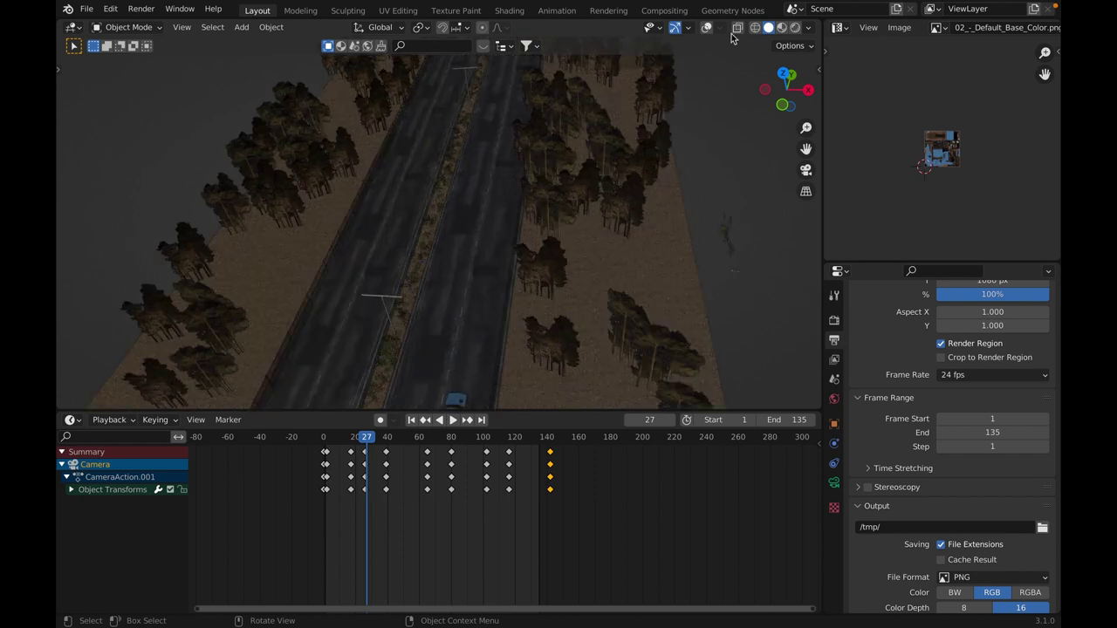
# Select the blue car on the highway, frame it in the view and inspect it up close.
pyautogui.keyDown('shift'); pyautogui.moveTo(575, 206); pyautogui.dragTo(583, 144, button='middle'); pyautogui.keyUp('shift')
pyautogui.scroll(1, 491, 361)
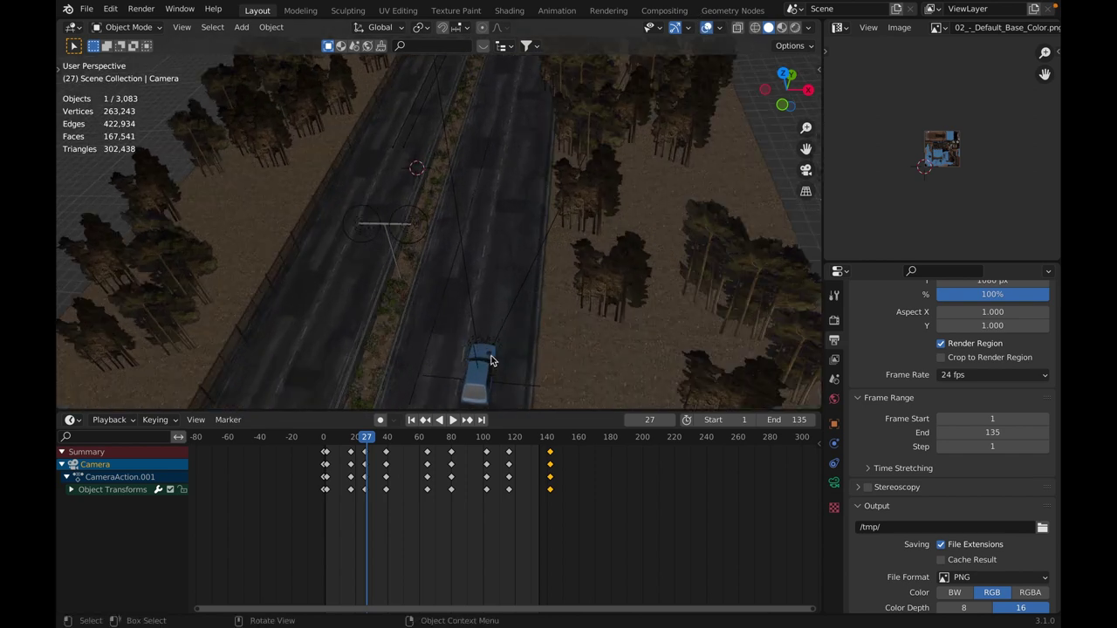
pyautogui.click(481, 356)
pyautogui.press('KP_Decimal')
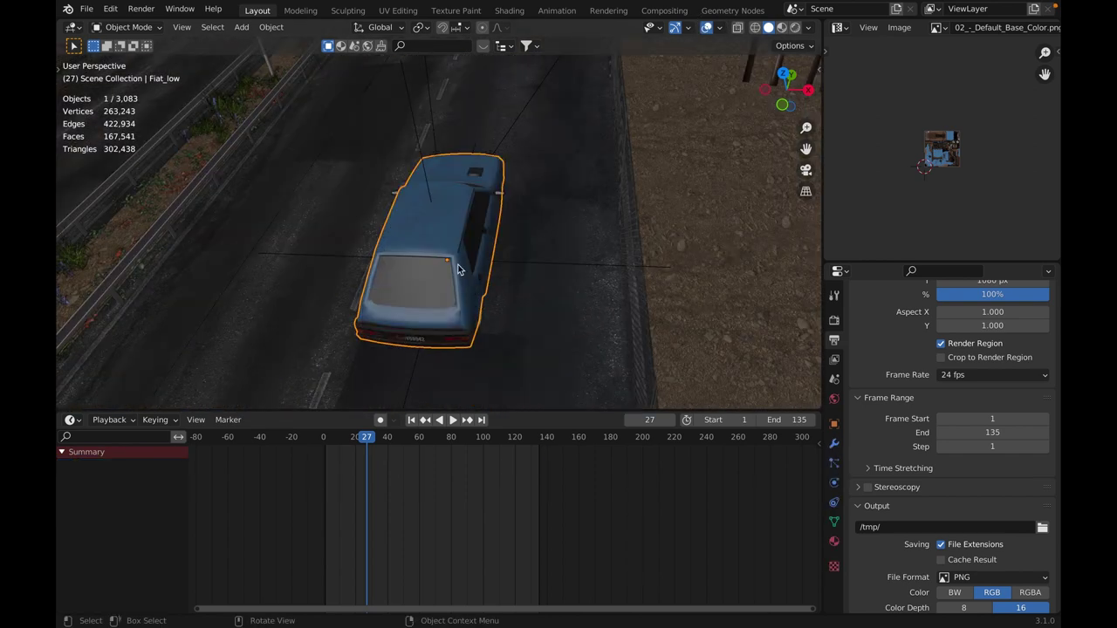
pyautogui.moveTo(460, 268); pyautogui.dragTo(349, 244, button='middle')
pyautogui.scroll(3, 599, 245)
# Examine the whole highway scene from a distance, including the roadside forest and the city skyline.
pyautogui.scroll(-12, 421, 235)
pyautogui.moveTo(499, 239)
pyautogui.mouseDown(button='middle')
pyautogui.moveTo(492, 274)
pyautogui.moveTo(452, 260)
pyautogui.moveTo(371, 261)
pyautogui.moveTo(497, 248)
pyautogui.moveTo(476, 258)
pyautogui.moveTo(491, 237)
pyautogui.mouseUp(button='middle')
pyautogui.scroll(-5, 492, 270)
pyautogui.click(613, 309)
pyautogui.scroll(1, 414, 255)
pyautogui.scroll(-3, 492, 236)
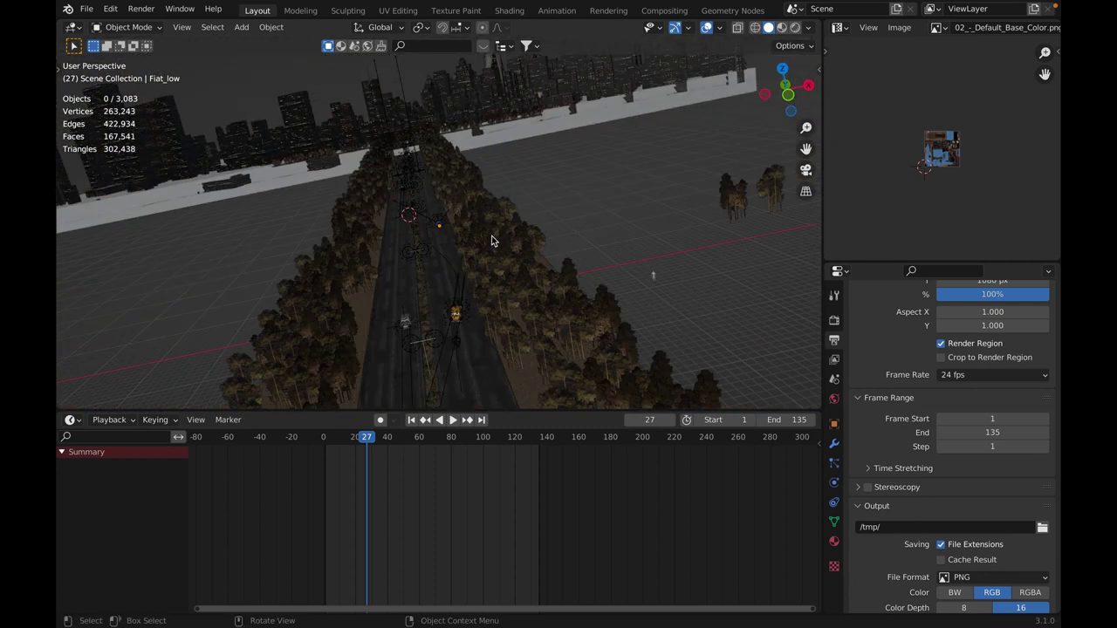
pyautogui.scroll(-3, 491, 236)
pyautogui.scroll(-1, 487, 237)
pyautogui.scroll(-1, 485, 241)
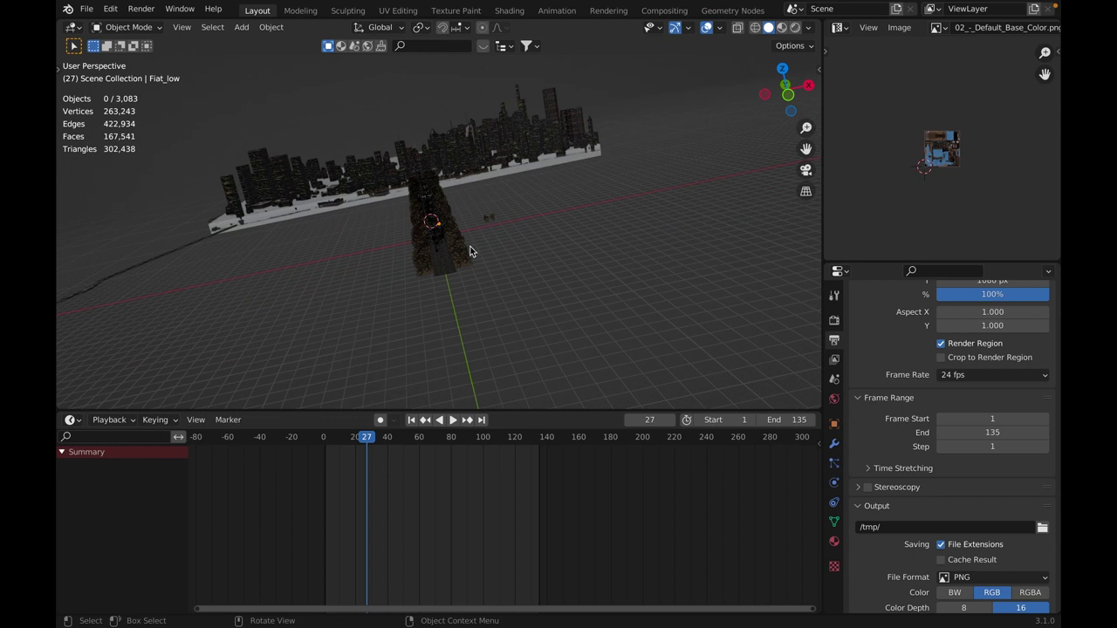
pyautogui.moveTo(441, 176); pyautogui.dragTo(577, 276, button='middle')
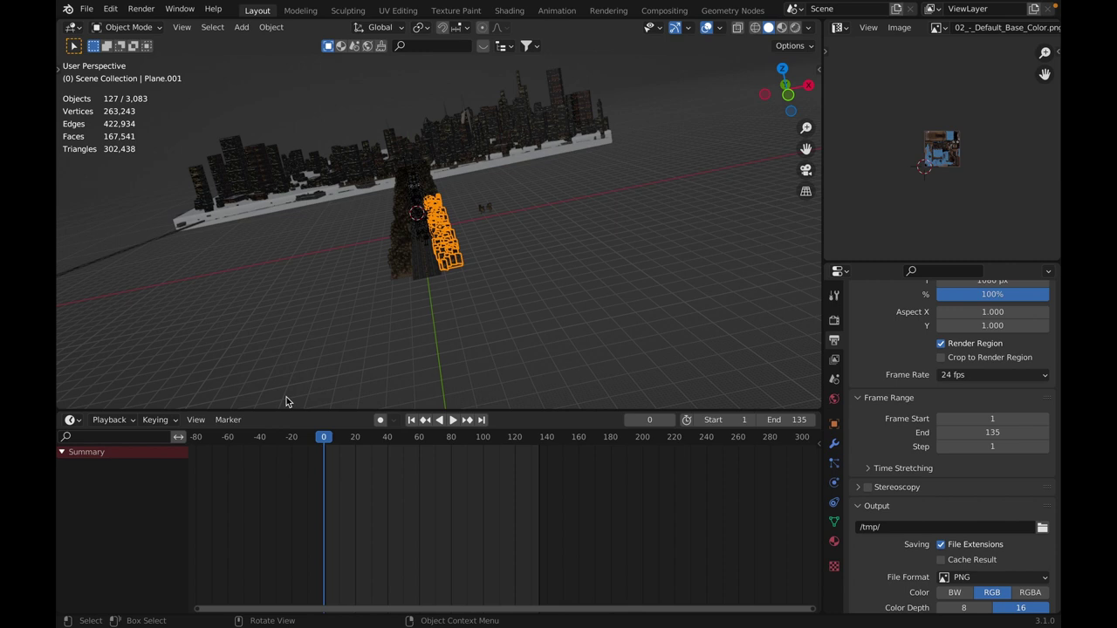
# View the highway scene through the camera at frame 0, and return to a free perspective view.
pyautogui.click(805, 171)
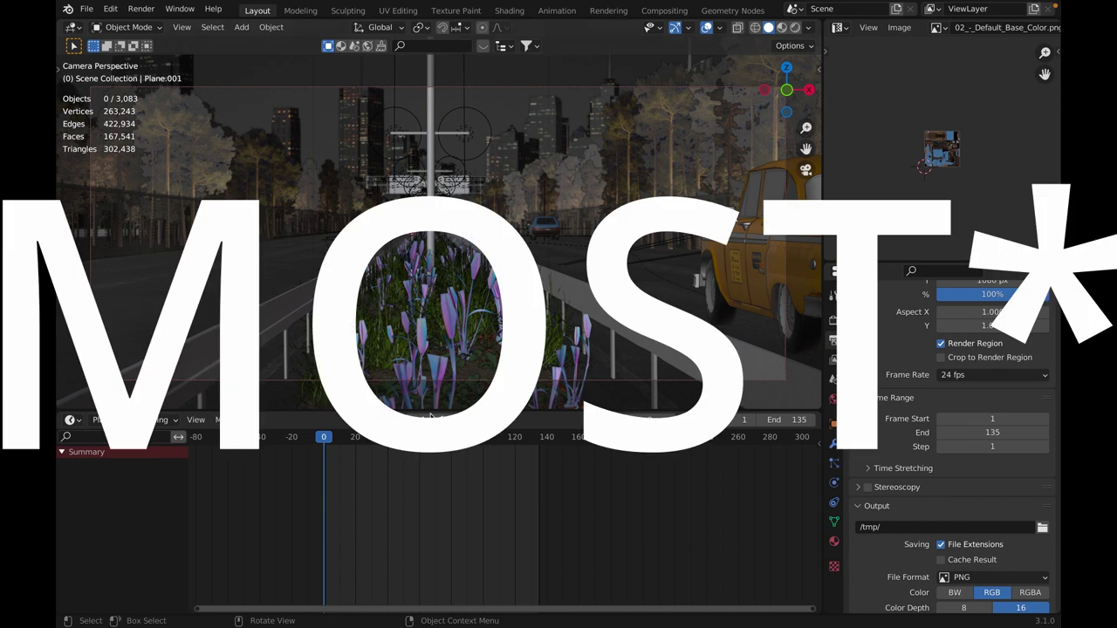
pyautogui.moveTo(335, 446); pyautogui.dragTo(298, 460)
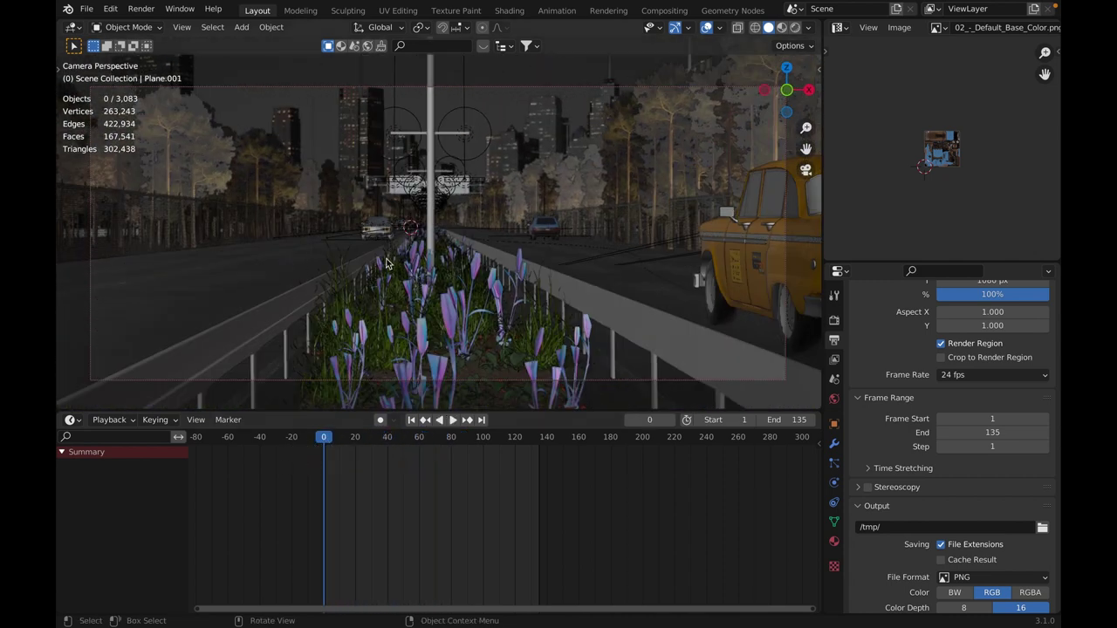
pyautogui.moveTo(538, 291); pyautogui.dragTo(480, 281, button='middle')
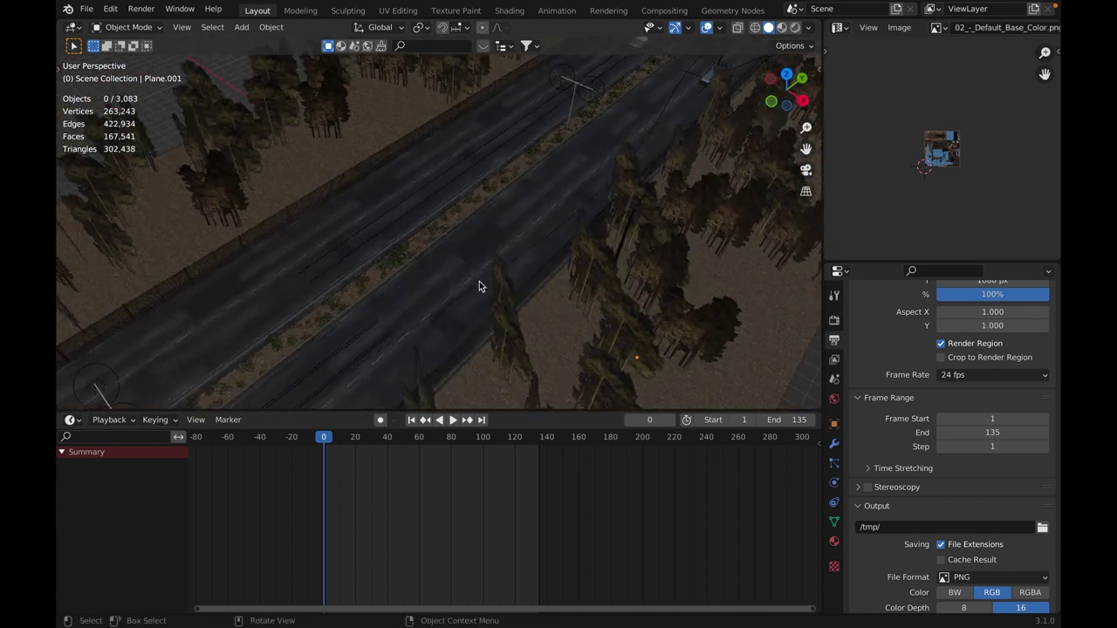
# Browse the project files and open the pool table room scene.
pyautogui.scroll(-9, 479, 281)
pyautogui.hotkey('ctrl', 'o')
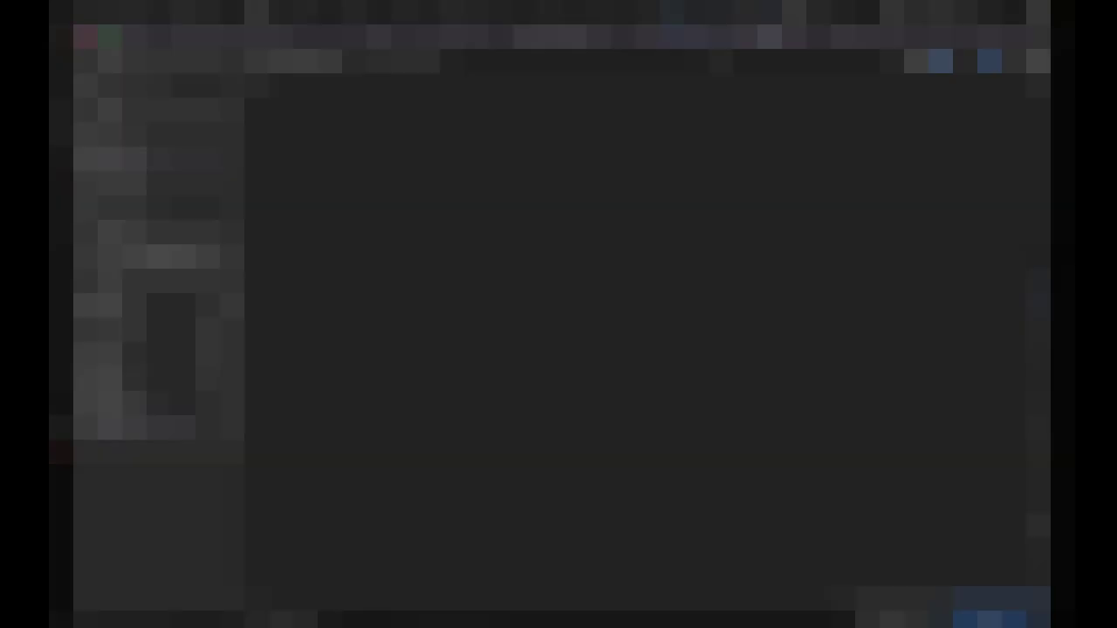
pyautogui.scroll(-3, 611, 342)
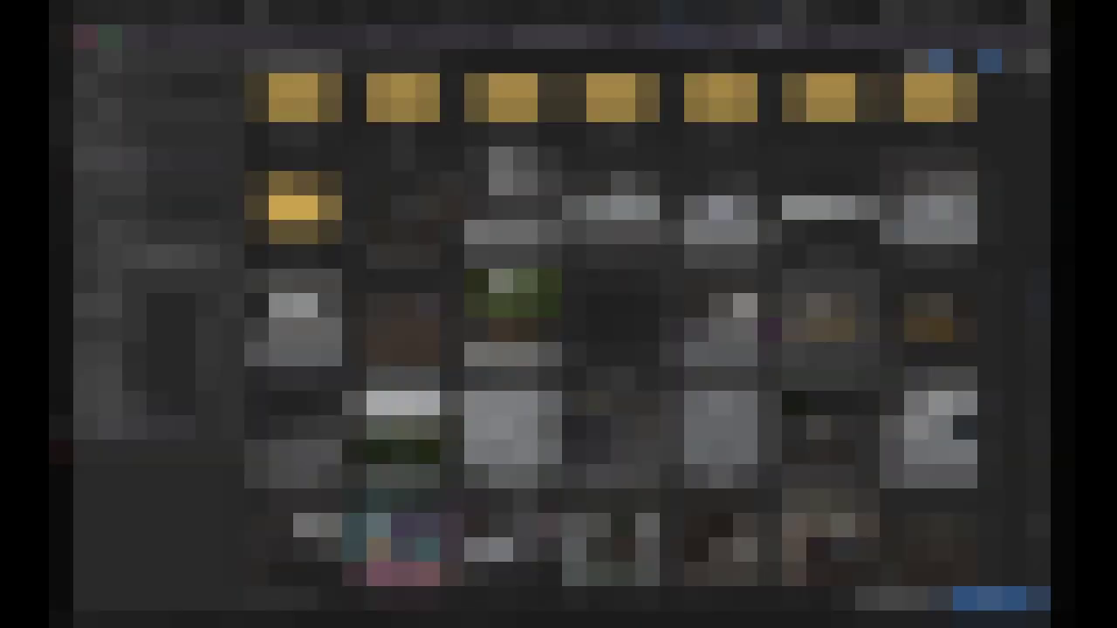
pyautogui.scroll(-2, 611, 343)
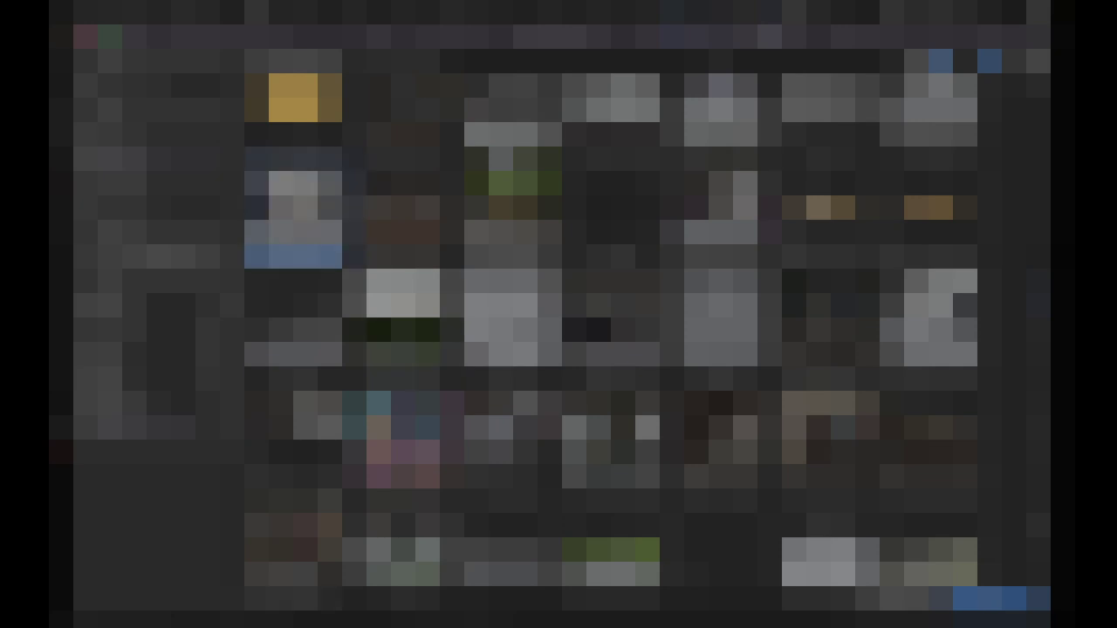
pyautogui.scroll(1, 611, 342)
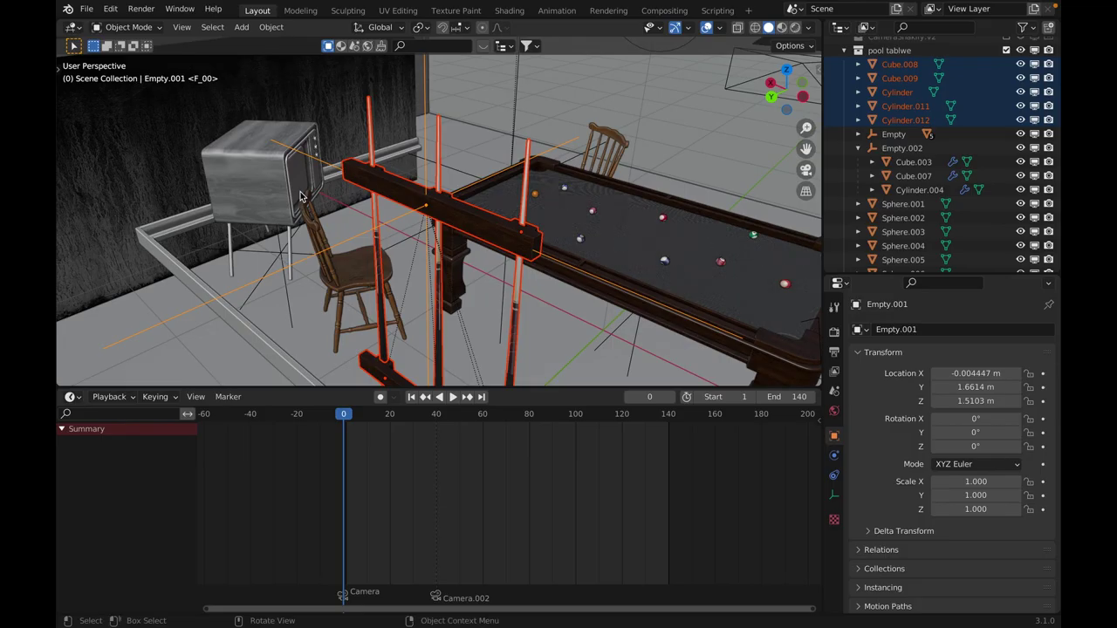
# Reveal all hidden objects in the pool table room.
pyautogui.scroll(-8, 443, 253)
pyautogui.moveTo(443, 254); pyautogui.dragTo(271, 278, button='middle')
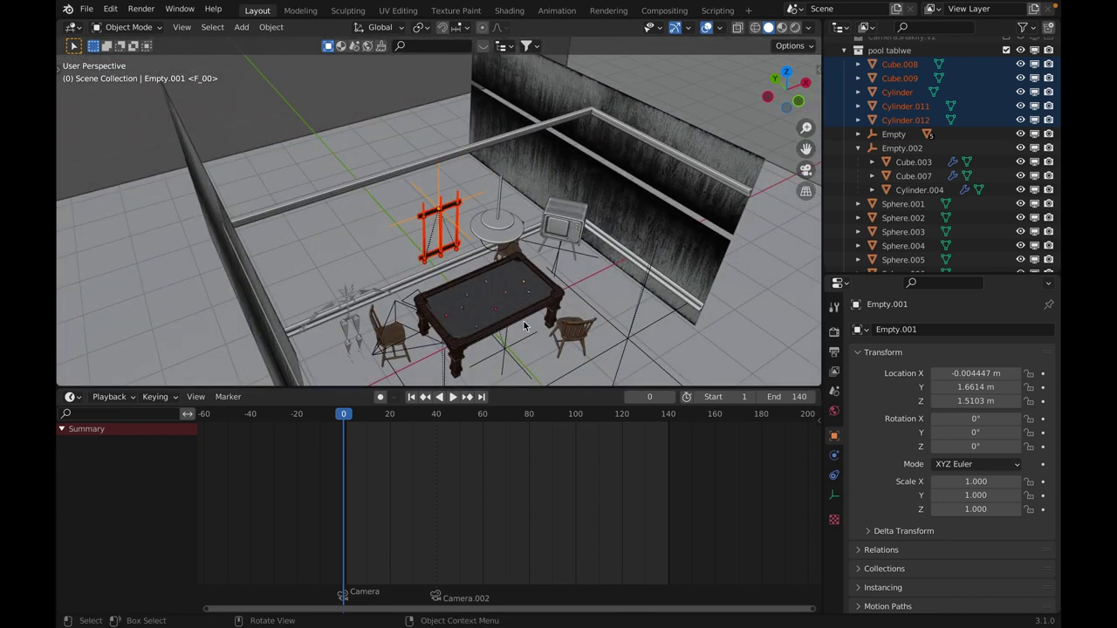
pyautogui.hotkey('alt', 'h')
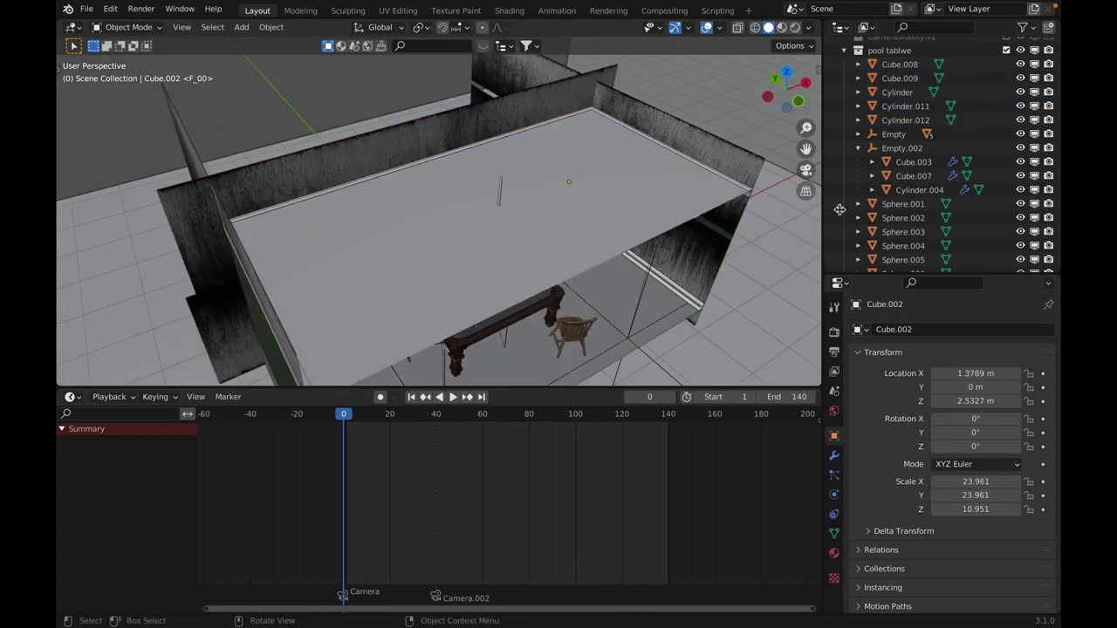
# View the room through the camera in Rendered shading, with the scene's render settings displayed.
pyautogui.click(805, 171)
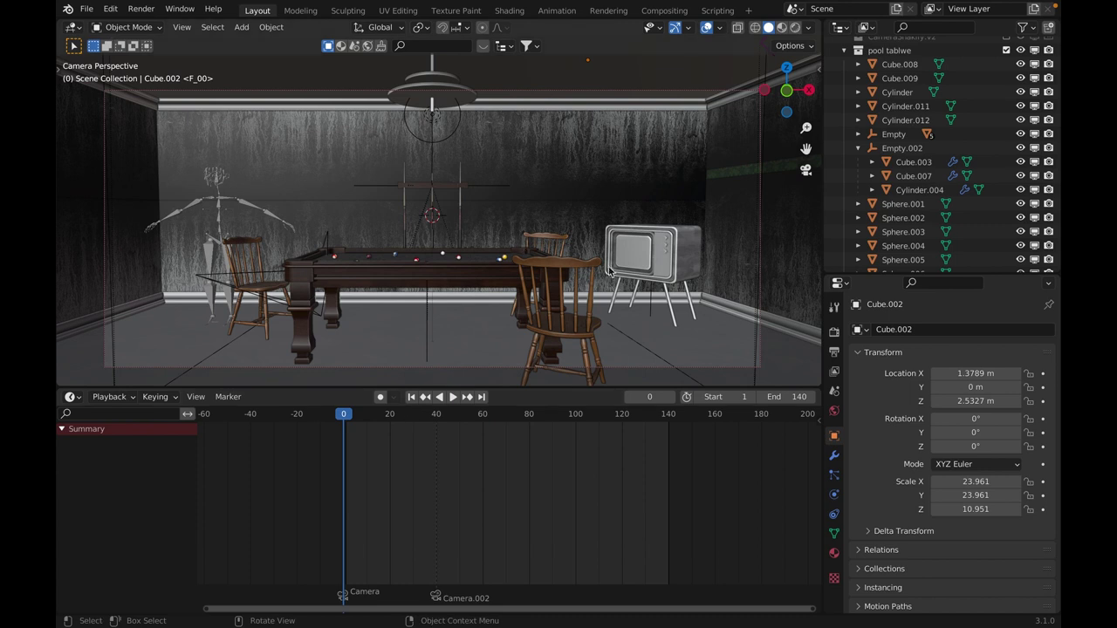
pyautogui.click(834, 332)
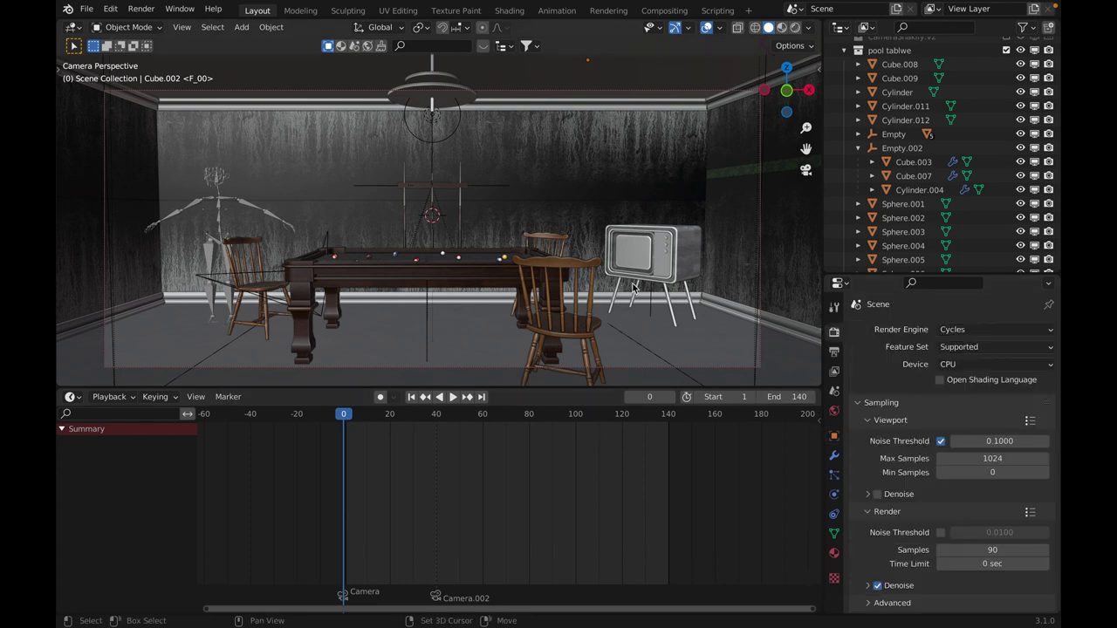
pyautogui.press('z')
pyautogui.click(665, 120)
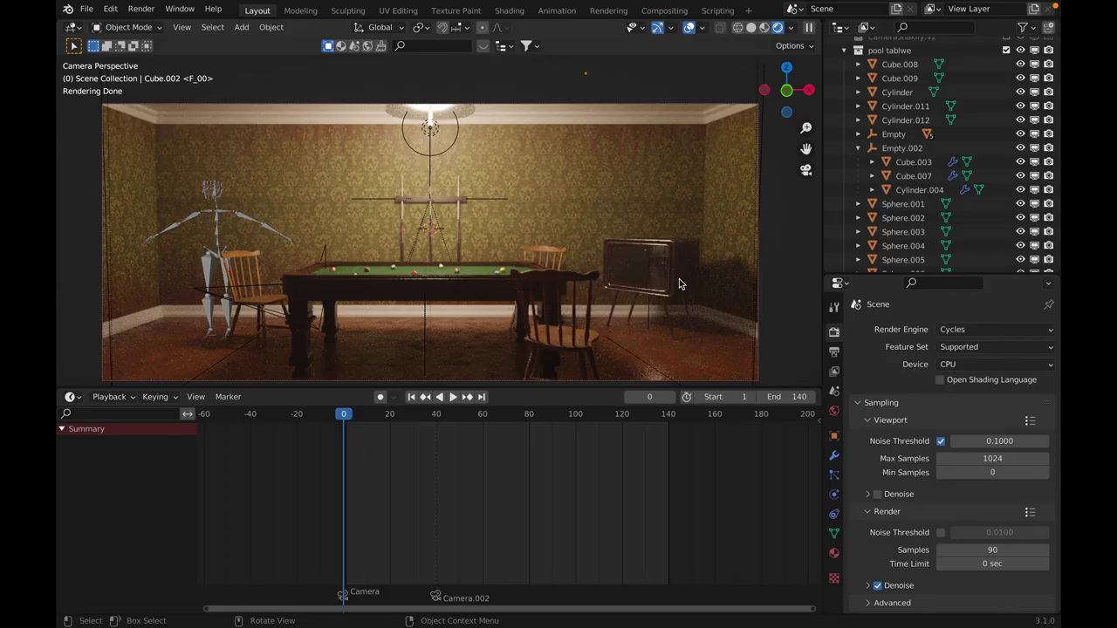
# Examine the rendered room set from outside at several angles, and return to the camera view.
pyautogui.moveTo(679, 283); pyautogui.dragTo(549, 271, button='middle')
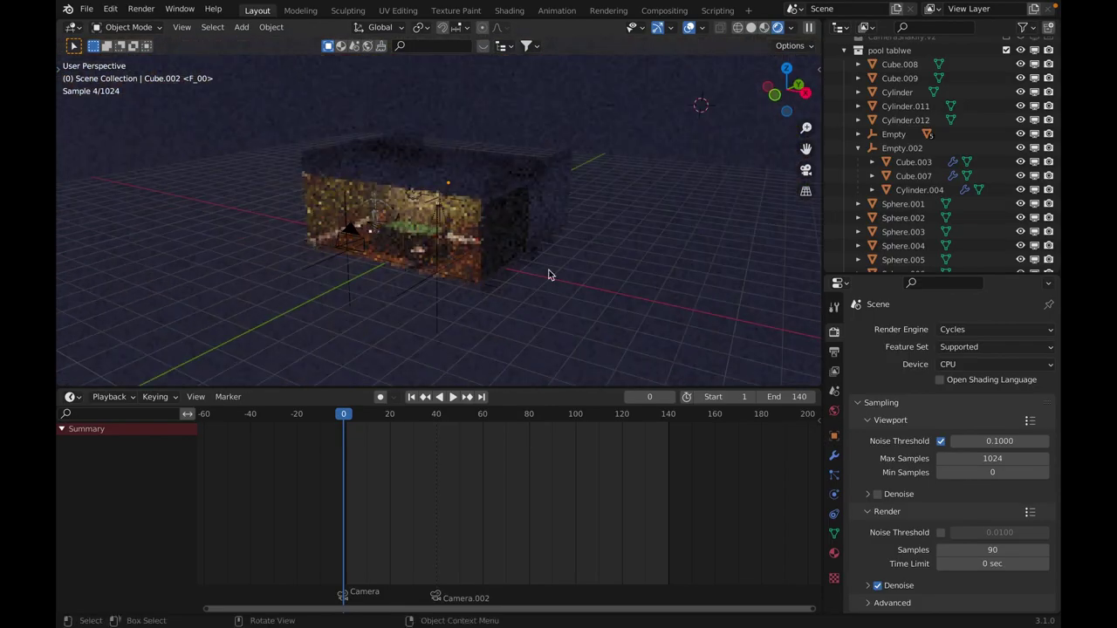
pyautogui.scroll(4, 541, 305)
pyautogui.moveTo(533, 337); pyautogui.dragTo(486, 246, button='middle')
pyautogui.scroll(-6, 483, 243)
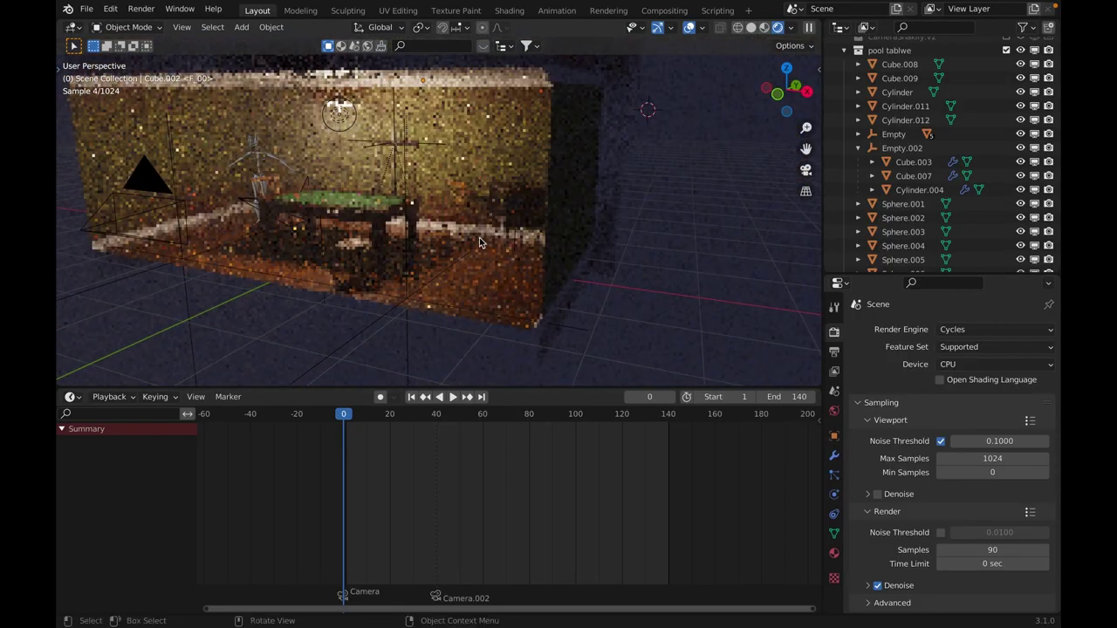
pyautogui.moveTo(407, 219); pyautogui.dragTo(544, 235, button='middle')
pyautogui.scroll(-8, 541, 229)
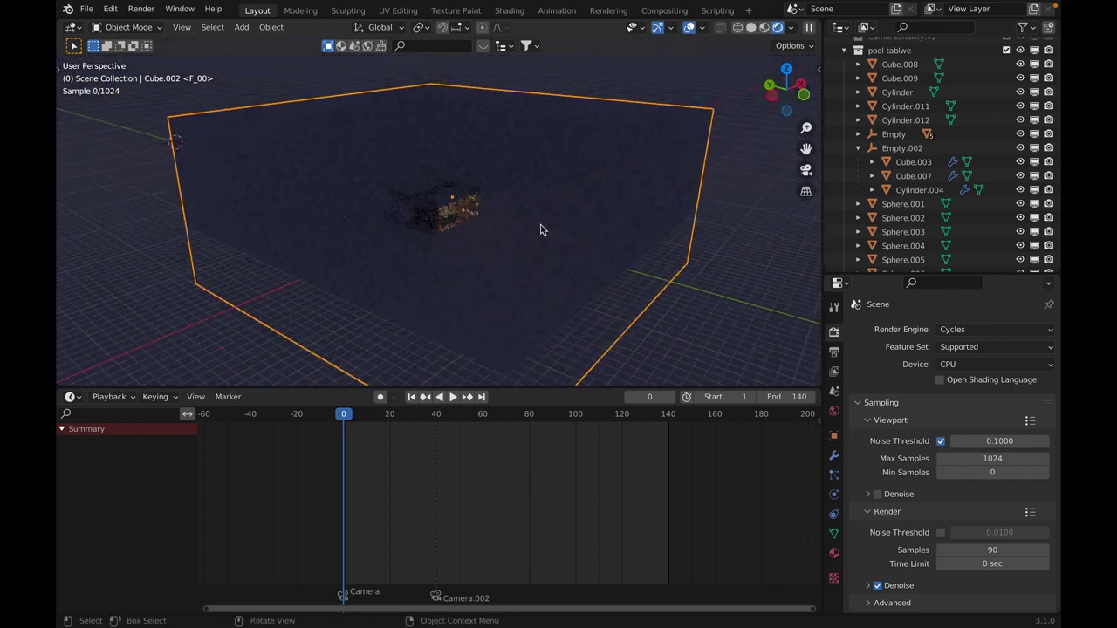
pyautogui.scroll(5, 639, 247)
pyautogui.scroll(6, 609, 235)
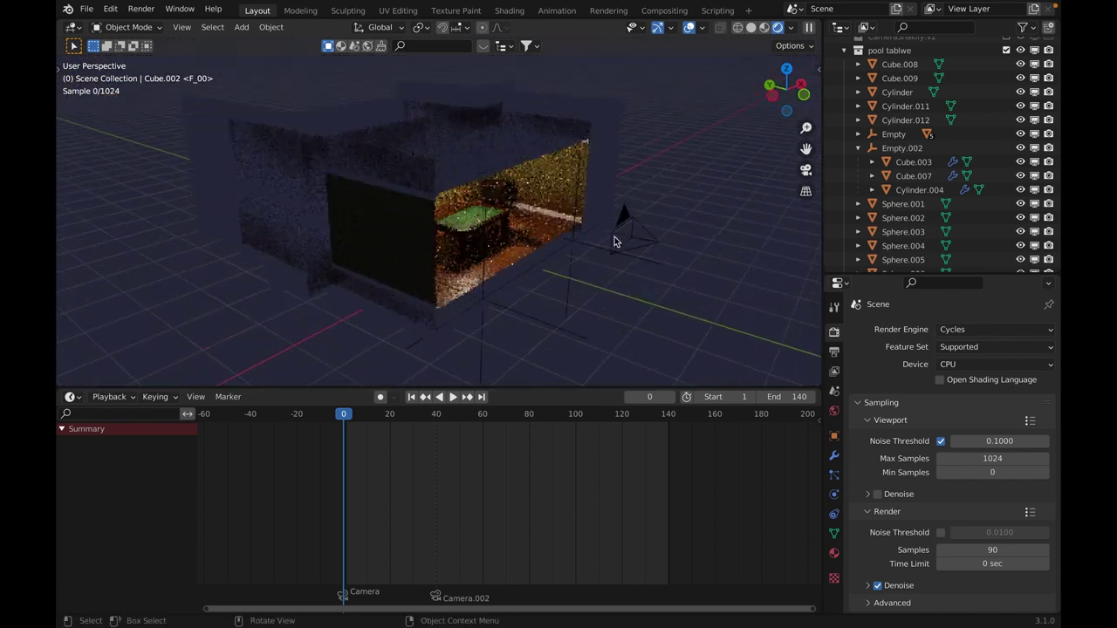
pyautogui.moveTo(615, 235); pyautogui.dragTo(494, 222, button='middle')
pyautogui.scroll(5, 389, 229)
pyautogui.scroll(-8, 466, 219)
pyautogui.scroll(6, 571, 270)
pyautogui.click(805, 169)
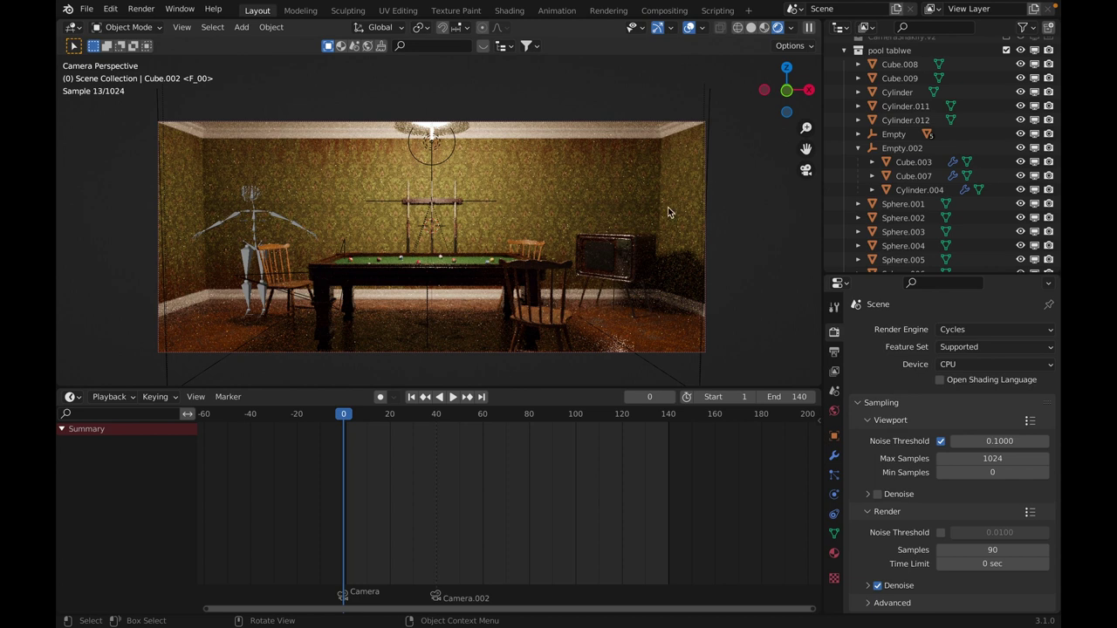
# Select the television set, frame it in the view and display it in Solid shading.
pyautogui.click(626, 260)
pyautogui.press('`')
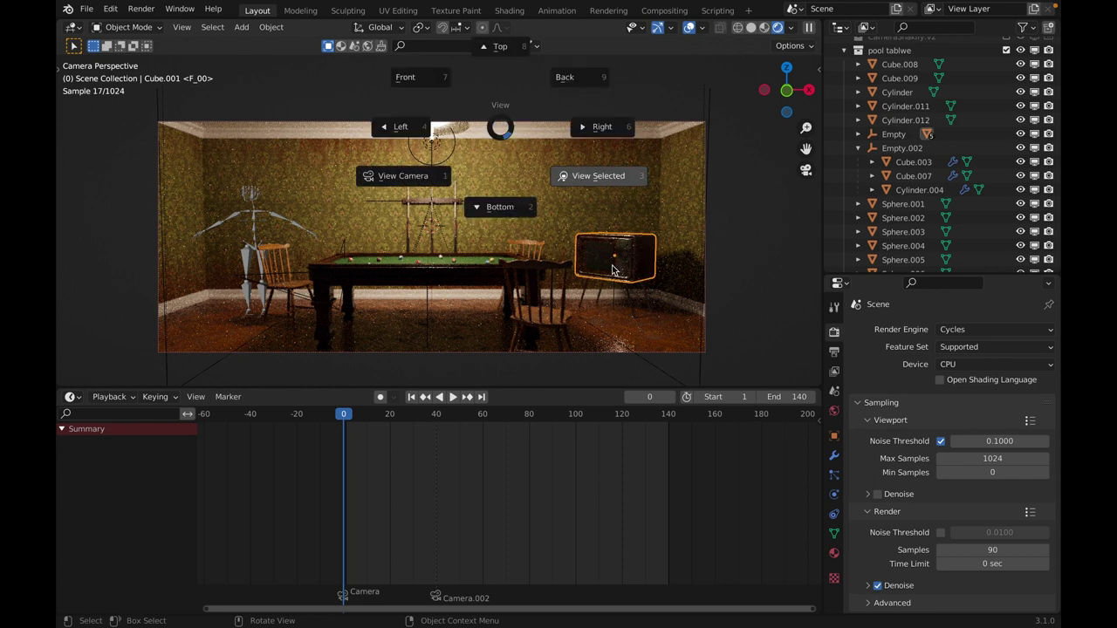
pyautogui.click(599, 175)
pyautogui.scroll(3, 384, 175)
pyautogui.moveTo(384, 175)
pyautogui.mouseDown(button='middle')
pyautogui.moveTo(500, 188)
pyautogui.moveTo(438, 189)
pyautogui.mouseUp(button='middle')
pyautogui.scroll(-5, 438, 189)
pyautogui.press('z')
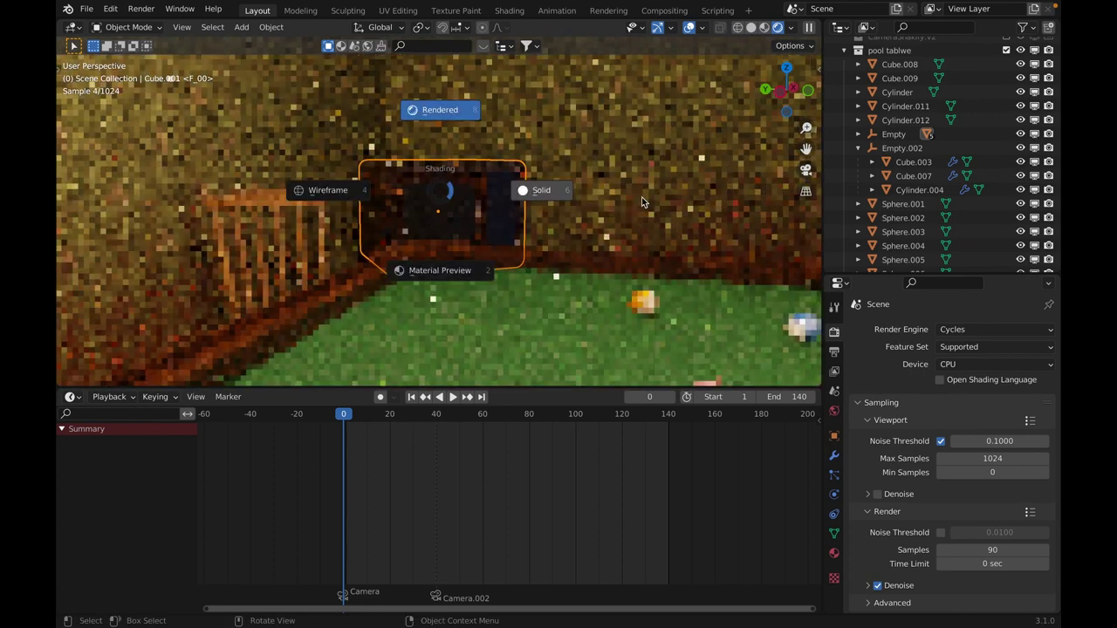
pyautogui.click(543, 189)
pyautogui.scroll(4, 639, 208)
pyautogui.moveTo(639, 207)
pyautogui.mouseDown(button='middle')
pyautogui.moveTo(564, 252)
pyautogui.moveTo(622, 250)
pyautogui.moveTo(605, 204)
pyautogui.moveTo(571, 201)
pyautogui.moveTo(628, 200)
pyautogui.moveTo(687, 171)
pyautogui.moveTo(757, 236)
pyautogui.moveTo(648, 217)
pyautogui.moveTo(576, 182)
pyautogui.mouseUp(button='middle')
pyautogui.scroll(5, 564, 252)
# Inspect the television's mesh in Edit Mode with all its geometry selected, and return to Object Mode.
pyautogui.press('Tab')
pyautogui.scroll(-6, 605, 204)
pyautogui.press('a')
pyautogui.scroll(2, 629, 200)
pyautogui.press('Tab')
pyautogui.click(716, 187)
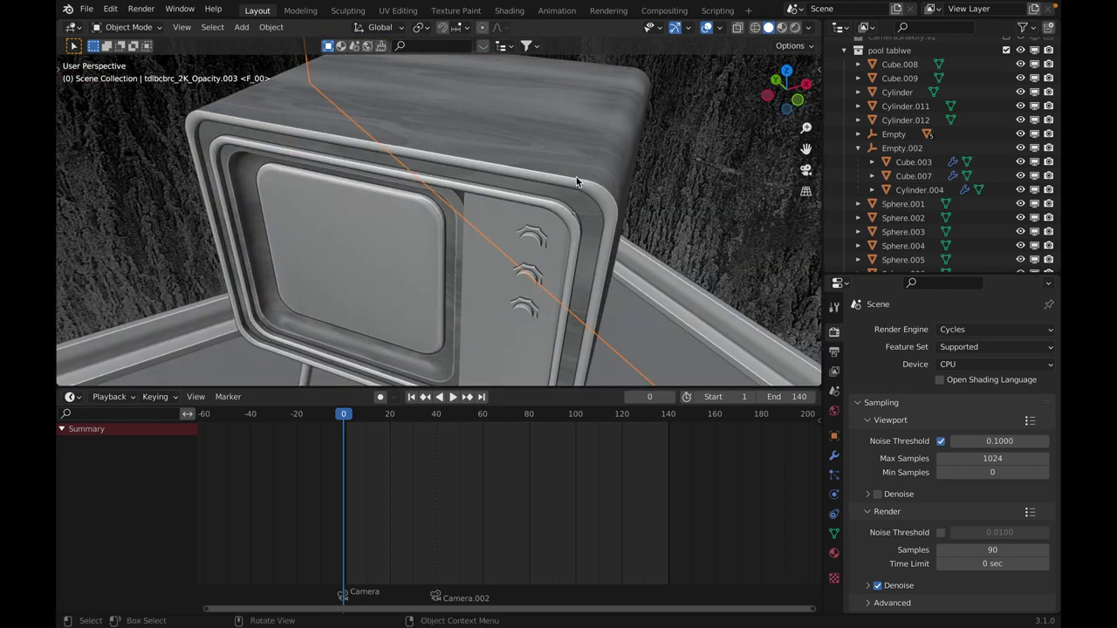
# Examine the television in Rendered shading together with its materials Material.013, Material.014 and Material.015.
pyautogui.press('z')
pyautogui.press('8')
pyautogui.click(836, 552)
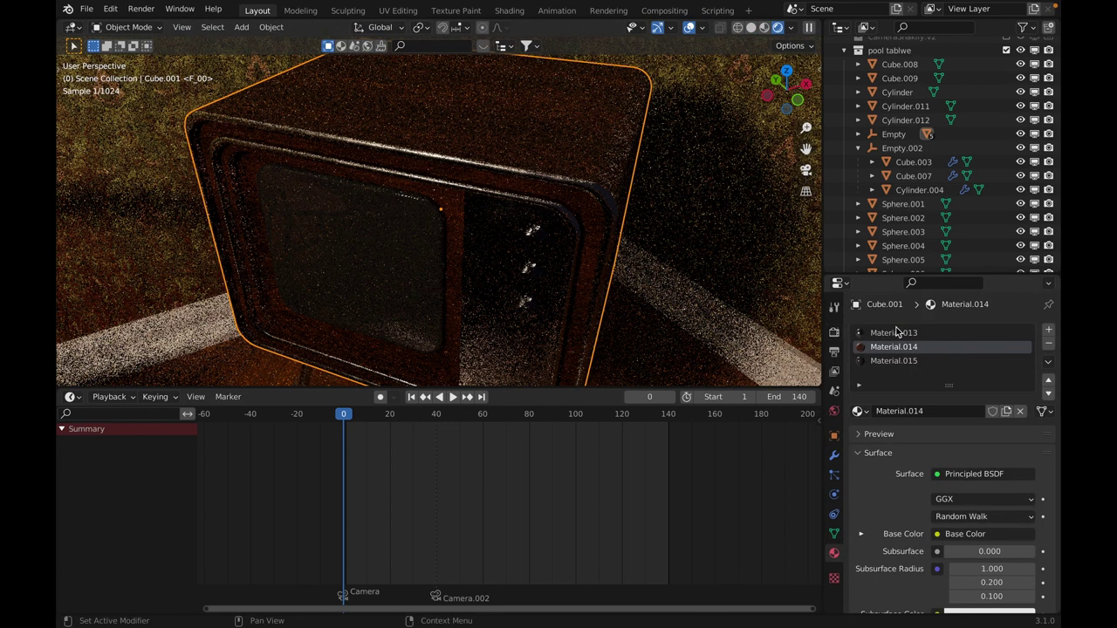
pyautogui.moveTo(689, 339); pyautogui.dragTo(218, 120, button='middle')
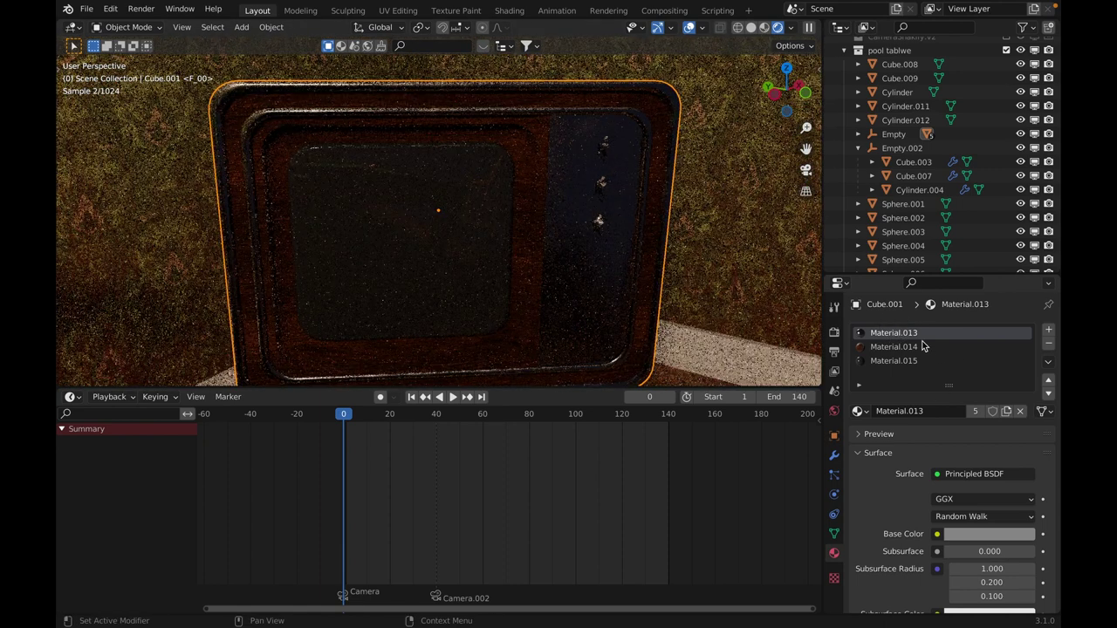
pyautogui.moveTo(684, 258); pyautogui.dragTo(611, 276, button='middle')
pyautogui.click(962, 365)
pyautogui.moveTo(451, 305); pyautogui.dragTo(522, 291, button='middle')
# Select the pool table body, frame it in the view and display it in Solid shading.
pyautogui.scroll(-10, 522, 291)
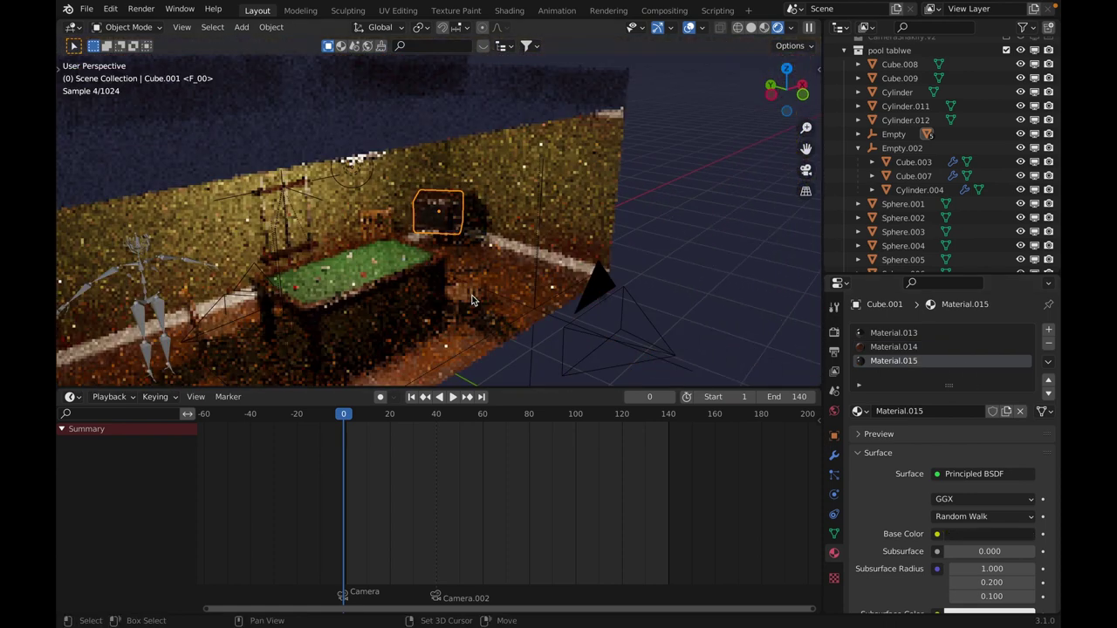
pyautogui.moveTo(417, 294); pyautogui.dragTo(454, 254, button='middle')
pyautogui.scroll(3, 498, 320)
pyautogui.click(454, 249)
pyautogui.press('KP_Decimal')
pyautogui.scroll(4, 407, 269)
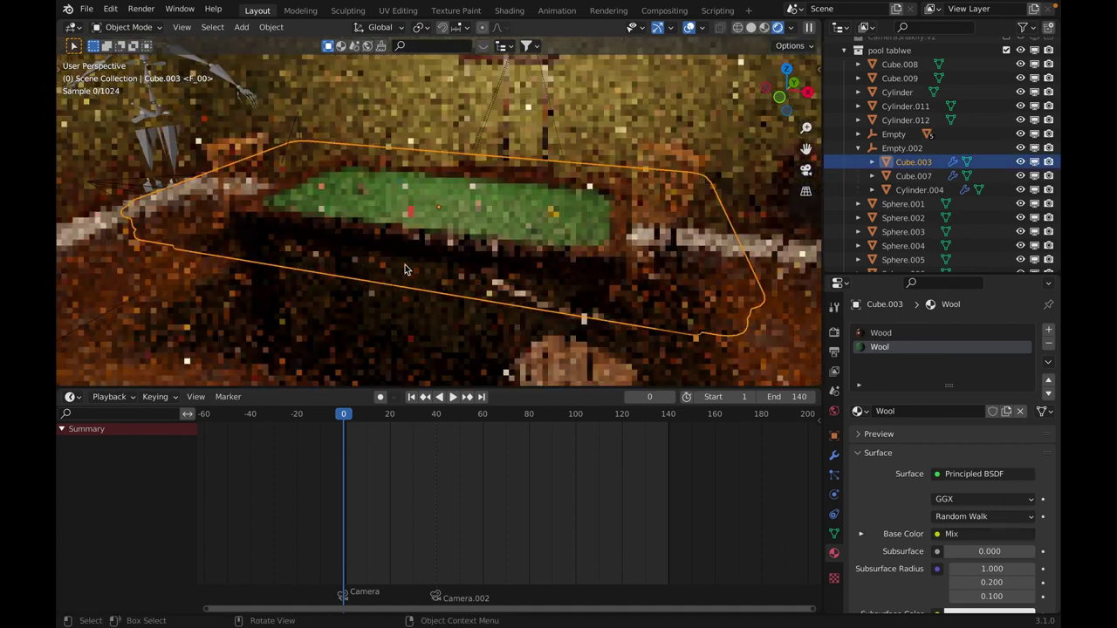
pyautogui.press('z')
pyautogui.scroll(-5, 474, 296)
pyautogui.moveTo(473, 297)
pyautogui.mouseDown(button='middle')
pyautogui.moveTo(399, 238)
pyautogui.moveTo(371, 271)
pyautogui.mouseUp(button='middle')
pyautogui.scroll(6, 371, 273)
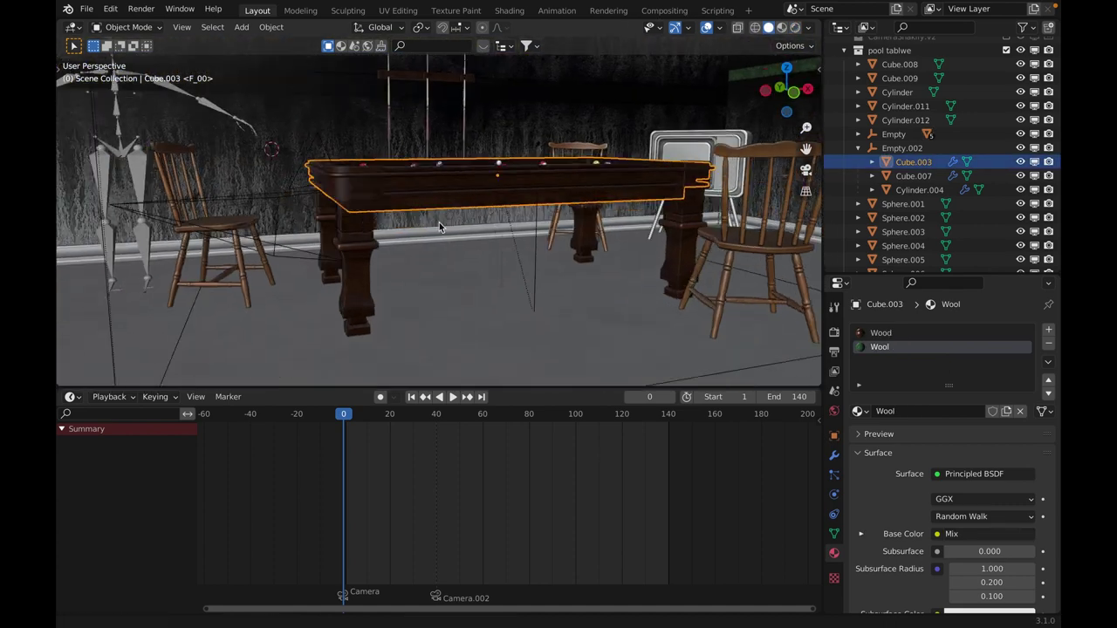
# Inspect the pool table leg's mesh in Edit Mode with all its geometry selected, and return to Object Mode.
pyautogui.click(275, 250)
pyautogui.moveTo(275, 250); pyautogui.dragTo(370, 215, button='middle')
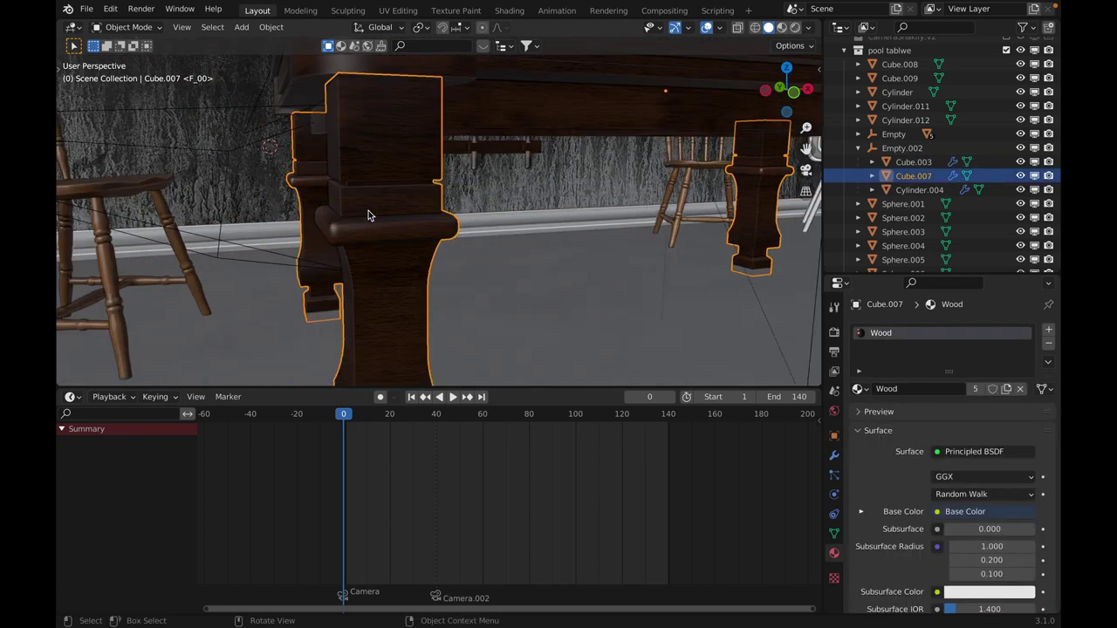
pyautogui.press('Tab')
pyautogui.scroll(-2, 398, 218)
pyautogui.press('a')
pyautogui.scroll(-2, 667, 262)
pyautogui.moveTo(692, 300); pyautogui.dragTo(483, 228, button='middle')
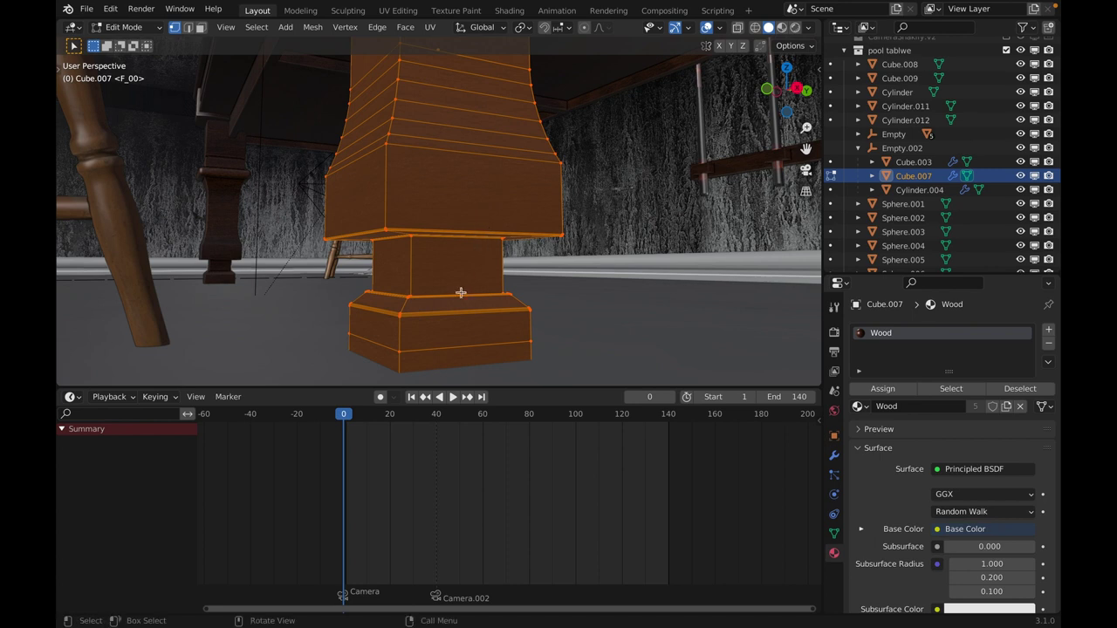
pyautogui.keyDown('shift'); pyautogui.moveTo(449, 172); pyautogui.dragTo(439, 279, button='middle'); pyautogui.keyUp('shift')
pyautogui.scroll(-5, 439, 262)
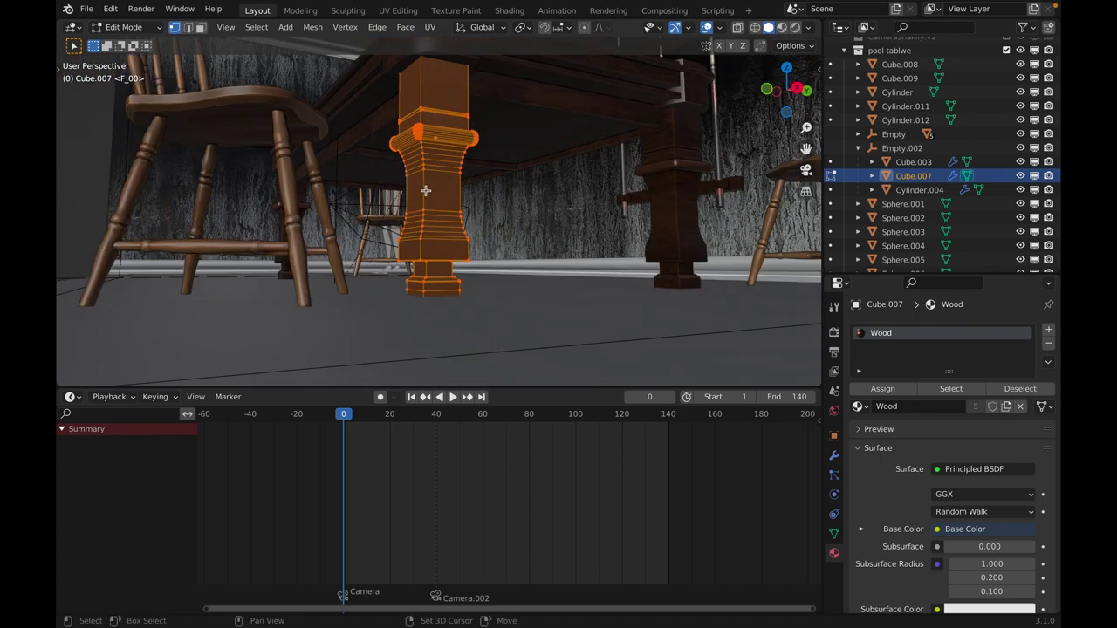
pyautogui.keyDown('shift'); pyautogui.moveTo(424, 111); pyautogui.dragTo(463, 332, button='middle'); pyautogui.keyUp('shift')
pyautogui.press('Tab')
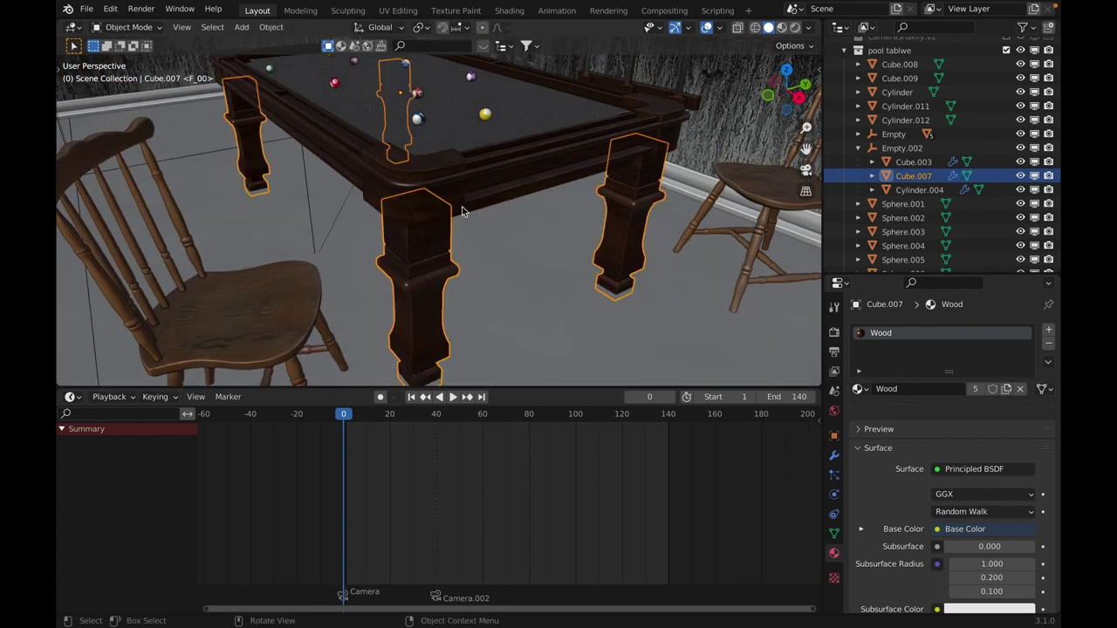
# Inspect the pool table body's mesh in Edit Mode, and view its playing surface up close in Object Mode.
pyautogui.click(462, 180)
pyautogui.press('Tab')
pyautogui.moveTo(462, 180); pyautogui.dragTo(583, 209, button='middle')
pyautogui.press('Tab')
pyautogui.keyDown('shift'); pyautogui.moveTo(446, 221); pyautogui.dragTo(664, 316, button='middle'); pyautogui.keyUp('shift')
pyautogui.scroll(4, 540, 229)
pyautogui.scroll(3, 374, 252)
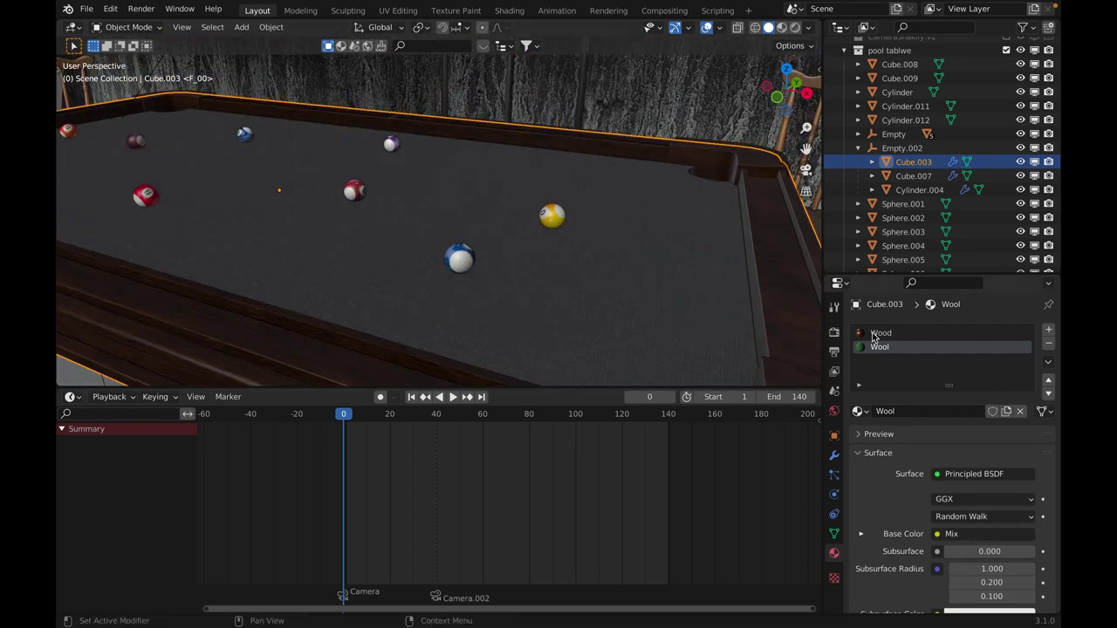
# Examine the pool table body from several angles together with its Wood and Wool materials.
pyautogui.scroll(-4, 415, 199)
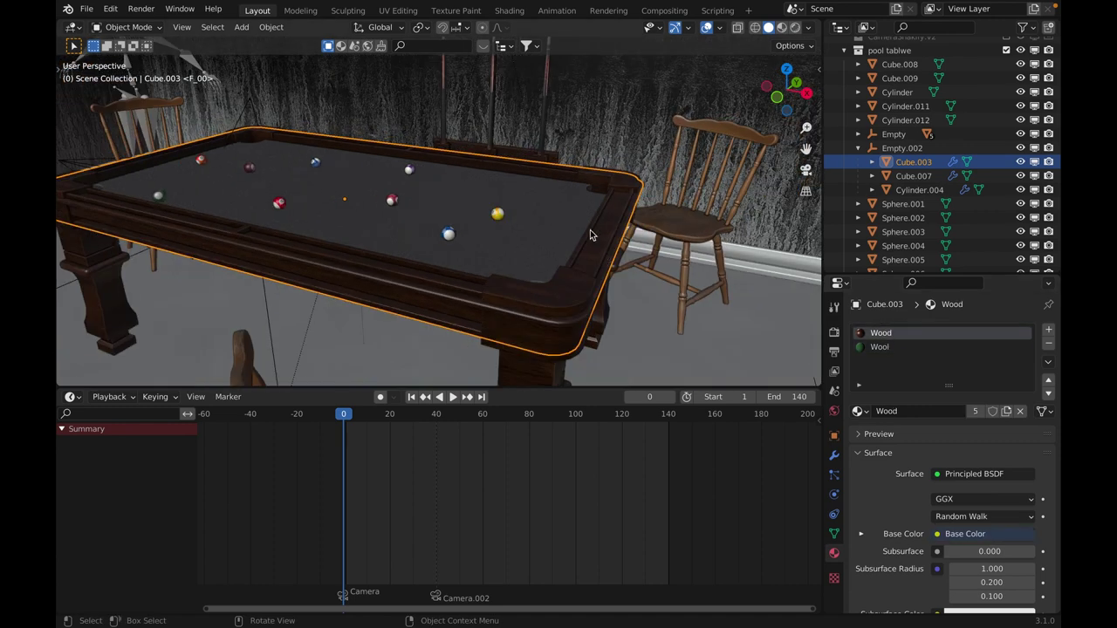
pyautogui.moveTo(590, 230); pyautogui.dragTo(576, 269, button='middle')
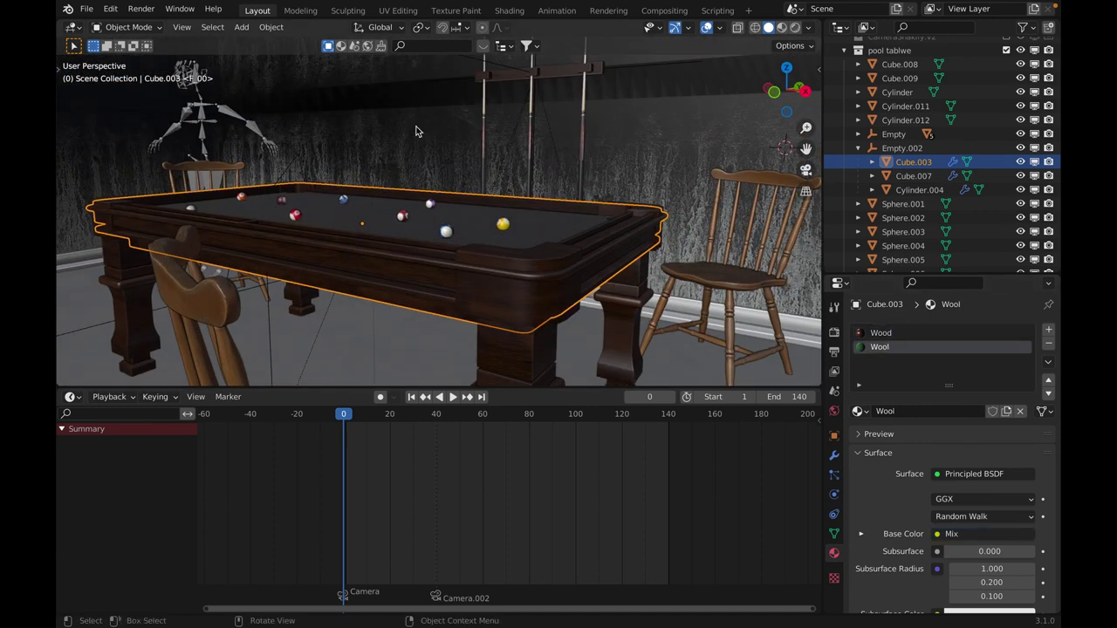
pyautogui.scroll(4, 416, 131)
pyautogui.moveTo(416, 131); pyautogui.dragTo(526, 214, button='middle')
pyautogui.moveTo(635, 220); pyautogui.dragTo(559, 235, button='middle')
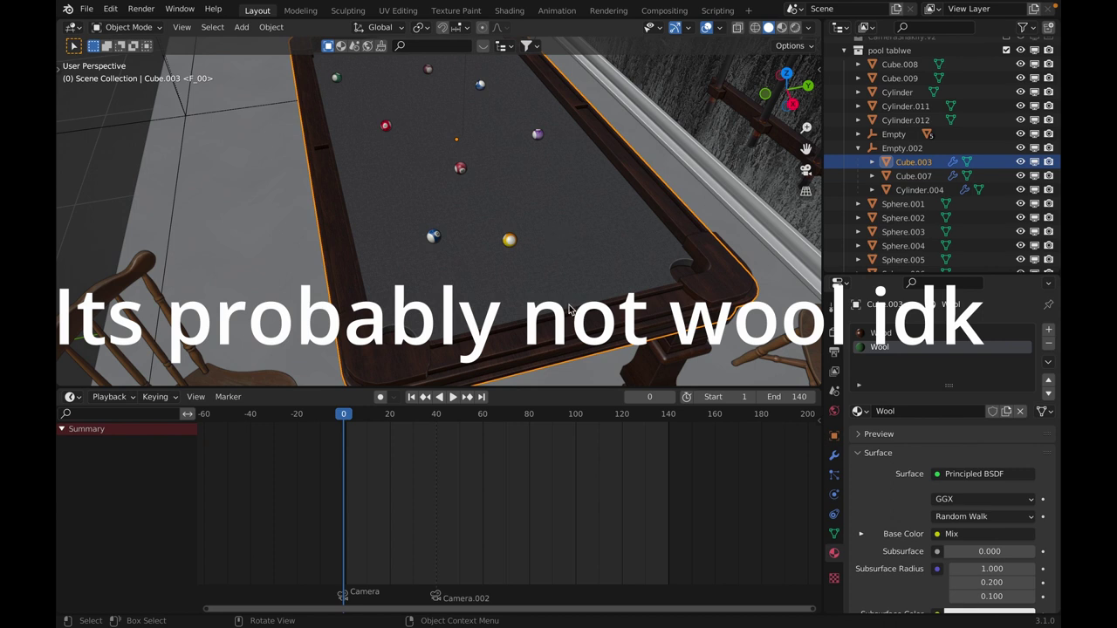
# Select the blue 10 ball on the pool table, frame it and examine it up close and against the table surface.
pyautogui.scroll(4, 433, 265)
pyautogui.click(425, 295)
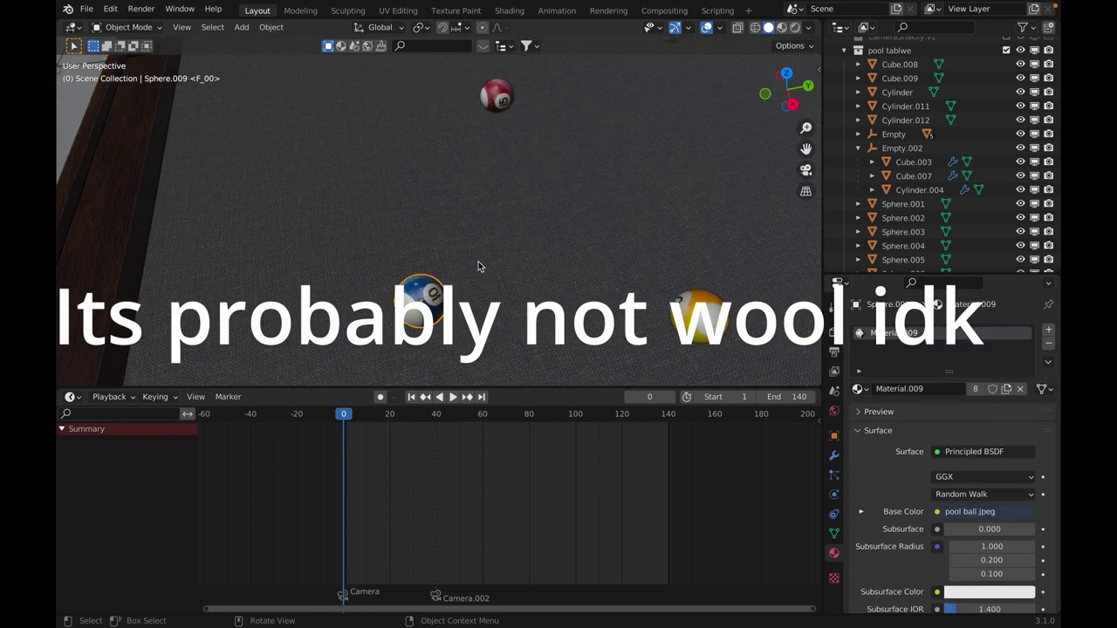
pyautogui.press('KP_Decimal')
pyautogui.moveTo(529, 275); pyautogui.dragTo(570, 229, button='middle')
pyautogui.scroll(-3, 479, 186)
pyautogui.scroll(-6, 480, 186)
pyautogui.scroll(5, 434, 236)
pyautogui.scroll(4, 565, 247)
pyautogui.scroll(-8, 421, 244)
pyautogui.scroll(8, 419, 230)
pyautogui.press('`')
pyautogui.click(610, 270)
pyautogui.scroll(-10, 442, 215)
pyautogui.moveTo(443, 214); pyautogui.dragTo(451, 273, button='middle')
pyautogui.scroll(14, 451, 273)
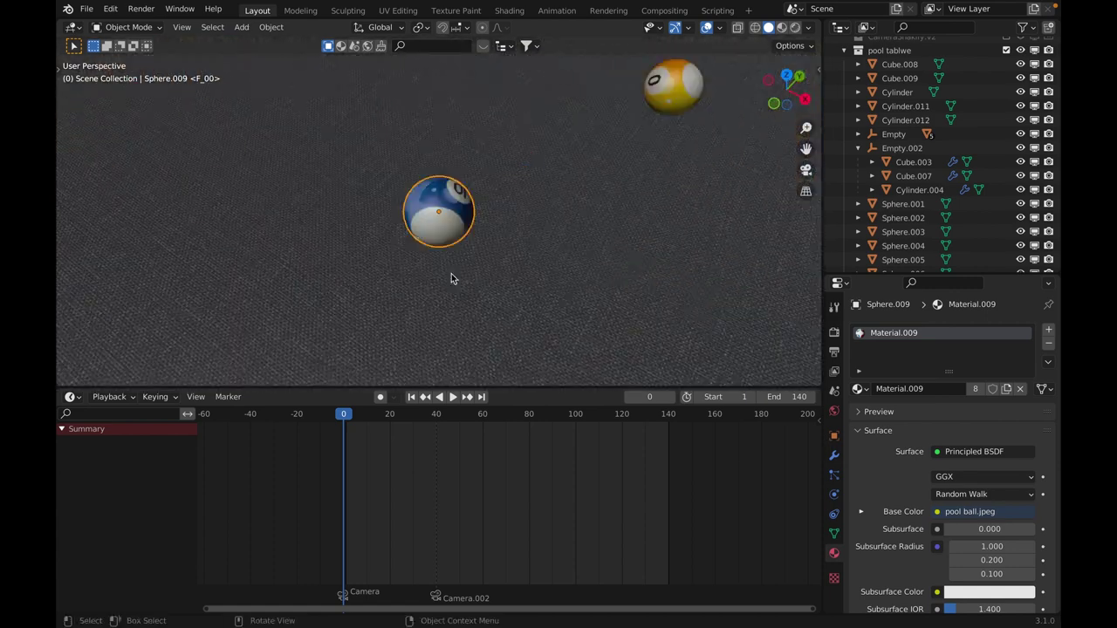
# Turn the Outliner area into an Image Editor and display the pool ball.jpeg image in it.
pyautogui.click(72, 397)
pyautogui.click(838, 27)
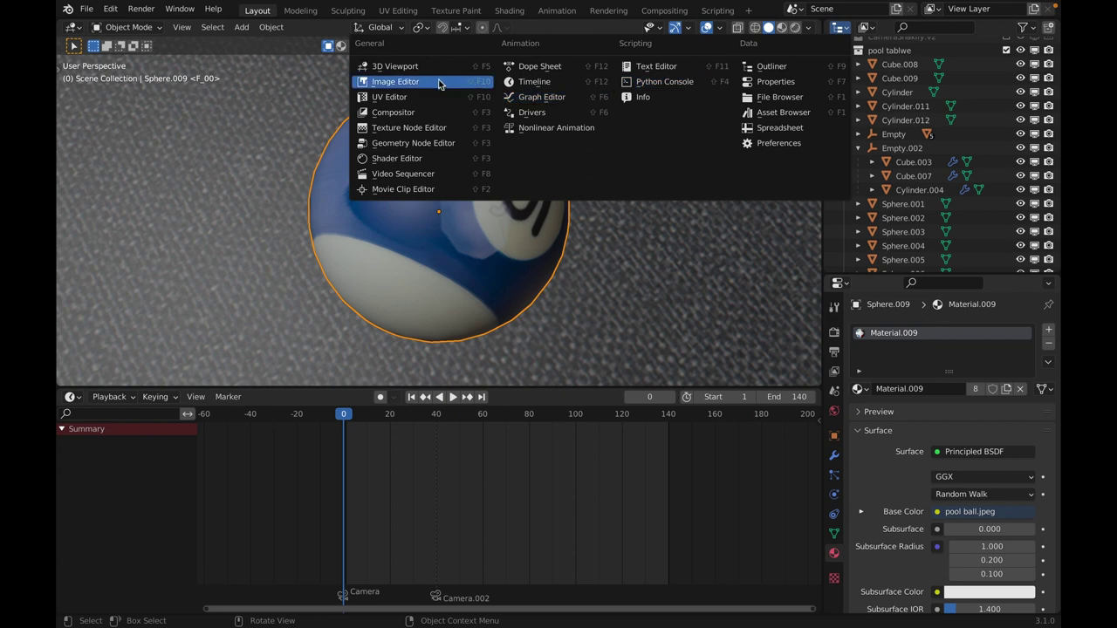
pyautogui.click(439, 83)
pyautogui.click(988, 27)
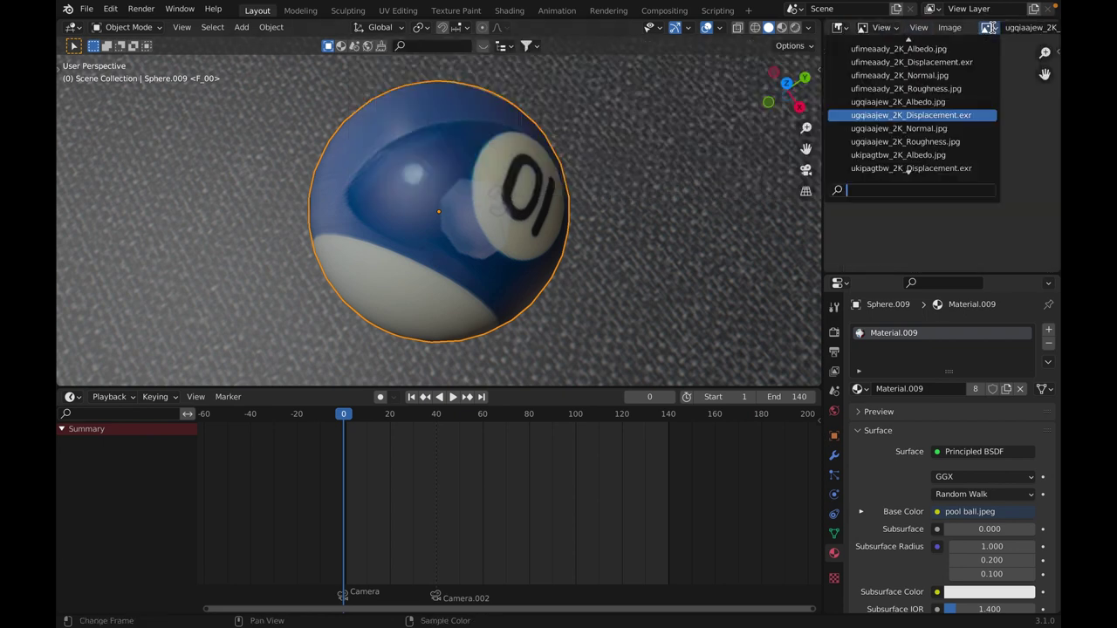
pyautogui.scroll(-10, 938, 107)
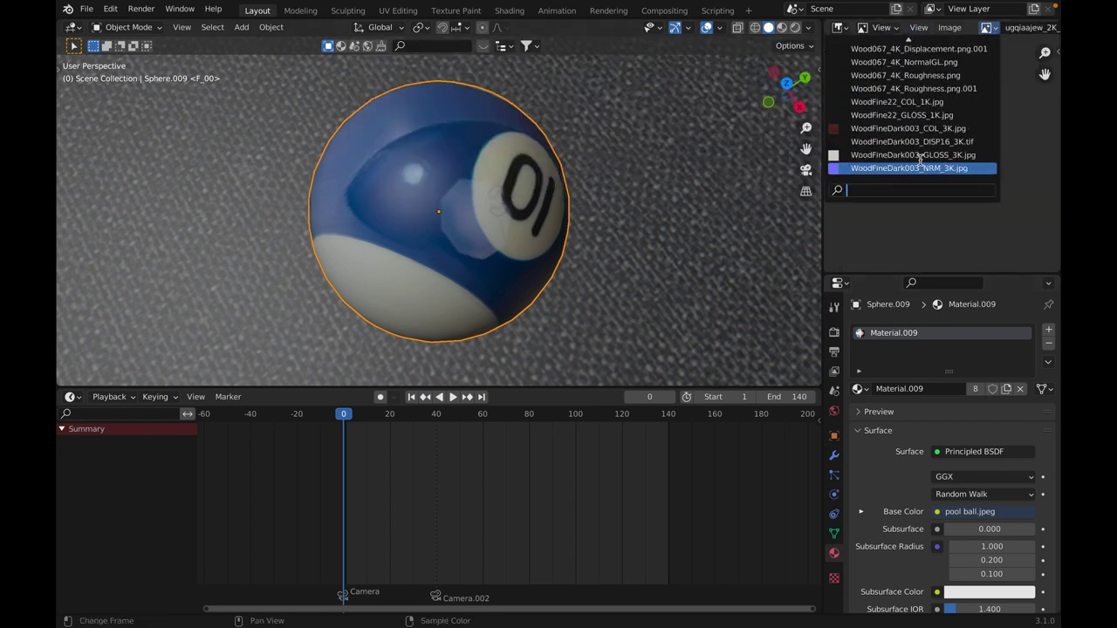
pyautogui.write('bal')
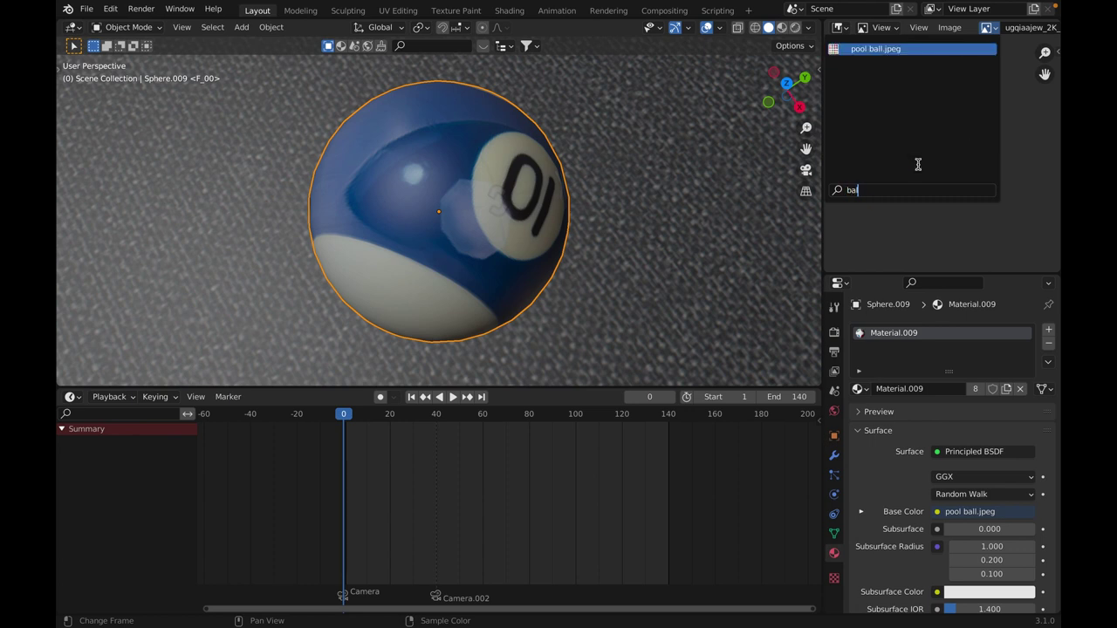
pyautogui.write('ls')
pyautogui.press('Return')
pyautogui.scroll(6, 914, 155)
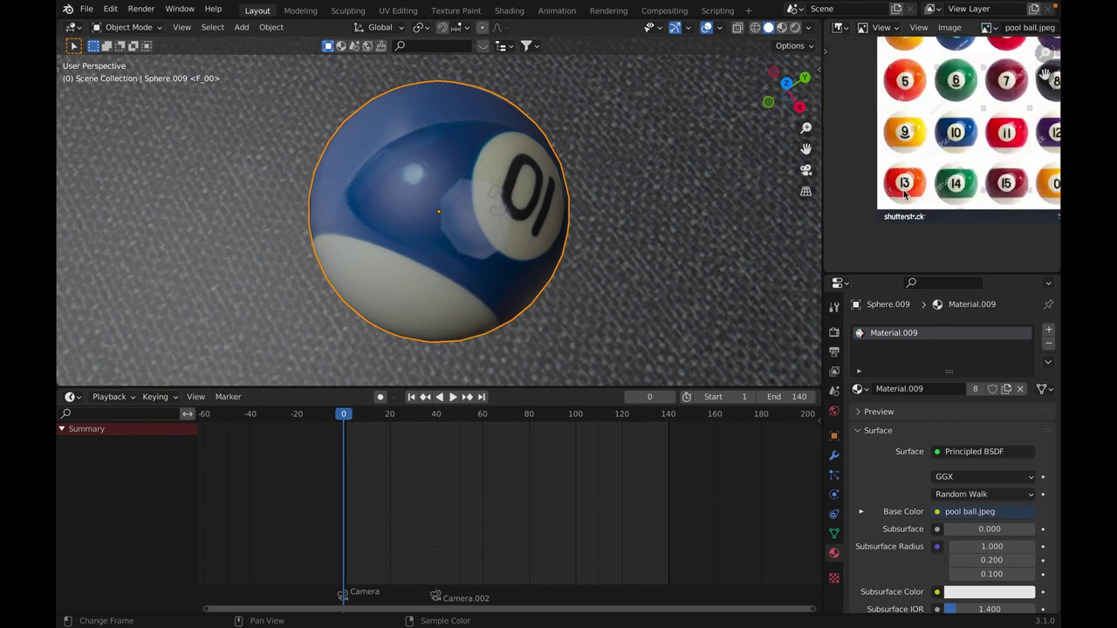
# Compare the 10 ball's surface from several sides with the ball pictures and watermark in the pool ball.jpeg texture.
pyautogui.moveTo(989, 115); pyautogui.dragTo(994, 111, button='middle')
pyautogui.scroll(-1, 971, 233)
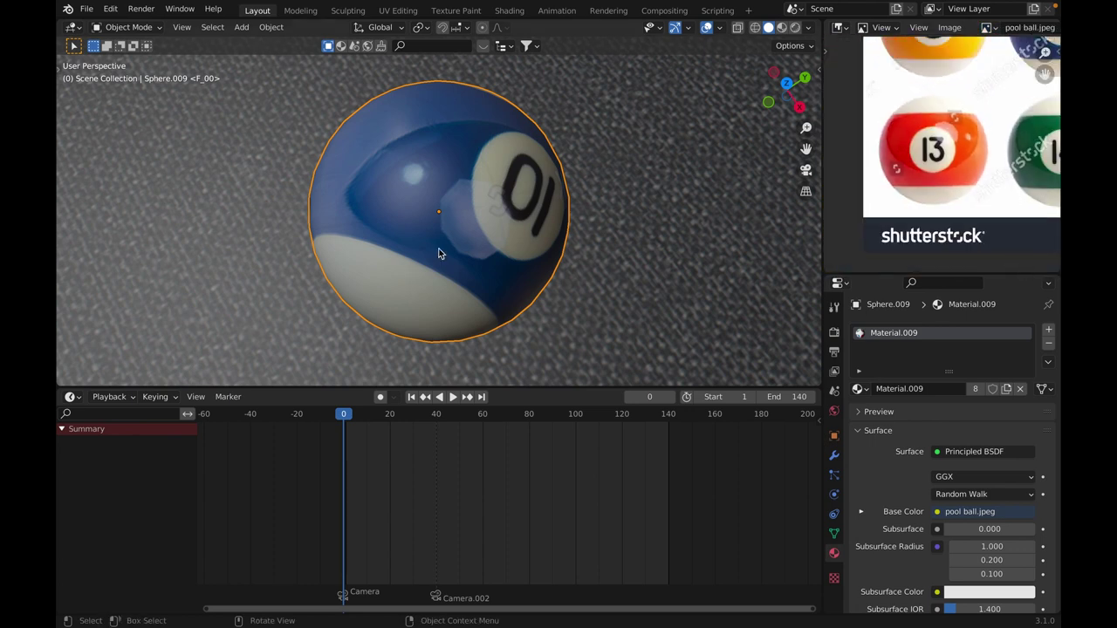
pyautogui.scroll(-5, 565, 196)
pyautogui.moveTo(565, 196); pyautogui.dragTo(327, 113, button='middle')
pyautogui.scroll(5, 483, 259)
pyautogui.moveTo(483, 260); pyautogui.dragTo(576, 262, button='middle')
pyautogui.scroll(-5, 1026, 167)
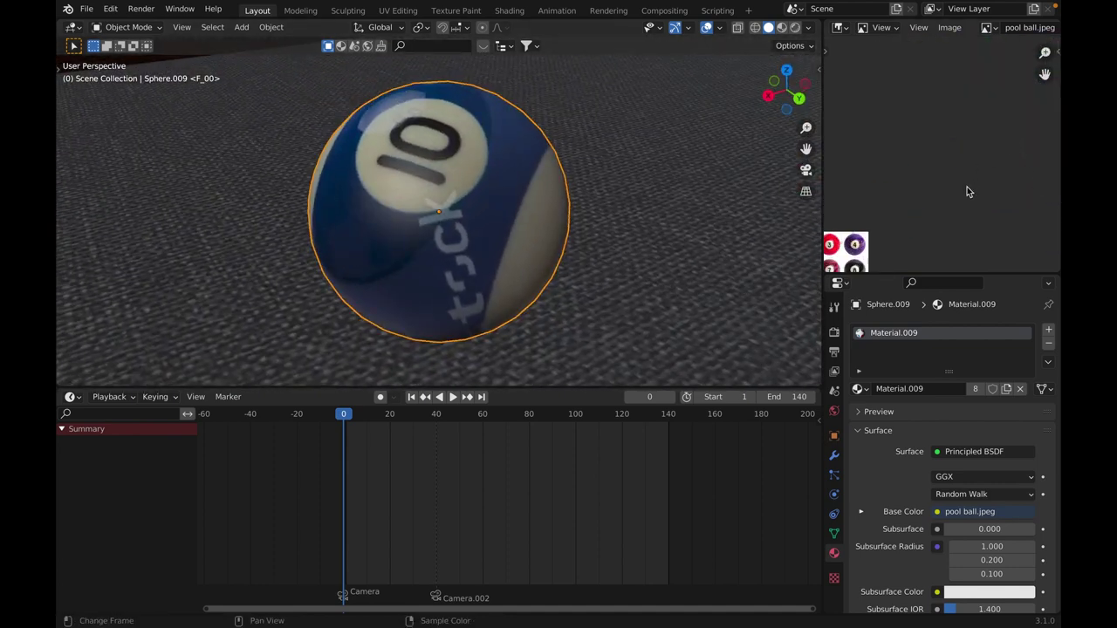
pyautogui.scroll(1, 967, 187)
pyautogui.moveTo(872, 220); pyautogui.dragTo(1036, 96, button='middle')
pyautogui.scroll(-8, 427, 179)
pyautogui.moveTo(427, 179); pyautogui.dragTo(629, 147, button='middle')
pyautogui.scroll(-8, 560, 191)
# View the pool table through the scene camera without overlays, and compare the balls with the texture image up close.
pyautogui.click(805, 170)
pyautogui.click(707, 27)
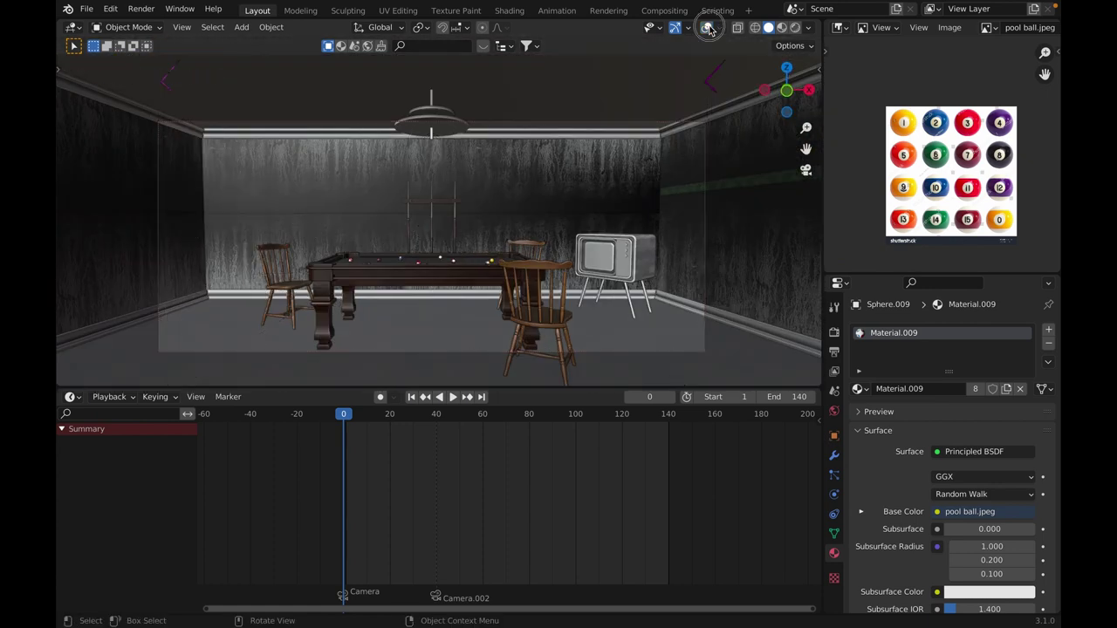
pyautogui.scroll(10, 551, 241)
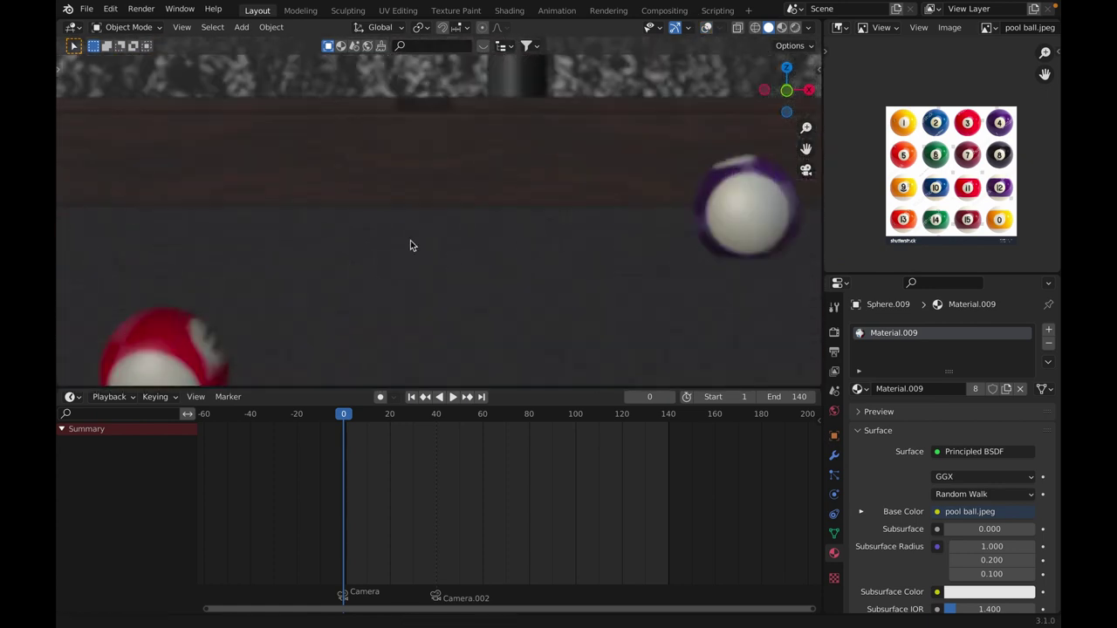
pyautogui.keyDown('shift'); pyautogui.moveTo(410, 240); pyautogui.dragTo(596, 133, button='middle'); pyautogui.keyUp('shift')
pyautogui.scroll(10, 930, 156)
pyautogui.moveTo(931, 156); pyautogui.dragTo(925, 168, button='middle')
pyautogui.scroll(-5, 434, 177)
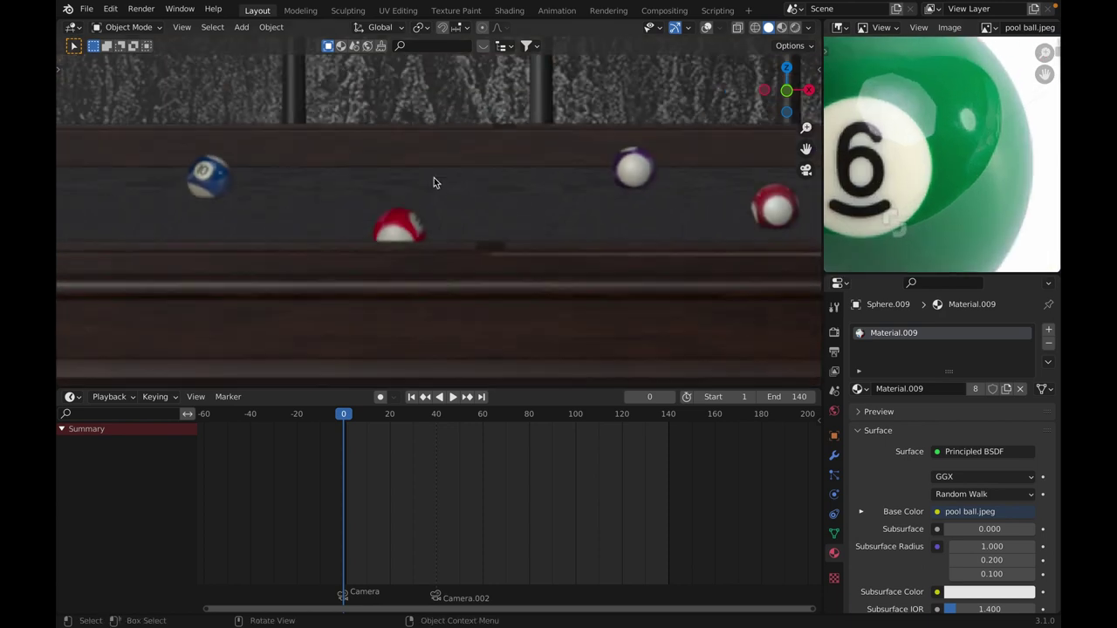
pyautogui.press('KP_0')
pyautogui.scroll(3, 558, 142)
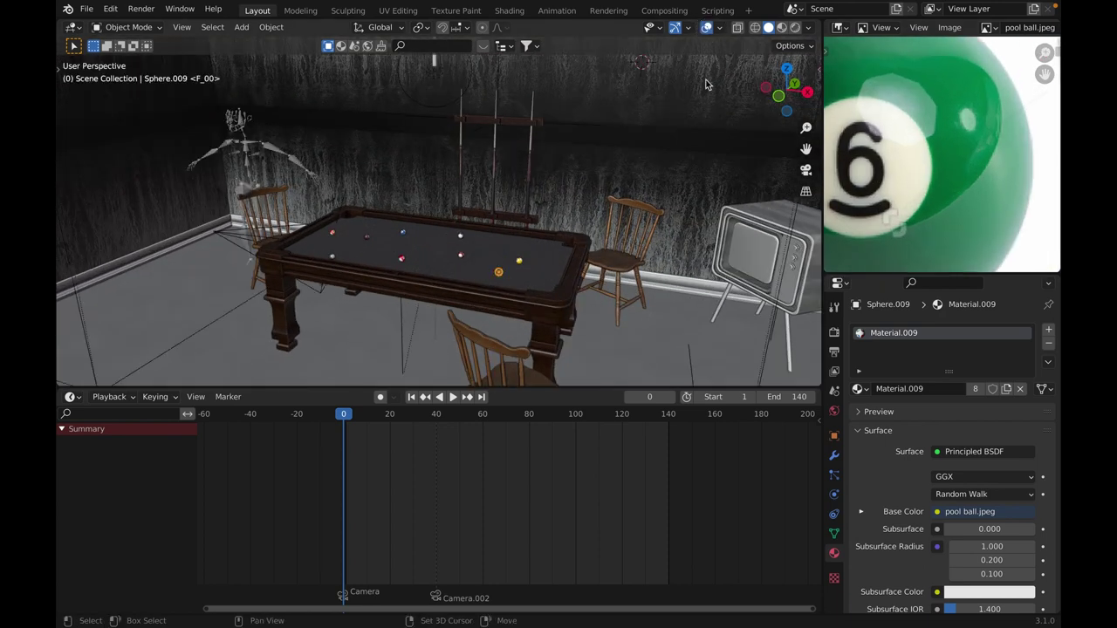
# Delete the two magenta pieces of the arrow shape on the room's back wall.
pyautogui.moveTo(707, 85); pyautogui.dragTo(490, 127, button='middle')
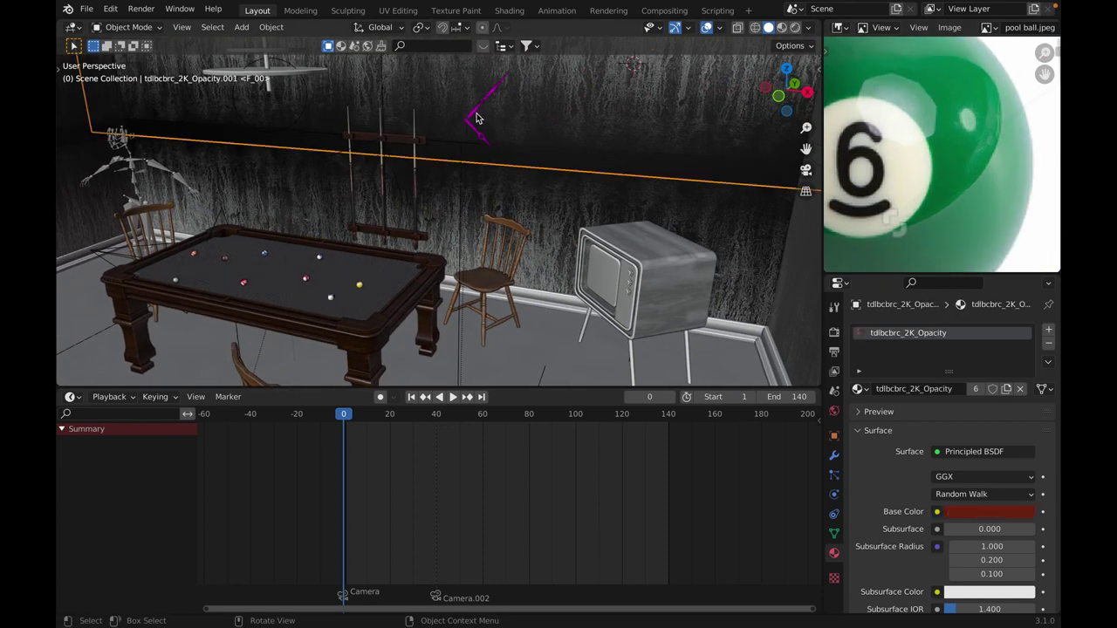
pyautogui.click(476, 117)
pyautogui.press('x')
pyautogui.click(472, 110)
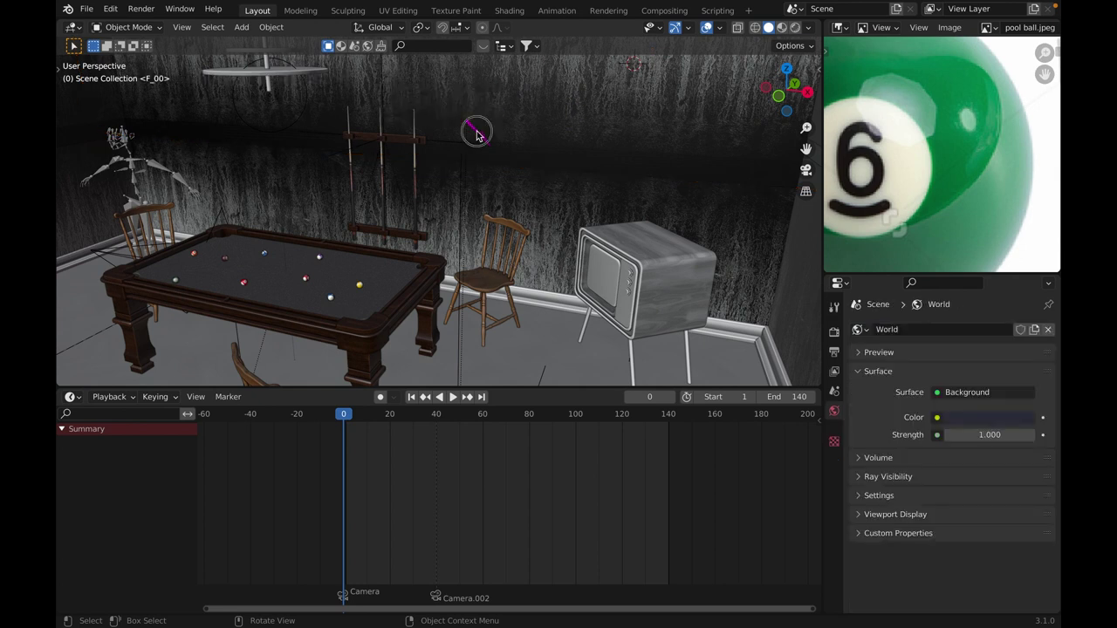
pyautogui.click(477, 132)
pyautogui.press('x')
pyautogui.click(474, 131)
# Remove the tdlbcbrc_2K_Opacity.001 plane from view on the upper back wall, and display the room in Rendered shading.
pyautogui.scroll(-5, 462, 166)
pyautogui.click(500, 180)
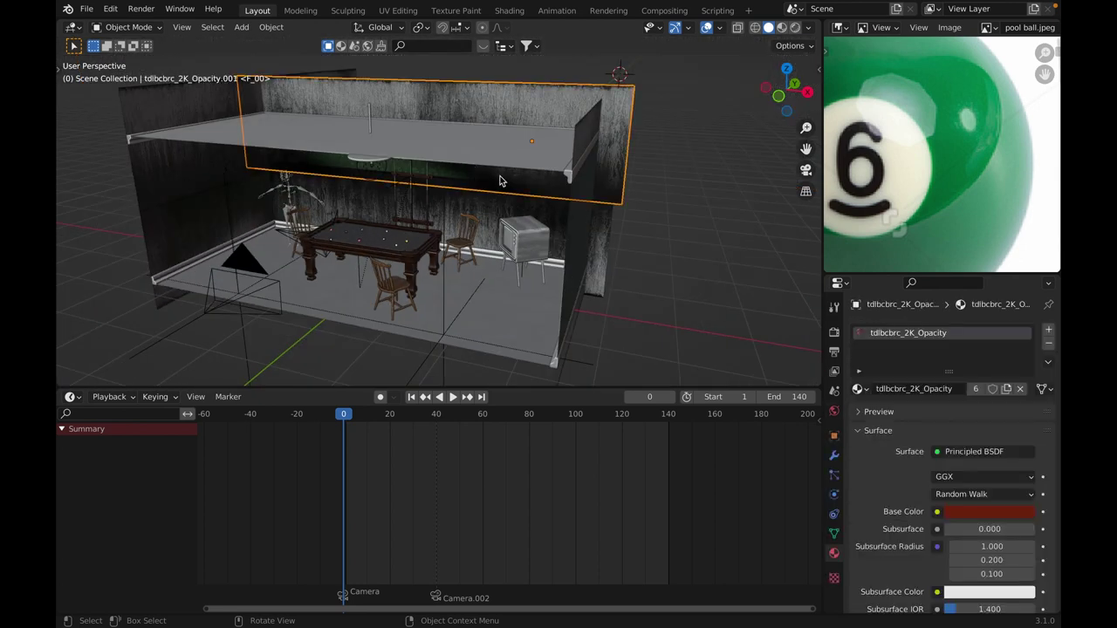
pyautogui.press('Delete')
pyautogui.scroll(5, 504, 182)
pyautogui.press('z')
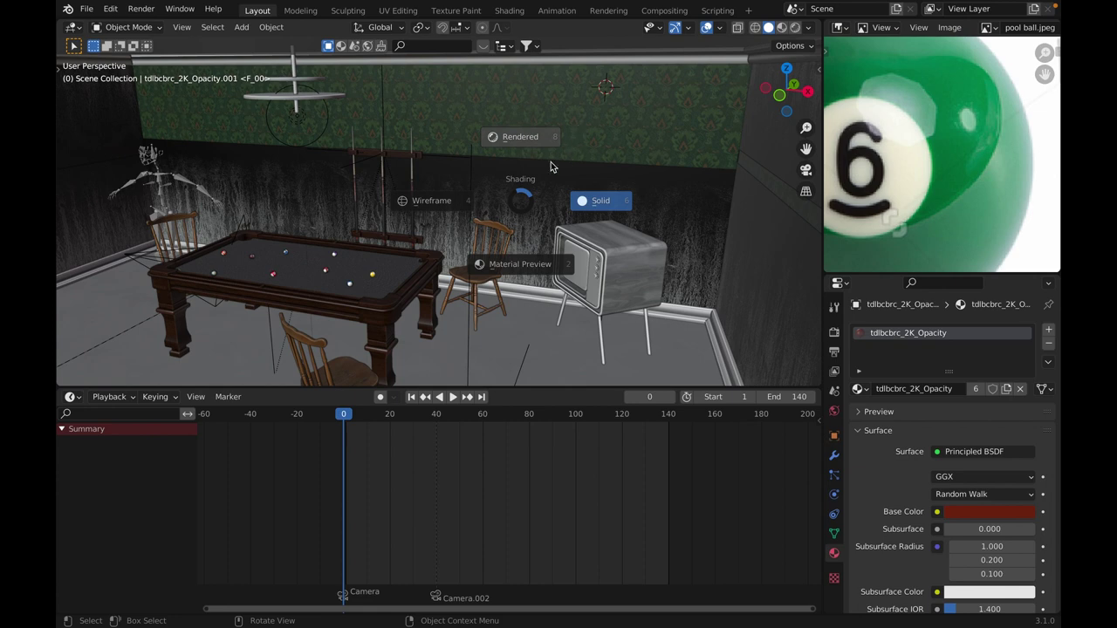
pyautogui.click(520, 138)
# Select the room object and show its Wallpaper material nodes in a Shader Editor in place of the Timeline.
pyautogui.click(489, 158)
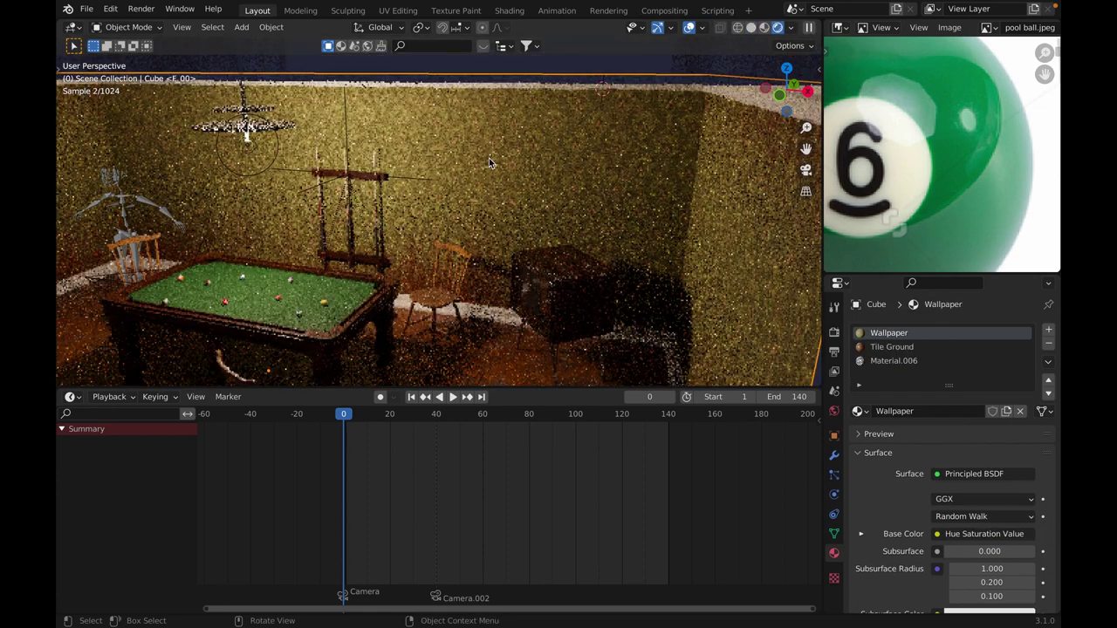
pyautogui.scroll(-4, 932, 374)
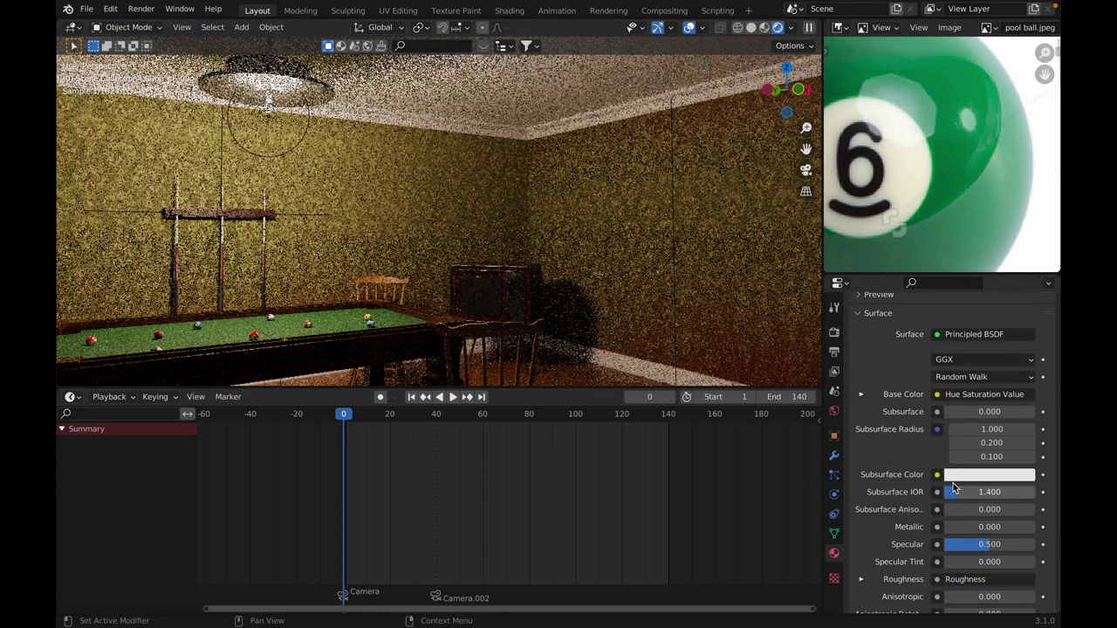
pyautogui.click(70, 396)
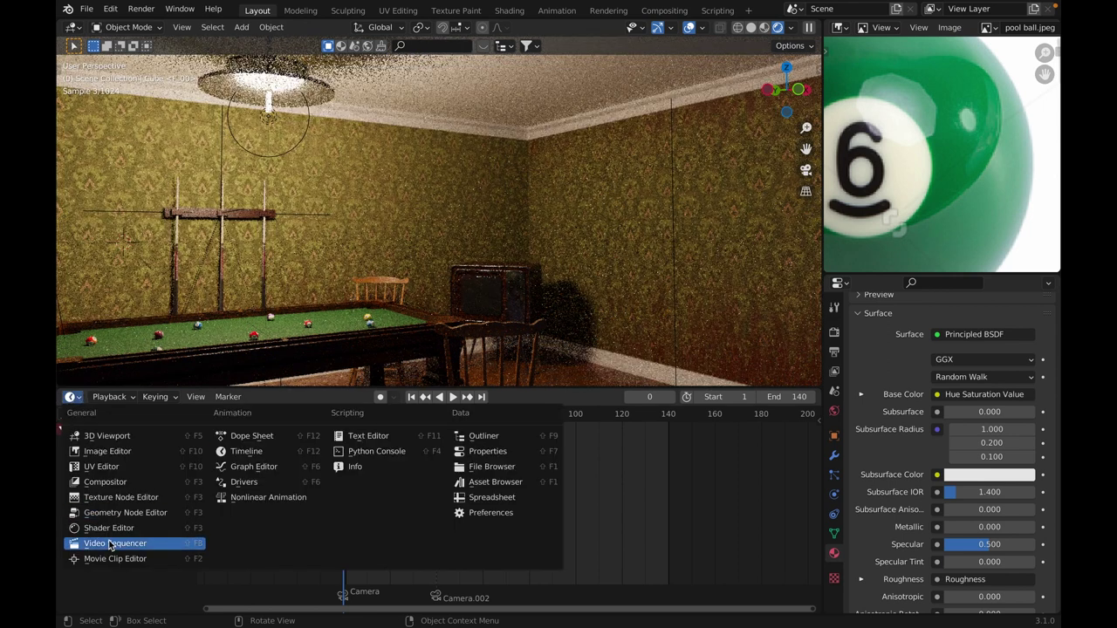
pyautogui.click(135, 529)
pyautogui.scroll(4, 436, 582)
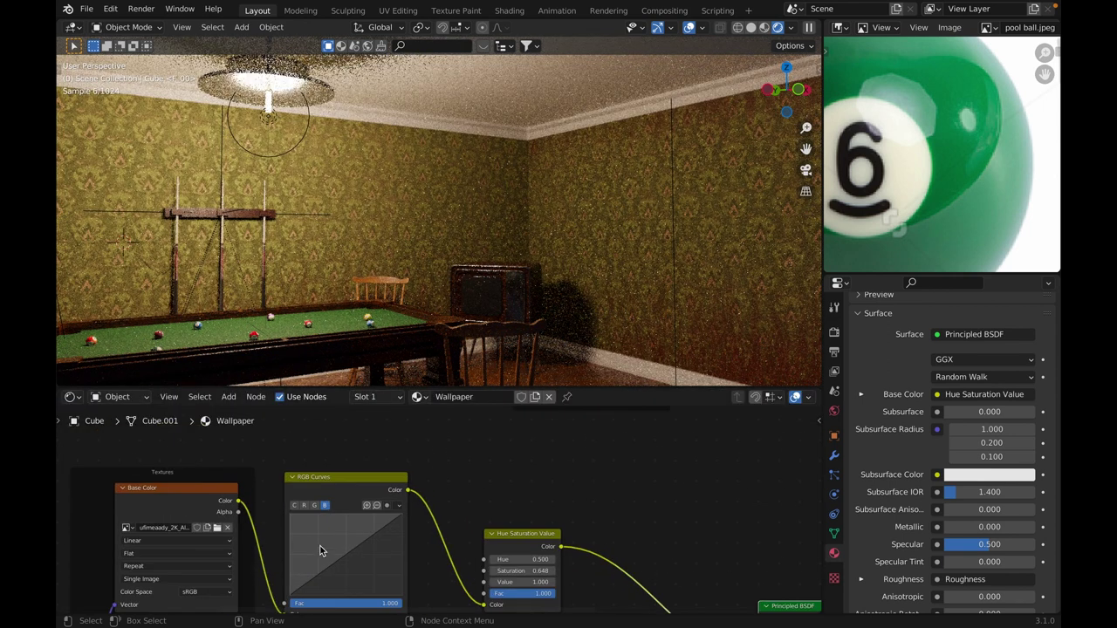
pyautogui.scroll(1, 319, 546)
# Examine the rendered room from outside and select the tdlbcbrc_2K_Opacity.003 plane along its side wall.
pyautogui.scroll(-6, 459, 247)
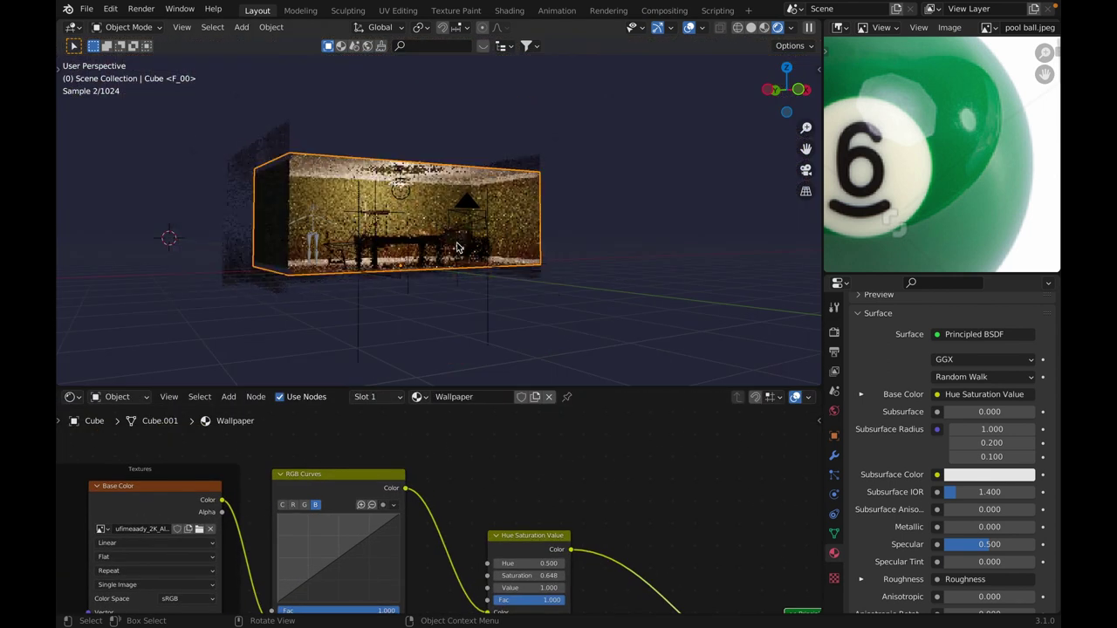
pyautogui.scroll(3, 459, 247)
pyautogui.moveTo(571, 228); pyautogui.dragTo(596, 227, button='middle')
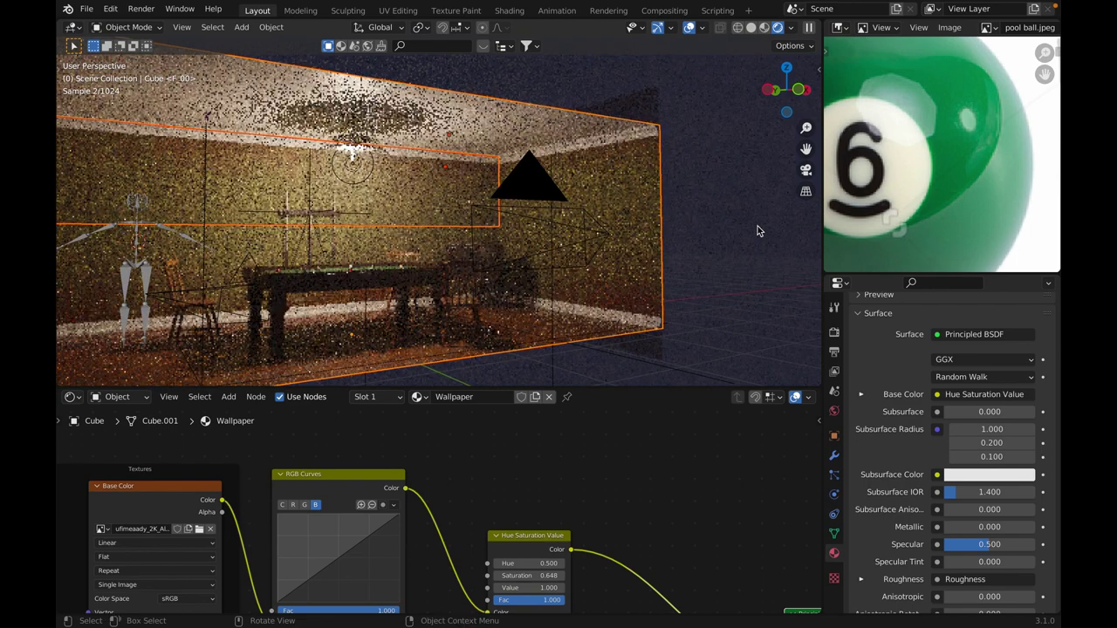
pyautogui.click(758, 231)
pyautogui.moveTo(759, 230); pyautogui.dragTo(604, 221, button='middle')
pyautogui.click(617, 315)
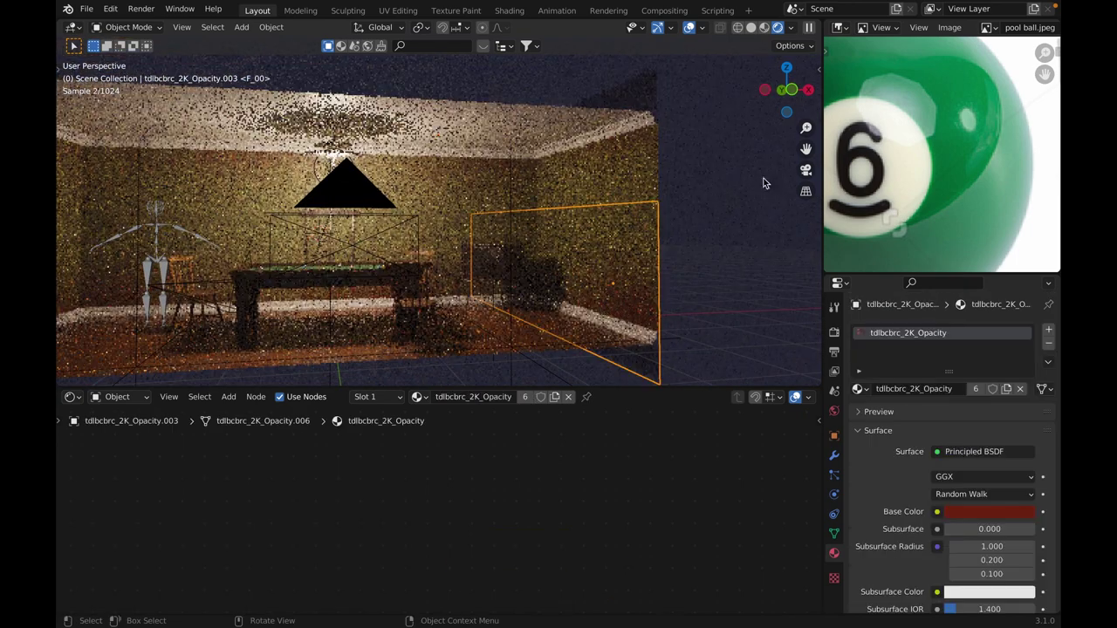
# Inspect the upper back wall through the camera, comparing the tdlbcbrc_2K_Opacity.001 plane with the room's wallpaper.
pyautogui.click(805, 170)
pyautogui.keyDown('shift'); pyautogui.moveTo(758, 215); pyautogui.dragTo(658, 229, button='middle'); pyautogui.keyUp('shift')
pyautogui.scroll(-8, 658, 229)
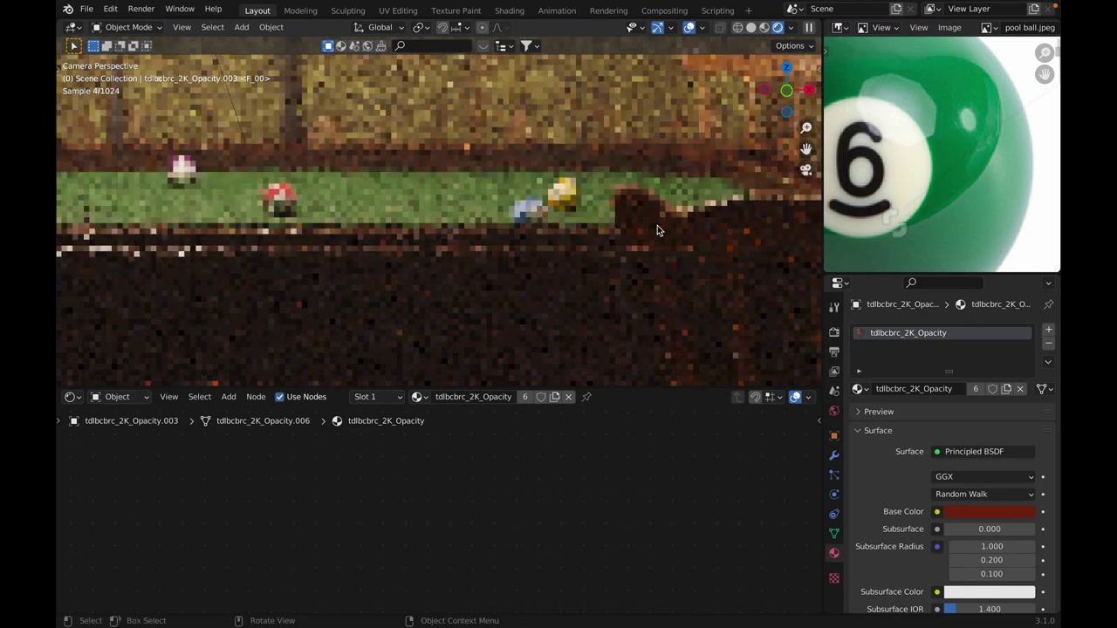
pyautogui.scroll(3, 741, 271)
pyautogui.keyDown('shift'); pyautogui.moveTo(768, 283); pyautogui.dragTo(588, 200, button='middle'); pyautogui.keyUp('shift')
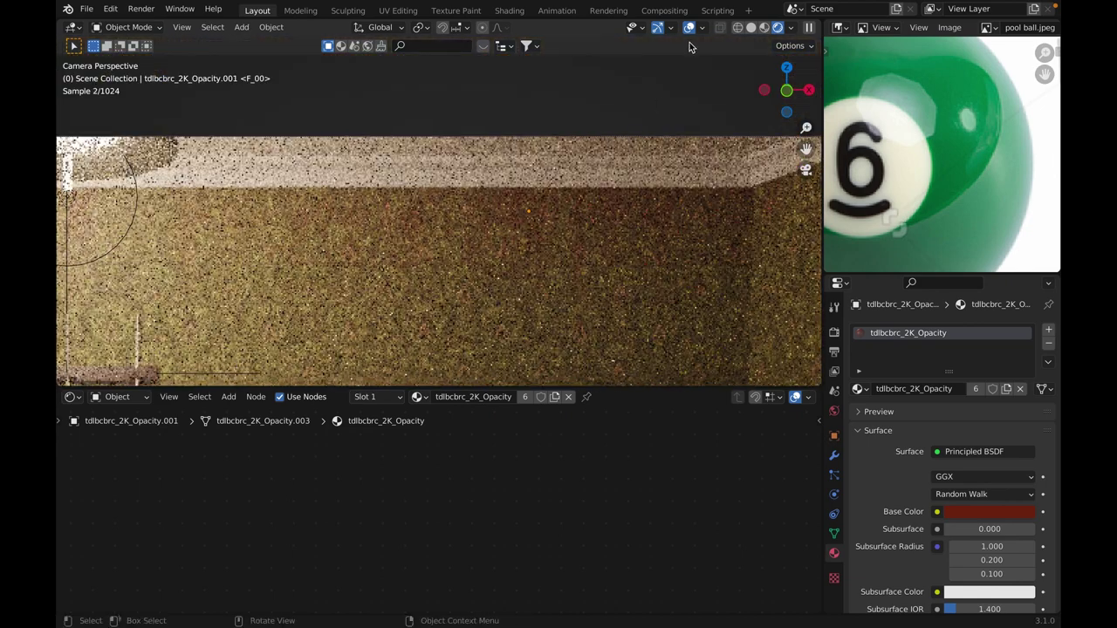
pyautogui.click(642, 188)
pyautogui.click(633, 162)
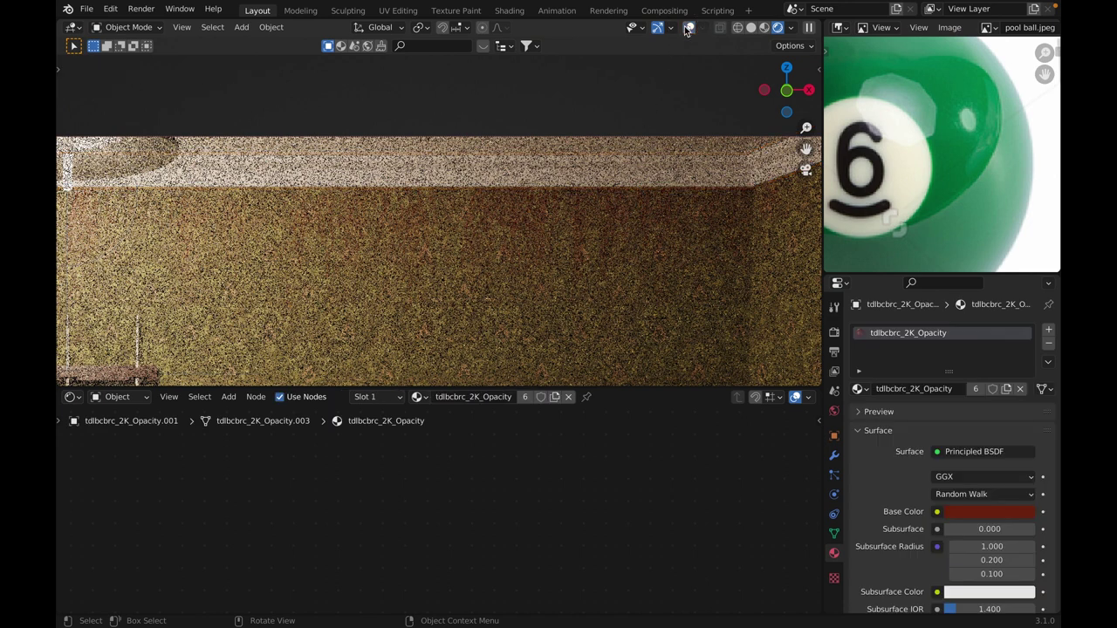
pyautogui.click(630, 227)
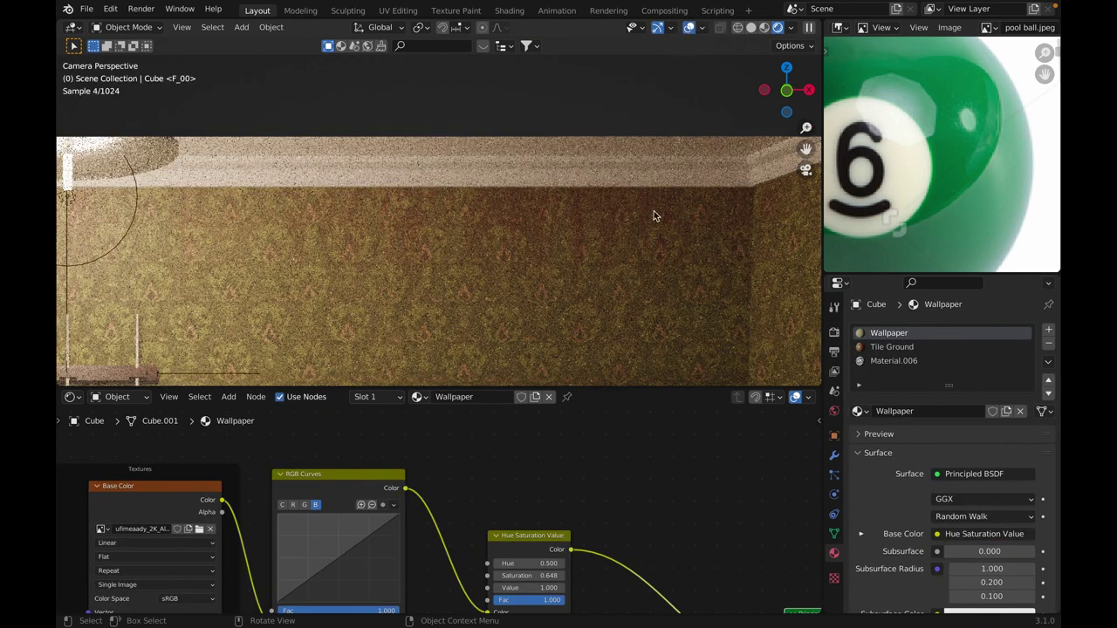
# Select the tdlbcbrc_2K_Opacity.001 plane on the back wall, hide the viewport overlays and try to save the file.
pyautogui.click(656, 218)
pyautogui.scroll(1, 646, 200)
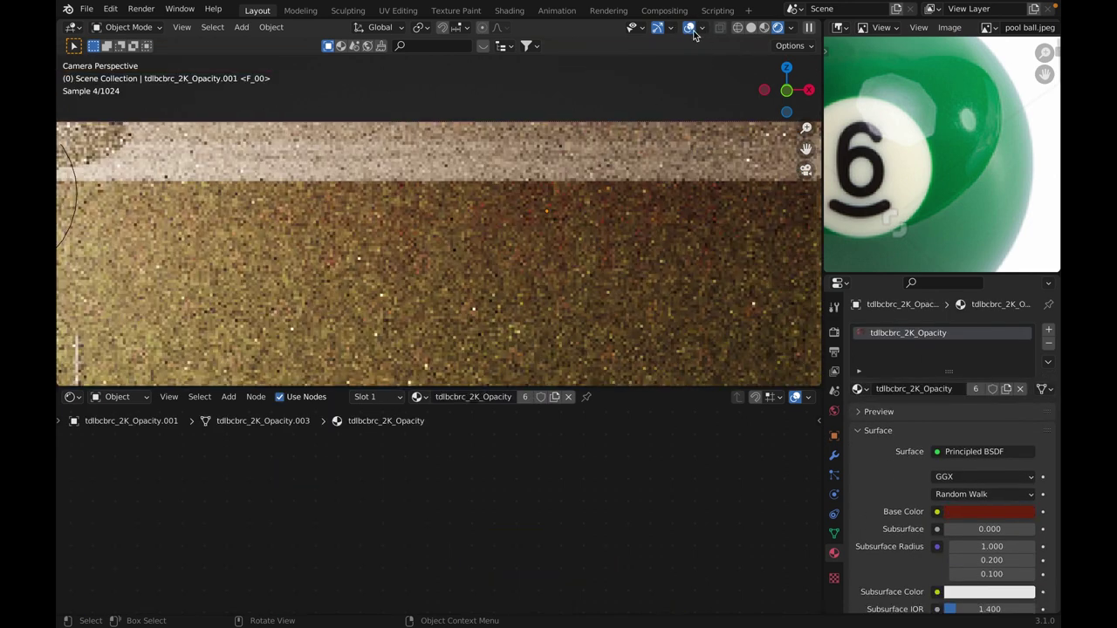
pyautogui.click(690, 29)
pyautogui.scroll(-1, 698, 190)
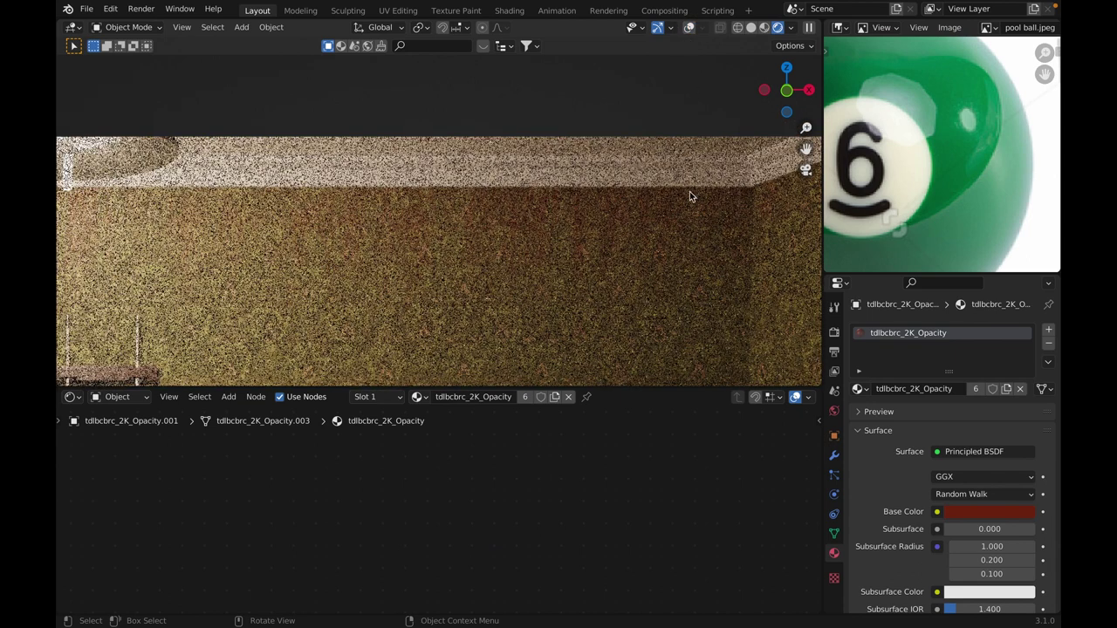
pyautogui.scroll(-3, 532, 218)
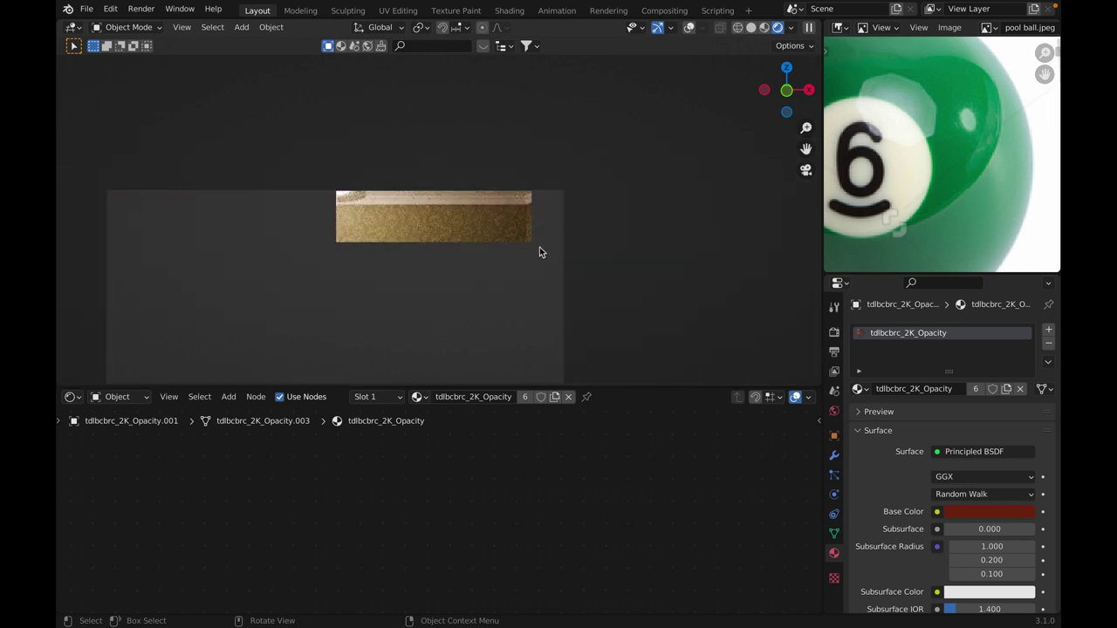
pyautogui.hotkey('ctrl', 's')
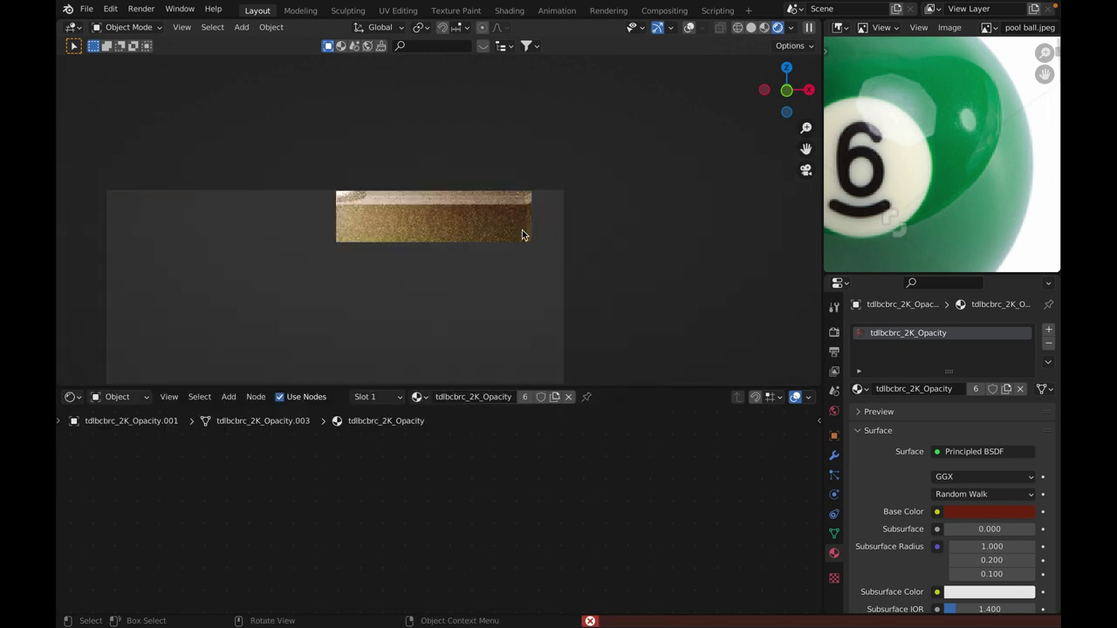
# Examine the rendered pool table room through the camera and from outside, and show the viewport overlays again.
pyautogui.keyDown('shift'); pyautogui.moveTo(587, 195); pyautogui.dragTo(666, 137, button='middle'); pyautogui.keyUp('shift')
pyautogui.scroll(-1, 666, 137)
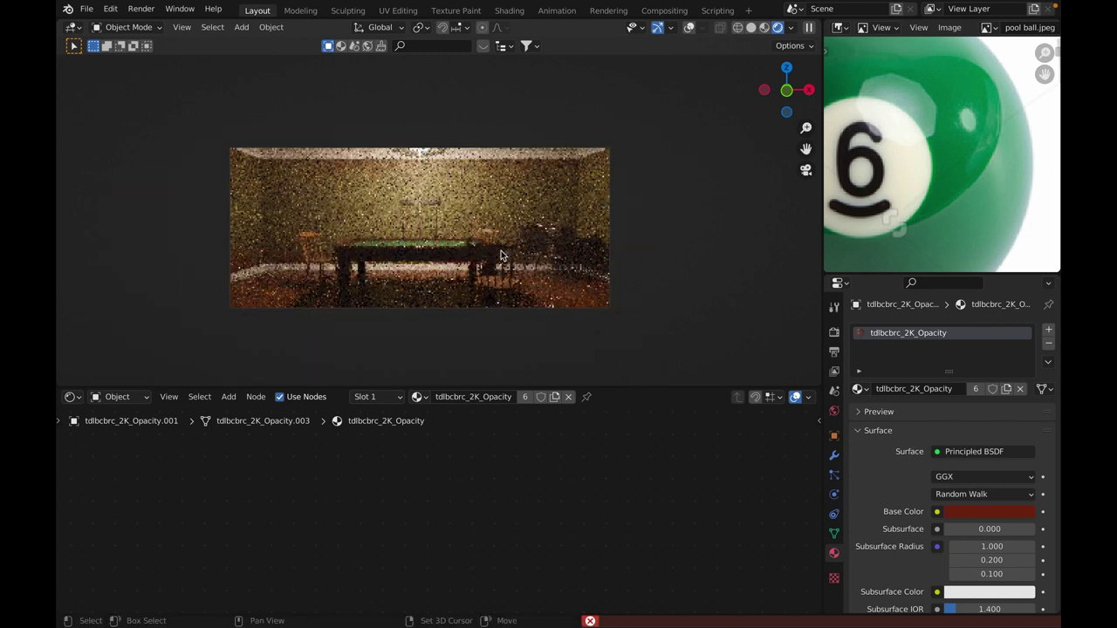
pyautogui.keyDown('shift'); pyautogui.moveTo(507, 245); pyautogui.dragTo(519, 234, button='middle'); pyautogui.keyUp('shift')
pyautogui.scroll(1, 518, 234)
pyautogui.scroll(5, 526, 233)
pyautogui.scroll(-2, 512, 204)
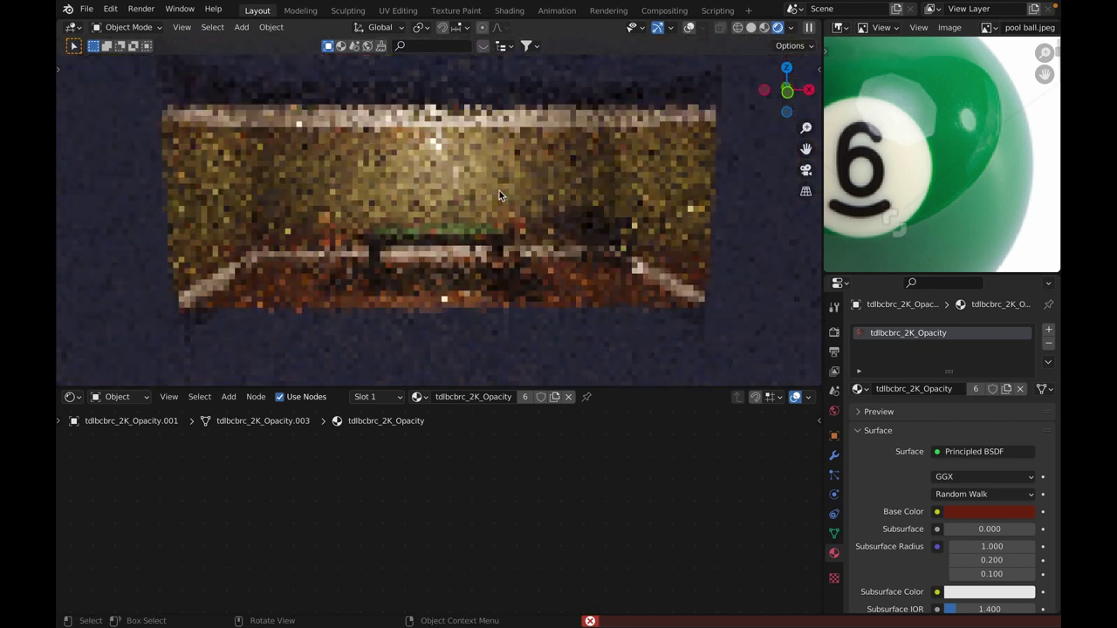
pyautogui.press('Home')
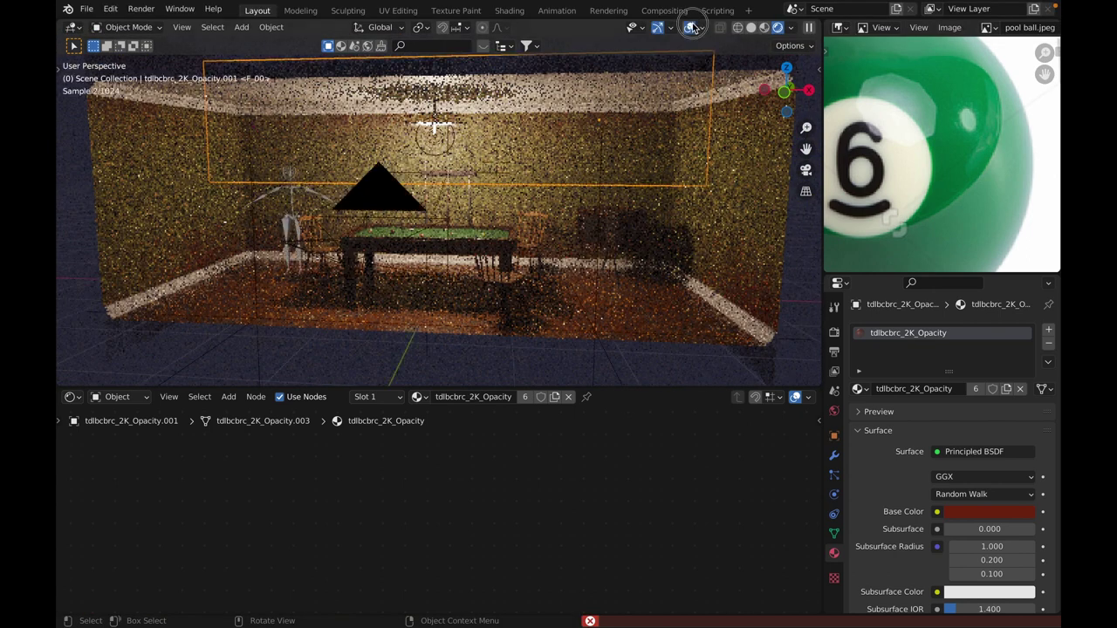
# Switch the viewport to Solid shading and inspect the hanging ceiling lamp, trying to select the light beneath it.
pyautogui.keyDown('shift'); pyautogui.moveTo(543, 291); pyautogui.dragTo(529, 369, button='middle'); pyautogui.keyUp('shift')
pyautogui.scroll(7, 399, 200)
pyautogui.press('z')
pyautogui.click(488, 205)
pyautogui.scroll(3, 370, 257)
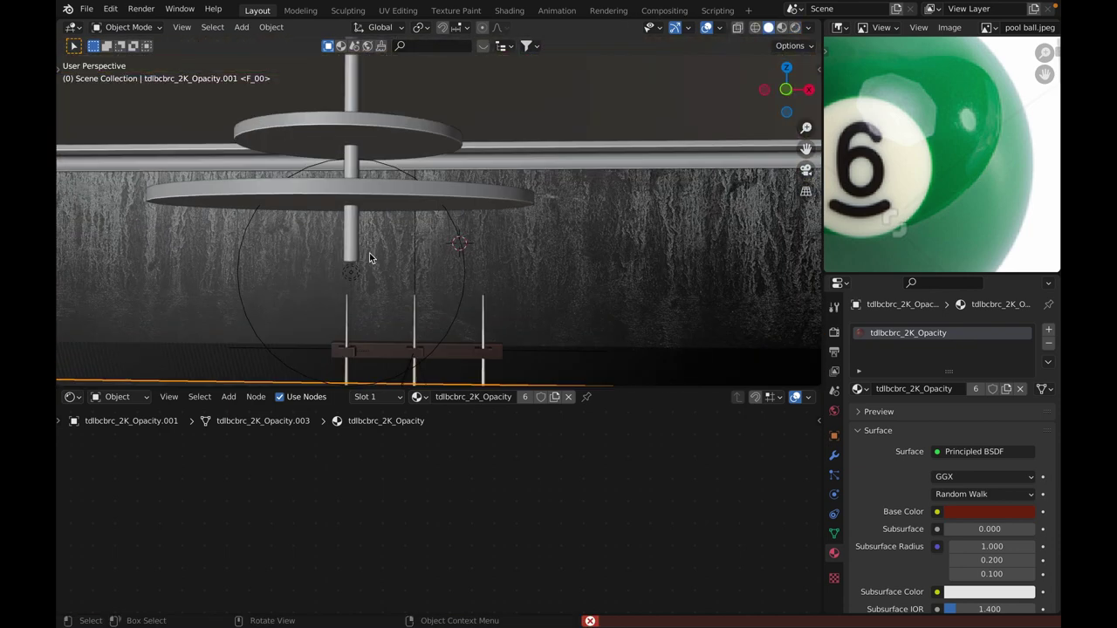
pyautogui.click(350, 278)
# View the room from outside and select the large enclosing Cube.002 around it.
pyautogui.scroll(-10, 436, 219)
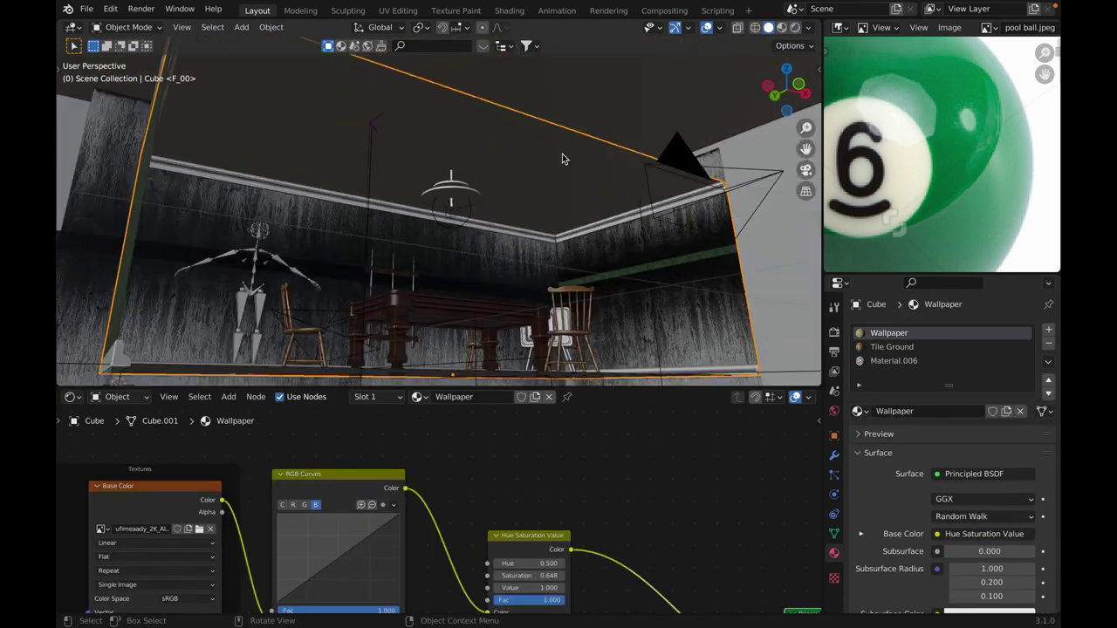
pyautogui.moveTo(543, 197); pyautogui.dragTo(594, 267, button='middle')
pyautogui.click(507, 226)
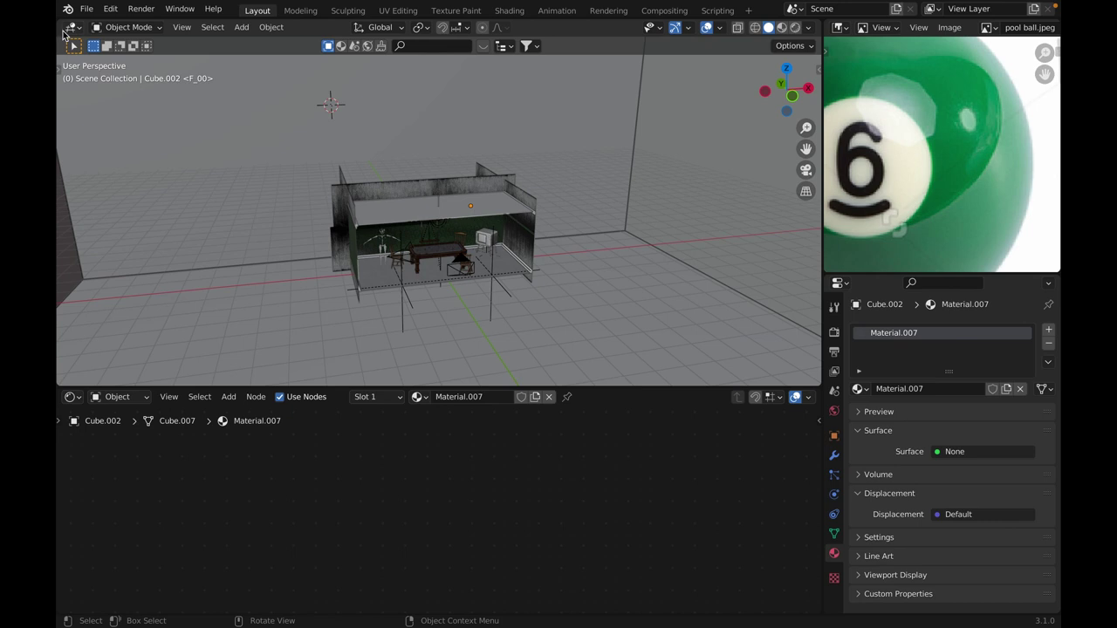
# Browse the saved Blender files and open the grimy concrete platform scene with the suited character.
pyautogui.click(86, 9)
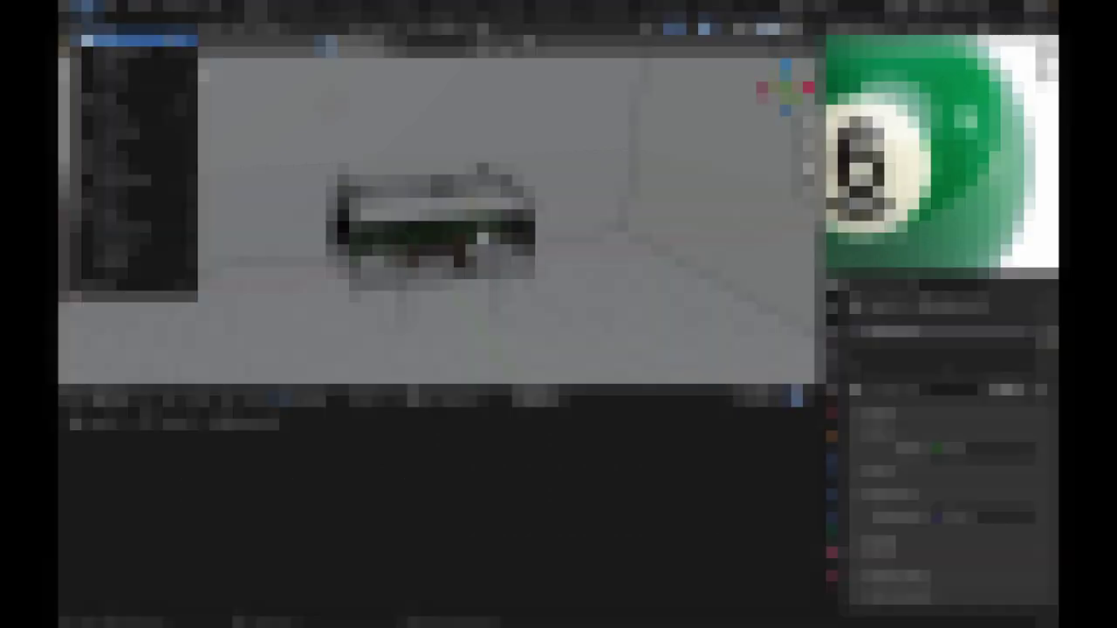
pyautogui.click(177, 68)
pyautogui.click(497, 339)
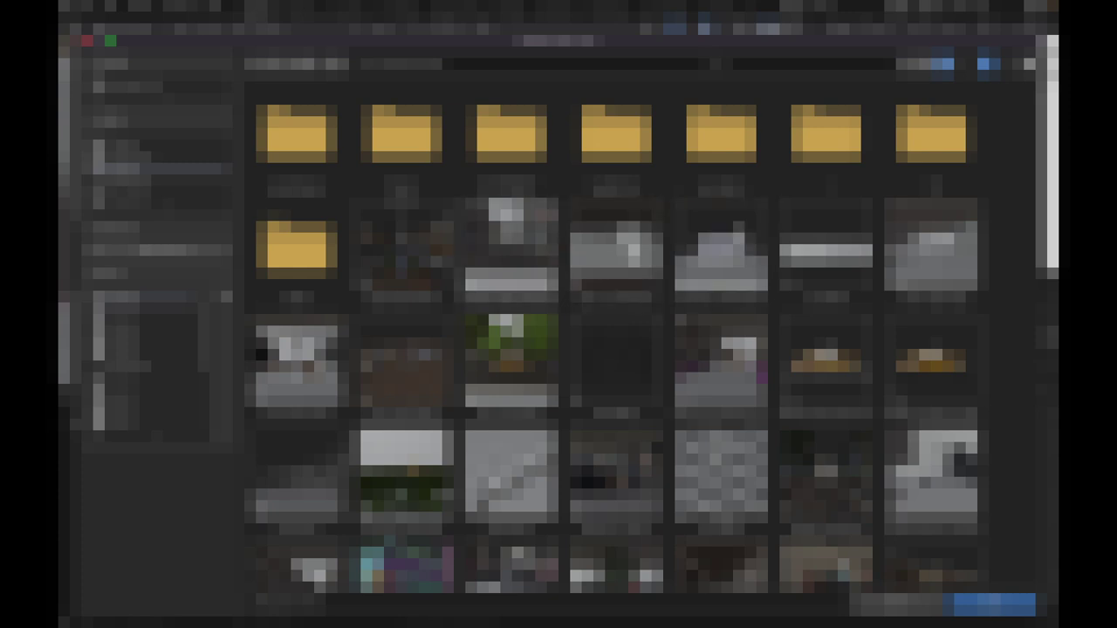
pyautogui.scroll(-3, 617, 332)
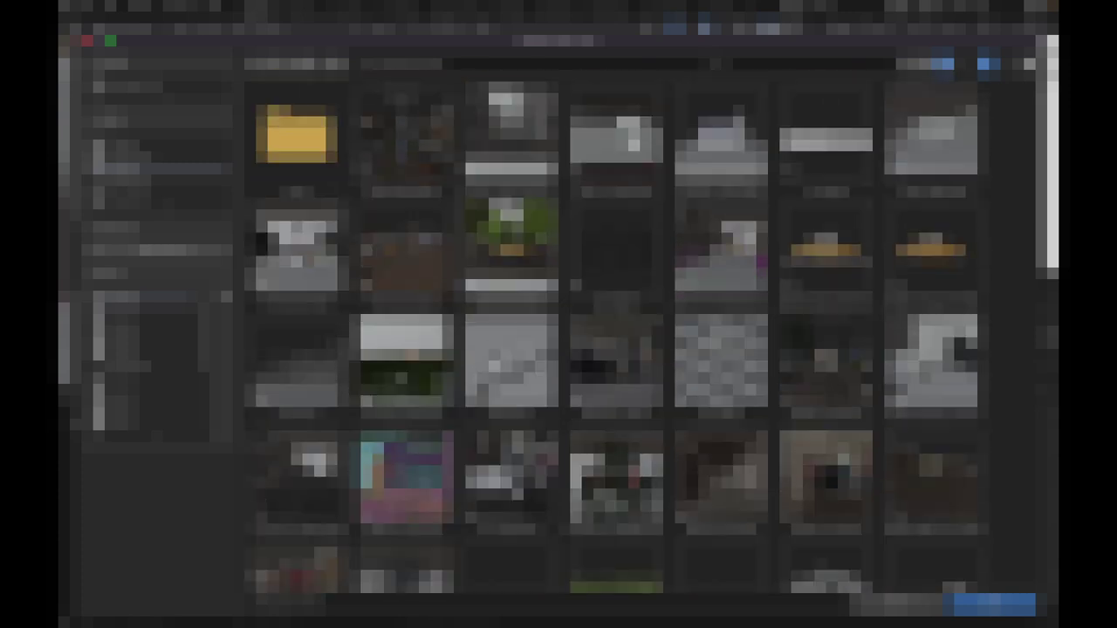
pyautogui.scroll(-1, 617, 332)
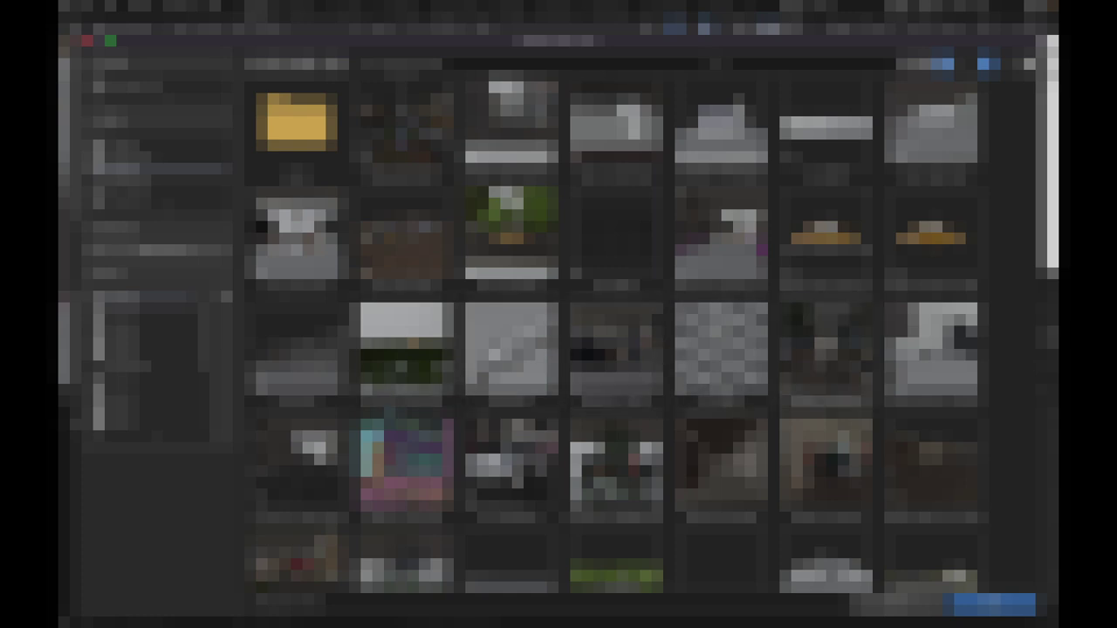
pyautogui.scroll(-2, 617, 332)
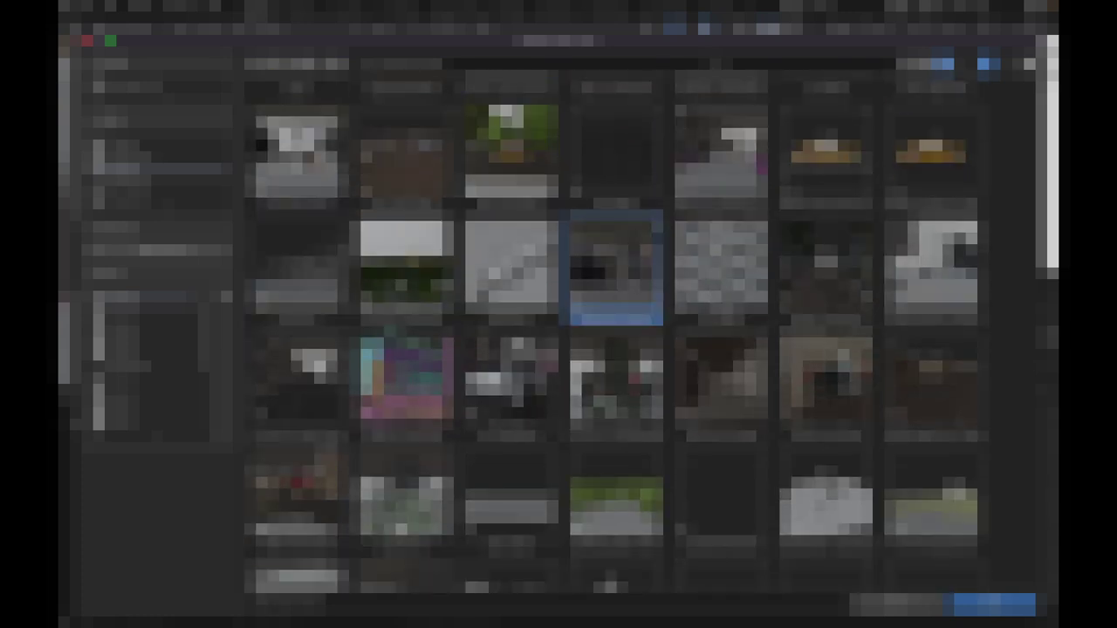
pyautogui.scroll(1, 617, 332)
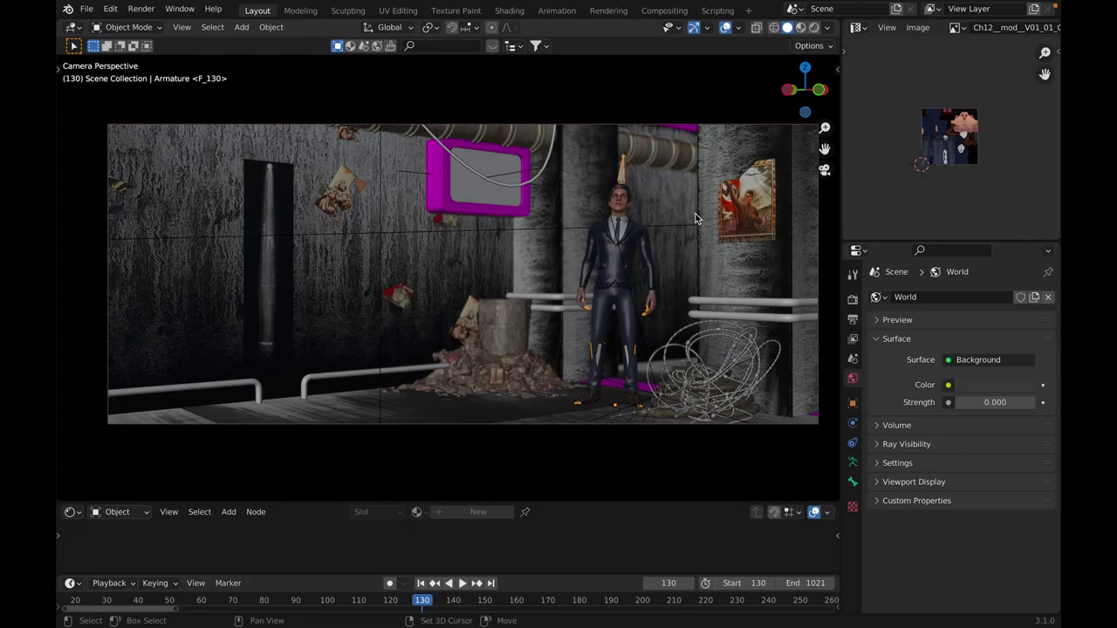
# Leave the camera view and remove the suited character beside the pillar together with its armature.
pyautogui.keyDown('shift'); pyautogui.moveTo(695, 219); pyautogui.dragTo(536, 224, button='middle'); pyautogui.keyUp('shift')
pyautogui.scroll(2, 536, 225)
pyautogui.press('`')
pyautogui.scroll(7, 582, 249)
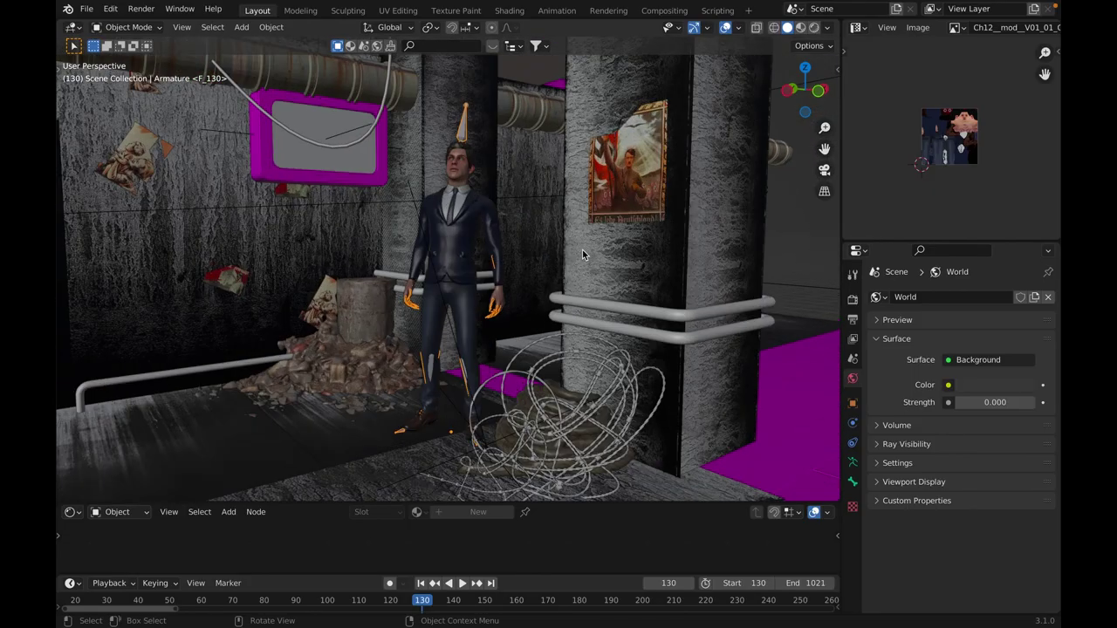
pyautogui.hotkey('shift', 'g')
pyautogui.click(558, 250)
pyautogui.press('h')
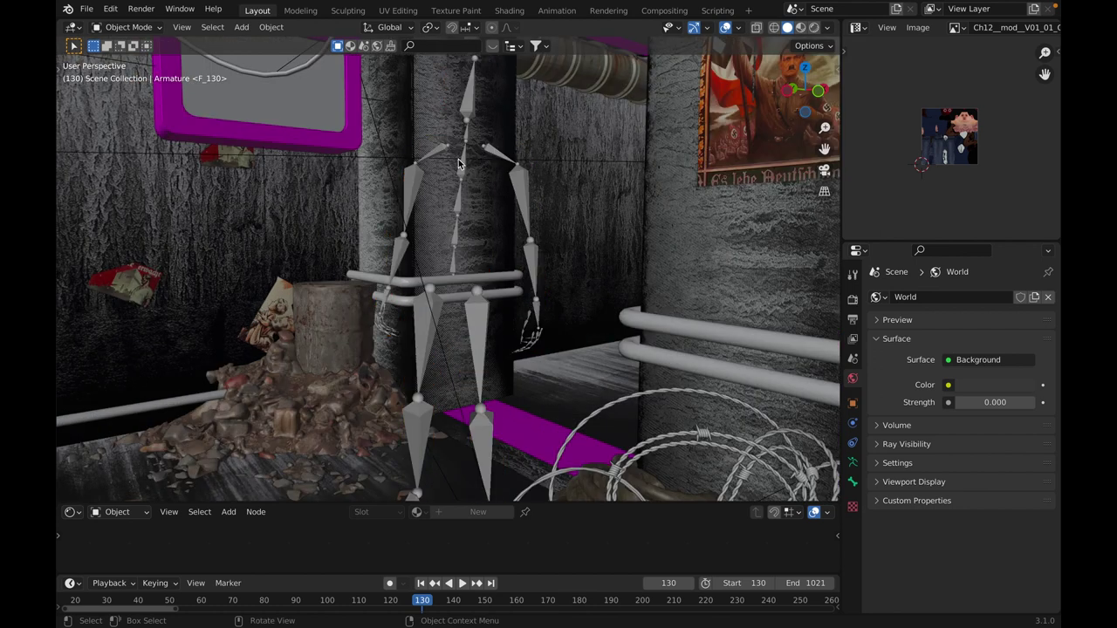
pyautogui.press('x')
pyautogui.click(466, 144)
# Select the magenta floor Plane beside the pillar and view the whole platform set from outside.
pyautogui.moveTo(624, 206); pyautogui.dragTo(571, 255, button='middle')
pyautogui.scroll(-8, 567, 255)
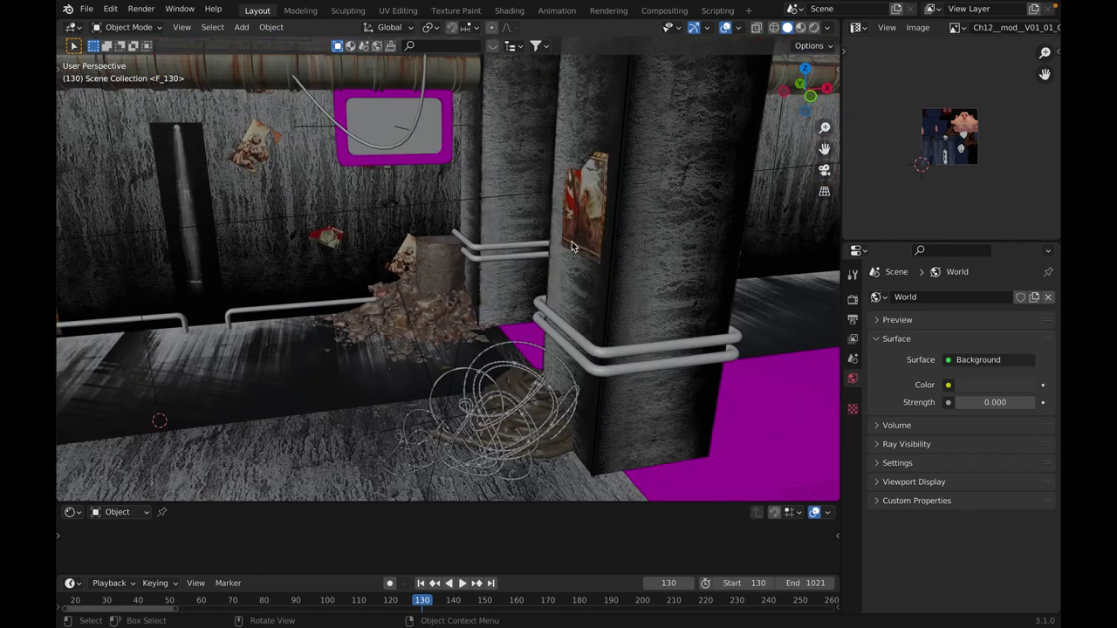
pyautogui.click(569, 328)
pyautogui.scroll(5, 558, 358)
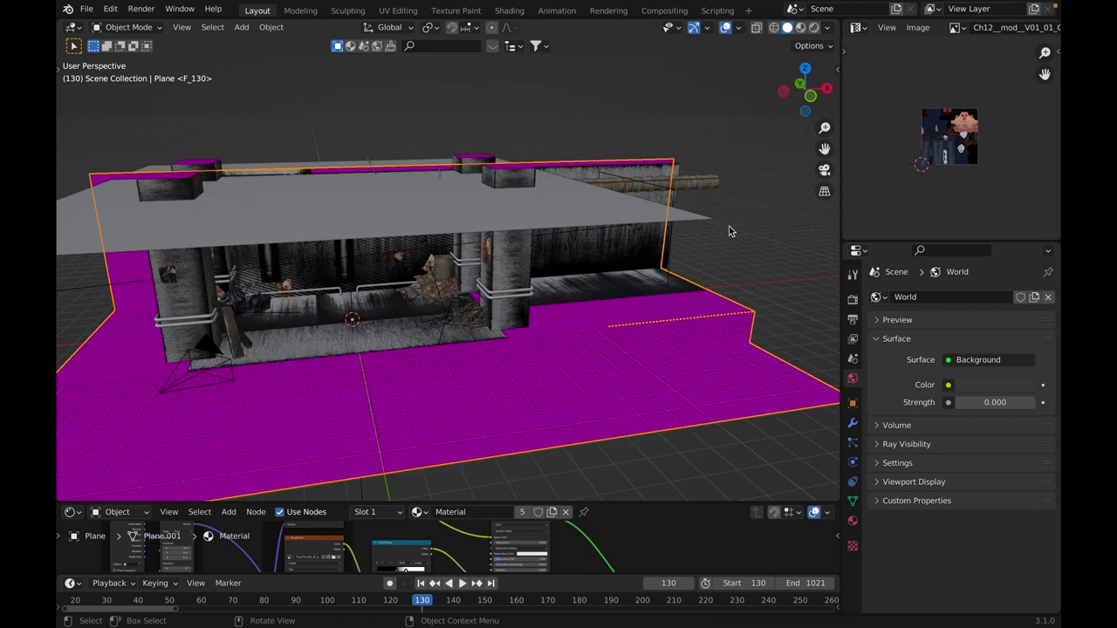
# Look at the platform set through the camera and move the current frame to 90.
pyautogui.click(824, 170)
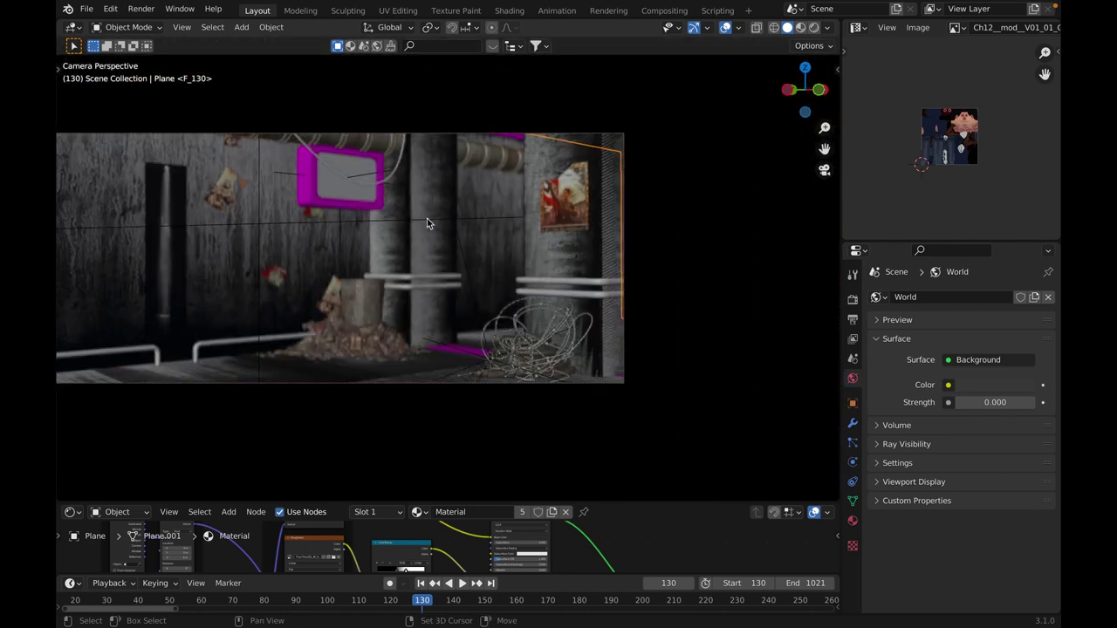
pyautogui.keyDown('shift'); pyautogui.moveTo(567, 238); pyautogui.dragTo(575, 237, button='middle'); pyautogui.keyUp('shift')
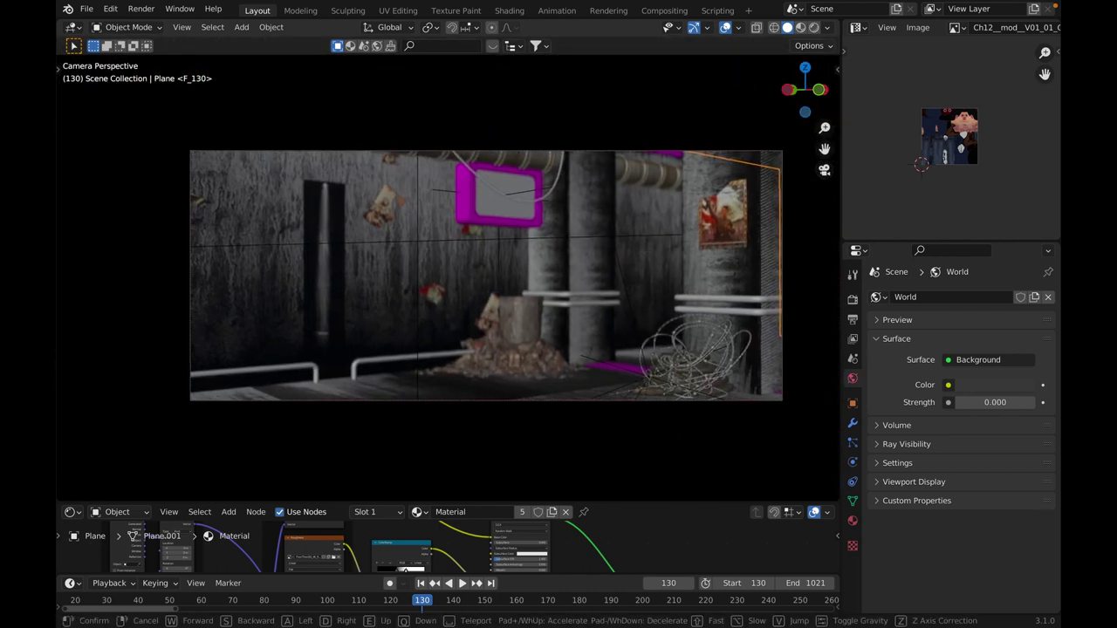
pyautogui.press('Escape')
pyautogui.moveTo(422, 606); pyautogui.dragTo(296, 599)
# Enlarge the Shader Editor to show the floor Plane's full Material node tree and box-select its mapping and texture nodes.
pyautogui.moveTo(597, 390); pyautogui.dragTo(648, 398, button='middle')
pyautogui.moveTo(648, 398); pyautogui.dragTo(671, 287)
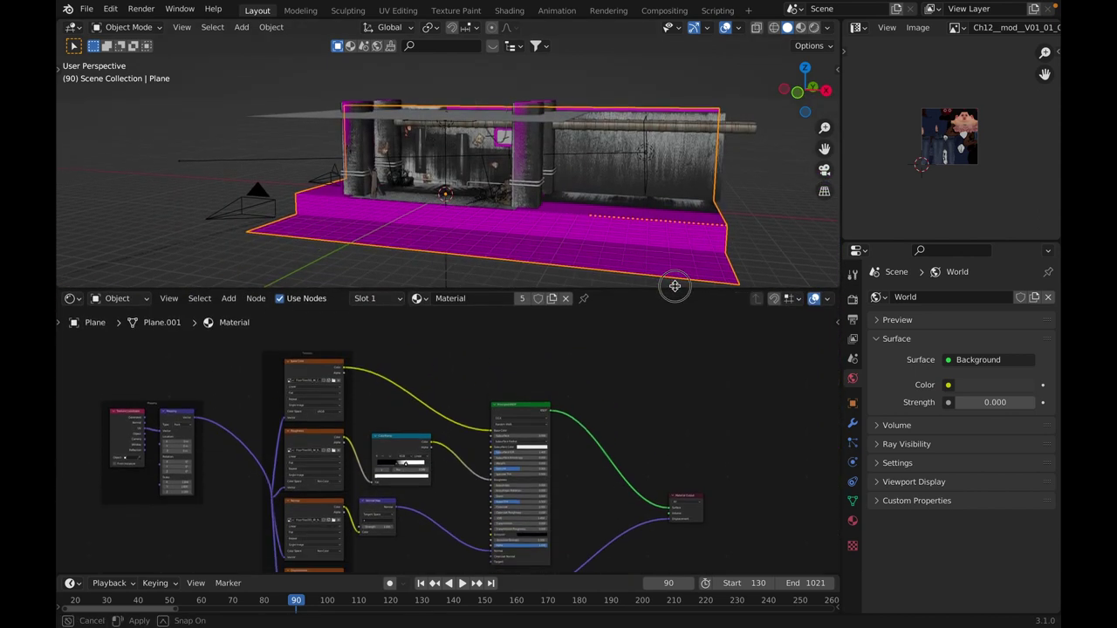
pyautogui.scroll(5, 466, 426)
pyautogui.scroll(-8, 451, 388)
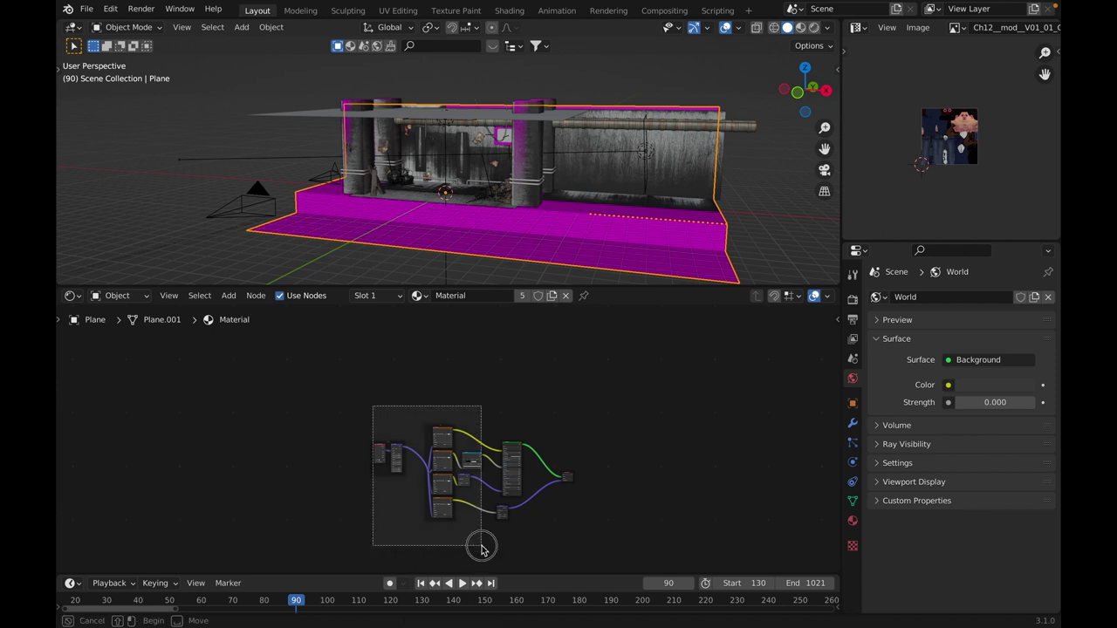
pyautogui.moveTo(481, 547); pyautogui.dragTo(486, 523)
# Inspect the wall screen's base metal material in Solid shading, select the tdlbcbrc_2K_Opacity.002 plane and look through the camera.
pyautogui.press('z')
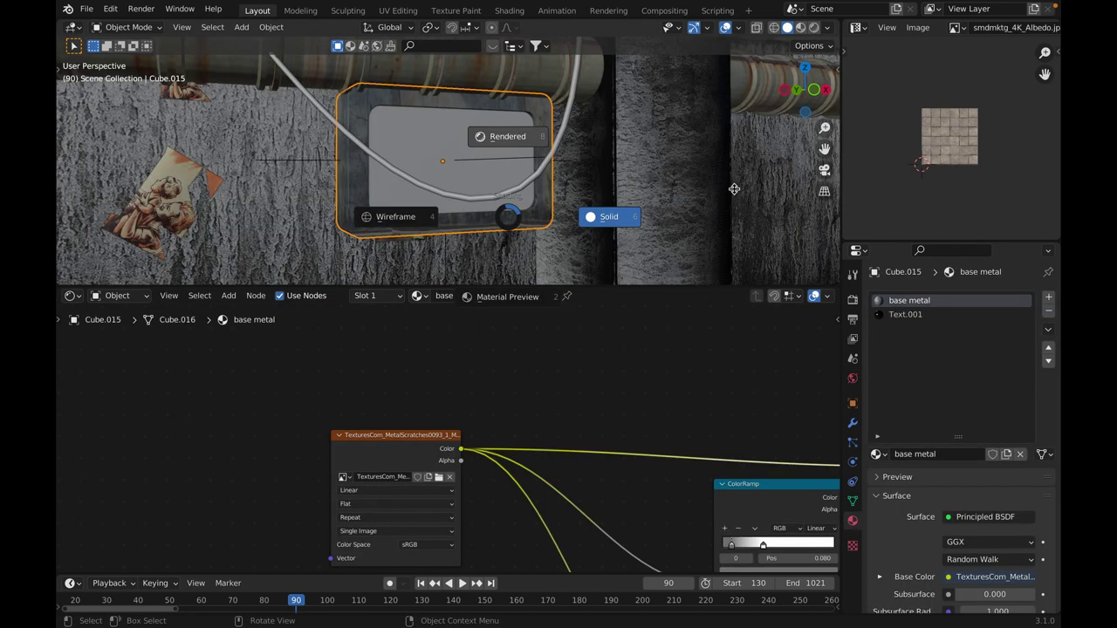
pyautogui.press('8')
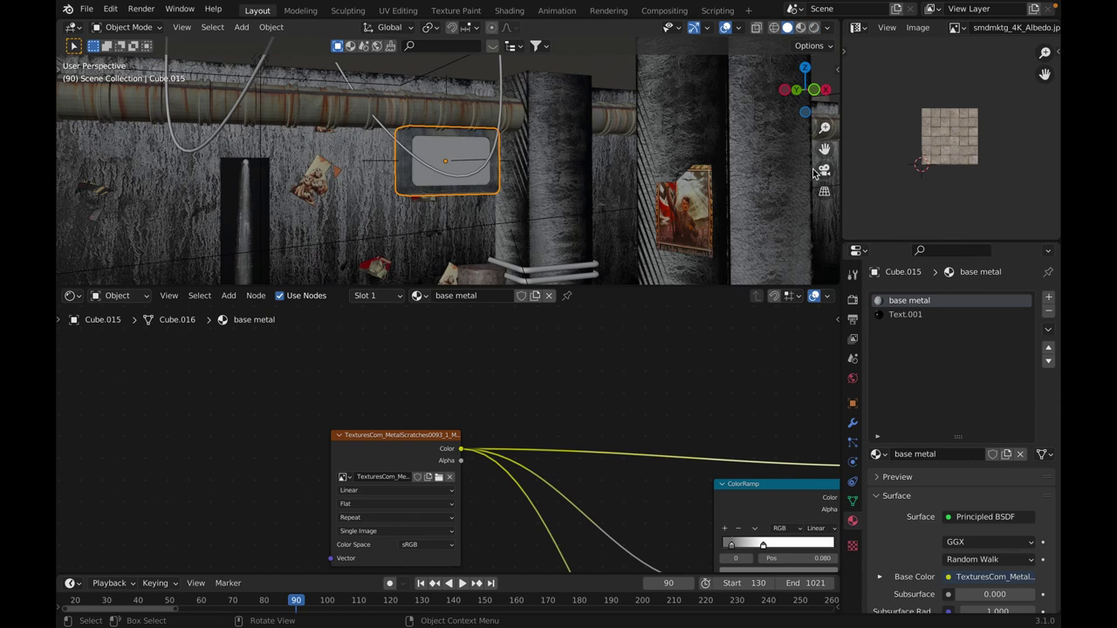
pyautogui.click(787, 177)
pyautogui.click(823, 169)
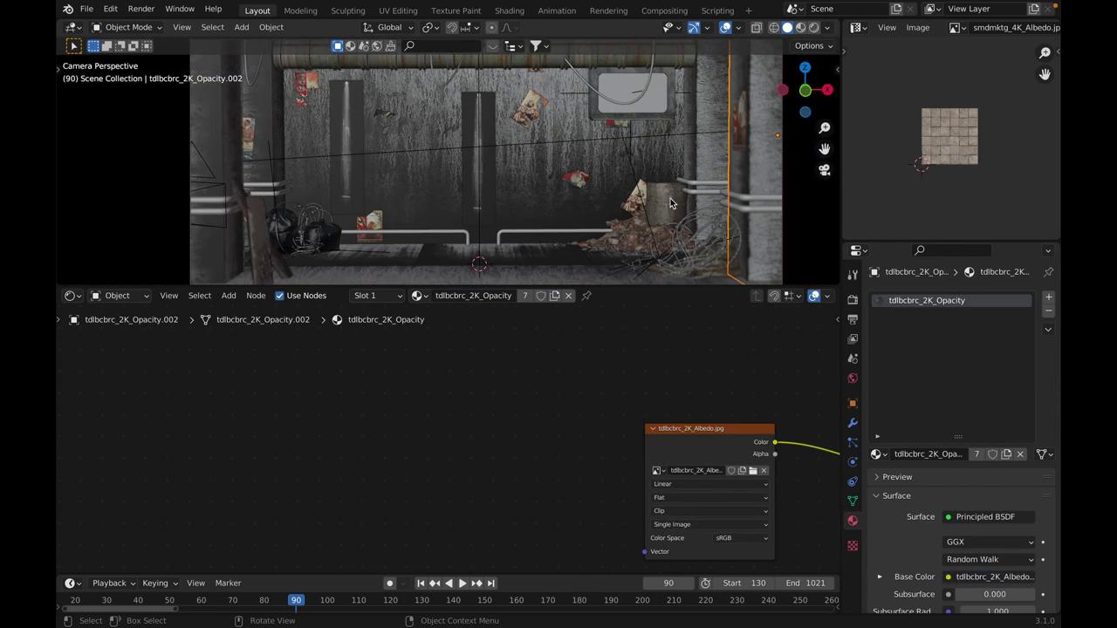
# Select the tiled floor Plane from outside the set and hide every other object.
pyautogui.scroll(1, 646, 164)
pyautogui.moveTo(660, 169); pyautogui.dragTo(478, 206, button='middle')
pyautogui.scroll(3, 513, 166)
pyautogui.scroll(-8, 479, 209)
pyautogui.click(505, 201)
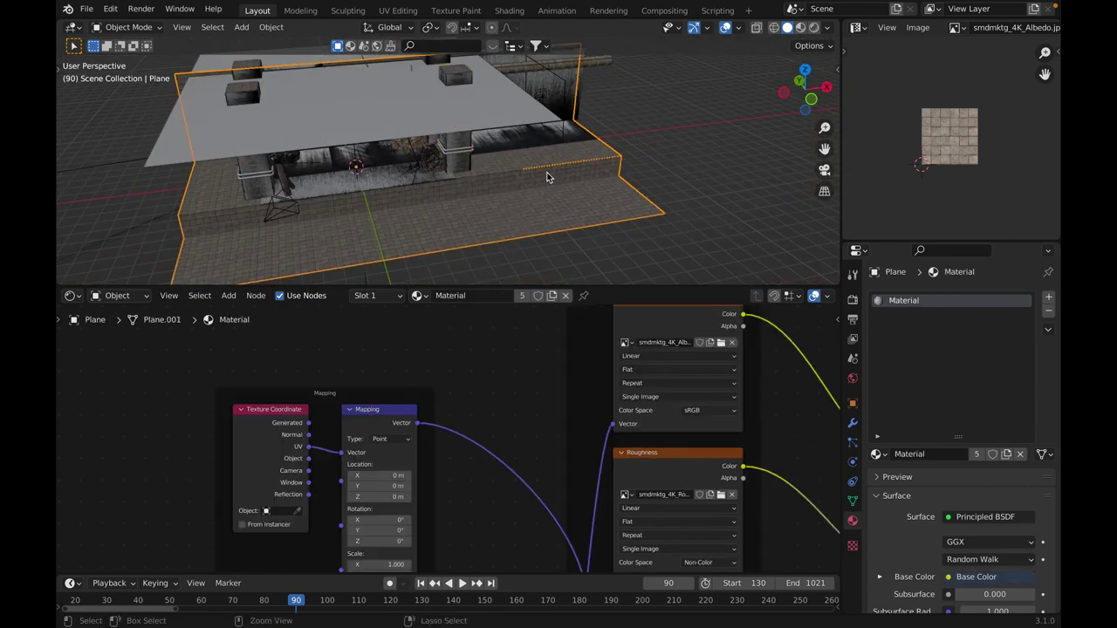
pyautogui.press('h')
# Examine the isolated floor Plane's tiled mesh in Edit Mode and its Base Color texture node.
pyautogui.scroll(4, 467, 139)
pyautogui.moveTo(556, 165); pyautogui.dragTo(605, 217, button='middle')
pyautogui.press('Tab')
pyautogui.press('Tab')
pyautogui.scroll(5, 539, 232)
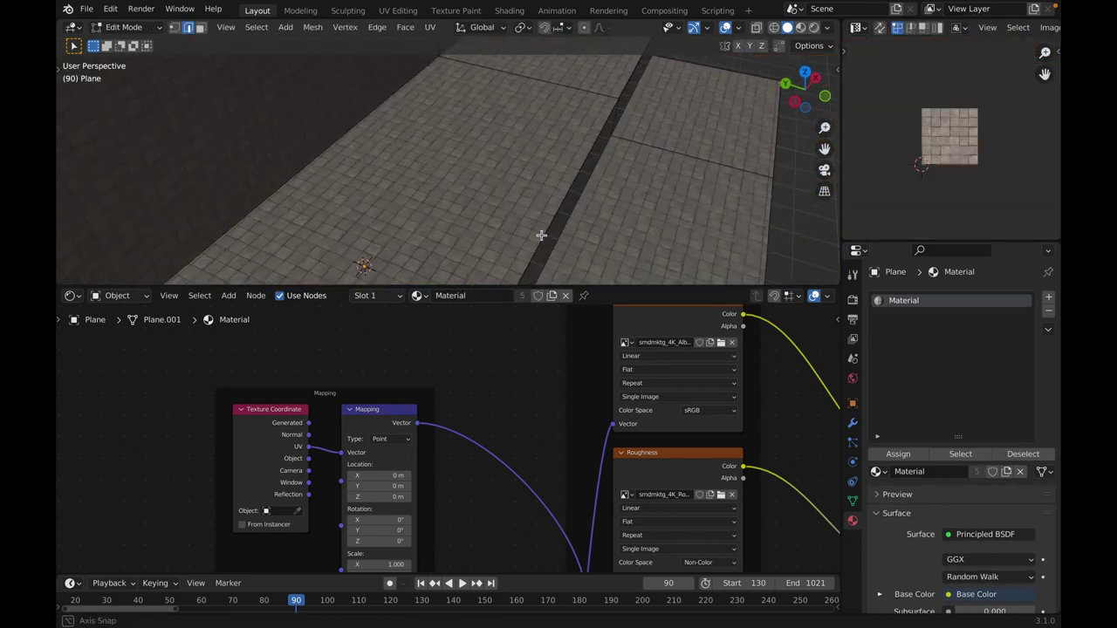
pyautogui.moveTo(539, 232); pyautogui.dragTo(532, 208, button='middle')
pyautogui.scroll(2, 532, 206)
pyautogui.scroll(5, 596, 389)
pyautogui.moveTo(596, 389); pyautogui.dragTo(478, 520, button='middle')
pyautogui.scroll(-11, 497, 171)
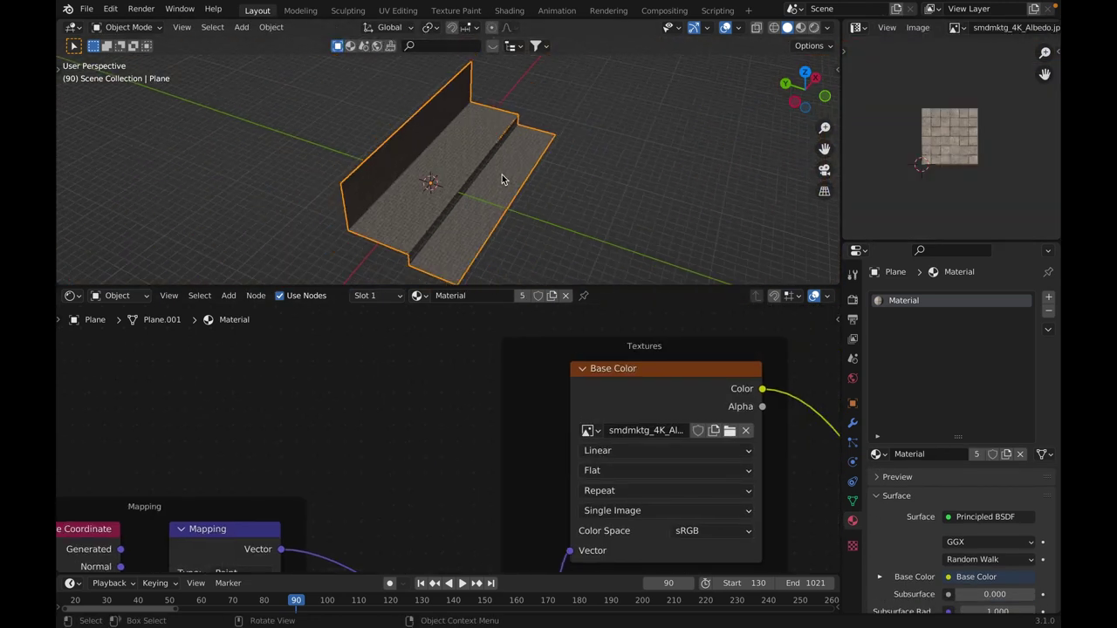
# Scan the scene's objects in an Outliner in place of the image, and switch that area to the Asset Browser.
pyautogui.scroll(4, 504, 180)
pyautogui.click(859, 27)
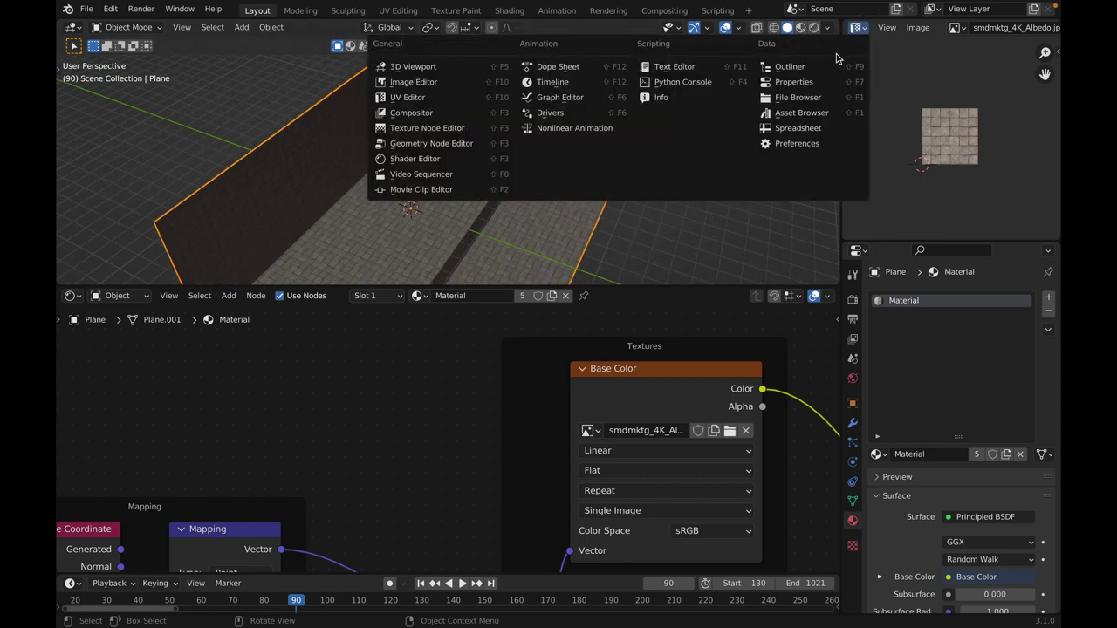
pyautogui.click(830, 67)
pyautogui.scroll(-3, 925, 130)
pyautogui.scroll(-8, 755, 182)
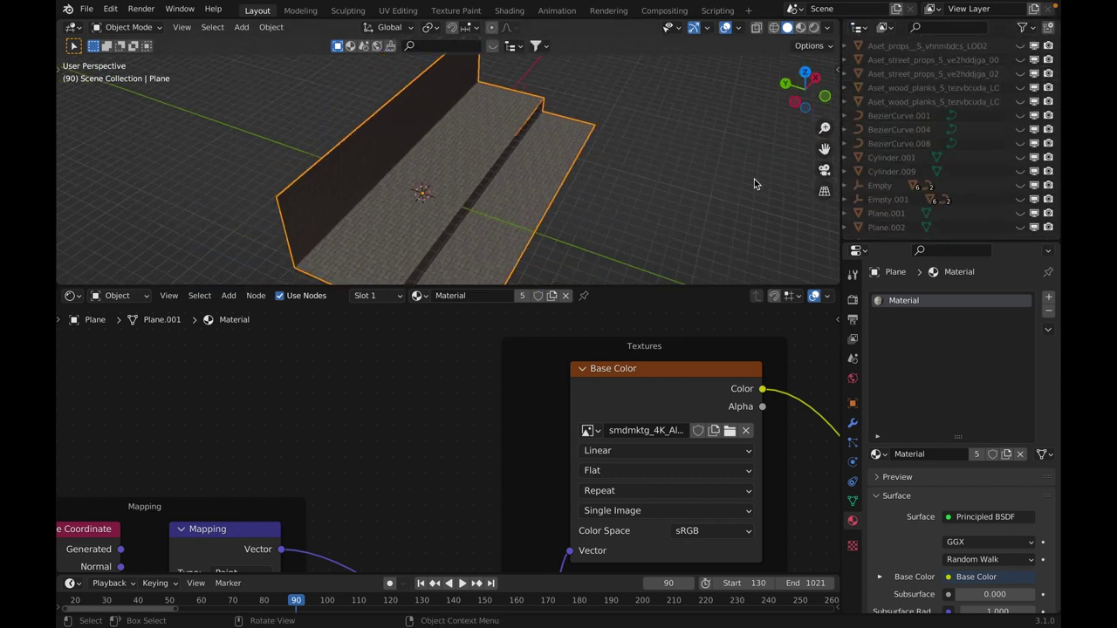
pyautogui.click(859, 28)
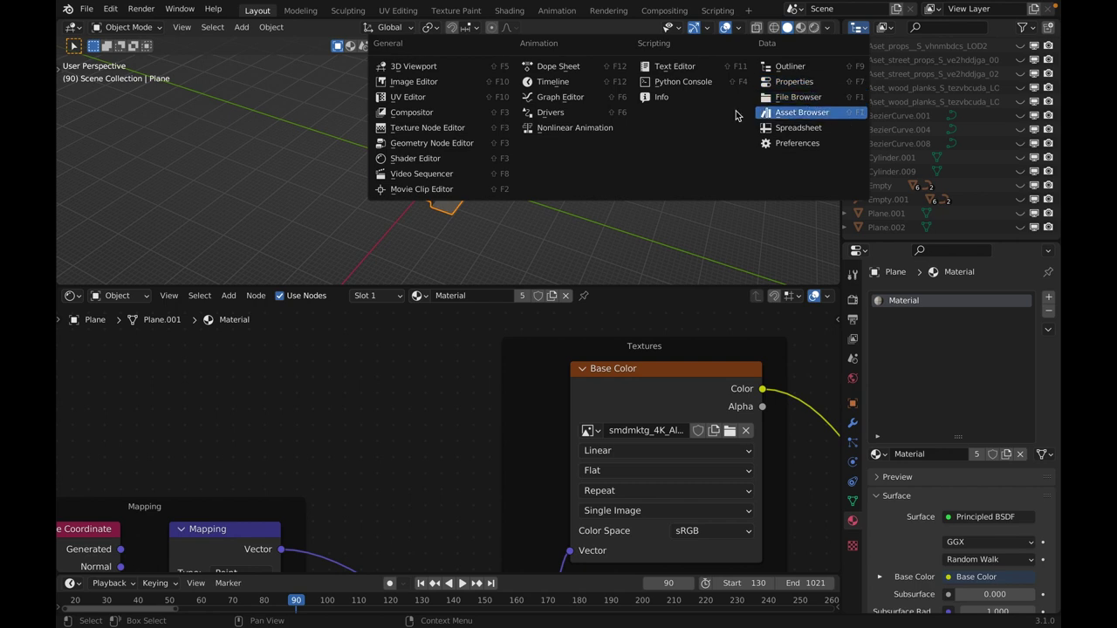
pyautogui.click(781, 111)
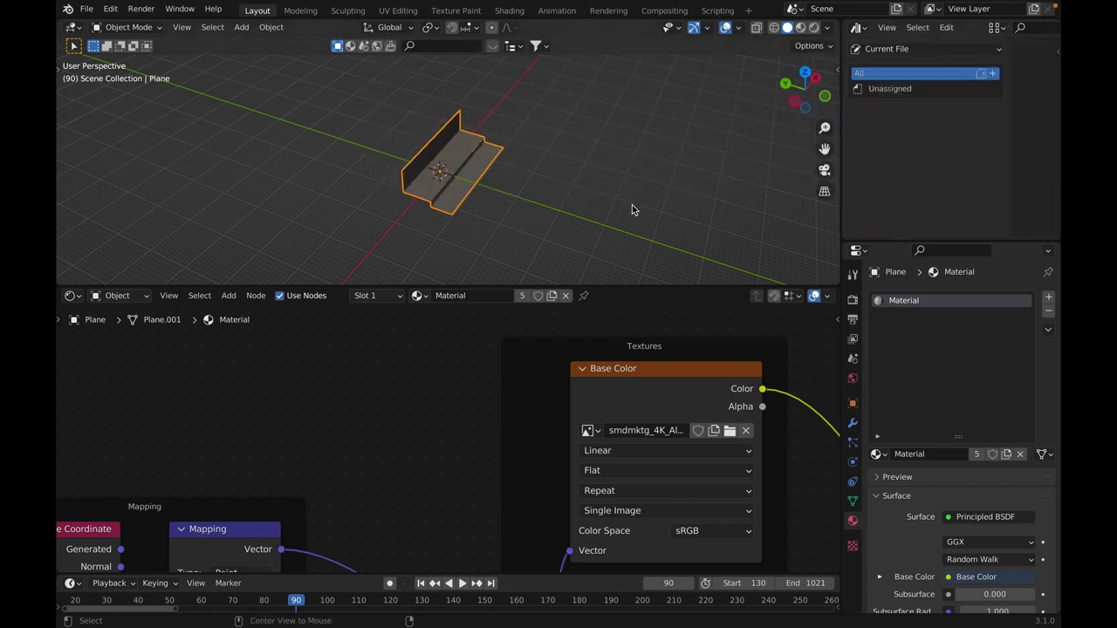
# Reveal all hidden objects, and select and hide the enclosing Cube that uses Material.003.
pyautogui.hotkey('alt', 'h')
pyautogui.scroll(2, 664, 190)
pyautogui.click(694, 170)
pyautogui.click(603, 172)
pyautogui.press('h')
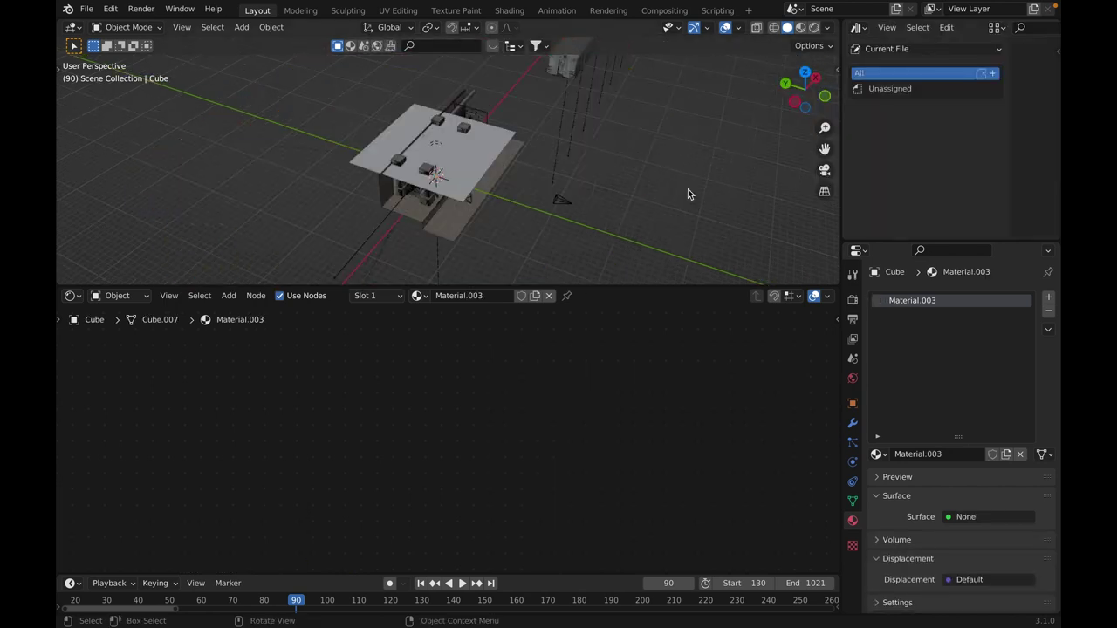
# Examine the platform floor near the barbed wire and debris, selecting the tdcafitc_2K_Albedo.004 plane on it.
pyautogui.moveTo(688, 189); pyautogui.dragTo(586, 145, button='middle')
pyautogui.scroll(2, 502, 164)
pyautogui.scroll(8, 505, 166)
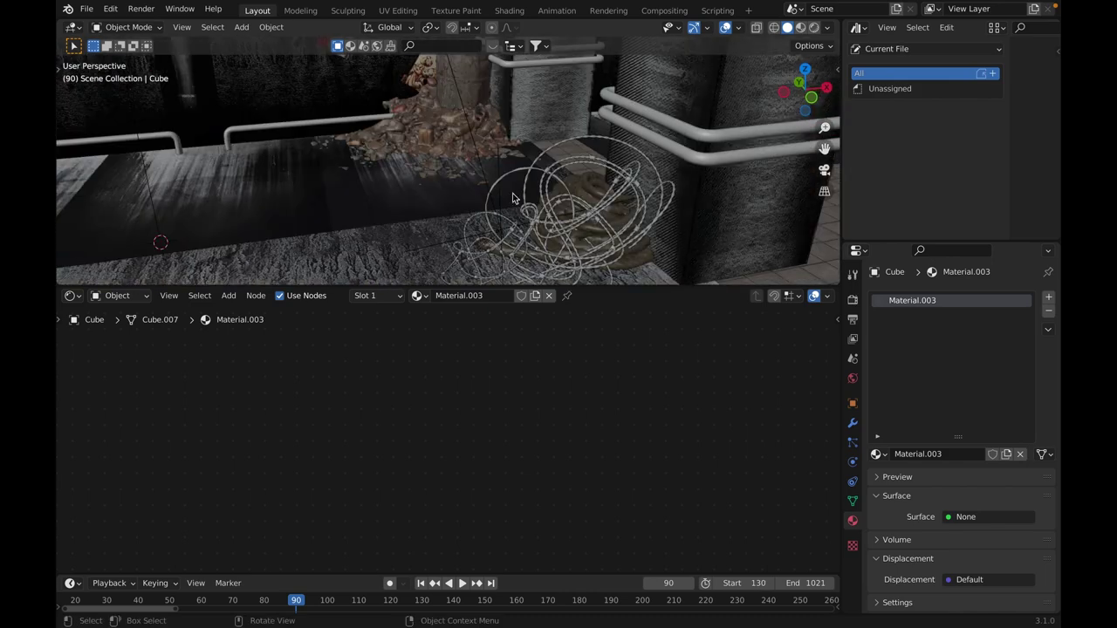
pyautogui.moveTo(514, 200); pyautogui.dragTo(698, 281, button='middle')
pyautogui.click(377, 232)
pyautogui.scroll(-4, 379, 233)
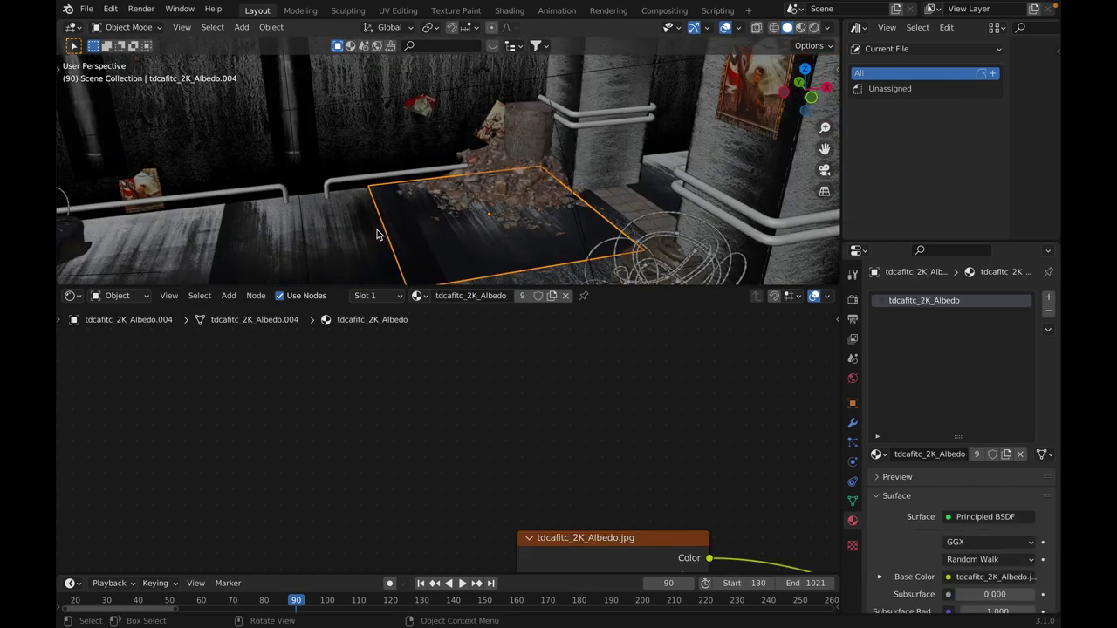
pyautogui.keyDown('shift'); pyautogui.moveTo(379, 234); pyautogui.dragTo(474, 192, button='middle'); pyautogui.keyUp('shift')
pyautogui.scroll(2, 474, 192)
pyautogui.click(621, 211)
pyautogui.moveTo(622, 210); pyautogui.dragTo(454, 108, button='middle')
pyautogui.scroll(-6, 387, 148)
pyautogui.scroll(-4, 498, 97)
# Select the Plane.001 posters on the back wall and examine their torn cutouts and Material.001 nodes up close.
pyautogui.keyDown('shift'); pyautogui.moveTo(546, 154); pyautogui.dragTo(474, 114, button='middle'); pyautogui.keyUp('shift')
pyautogui.scroll(3, 474, 114)
pyautogui.scroll(3, 416, 129)
pyautogui.keyDown('shift'); pyautogui.moveTo(393, 105); pyautogui.dragTo(427, 130, button='middle'); pyautogui.keyUp('shift')
pyautogui.click(413, 95)
pyautogui.scroll(5, 486, 219)
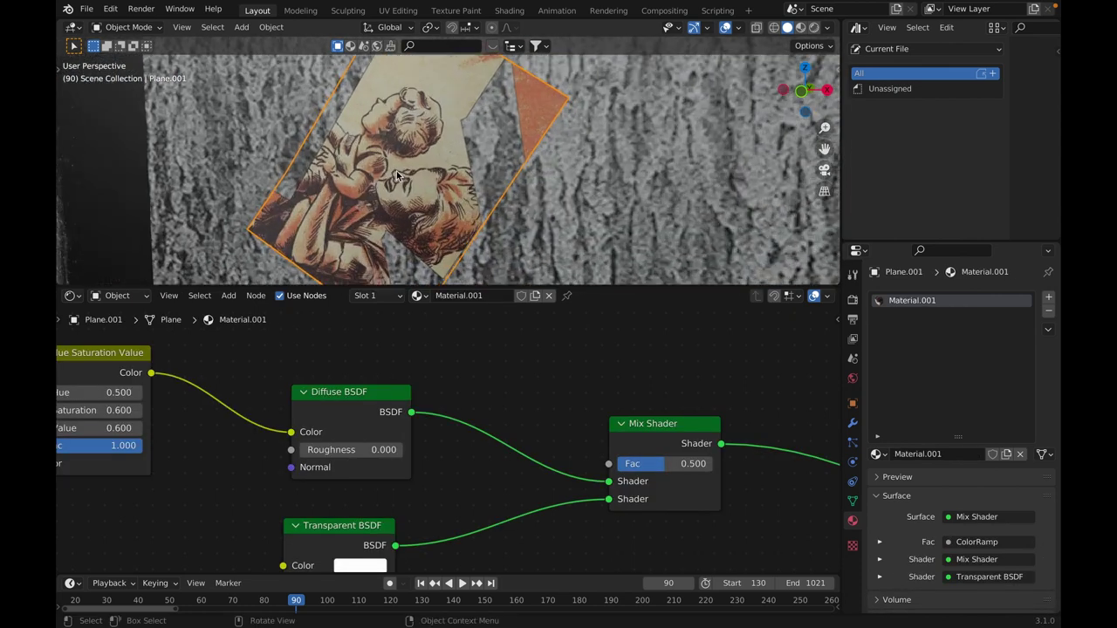
pyautogui.scroll(-6, 394, 172)
pyautogui.scroll(4, 430, 188)
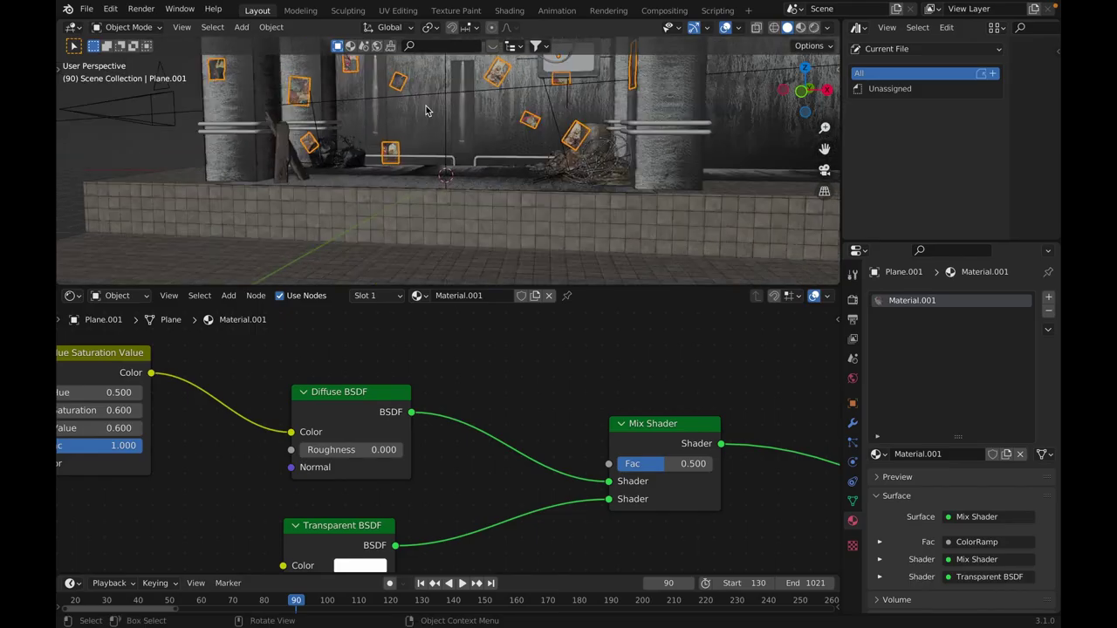
# Look over the postered back wall and select the wooden plank leaning near the pillar to examine it with Material.013.
pyautogui.moveTo(410, 148); pyautogui.dragTo(416, 128, button='middle')
pyautogui.scroll(-10, 416, 129)
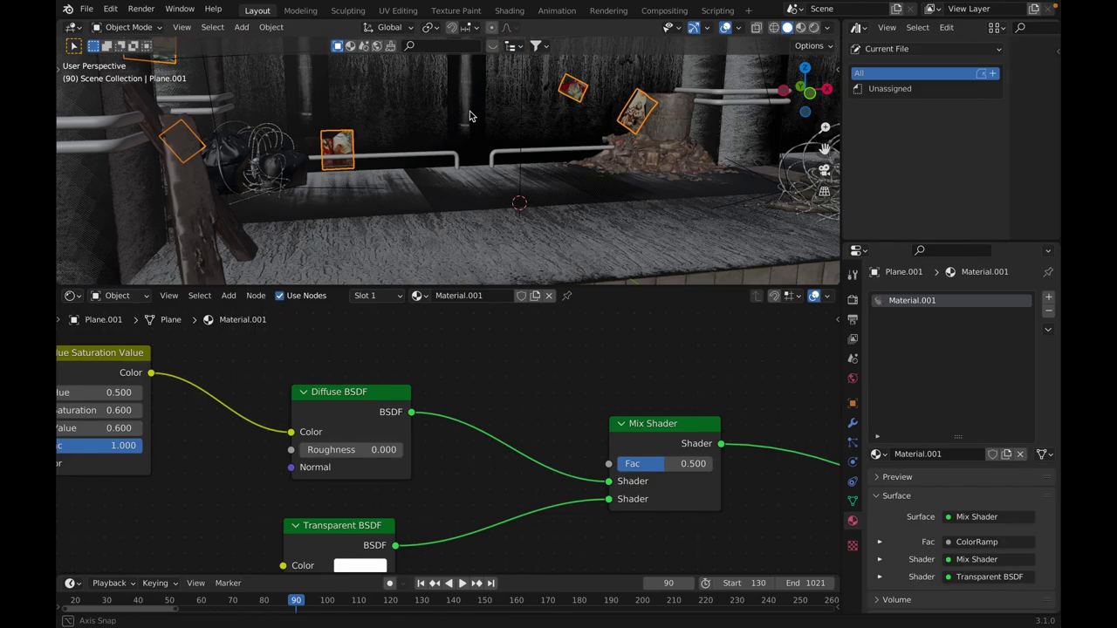
pyautogui.scroll(-8, 491, 344)
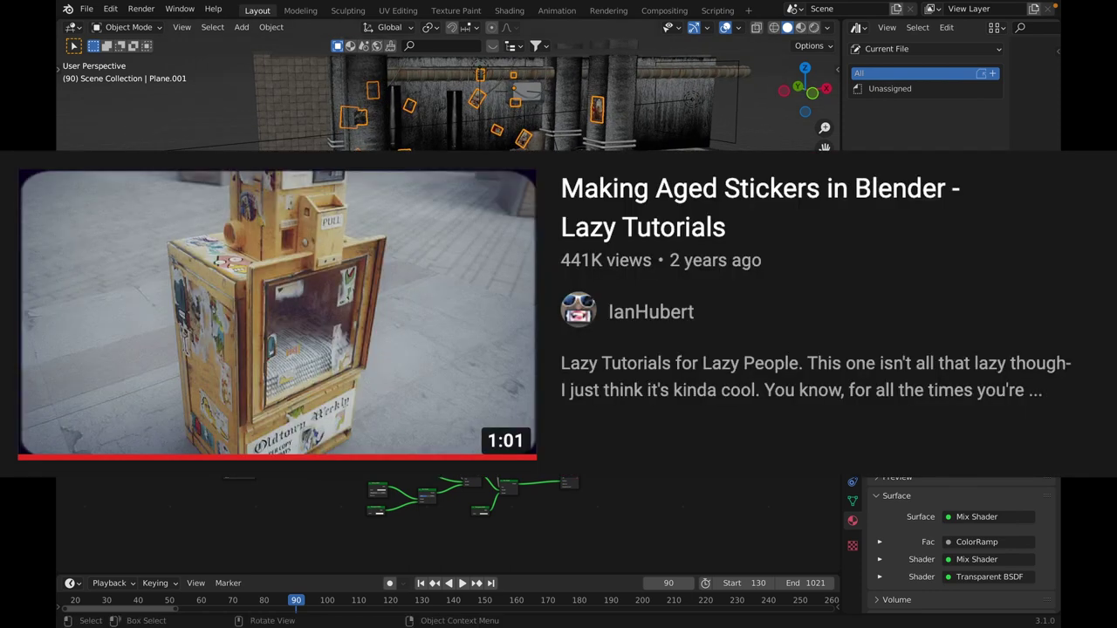
pyautogui.scroll(5, 621, 147)
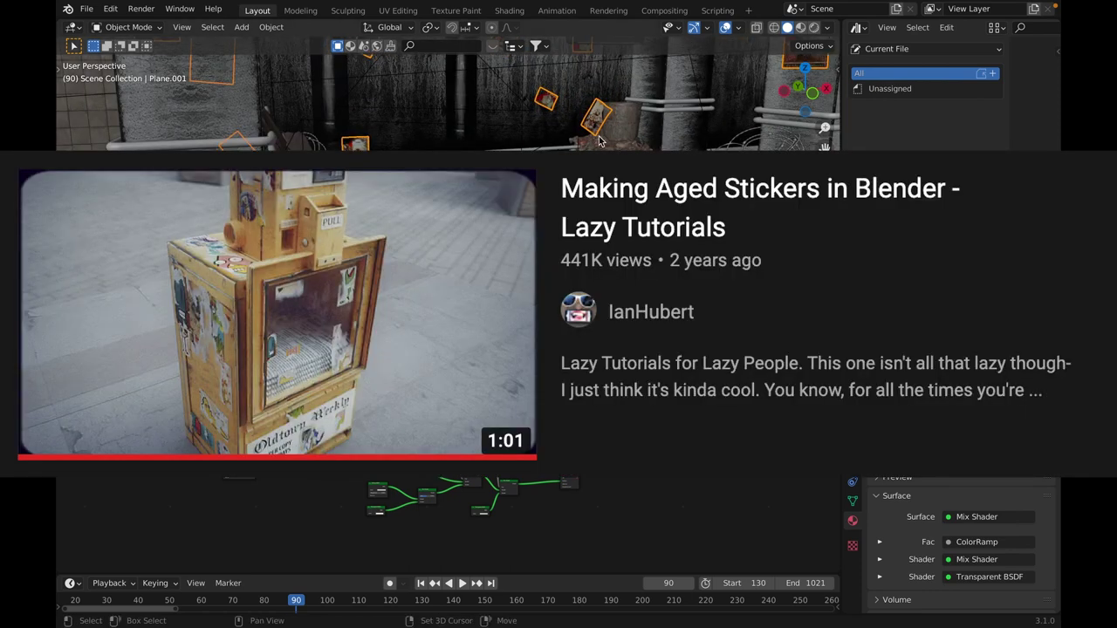
pyautogui.keyDown('shift'); pyautogui.moveTo(600, 140); pyautogui.dragTo(634, 122, button='middle'); pyautogui.keyUp('shift')
pyautogui.click(357, 172)
pyautogui.press('KP_Decimal')
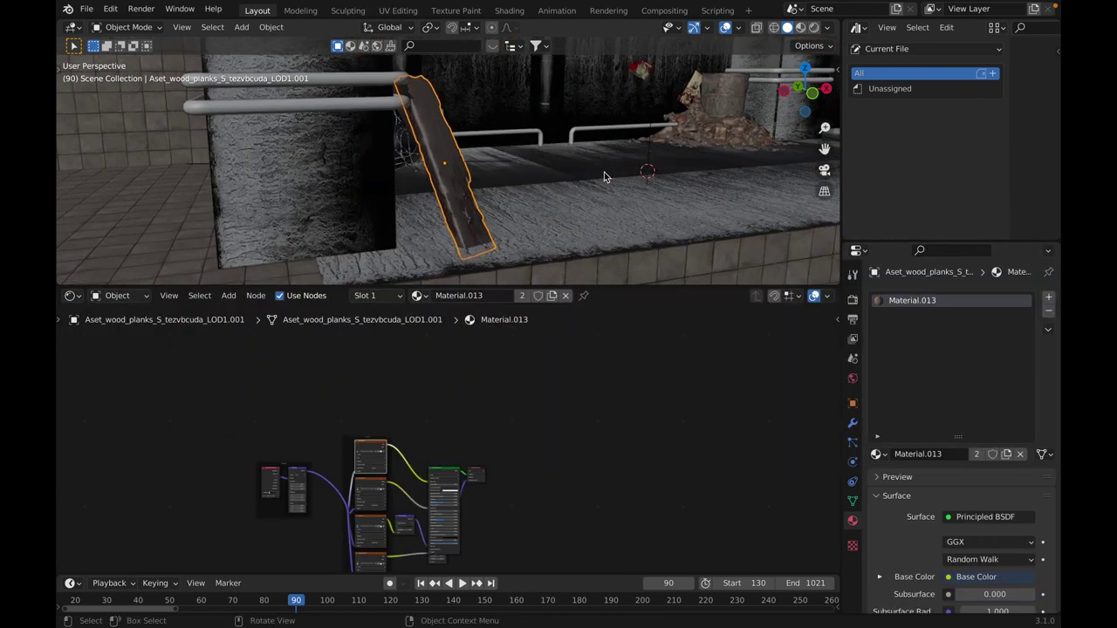
pyautogui.moveTo(606, 177)
pyautogui.mouseDown(button='middle')
pyautogui.moveTo(458, 153)
pyautogui.moveTo(514, 209)
pyautogui.moveTo(596, 165)
pyautogui.mouseUp(button='middle')
pyautogui.scroll(3, 458, 153)
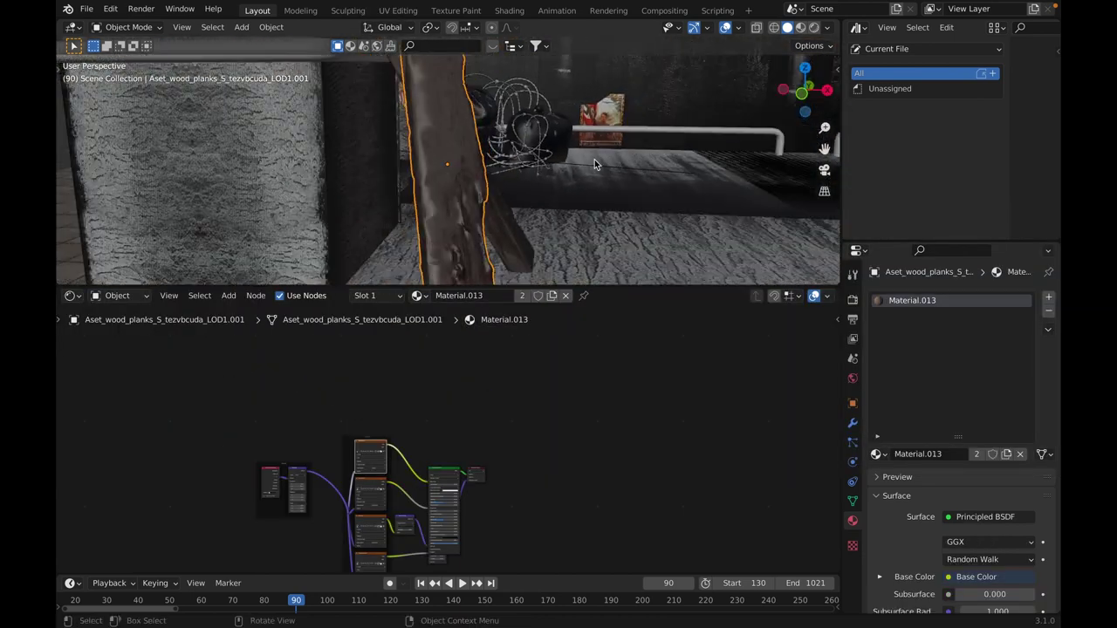
# Select the black trash bag and the barbed wire coils around it, and examine their shapes and materials.
pyautogui.scroll(-6, 559, 174)
pyautogui.keyDown('shift'); pyautogui.moveTo(521, 187); pyautogui.dragTo(434, 201, button='middle'); pyautogui.keyUp('shift')
pyautogui.click(524, 174)
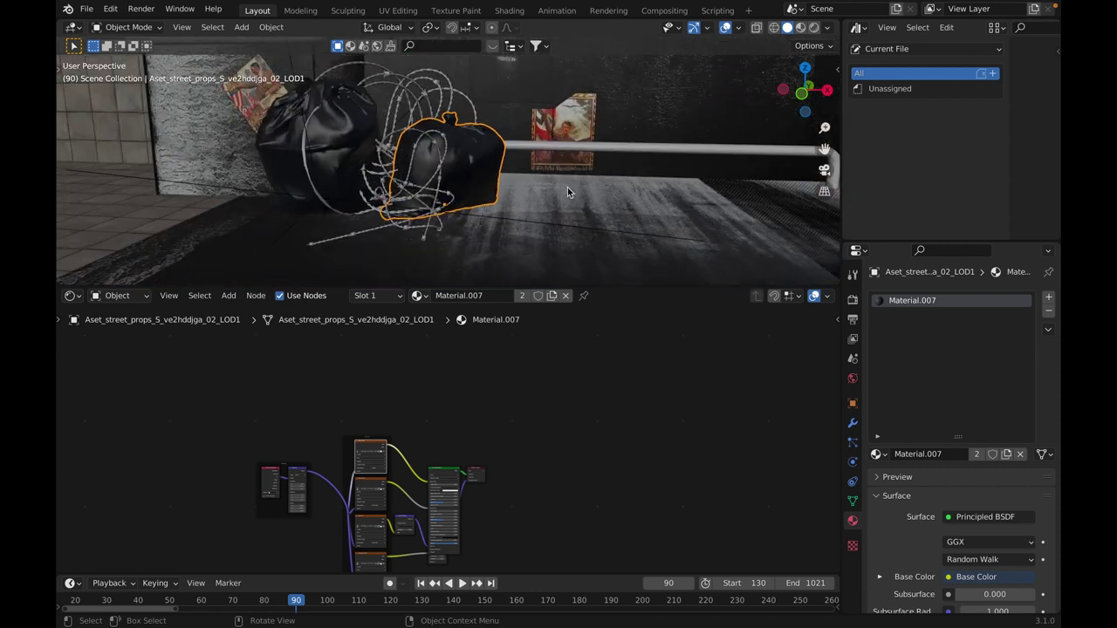
pyautogui.moveTo(567, 187); pyautogui.dragTo(520, 194, button='middle')
pyautogui.scroll(1, 412, 150)
pyautogui.click(377, 218)
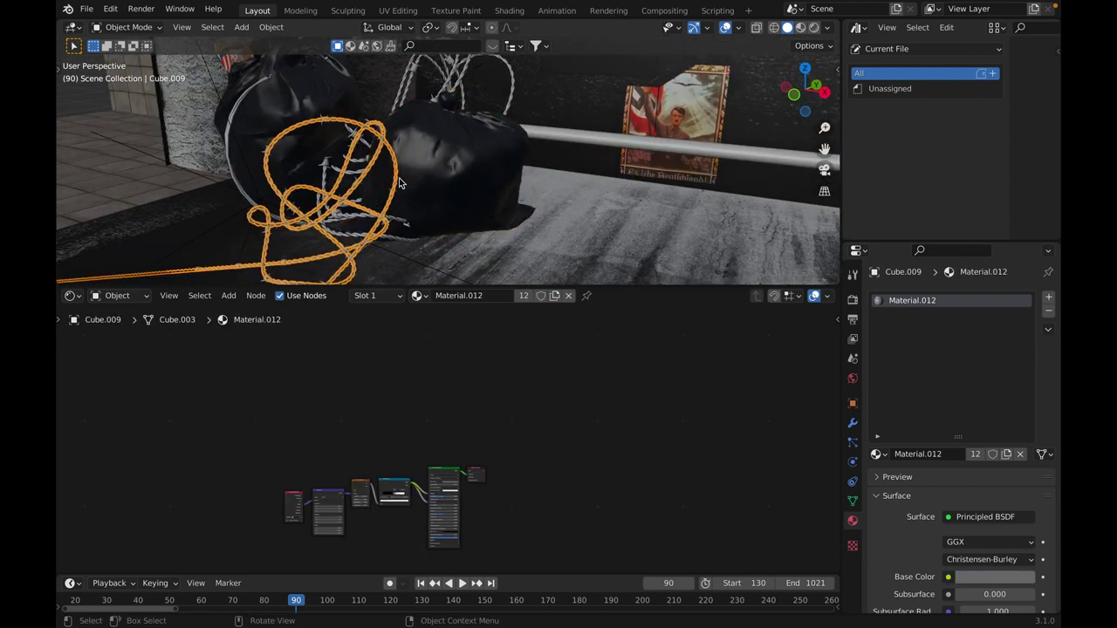
pyautogui.moveTo(400, 183); pyautogui.dragTo(464, 200, button='middle')
pyautogui.scroll(-3, 464, 200)
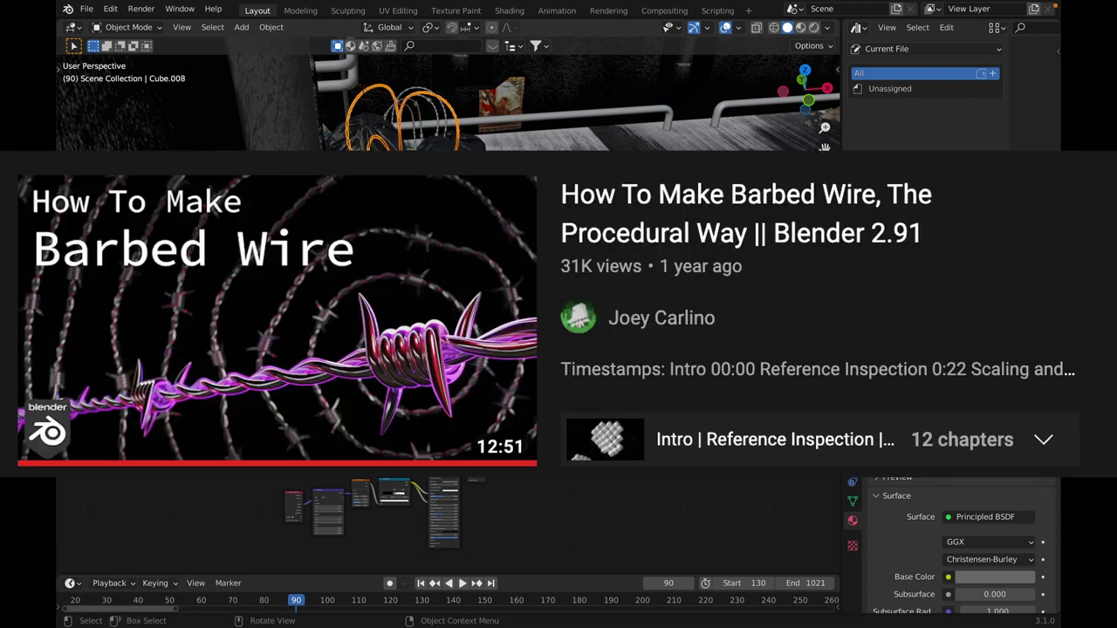
pyautogui.scroll(-6, 447, 94)
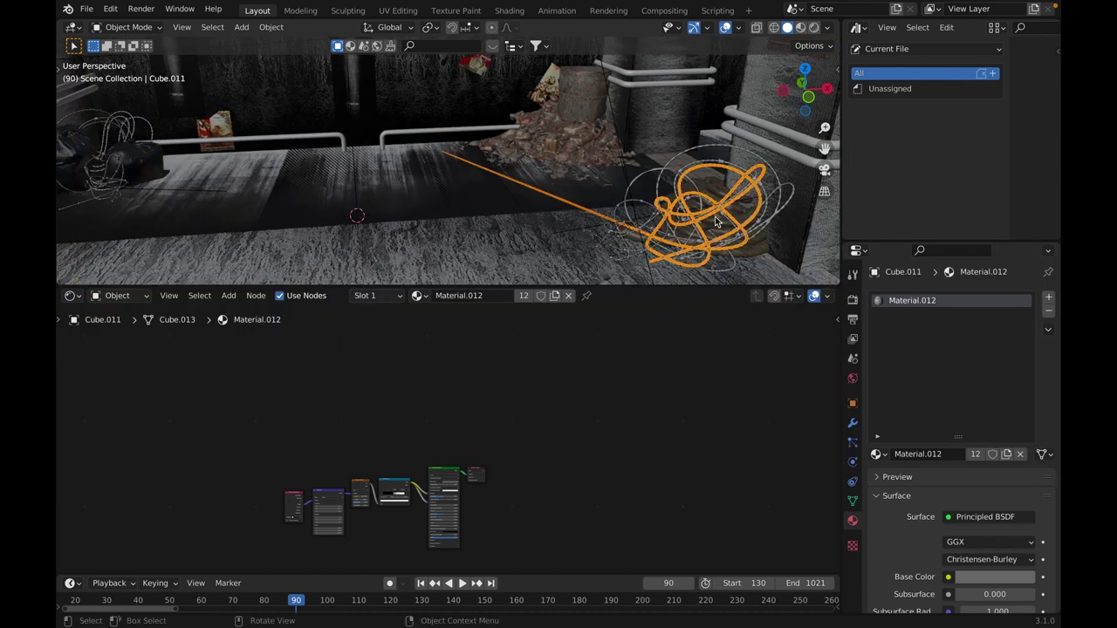
# Examine the barbed wire coils Cube.011 and Cube.012 beside the far pillar, including a close-up of the twisted strands and barbs.
pyautogui.keyDown('shift'); pyautogui.moveTo(716, 221); pyautogui.dragTo(592, 181, button='middle'); pyautogui.keyUp('shift')
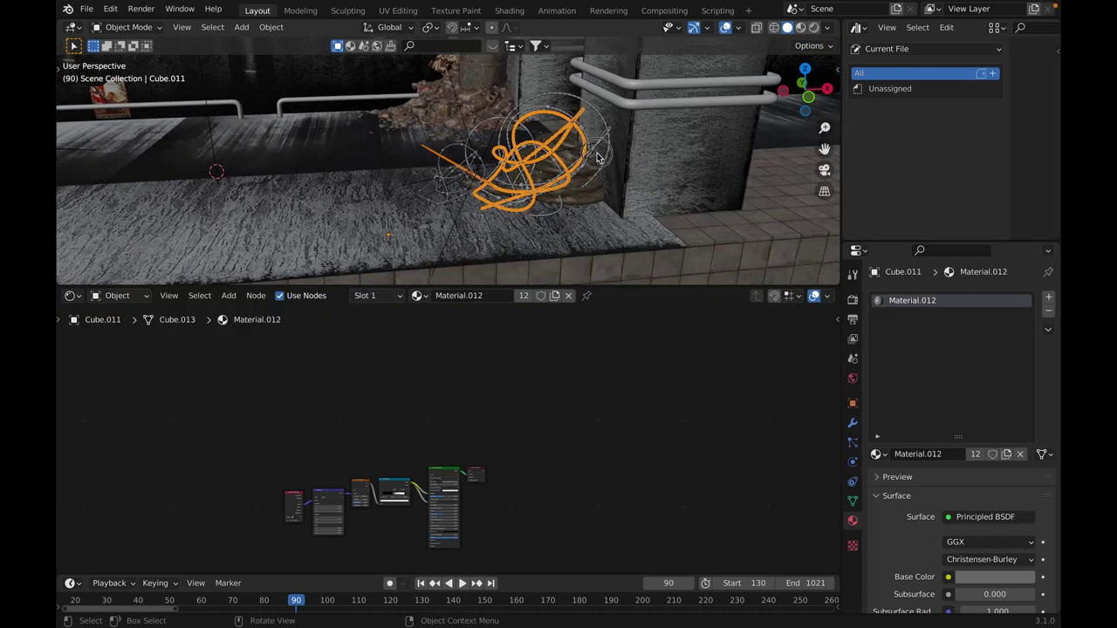
pyautogui.click(597, 153)
pyautogui.click(599, 141)
pyautogui.scroll(-7, 402, 165)
pyautogui.moveTo(403, 165); pyautogui.dragTo(453, 174, button='middle')
pyautogui.scroll(8, 454, 175)
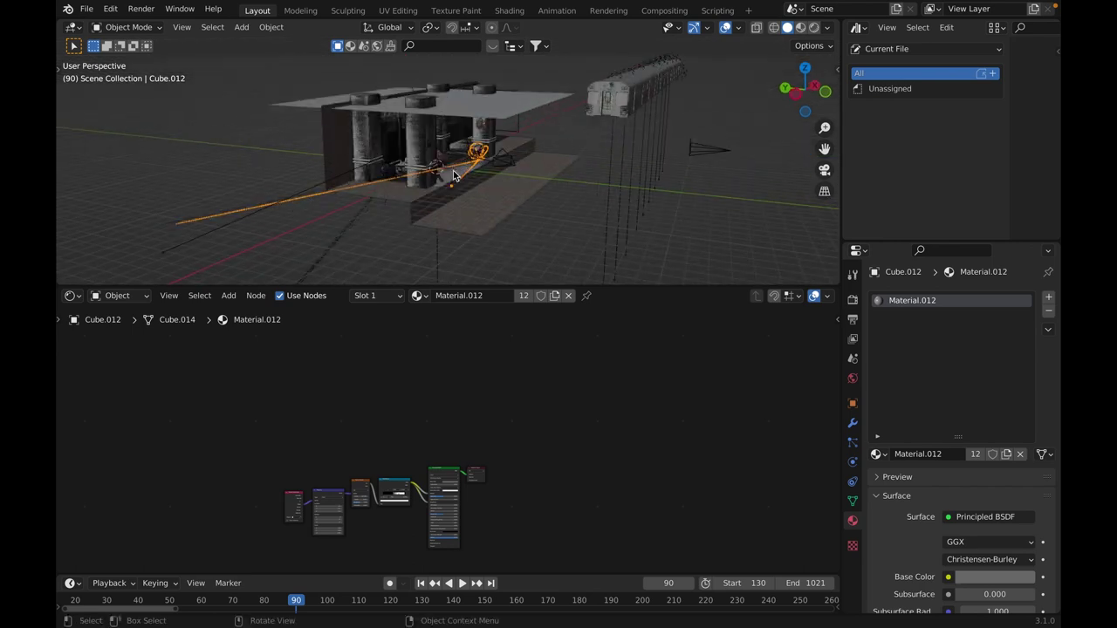
pyautogui.moveTo(599, 164); pyautogui.dragTo(558, 166, button='middle')
pyautogui.scroll(3, 625, 155)
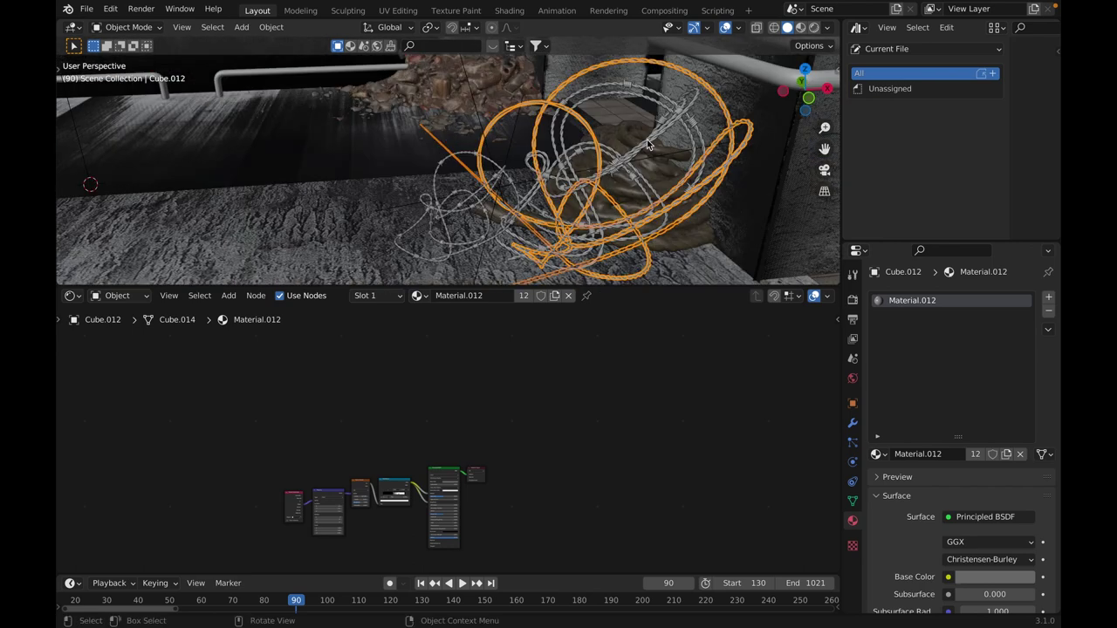
pyautogui.scroll(3, 666, 125)
pyautogui.scroll(-1, 666, 126)
pyautogui.scroll(1, 664, 130)
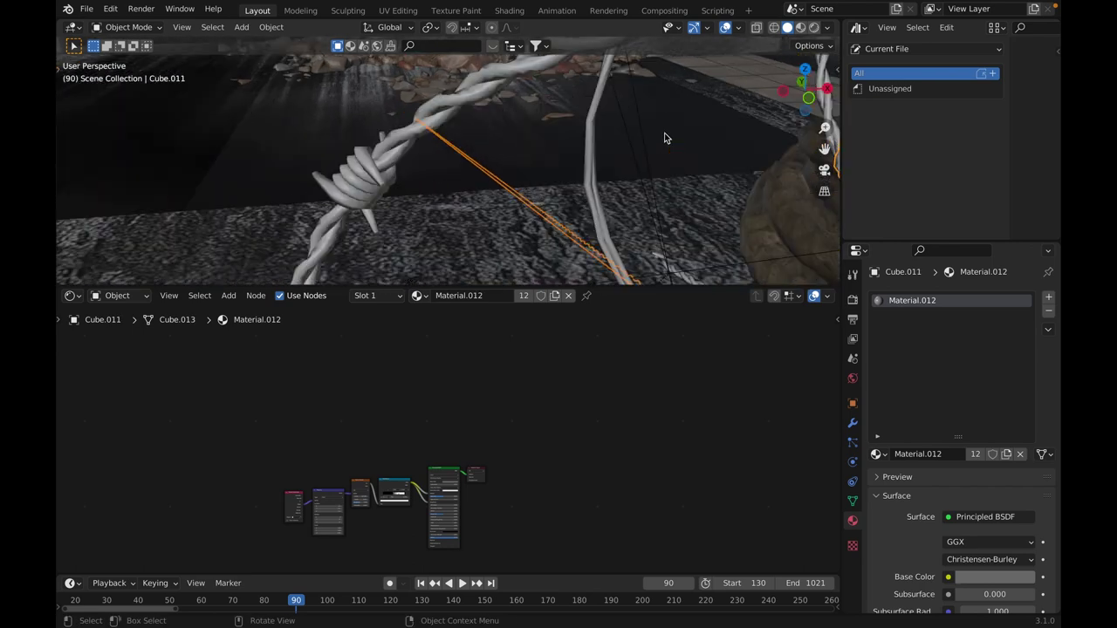
pyautogui.keyDown('shift'); pyautogui.moveTo(663, 141); pyautogui.dragTo(565, 187, button='middle'); pyautogui.keyUp('shift')
pyautogui.scroll(-5, 611, 142)
# Select the brick rubble pile at the back of the platform and examine it within the whole set.
pyautogui.click(501, 129)
pyautogui.scroll(-2, 518, 150)
pyautogui.moveTo(519, 150); pyautogui.dragTo(481, 124, button='middle')
pyautogui.scroll(3, 481, 124)
pyautogui.scroll(-8, 734, 116)
# Check the camera view, and select the overhead plane Plane.002 above the platform.
pyautogui.click(824, 170)
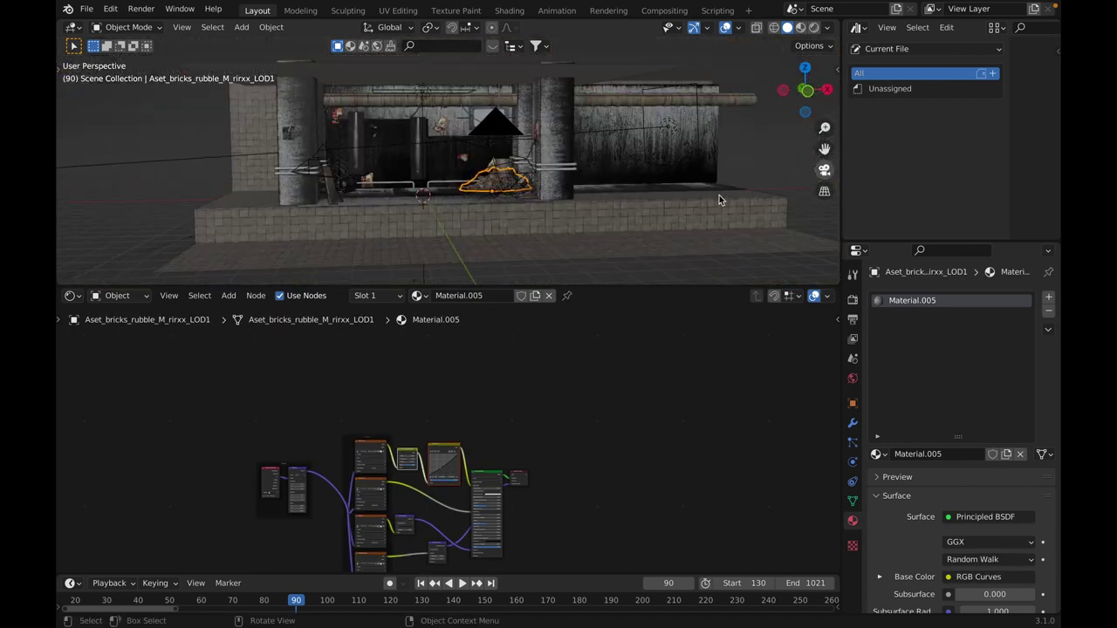
pyautogui.moveTo(601, 161); pyautogui.dragTo(478, 137, button='middle')
pyautogui.click(474, 135)
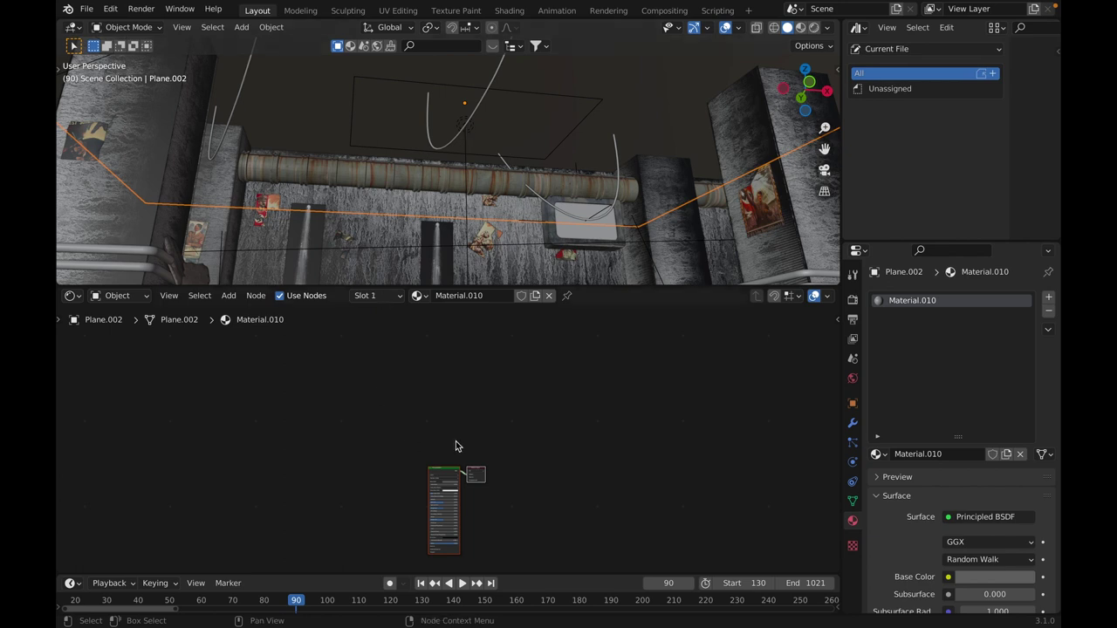
# Join the timeline area over the Shader Editor and enlarge the 3D viewport above it.
pyautogui.rightClick(587, 574)
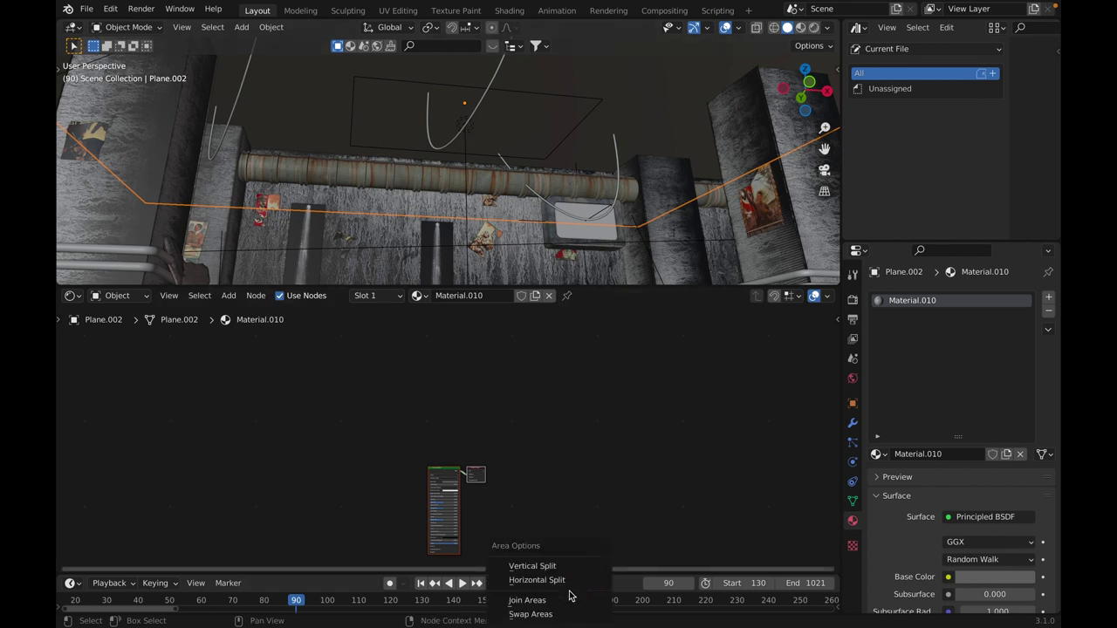
pyautogui.click(568, 598)
pyautogui.click(589, 303)
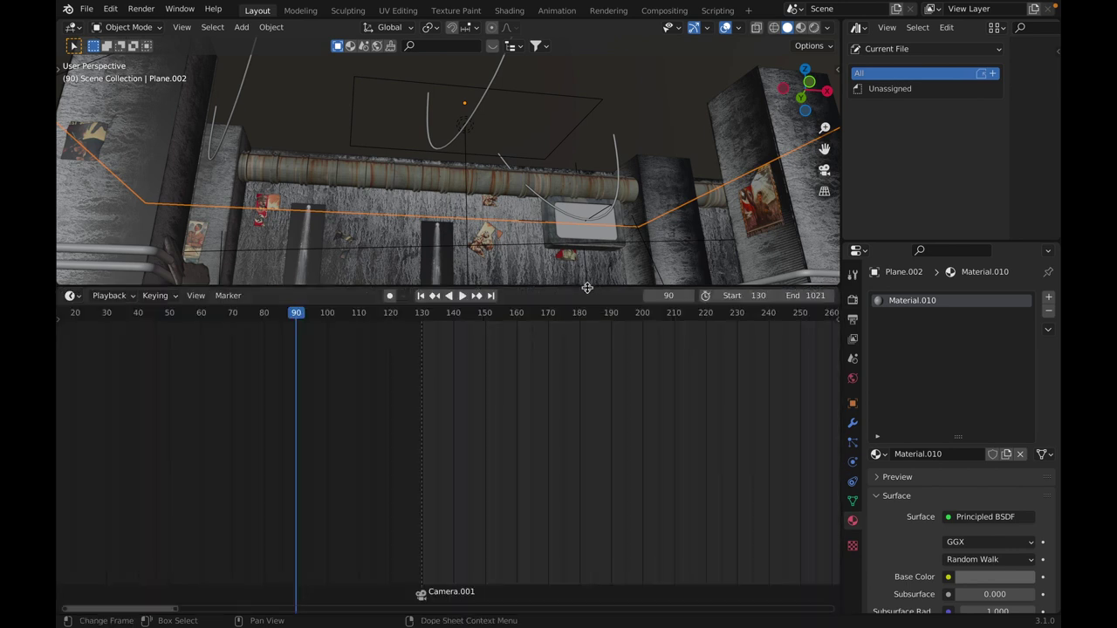
pyautogui.moveTo(587, 288); pyautogui.dragTo(580, 461)
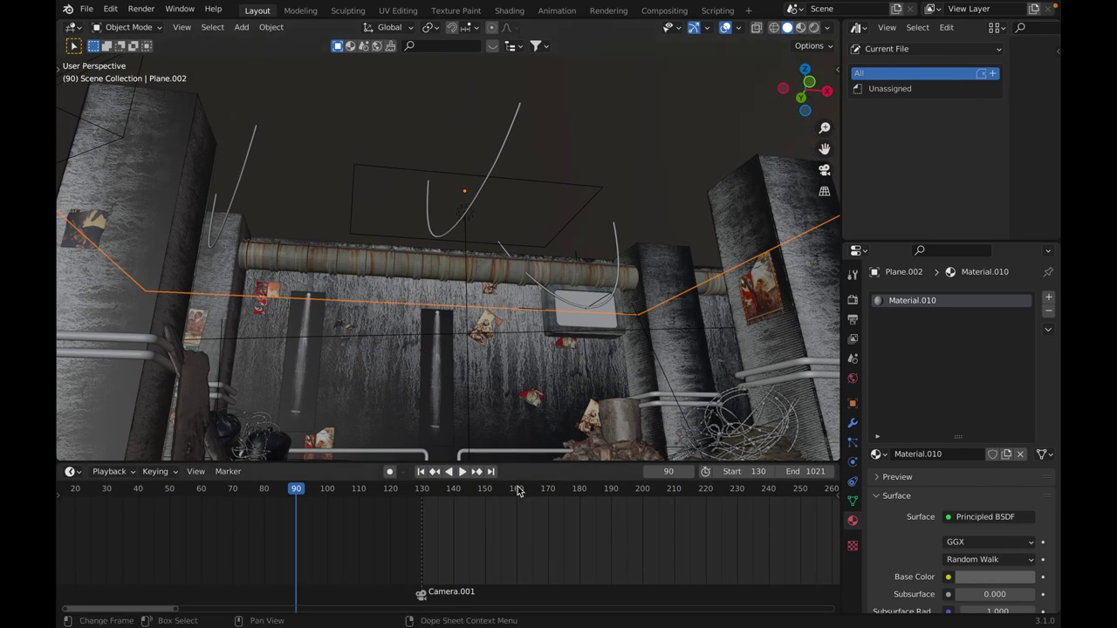
# Set the start frame to 0 and go to frame 10 while looking through the camera.
pyautogui.press('BackSpace')
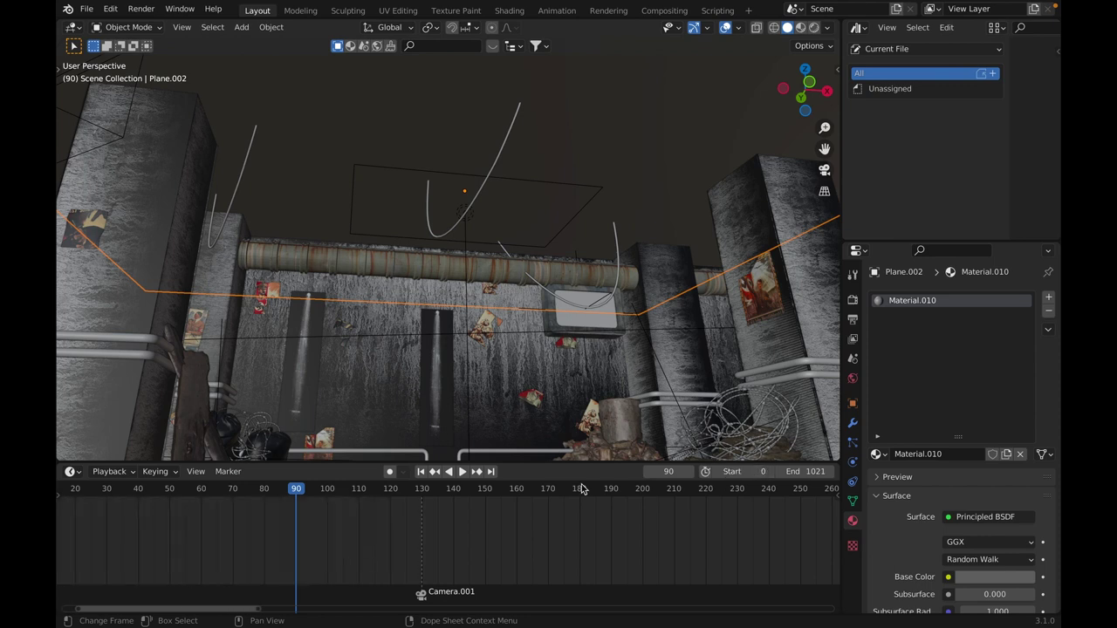
pyautogui.scroll(-4, 367, 519)
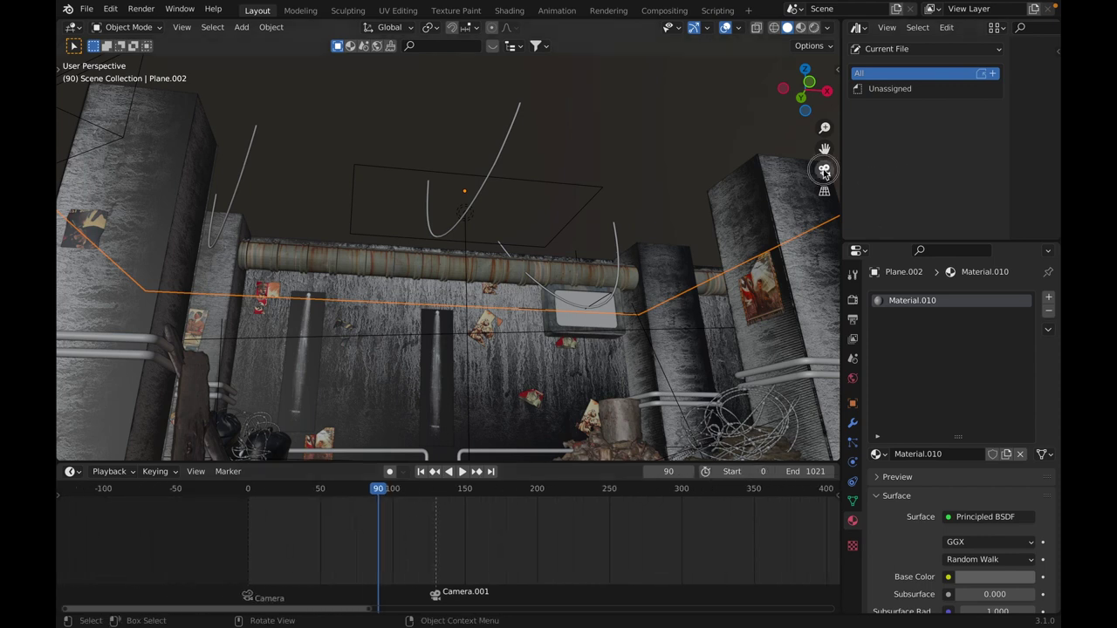
pyautogui.click(825, 170)
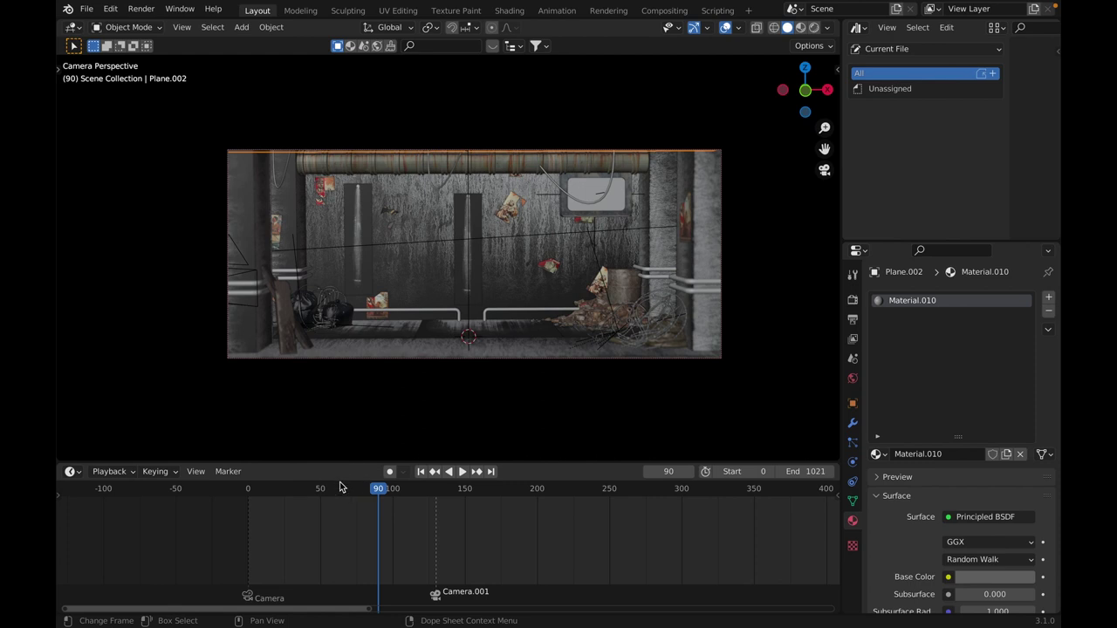
pyautogui.moveTo(340, 487); pyautogui.dragTo(262, 489)
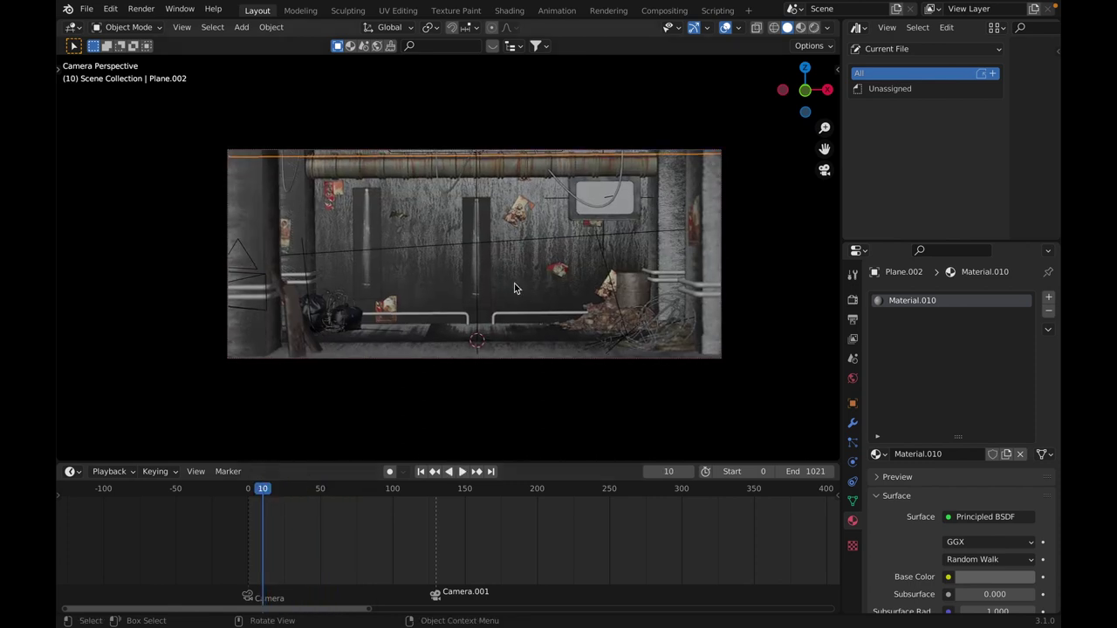
# Preview the camera shot of the platform in Rendered shading.
pyautogui.scroll(2, 515, 288)
pyautogui.press('z')
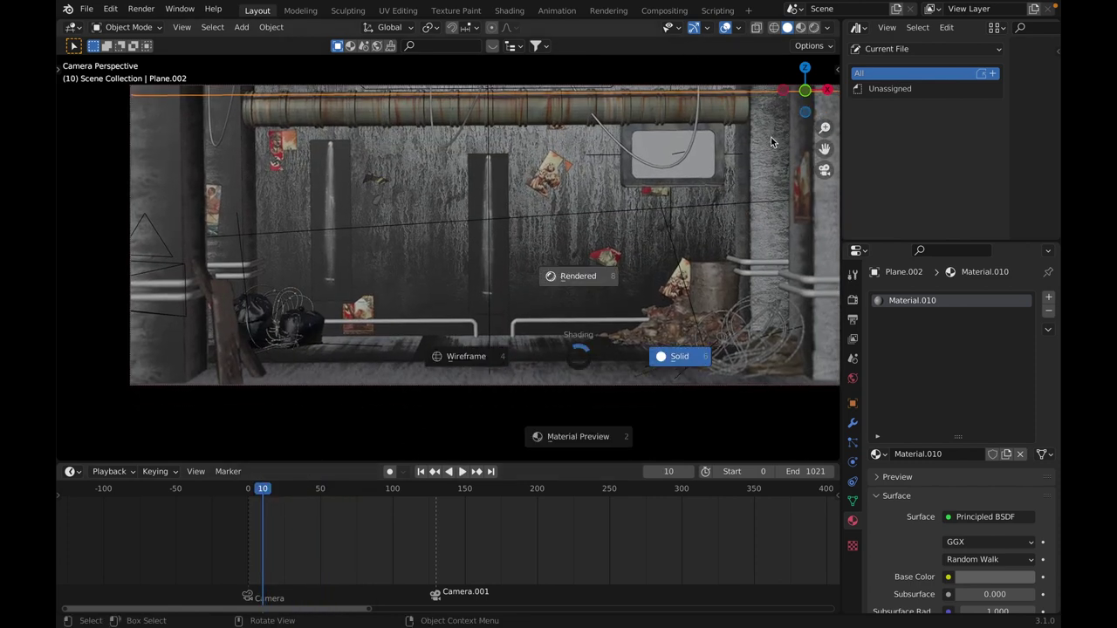
pyautogui.click(739, 161)
pyautogui.keyDown('shift'); pyautogui.moveTo(782, 139); pyautogui.dragTo(748, 164, button='middle'); pyautogui.keyUp('shift')
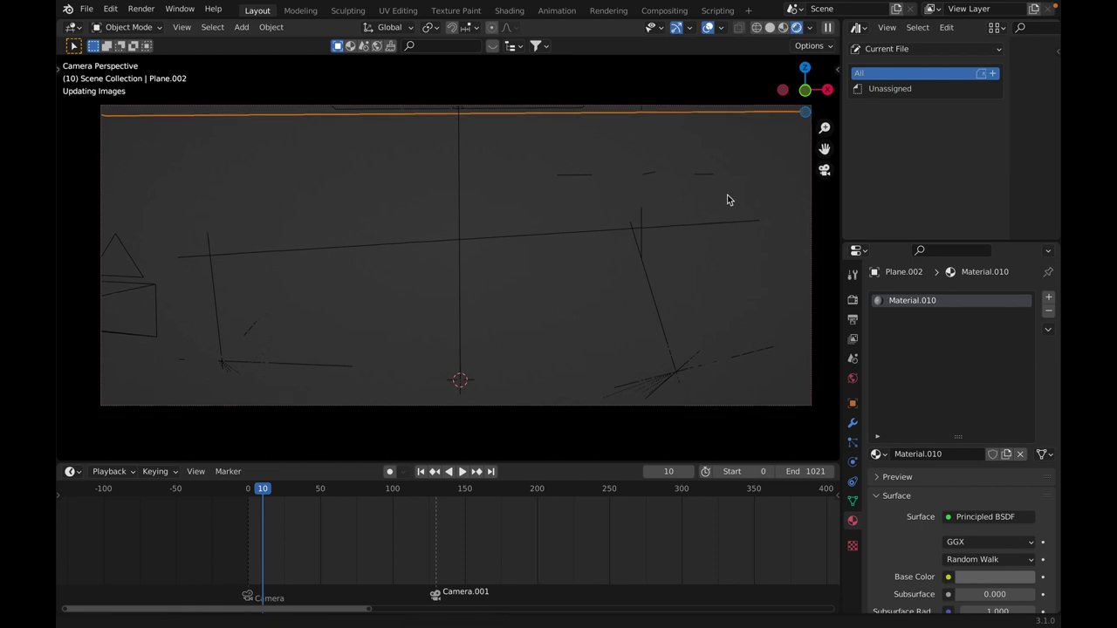
pyautogui.scroll(-1, 728, 188)
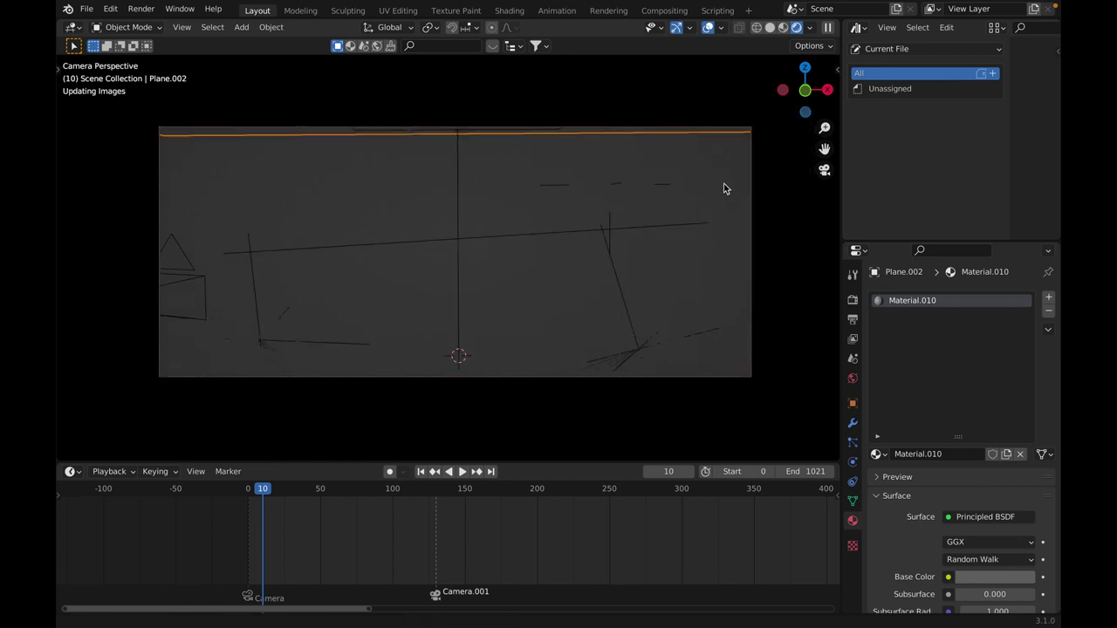
pyautogui.scroll(1, 742, 175)
# Compare the rendered shot with and without viewport overlays, selecting the BezierCurve.001 cable in front of the sign.
pyautogui.click(709, 27)
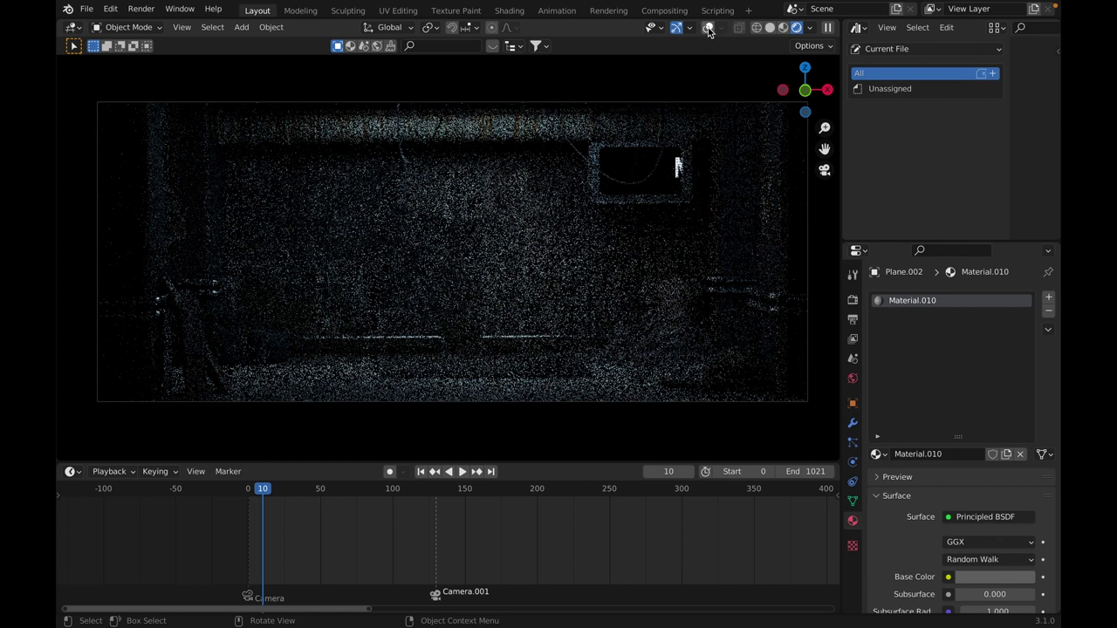
pyautogui.click(708, 29)
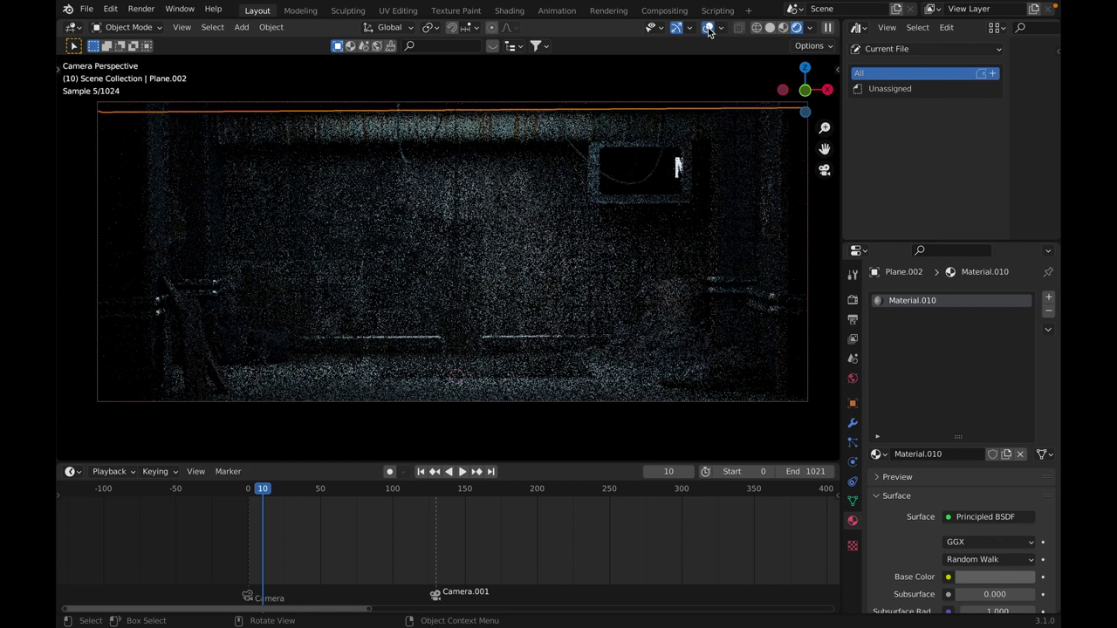
pyautogui.click(708, 29)
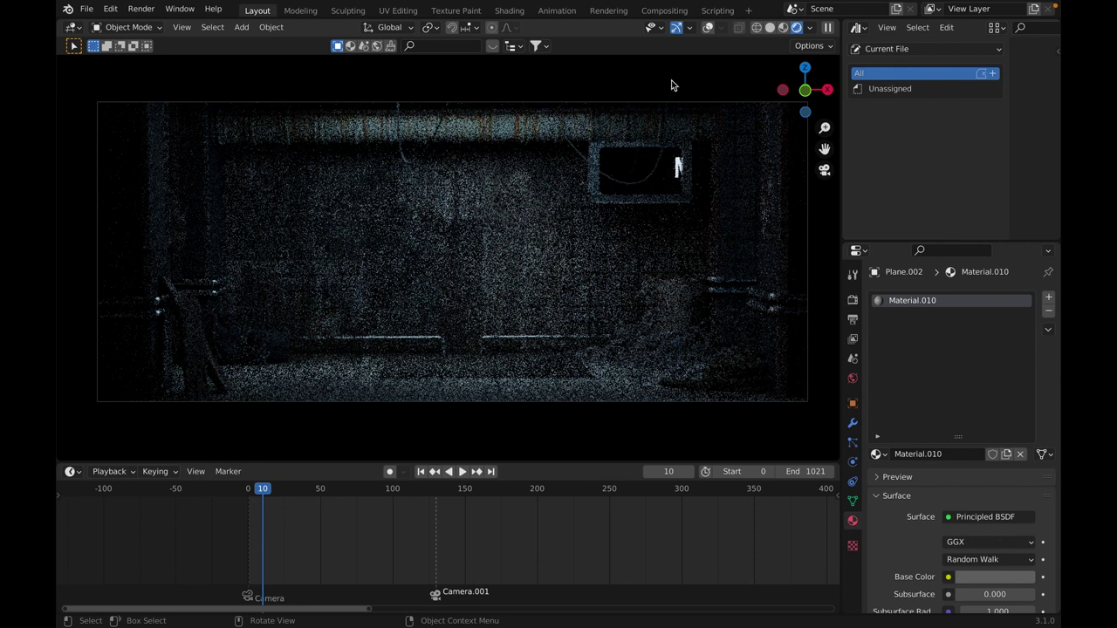
pyautogui.click(709, 29)
pyautogui.click(659, 172)
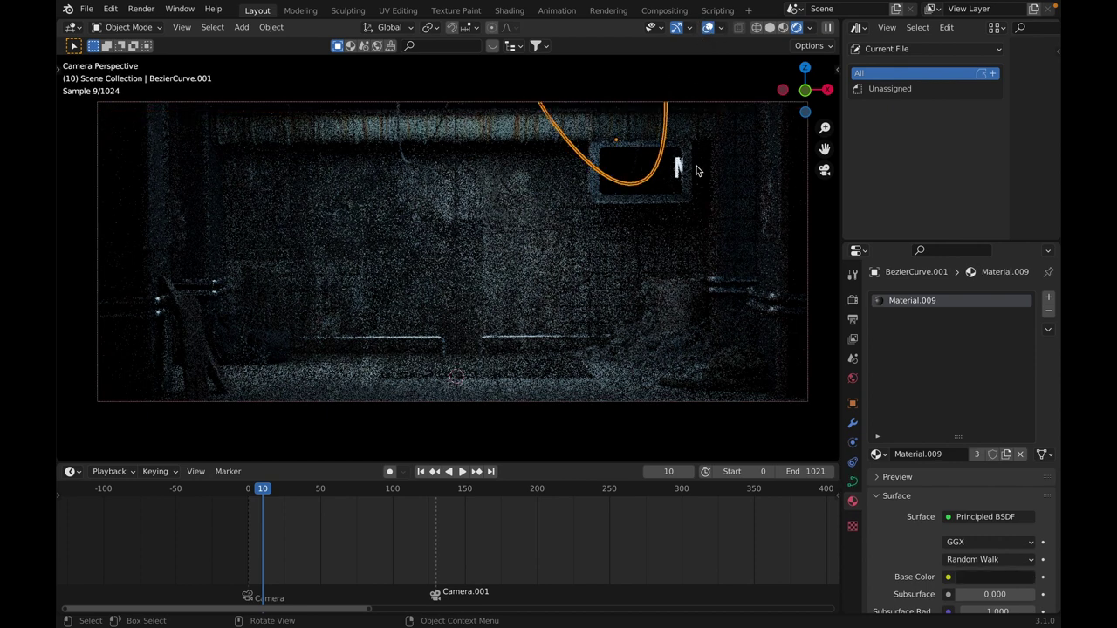
pyautogui.click(708, 29)
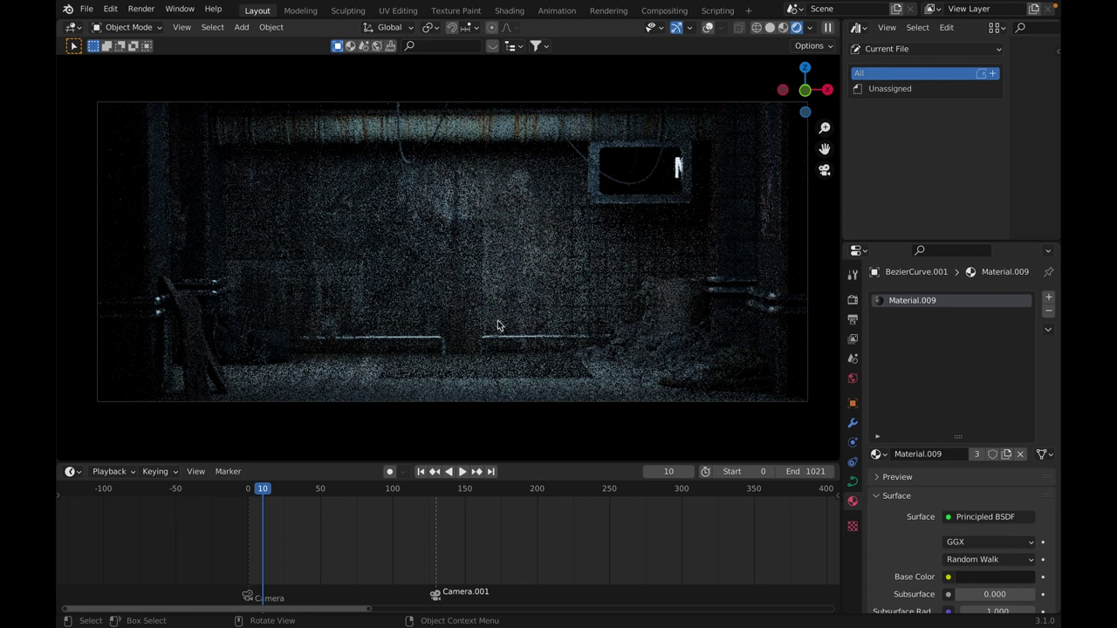
# Return the viewport to Solid shading and launch DaVinci from the system search.
pyautogui.press('z')
pyautogui.click(436, 289)
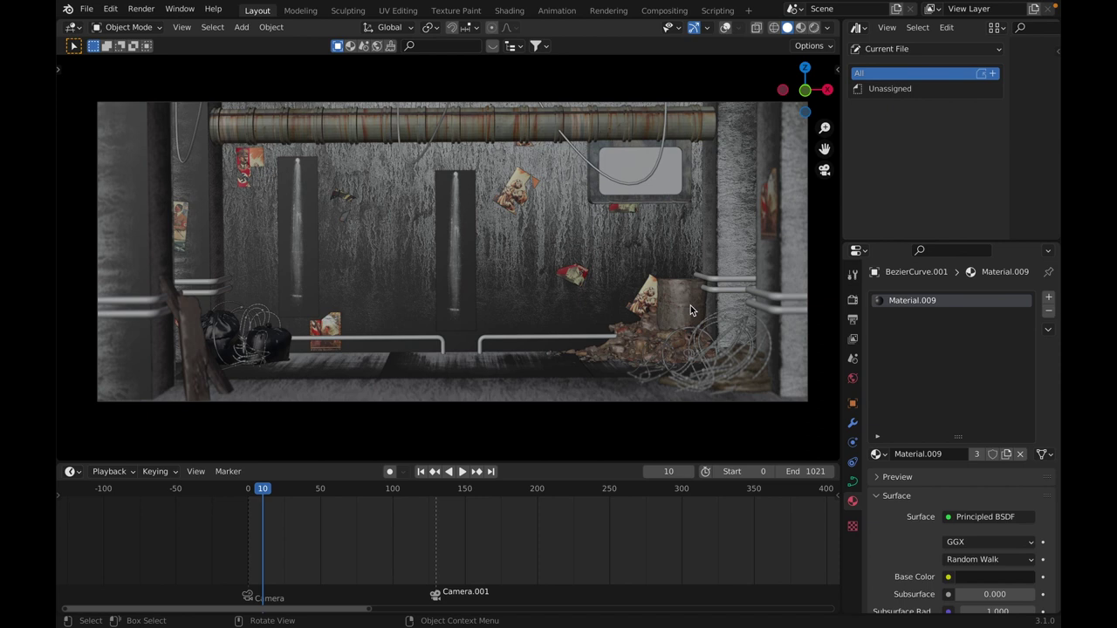
pyautogui.press('super+space')
pyautogui.write('davinci')
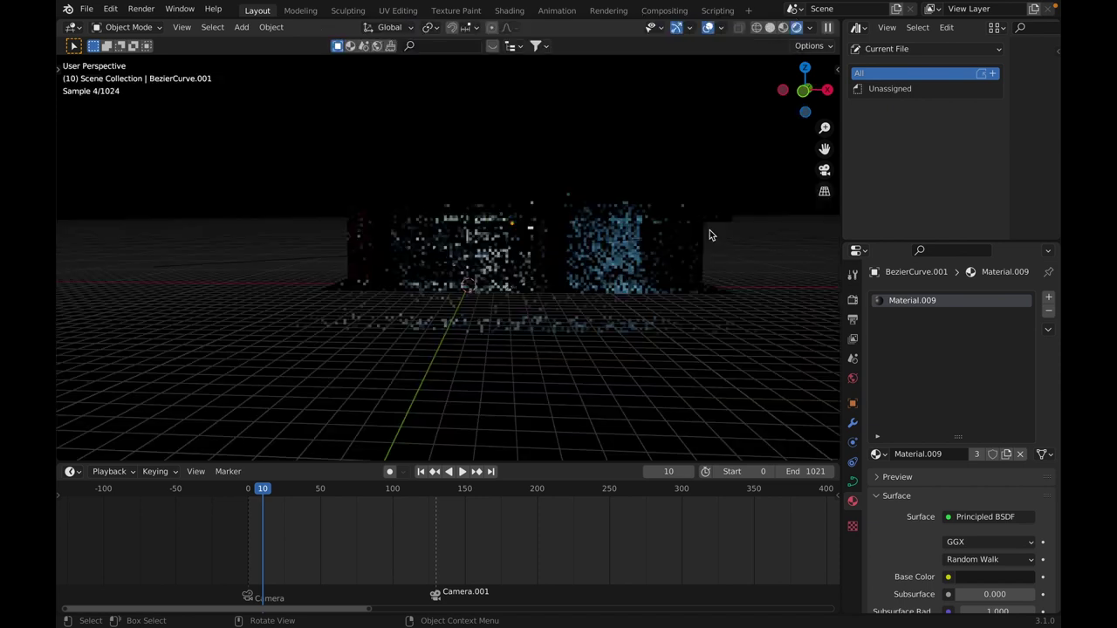
# Switch back to Solid shading and select the overhead area light Point to examine its settings.
pyautogui.press('z')
pyautogui.click(442, 228)
pyautogui.moveTo(443, 229)
pyautogui.mouseDown(button='middle')
pyautogui.moveTo(545, 218)
pyautogui.moveTo(526, 189)
pyautogui.moveTo(488, 184)
pyautogui.moveTo(509, 184)
pyautogui.mouseUp(button='middle')
pyautogui.scroll(3, 503, 180)
pyautogui.click(529, 181)
pyautogui.click(508, 169)
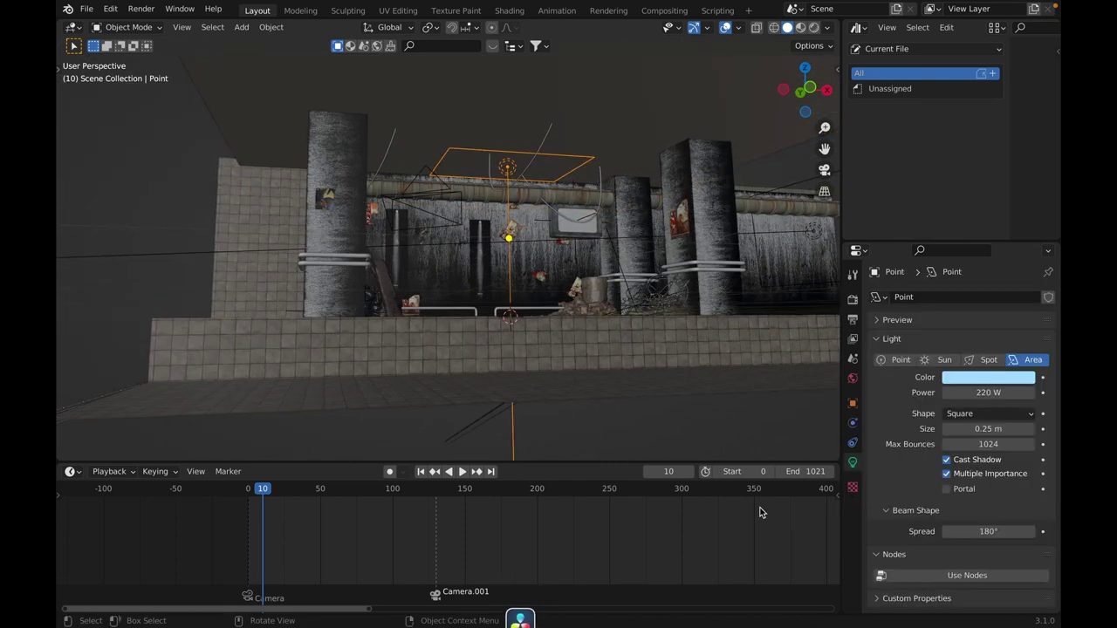
# Select the blue area light Point.001 beside the wall and preview the camera shot in Rendered shading without viewport overlays.
pyautogui.moveTo(707, 350)
pyautogui.mouseDown(button='middle')
pyautogui.moveTo(484, 336)
pyautogui.moveTo(581, 266)
pyautogui.moveTo(499, 351)
pyautogui.mouseUp(button='middle')
pyautogui.click(582, 257)
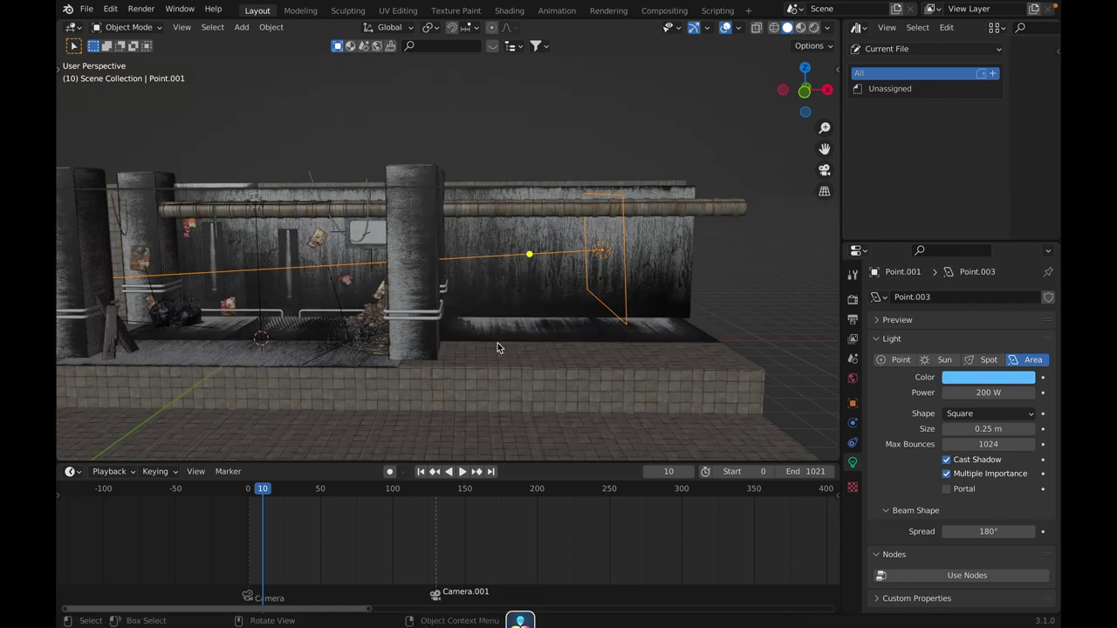
pyautogui.press('z')
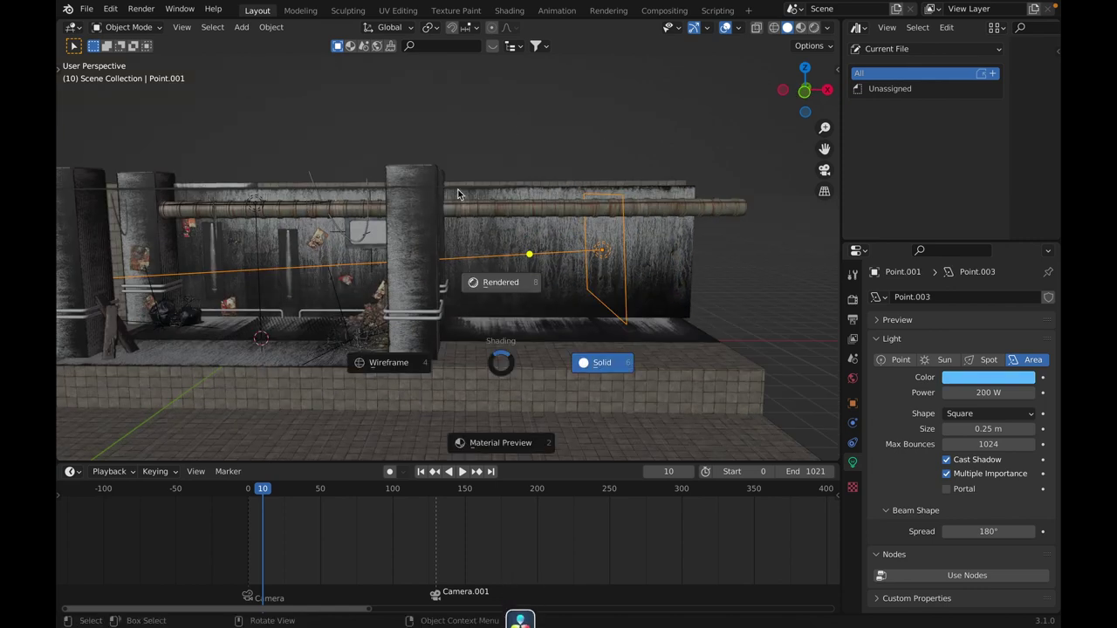
pyautogui.click(450, 192)
pyautogui.moveTo(567, 214)
pyautogui.mouseDown(button='middle')
pyautogui.moveTo(701, 236)
pyautogui.moveTo(602, 256)
pyautogui.mouseUp(button='middle')
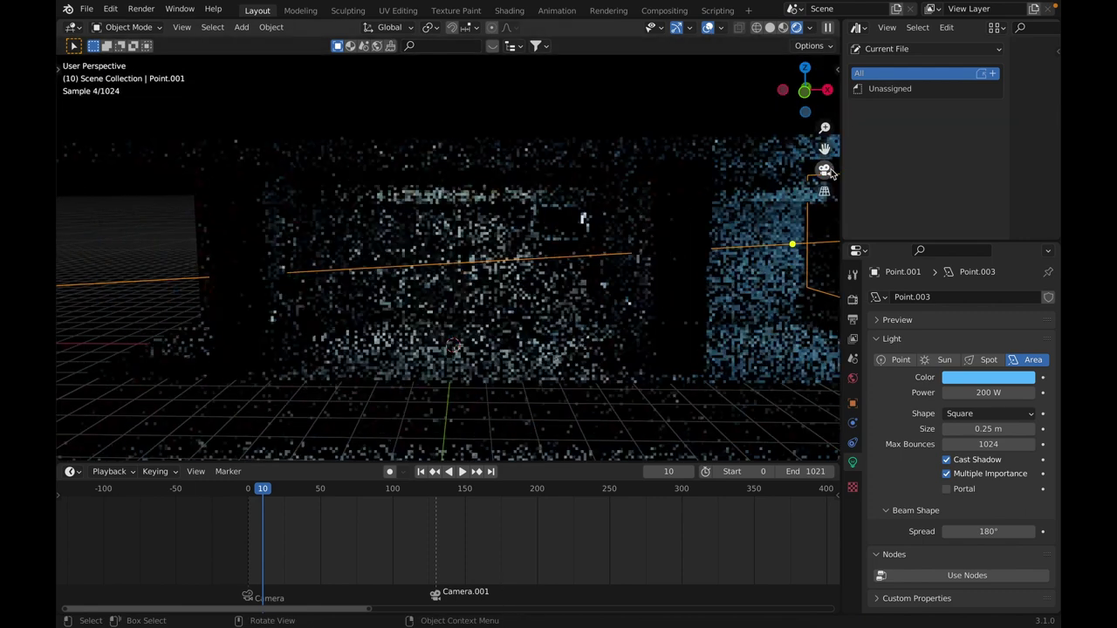
pyautogui.click(824, 169)
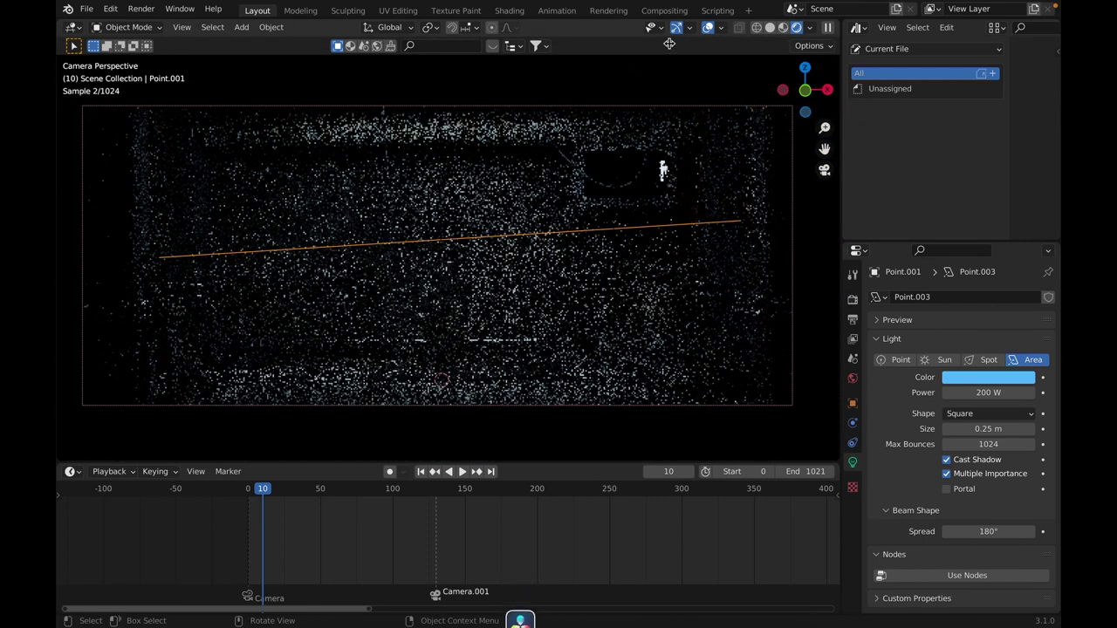
pyautogui.click(712, 33)
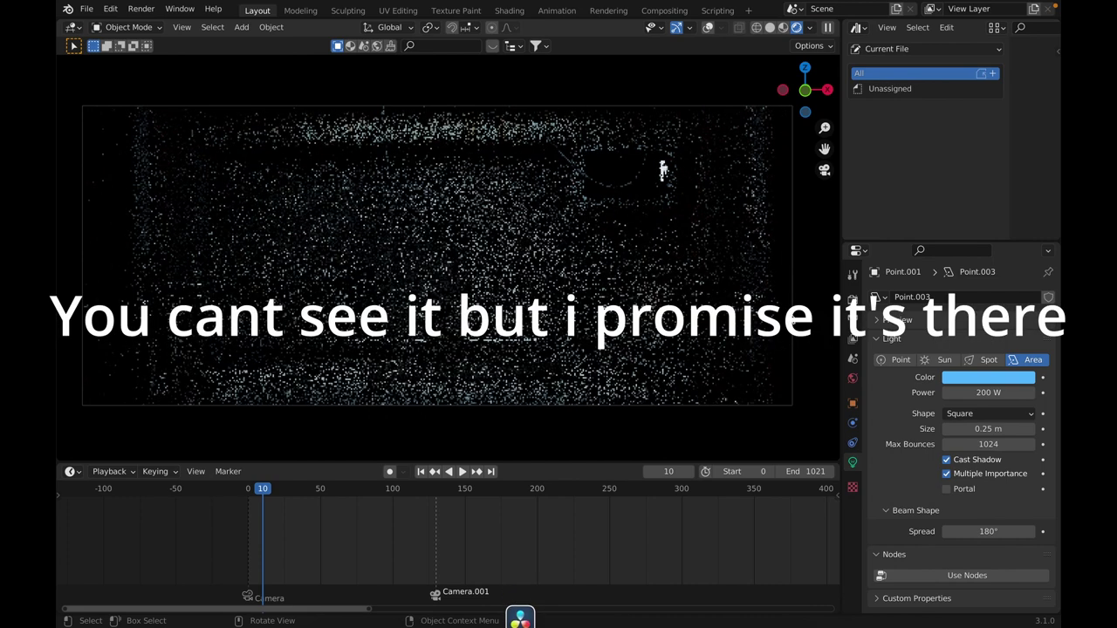
# Examine the rendered lighting around the platform and train from outside, including a front view, and return to the camera view.
pyautogui.moveTo(748, 264); pyautogui.dragTo(565, 272, button='middle')
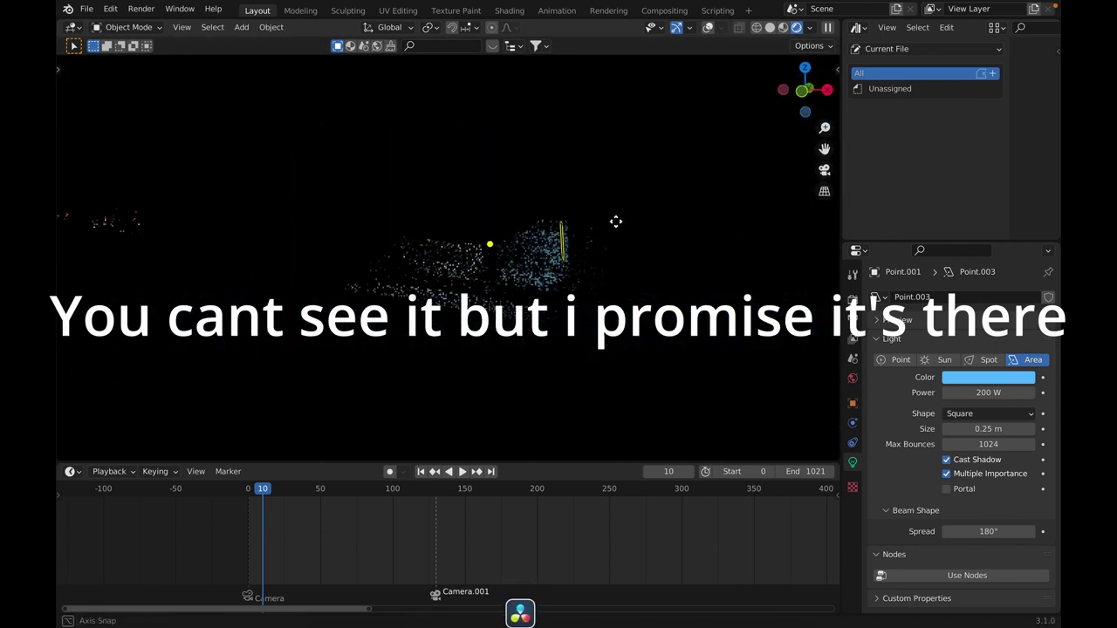
pyautogui.click(797, 92)
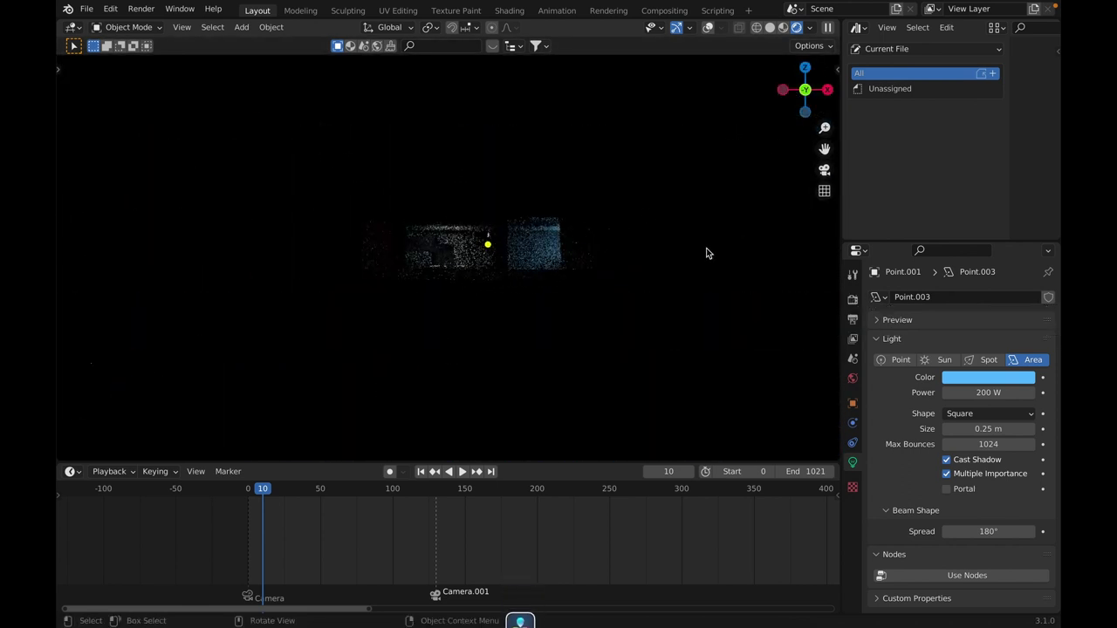
pyautogui.moveTo(644, 244); pyautogui.dragTo(615, 261, button='middle')
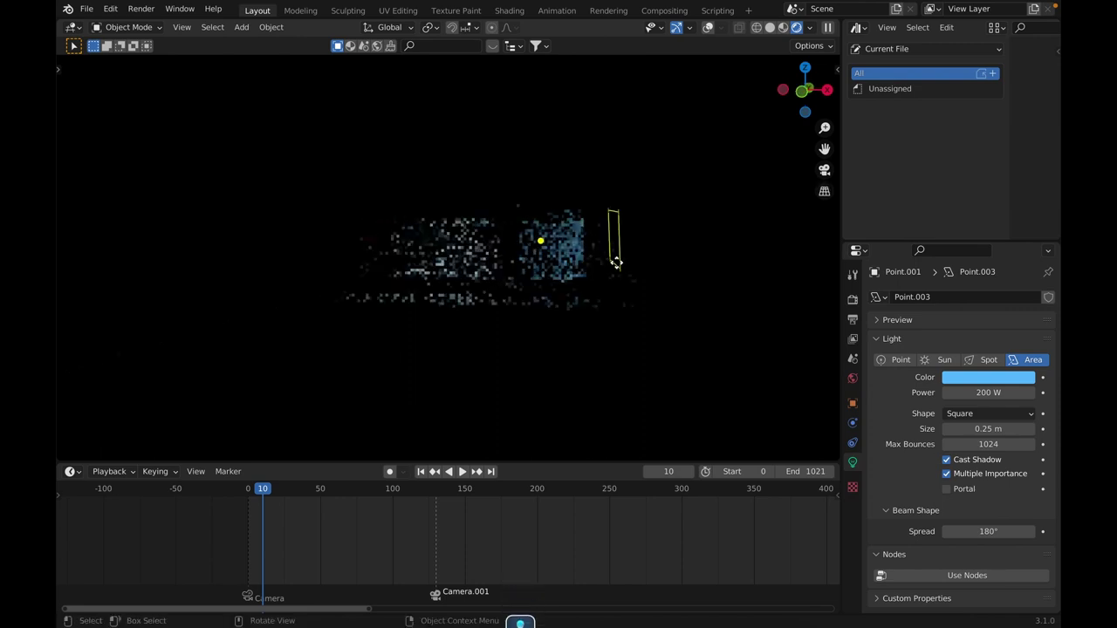
pyautogui.scroll(3, 615, 261)
pyautogui.moveTo(182, 252); pyautogui.dragTo(563, 236, button='middle')
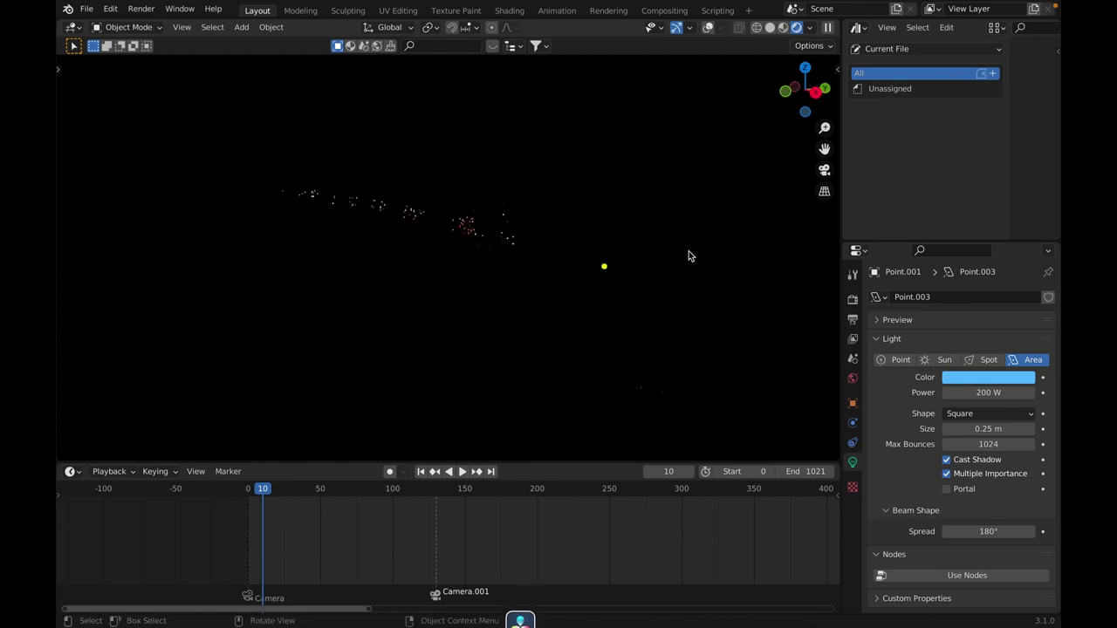
pyautogui.click(823, 169)
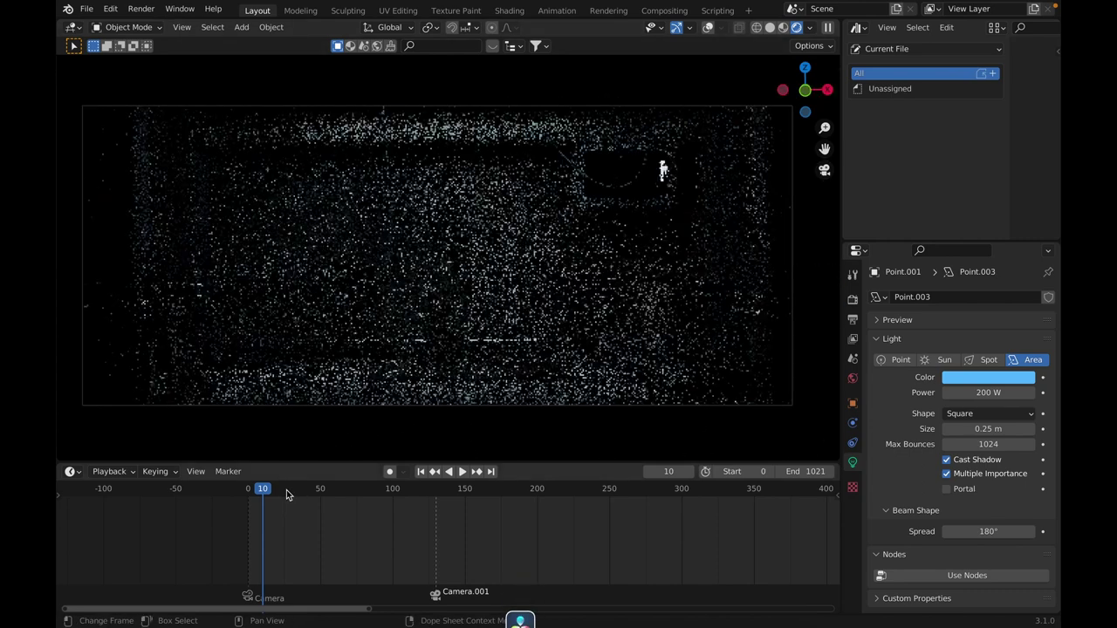
# Check the shot at frame 50 in Rendered and Solid shading, and preview frame 27 in Rendered shading.
pyautogui.moveTo(288, 494); pyautogui.dragTo(320, 494)
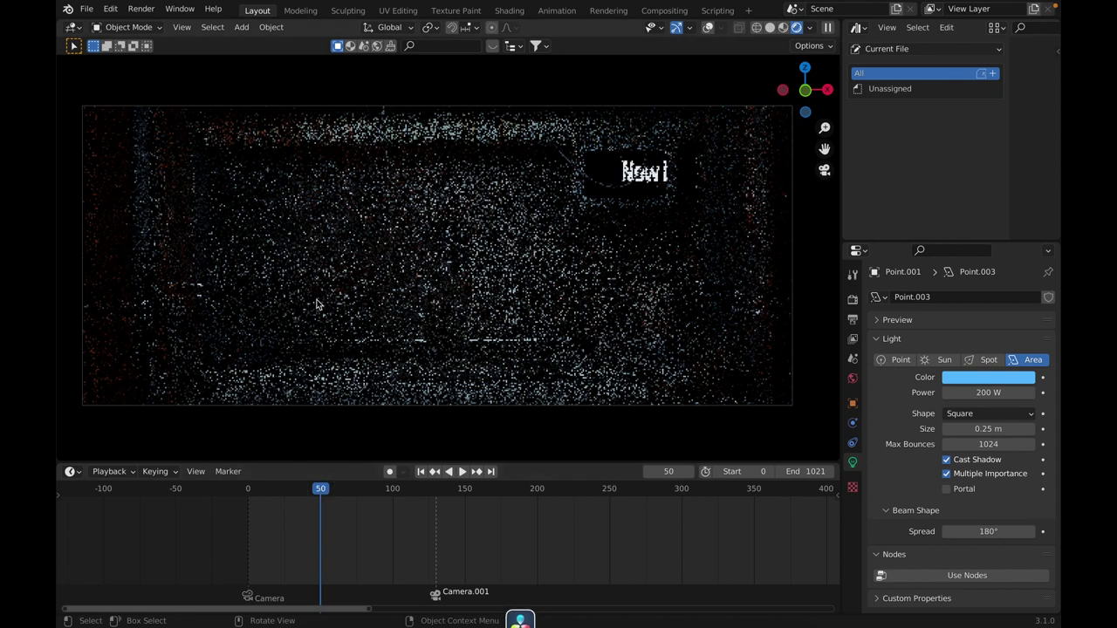
pyautogui.press('z')
pyautogui.click(616, 297)
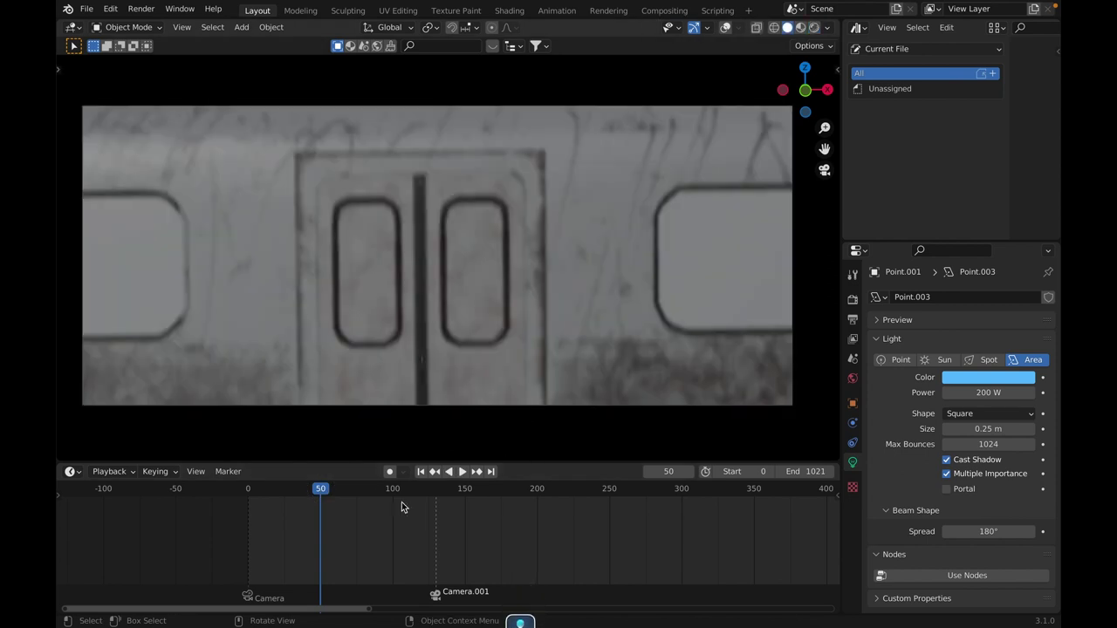
pyautogui.moveTo(327, 491); pyautogui.dragTo(287, 487)
pyautogui.press('z')
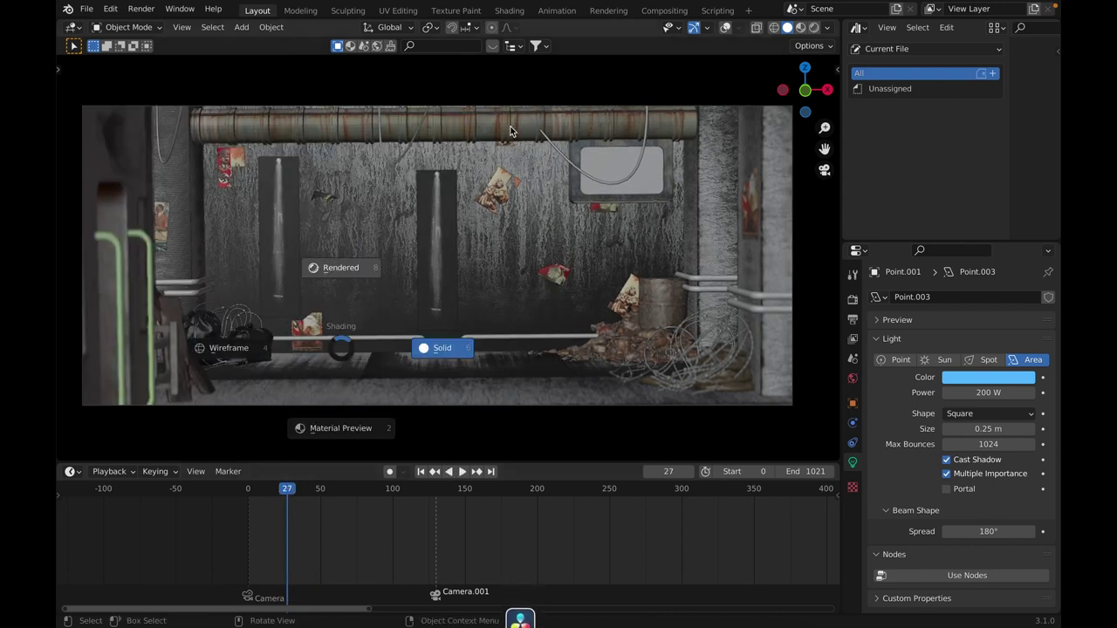
pyautogui.click(511, 131)
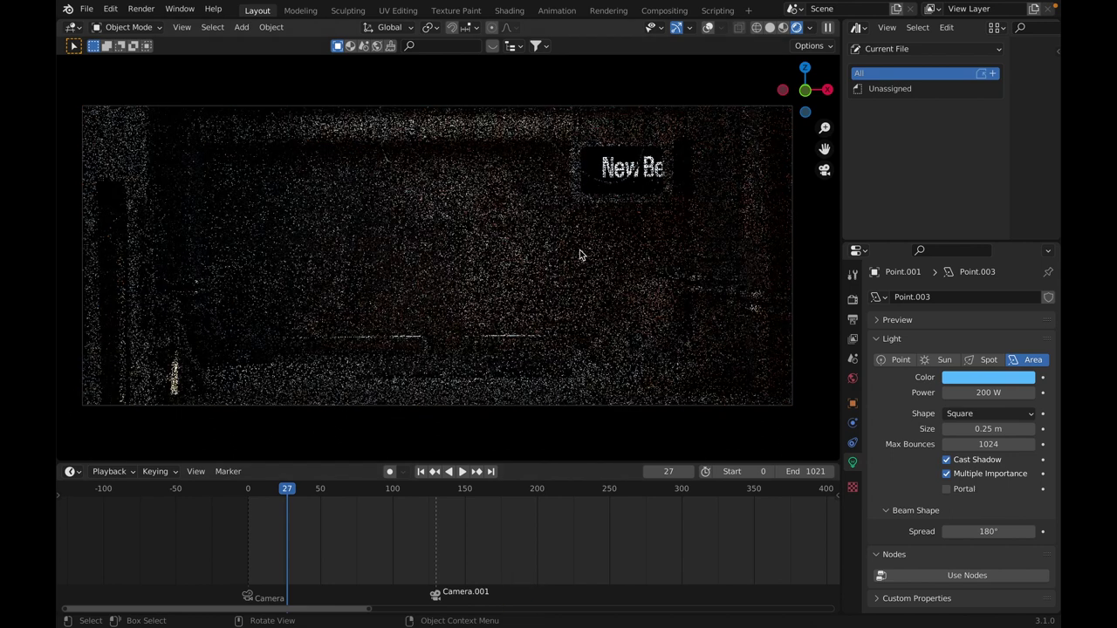
# Show the viewport overlays, select the orange area light Point.004 at the train's front, and switch to Solid shading.
pyautogui.click(709, 31)
pyautogui.moveTo(699, 192); pyautogui.dragTo(718, 322, button='middle')
pyautogui.click(508, 298)
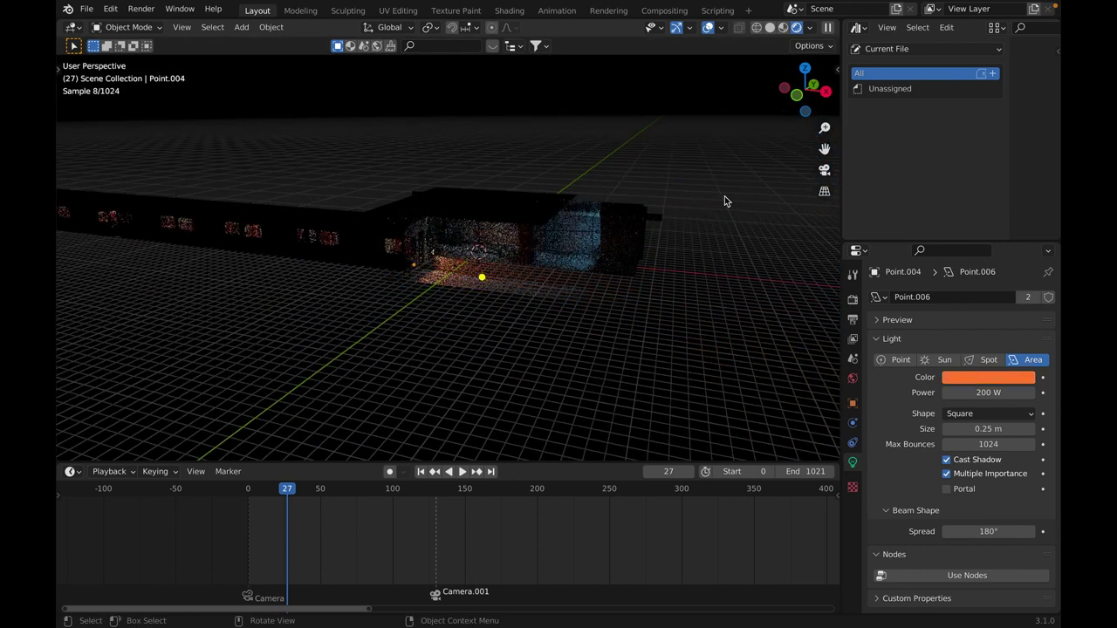
pyautogui.press('z')
pyautogui.click(486, 219)
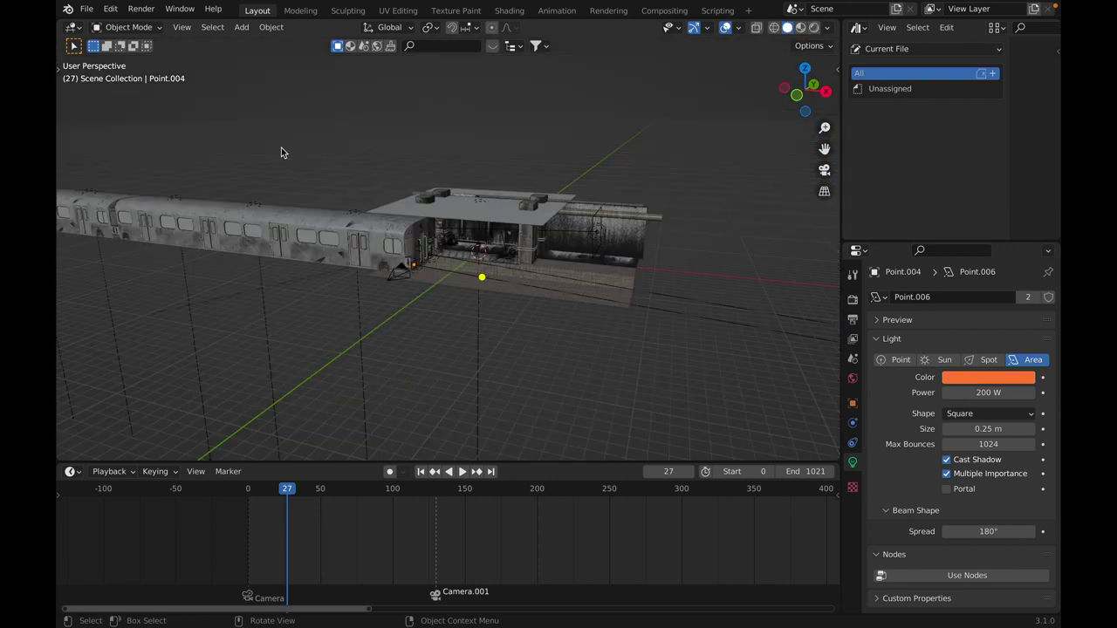
pyautogui.scroll(-7, 218, 143)
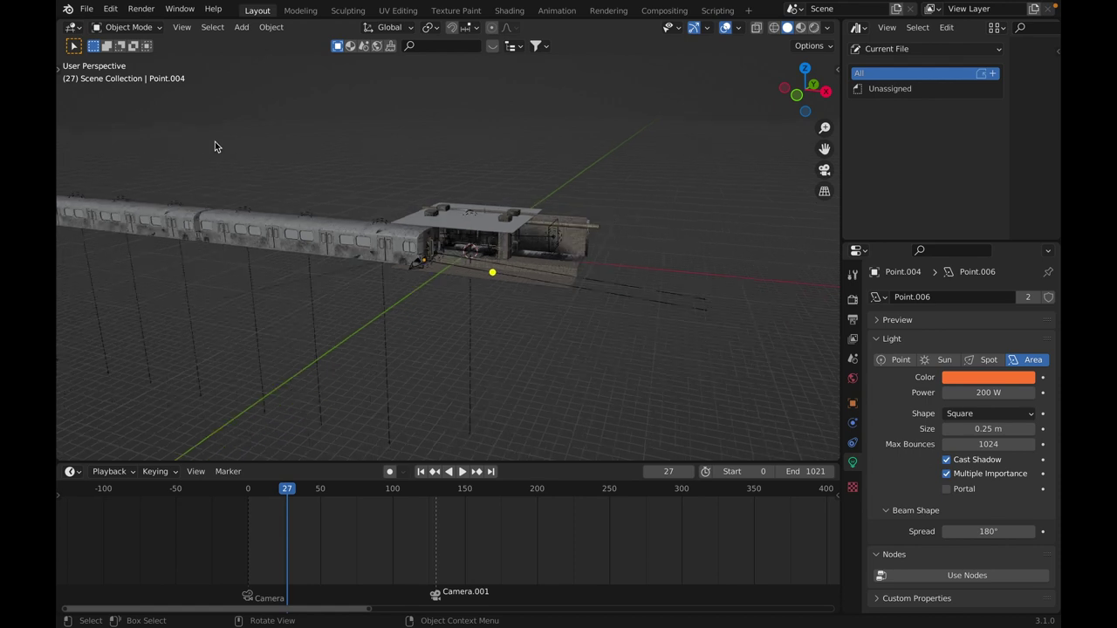
# Open the highway intro scene file, discarding the unsaved changes to the platform scene.
pyautogui.click(84, 10)
pyautogui.click(128, 40)
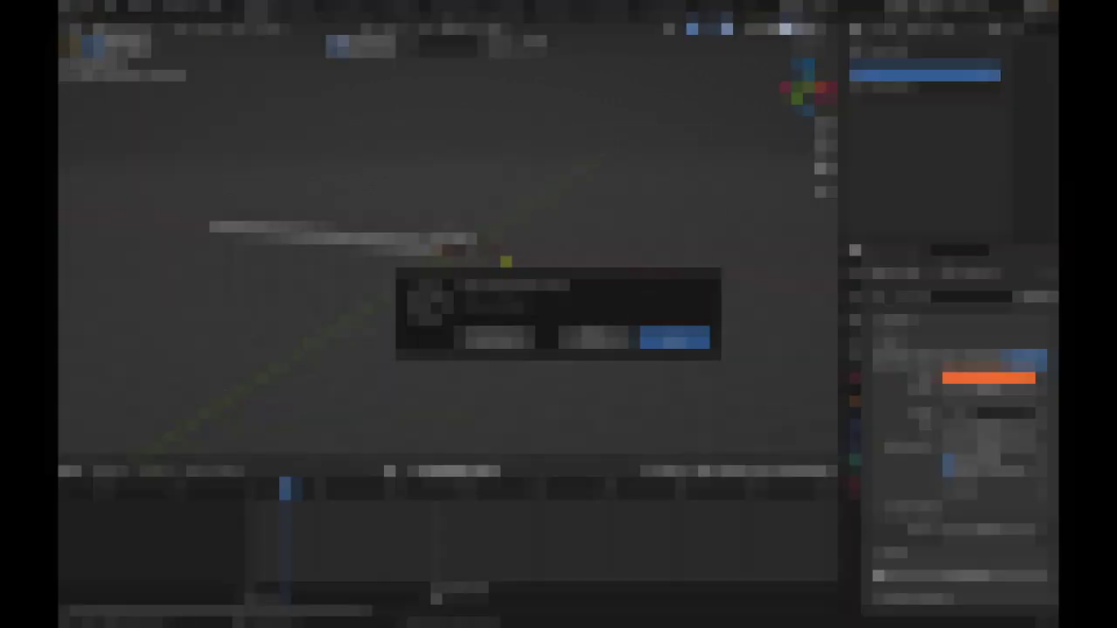
pyautogui.click(499, 338)
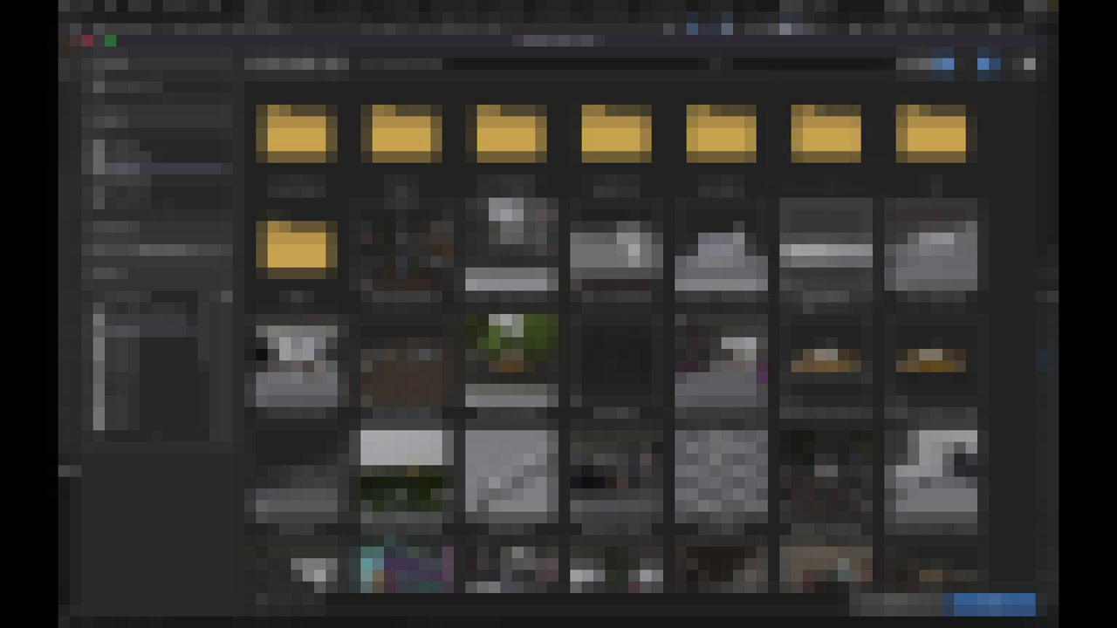
pyautogui.scroll(-5, 617, 332)
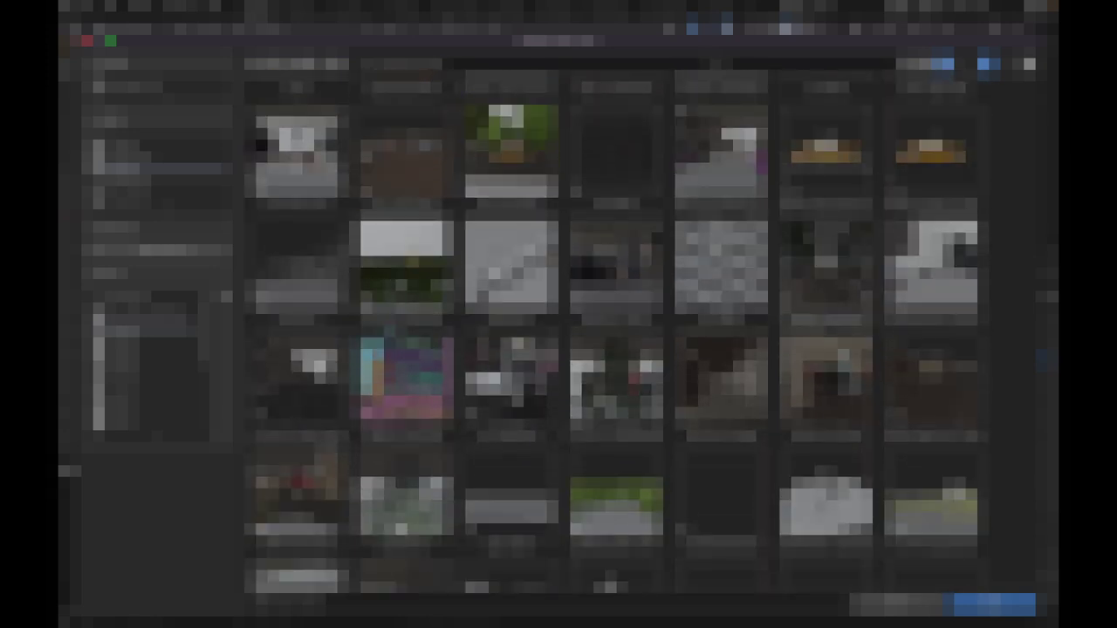
pyautogui.scroll(-3, 617, 332)
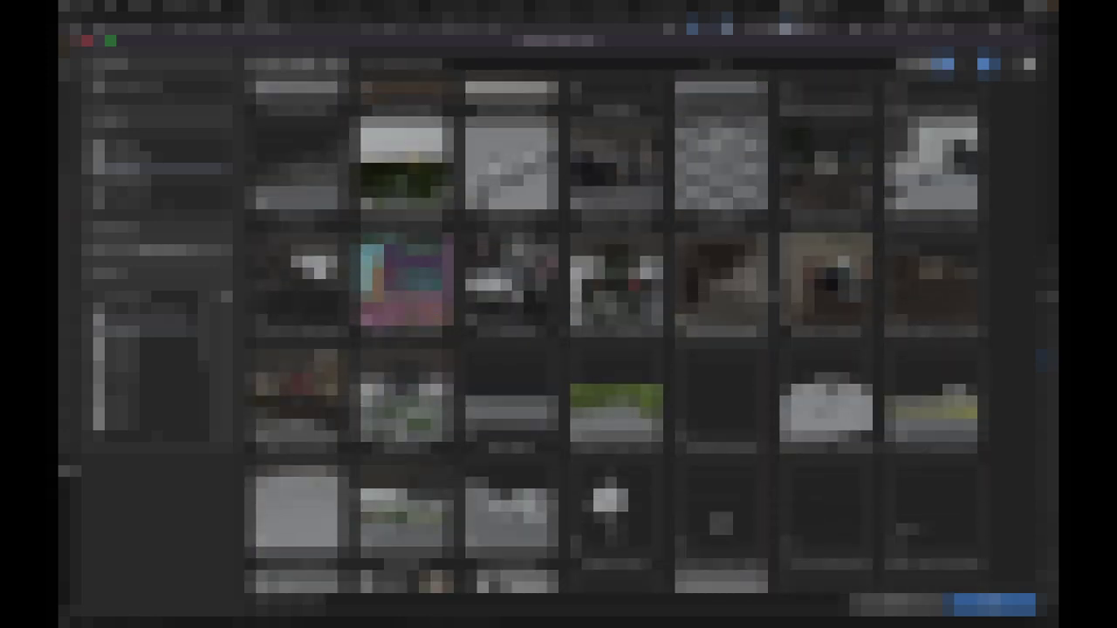
pyautogui.click(295, 282)
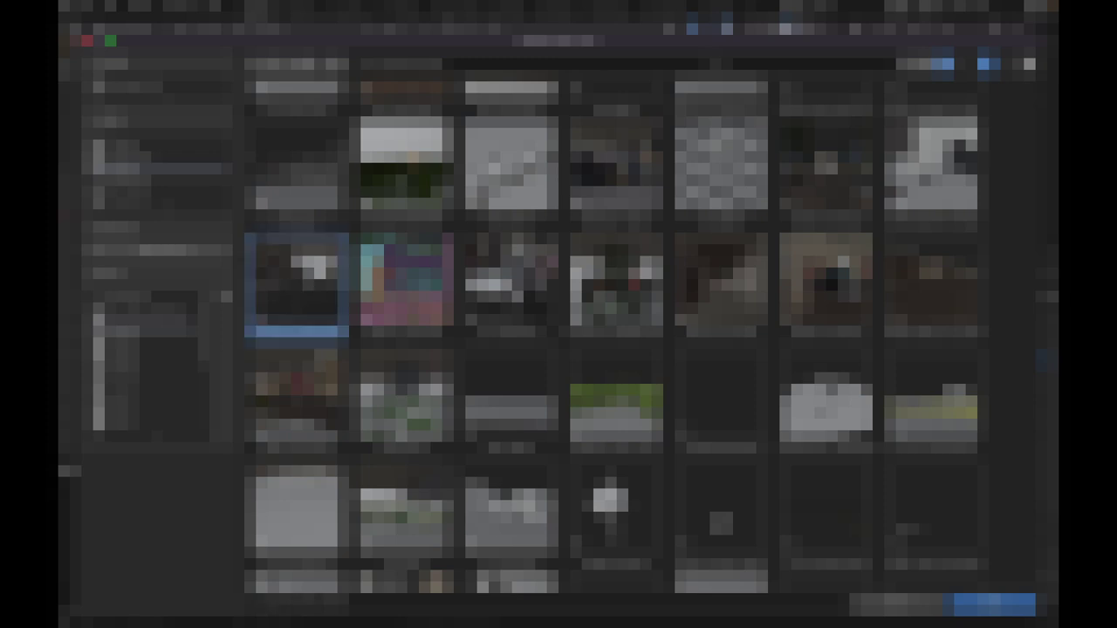
pyautogui.press('Return')
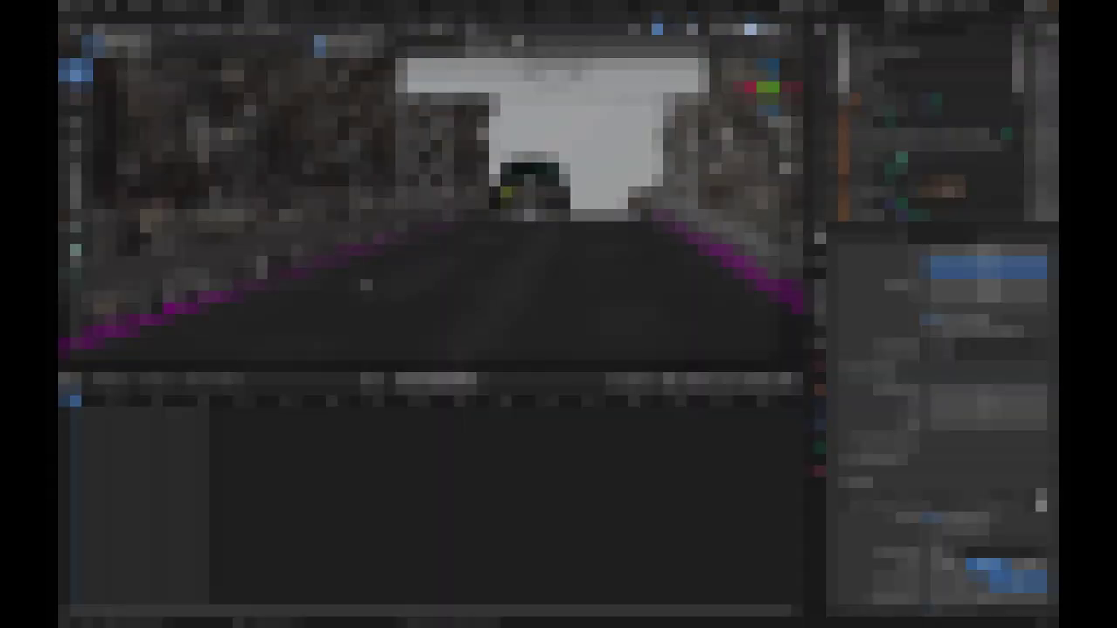
# Turn on the viewport overlays and view the highway scene from outside the camera.
pyautogui.scroll(-3, 366, 285)
pyautogui.moveTo(366, 284); pyautogui.dragTo(367, 322, button='middle')
pyautogui.scroll(-3, 367, 285)
pyautogui.scroll(2, 366, 284)
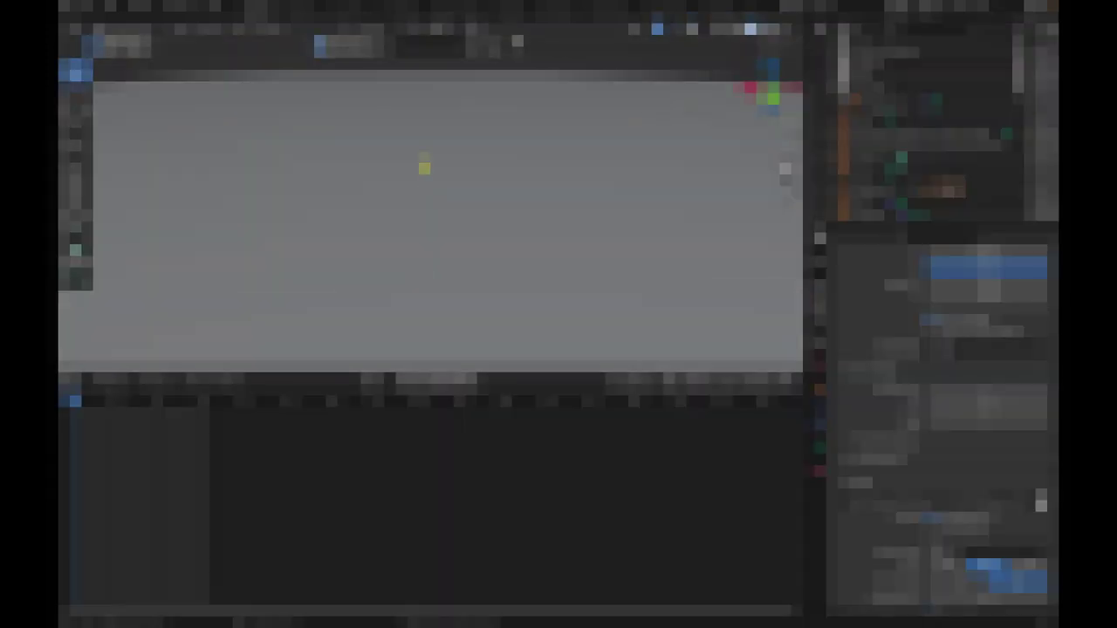
pyautogui.scroll(2, 430, 214)
pyautogui.click(692, 29)
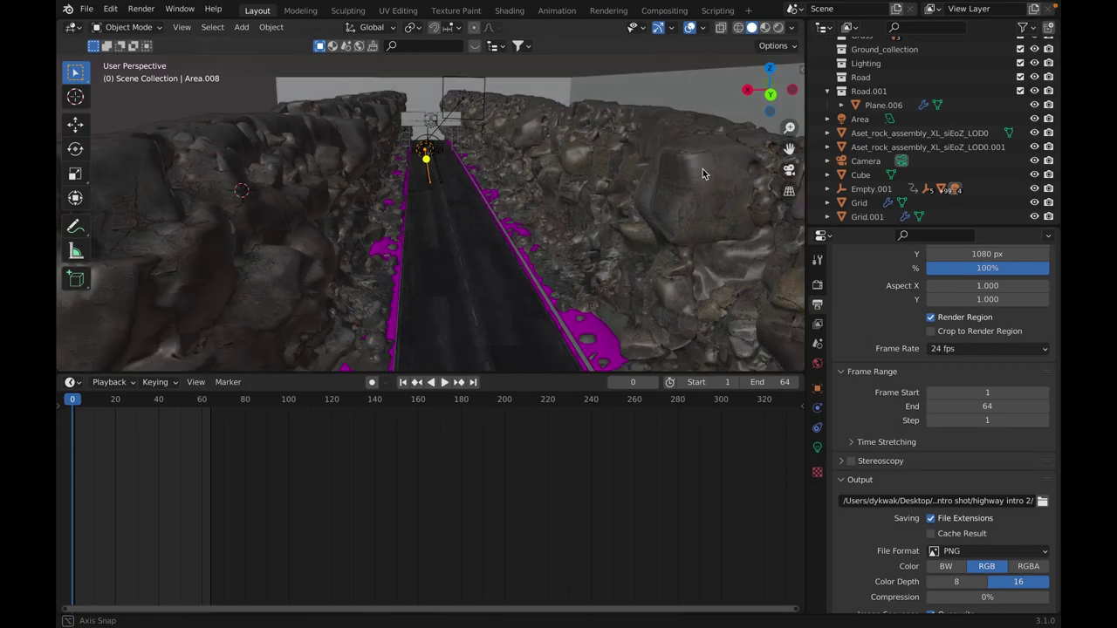
# Temporarily hide the Cube enclosing the highway, view the road through the camera, and unhide the Cube.
pyautogui.scroll(-4, 665, 204)
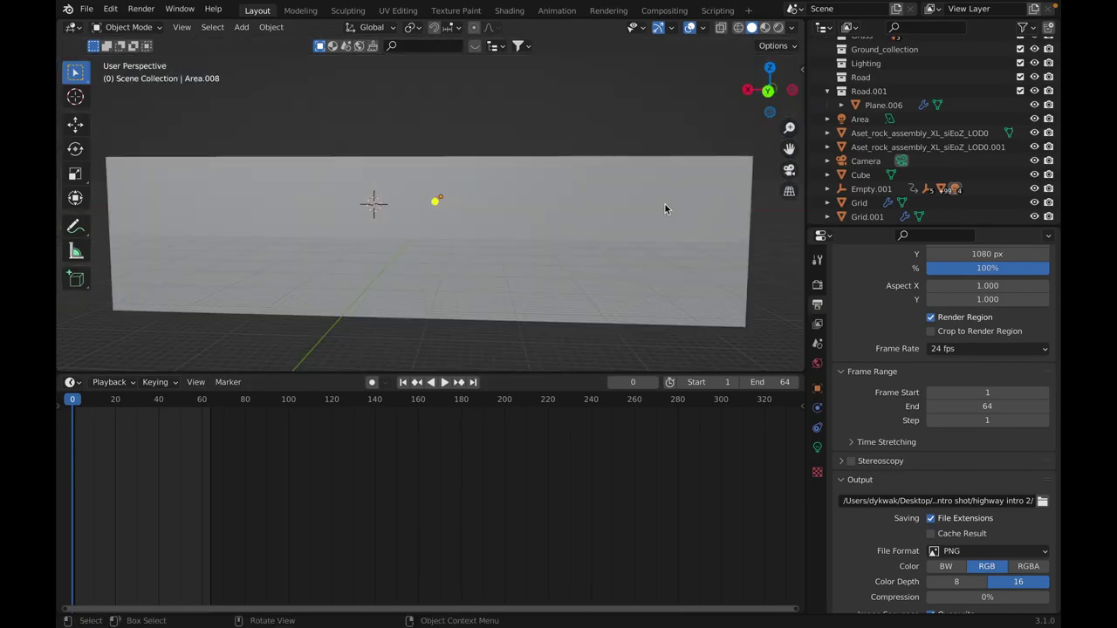
pyautogui.click(647, 222)
pyautogui.press('h')
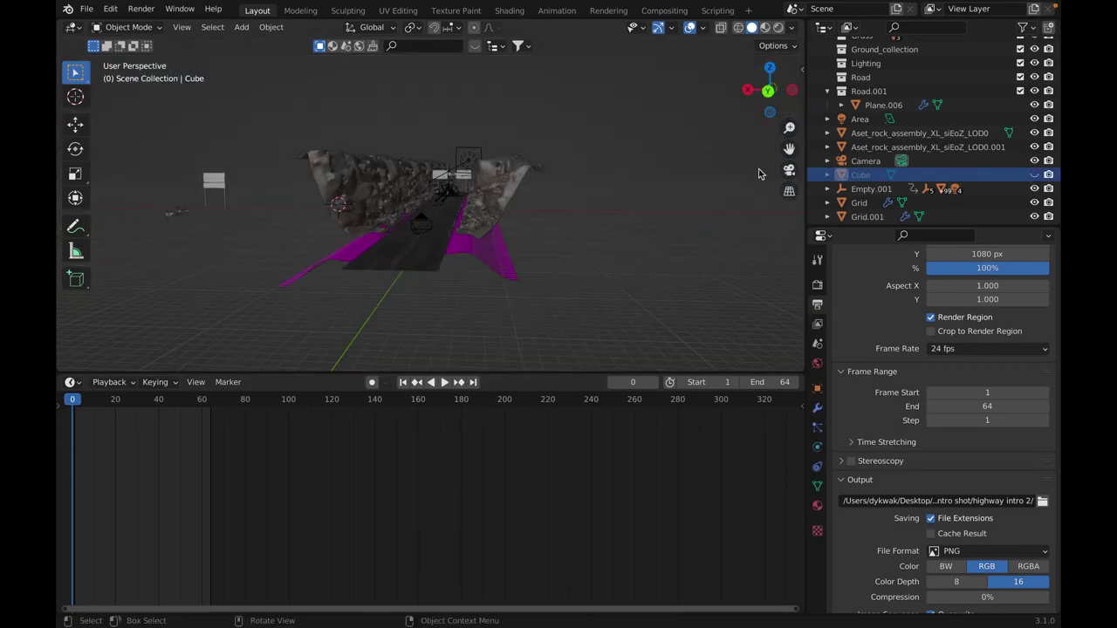
pyautogui.click(789, 172)
pyautogui.scroll(3, 641, 200)
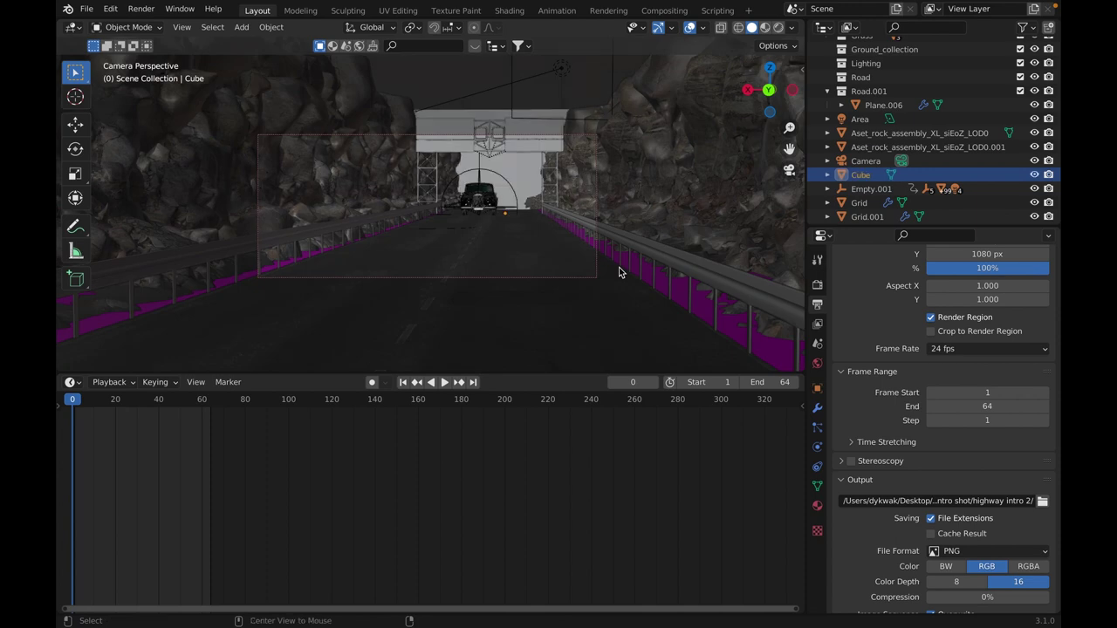
pyautogui.hotkey('alt', 'h')
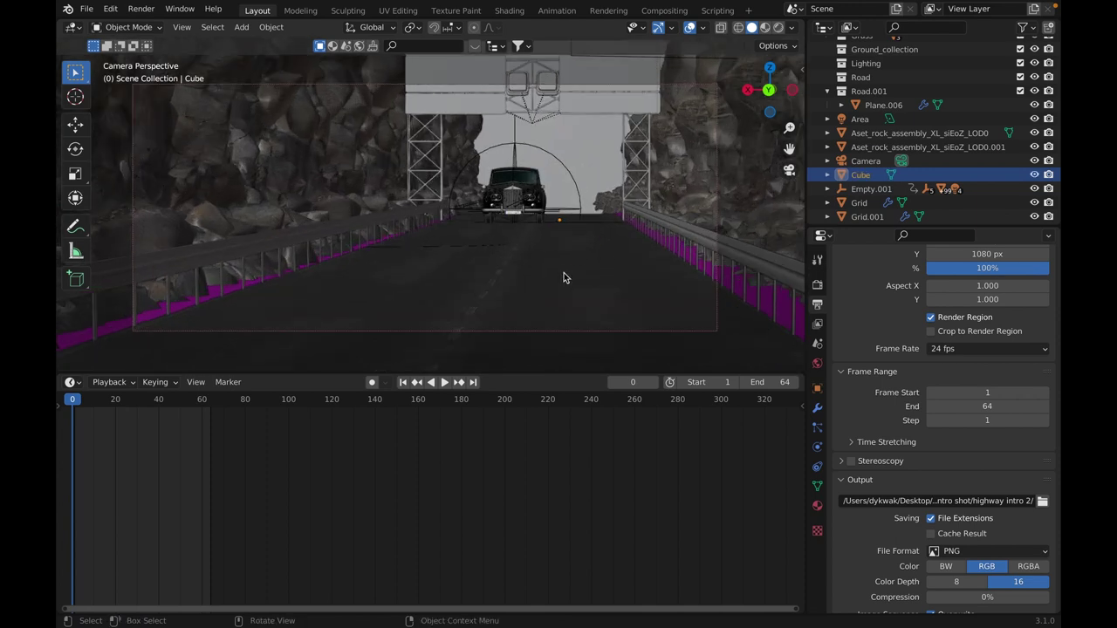
# Preview the highway camera shot in Rendered shading and return to Solid shading.
pyautogui.press('z')
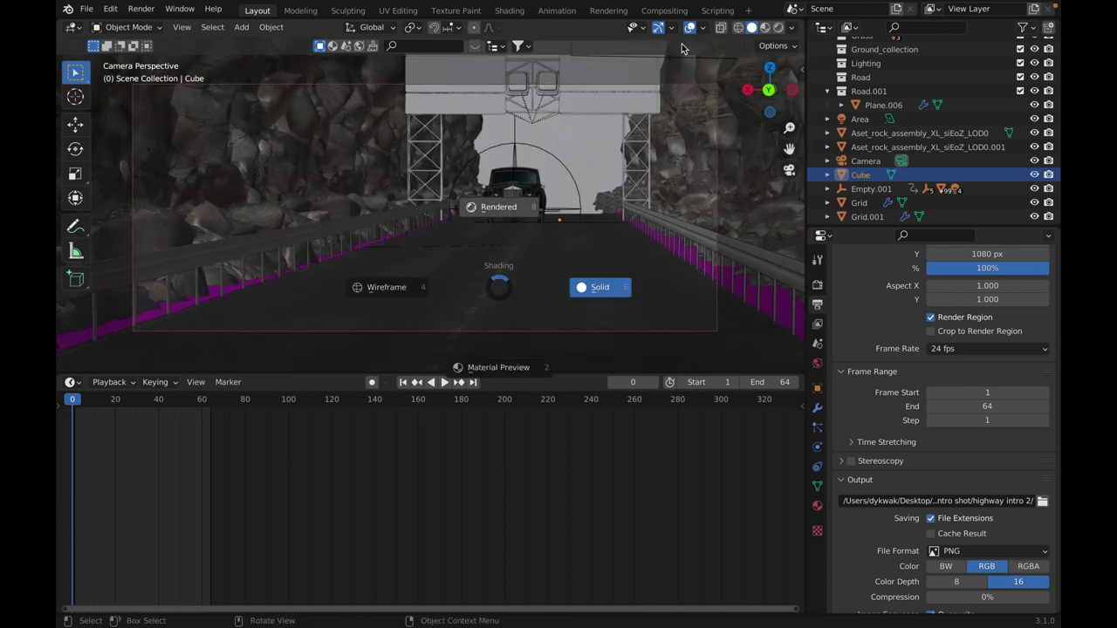
pyautogui.click(690, 38)
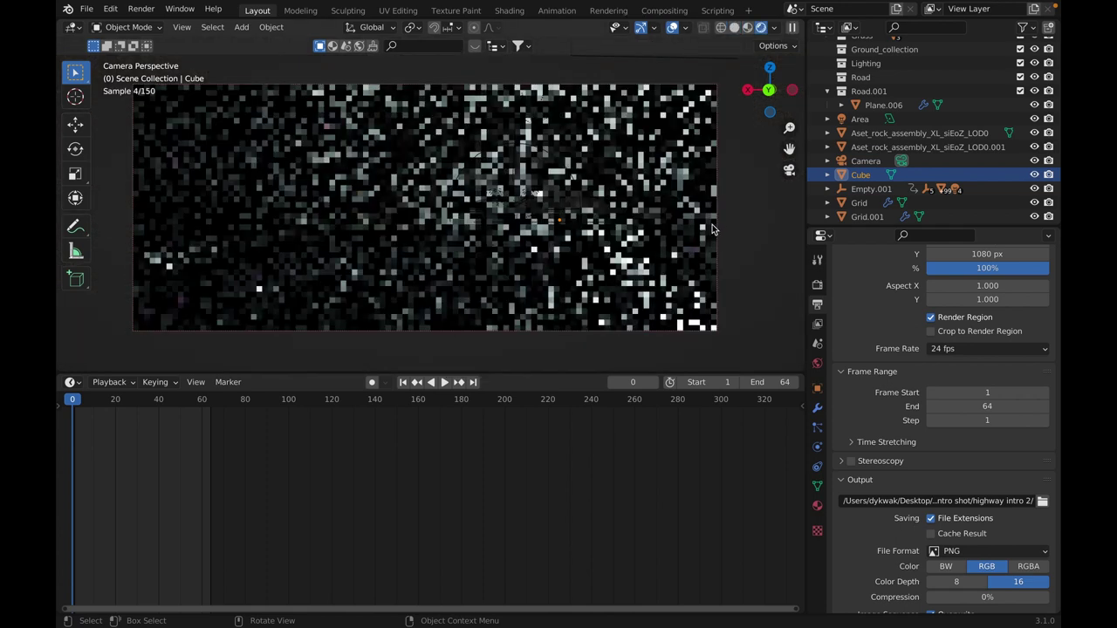
pyautogui.press('z')
pyautogui.click(419, 267)
# Hide the magenta roadside ground planes Grid and Grid.001 and view the road through the camera.
pyautogui.keyDown('shift'); pyautogui.moveTo(431, 267); pyautogui.dragTo(519, 152, button='middle'); pyautogui.keyUp('shift')
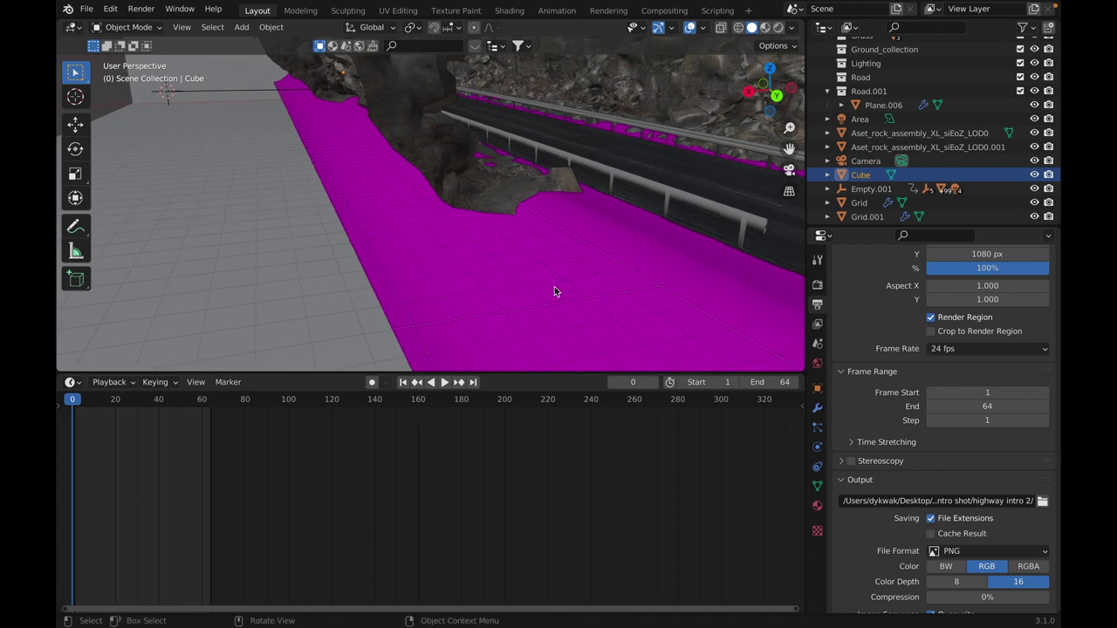
pyautogui.click(602, 241)
pyautogui.moveTo(604, 242); pyautogui.dragTo(528, 224, button='middle')
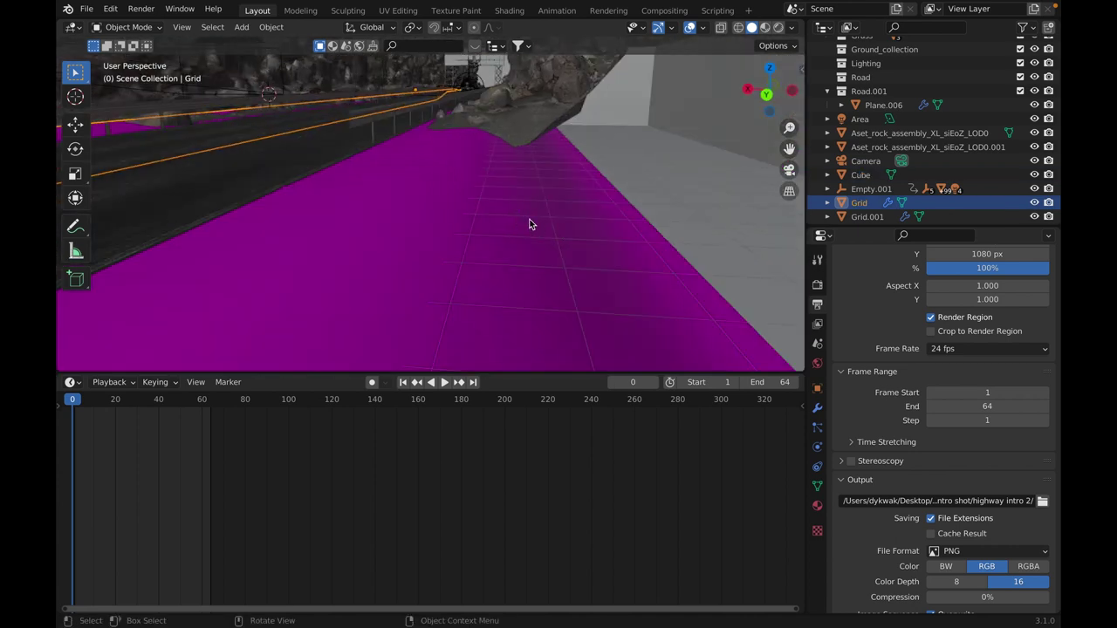
pyautogui.click(388, 181)
pyautogui.moveTo(389, 181); pyautogui.dragTo(293, 339, button='middle')
pyautogui.keyDown('ctrl'); pyautogui.click(860, 203); pyautogui.keyUp('ctrl')
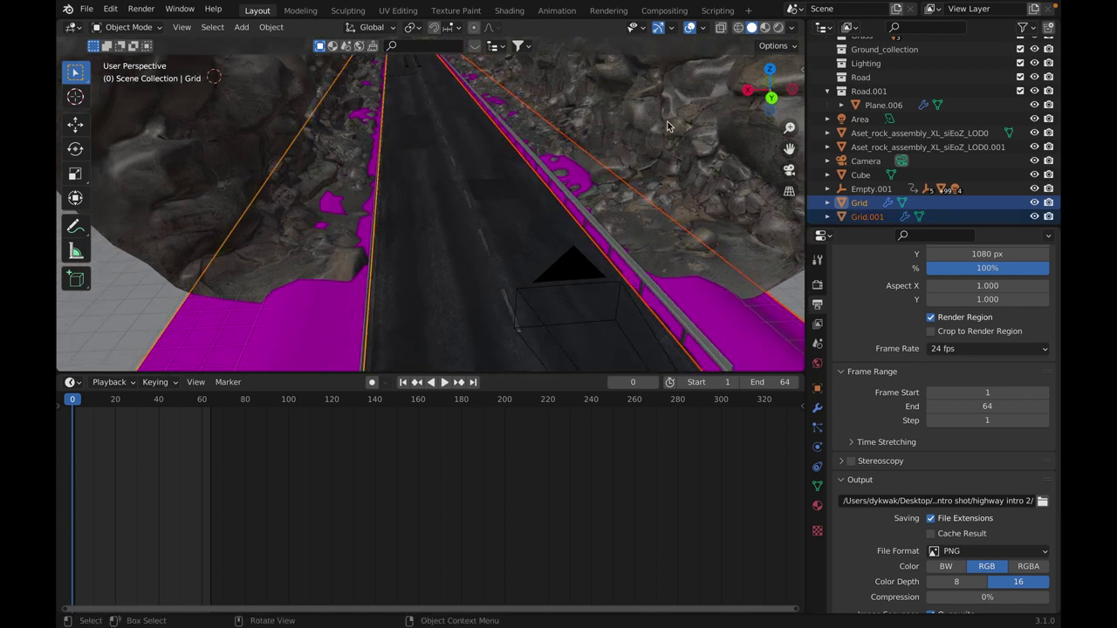
pyautogui.press('h')
pyautogui.click(790, 172)
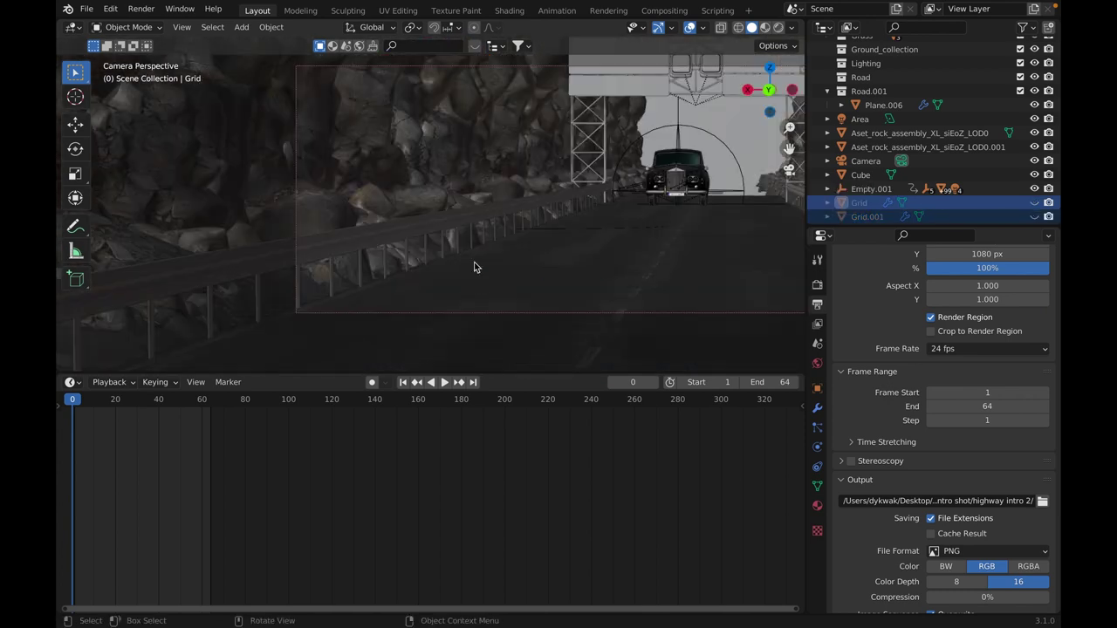
# Preview the highway camera shot in Rendered shading with the viewport overlays turned off.
pyautogui.press('z')
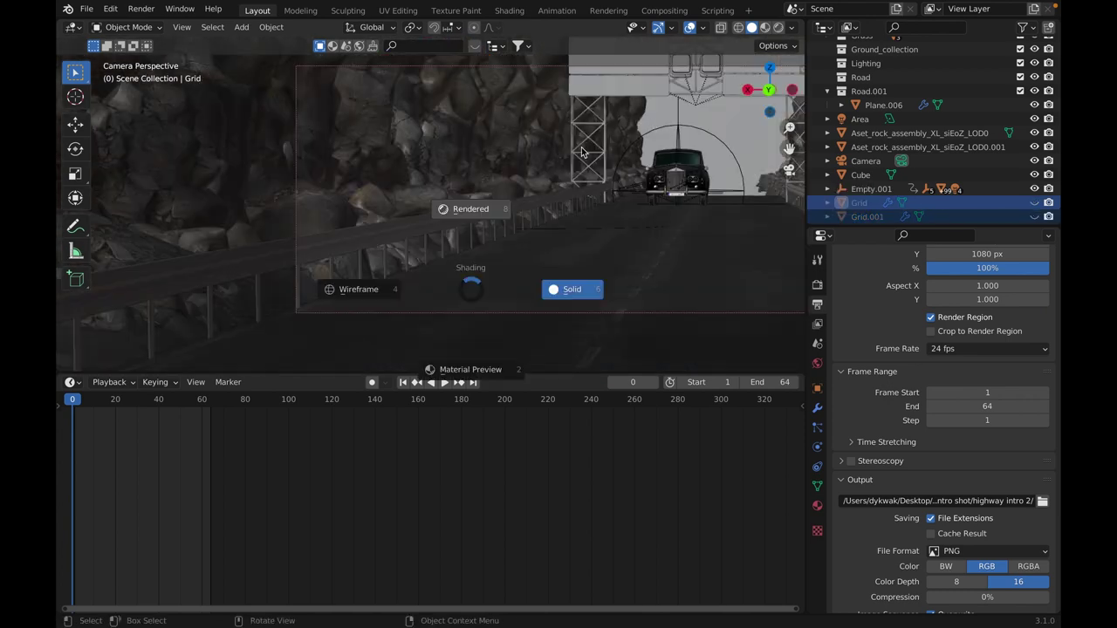
pyautogui.click(515, 110)
pyautogui.scroll(1, 534, 162)
pyautogui.keyDown('shift'); pyautogui.moveTo(505, 157); pyautogui.dragTo(568, 175, button='middle'); pyautogui.keyUp('shift')
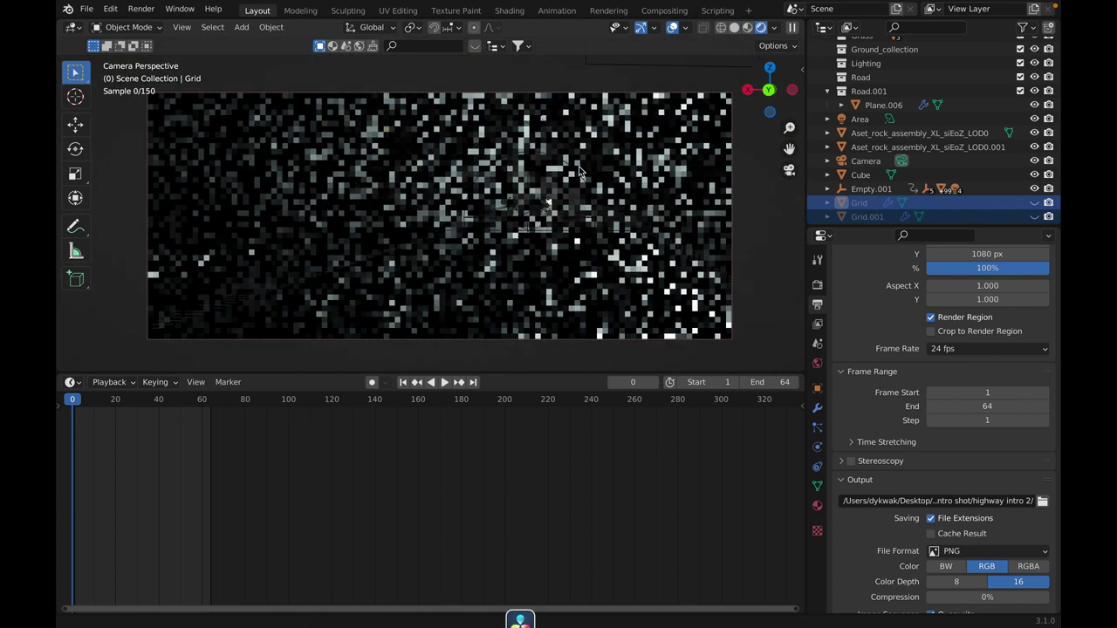
pyautogui.scroll(-2, 567, 175)
pyautogui.click(674, 27)
pyautogui.scroll(2, 437, 212)
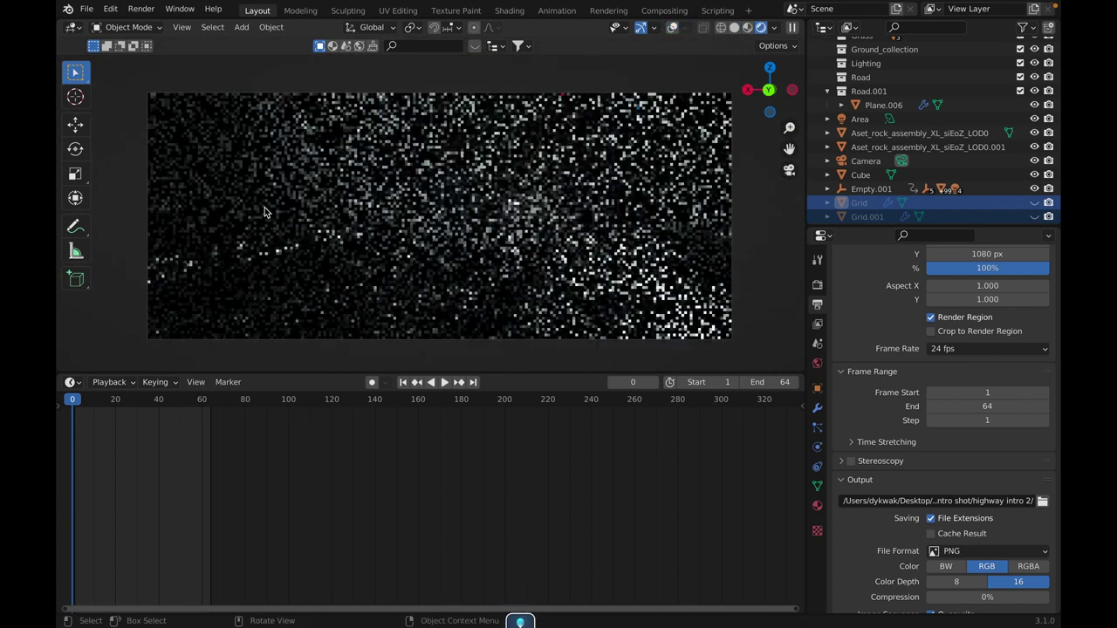
# Return the viewport to Solid shading and scrub the car animation back to frame 0.
pyautogui.press('z')
pyautogui.click(484, 337)
pyautogui.hscroll(-5, 307, 453)
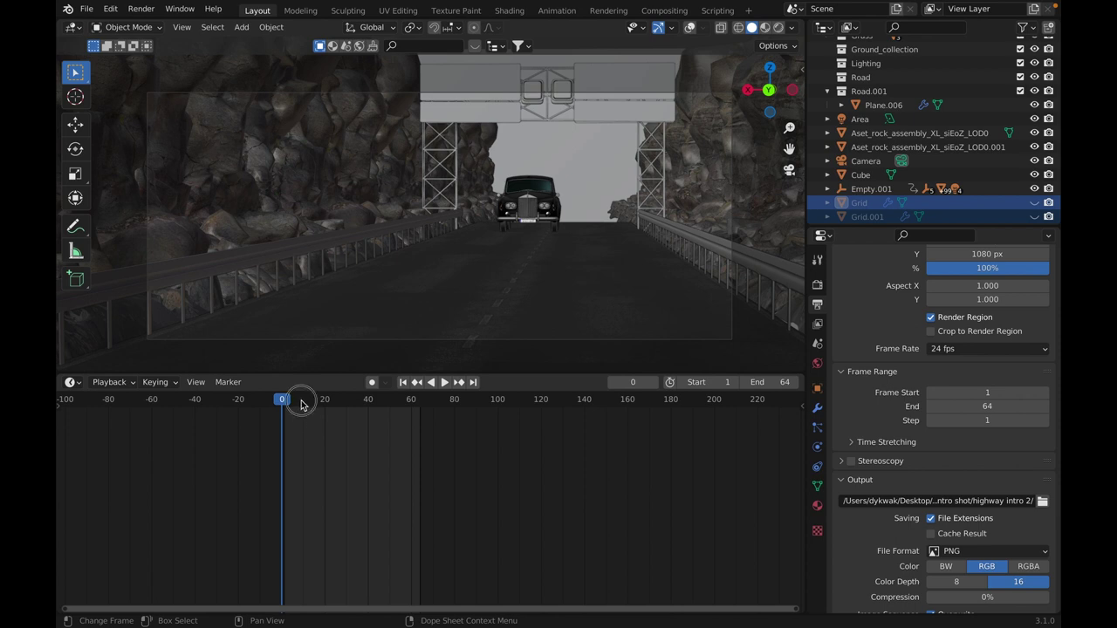
pyautogui.moveTo(301, 404)
pyautogui.mouseDown()
pyautogui.moveTo(369, 406)
pyautogui.moveTo(282, 413)
pyautogui.mouseUp()
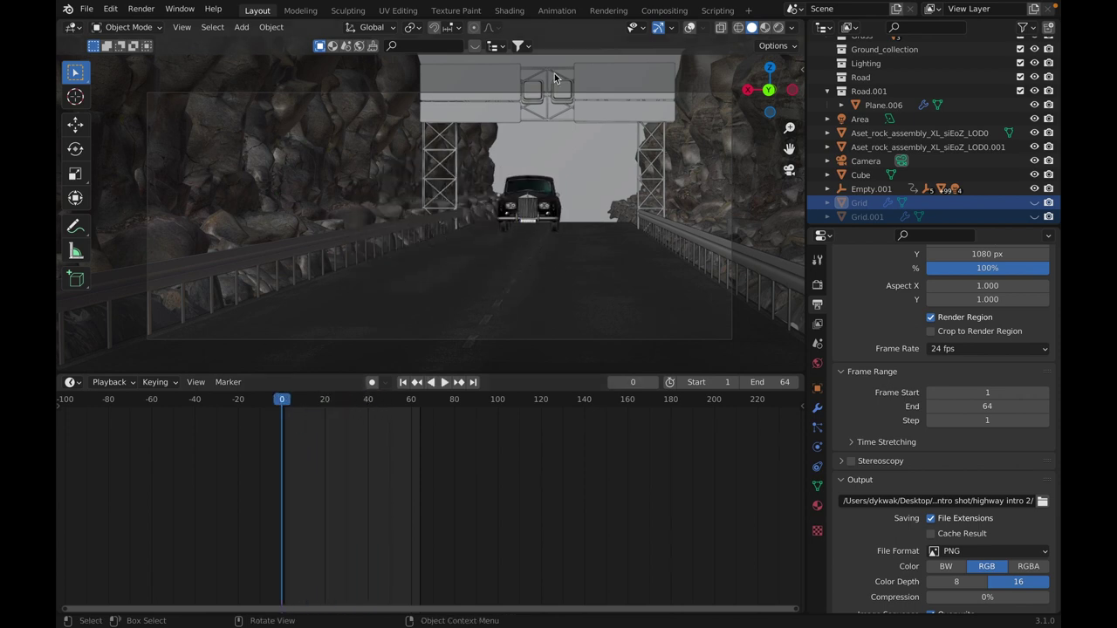
# Turn on the viewport overlays and examine the rock wall Aset_rock_assembly_XL_siEoZ_LOD0 from outside the camera.
pyautogui.click(688, 27)
pyautogui.moveTo(676, 148); pyautogui.dragTo(642, 159, button='middle')
pyautogui.scroll(-5, 363, 239)
pyautogui.scroll(2, 363, 239)
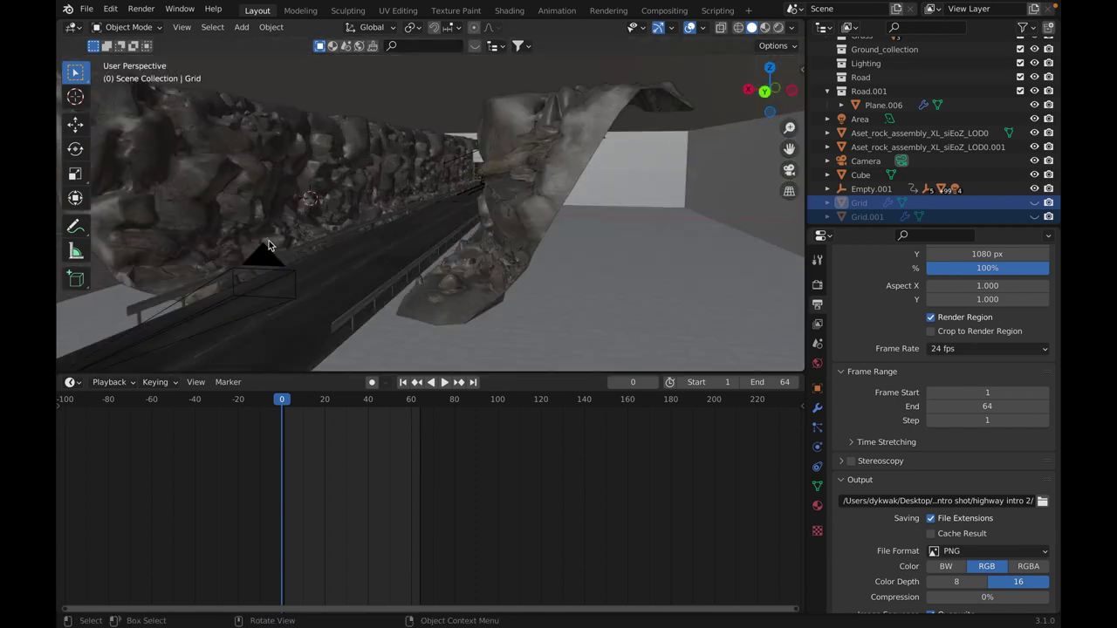
pyautogui.click(277, 275)
pyautogui.click(276, 226)
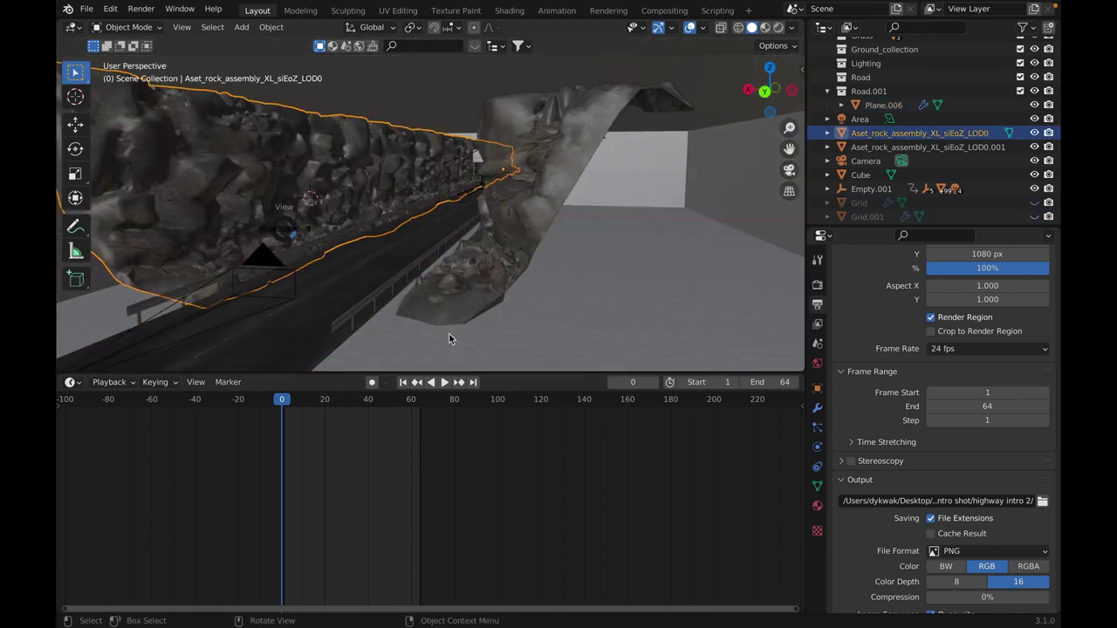
pyautogui.scroll(-8, 428, 267)
pyautogui.scroll(8, 429, 272)
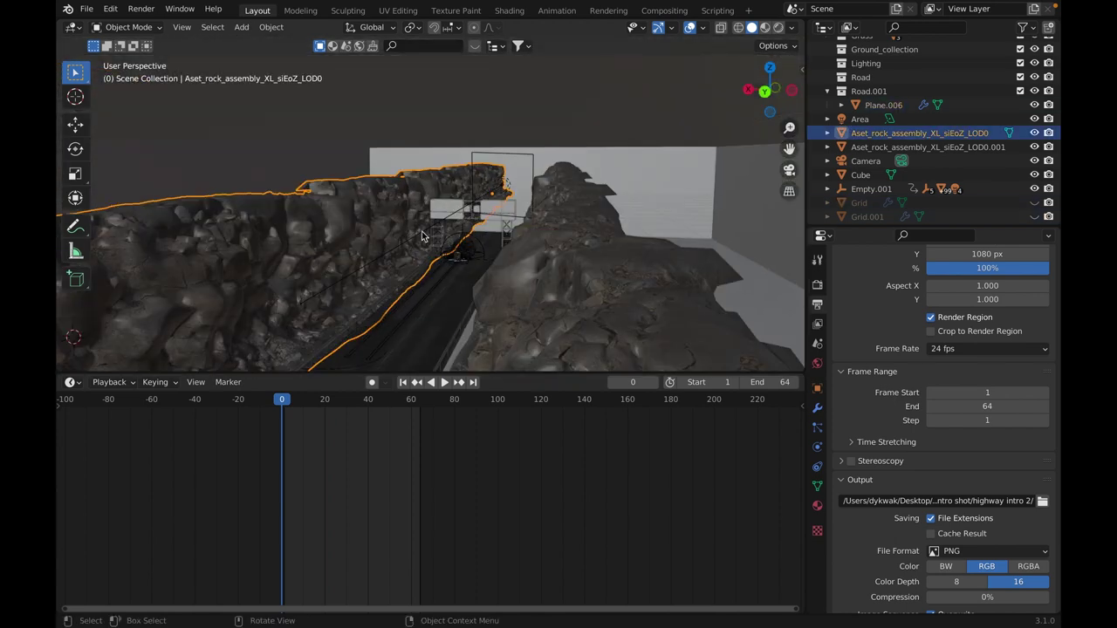
# Inspect the road Plane.006 and the opposite rock wall Aset_rock_assembly_XL_siEoZ_LOD0.001.
pyautogui.click(422, 235)
pyautogui.press('KP_Decimal')
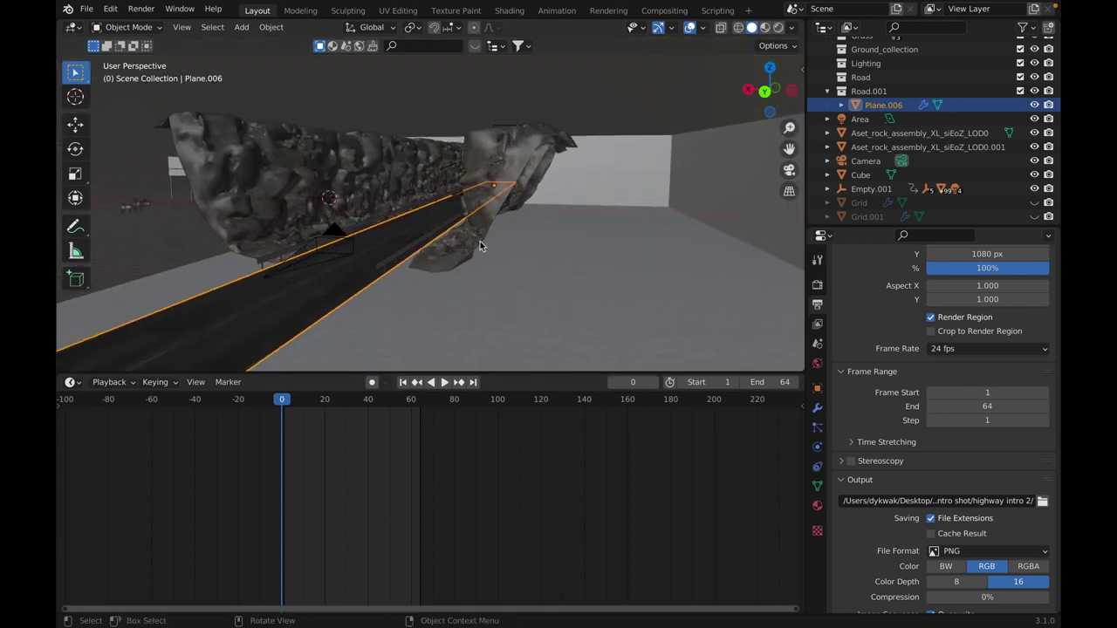
pyautogui.moveTo(480, 246)
pyautogui.mouseDown(button='middle')
pyautogui.moveTo(605, 236)
pyautogui.moveTo(504, 250)
pyautogui.moveTo(535, 258)
pyautogui.moveTo(528, 251)
pyautogui.moveTo(541, 245)
pyautogui.moveTo(479, 236)
pyautogui.moveTo(453, 246)
pyautogui.moveTo(488, 248)
pyautogui.mouseUp(button='middle')
pyautogui.scroll(-2, 605, 237)
pyautogui.click(611, 237)
pyautogui.scroll(-8, 550, 257)
pyautogui.scroll(2, 377, 191)
pyautogui.keyDown('shift'); pyautogui.moveTo(325, 217); pyautogui.dragTo(403, 209, button='middle'); pyautogui.keyUp('shift')
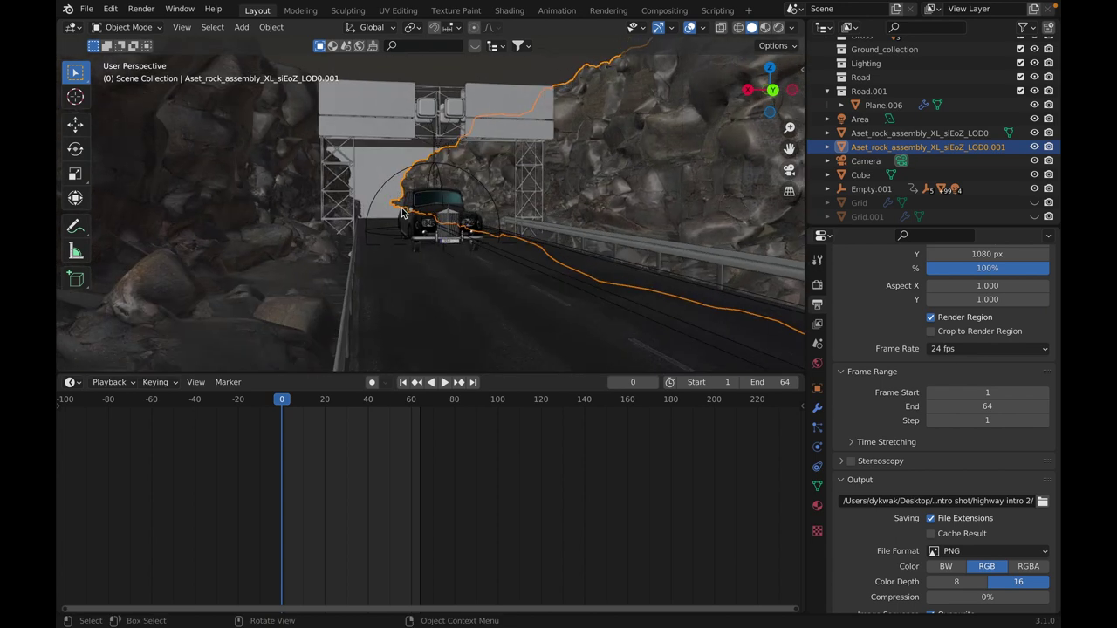
# Frame the car's front grille and examine the car up close from the side and from above the road.
pyautogui.scroll(2, 402, 210)
pyautogui.click(467, 222)
pyautogui.press('KP_Decimal')
pyautogui.moveTo(517, 253); pyautogui.dragTo(274, 338, button='middle')
pyautogui.scroll(-5, 435, 239)
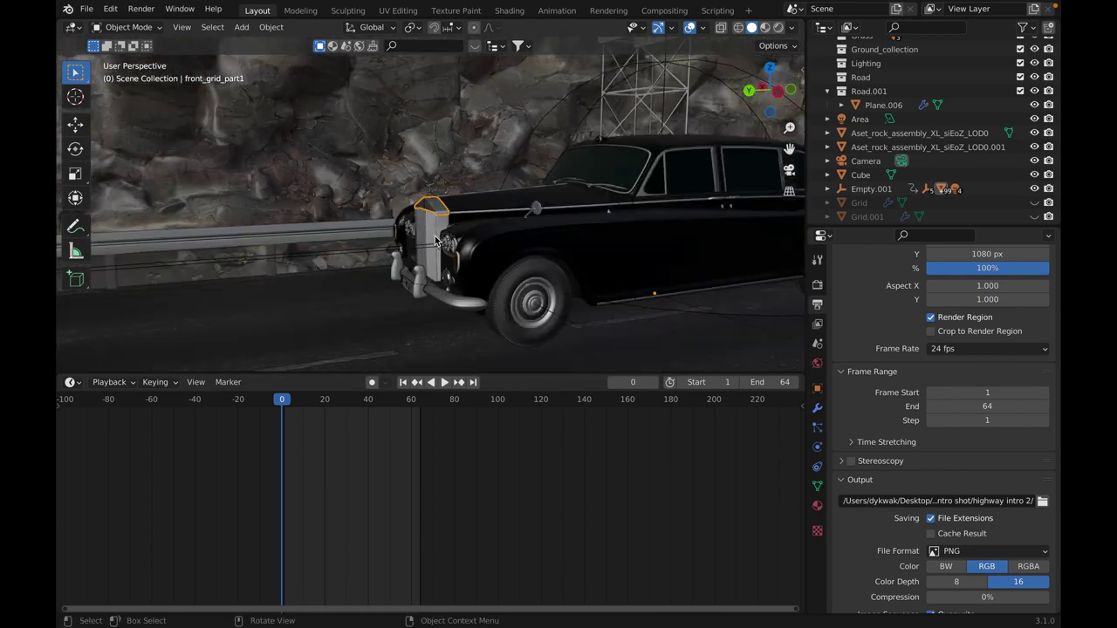
pyautogui.moveTo(435, 240); pyautogui.dragTo(594, 215, button='middle')
pyautogui.scroll(-6, 594, 215)
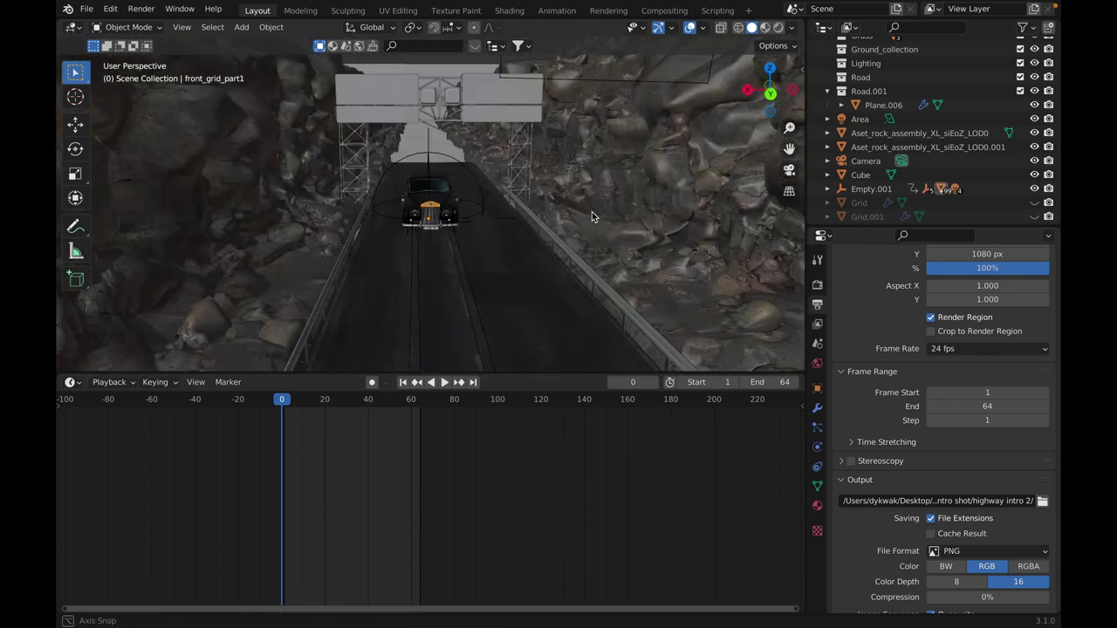
# Preview the car through the camera in Rendered shading at frame 46 and turn off the overlays.
pyautogui.click(789, 170)
pyautogui.scroll(3, 663, 229)
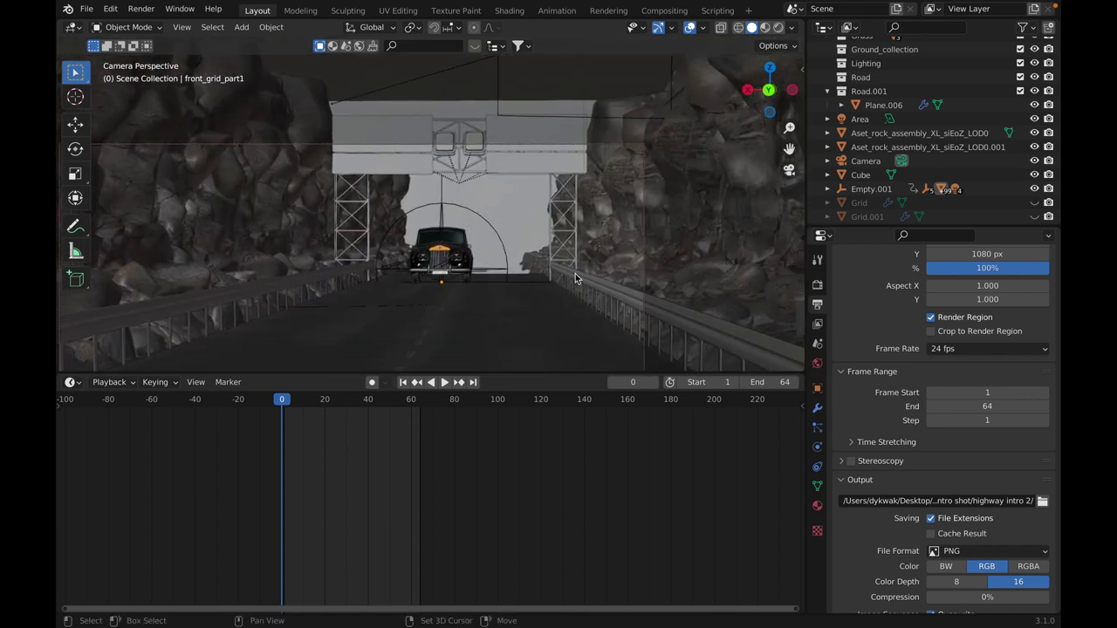
pyautogui.scroll(5, 448, 317)
pyautogui.press('z')
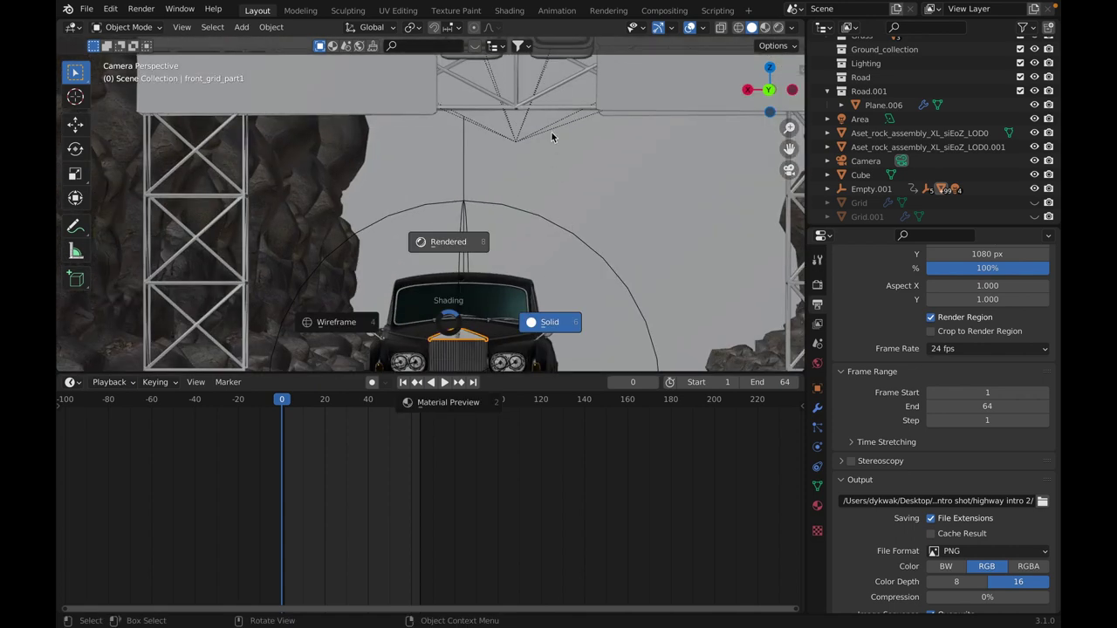
pyautogui.click(481, 200)
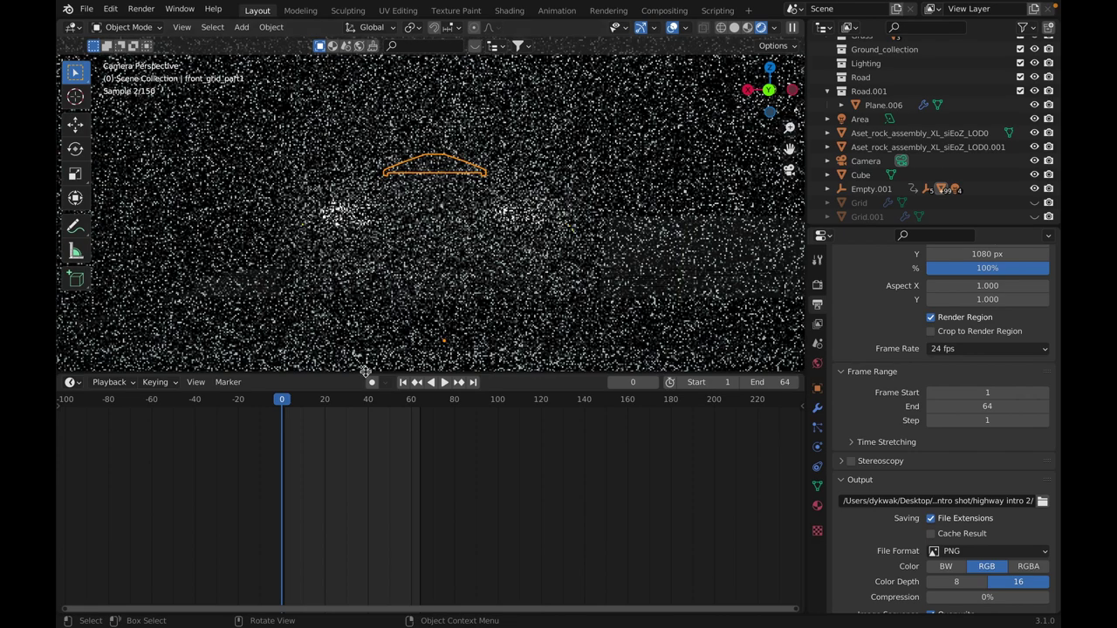
pyautogui.moveTo(371, 404); pyautogui.dragTo(381, 400)
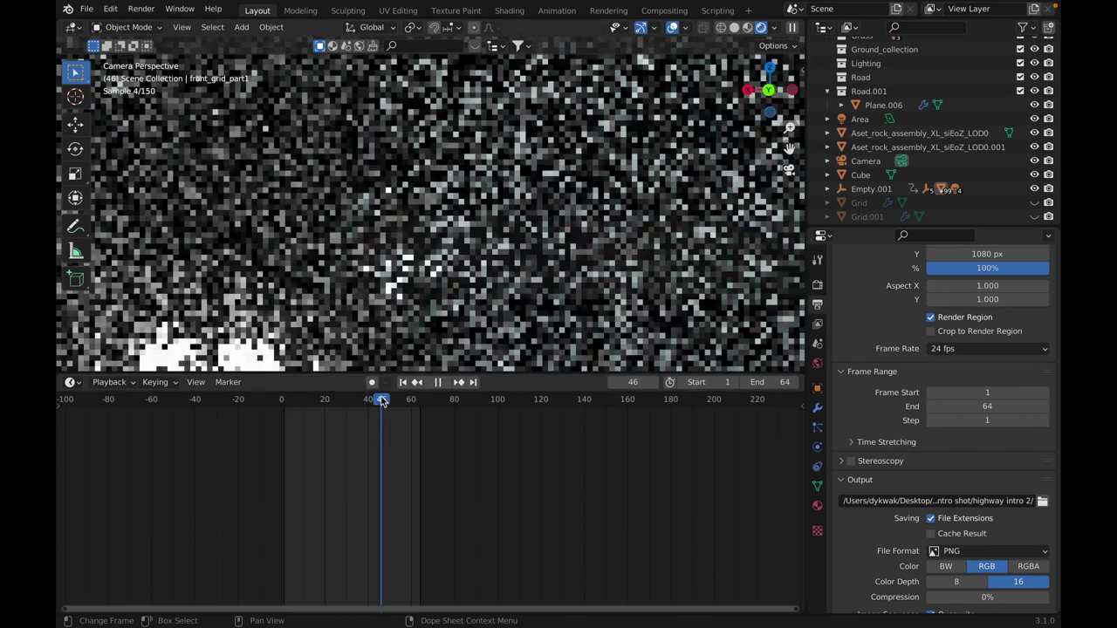
pyautogui.scroll(-5, 377, 236)
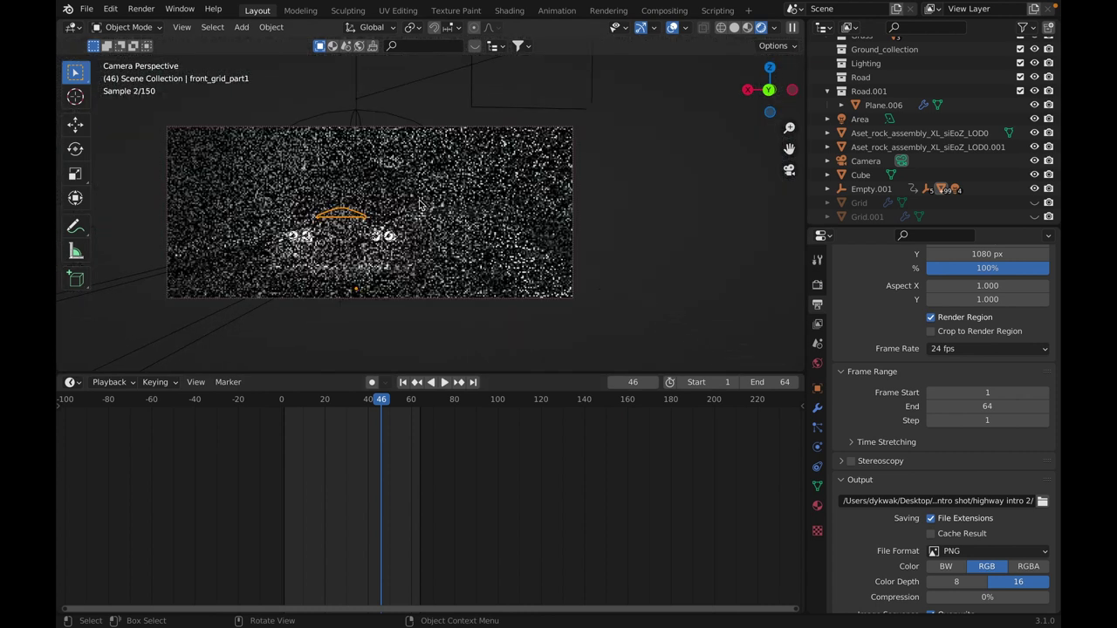
pyautogui.click(672, 27)
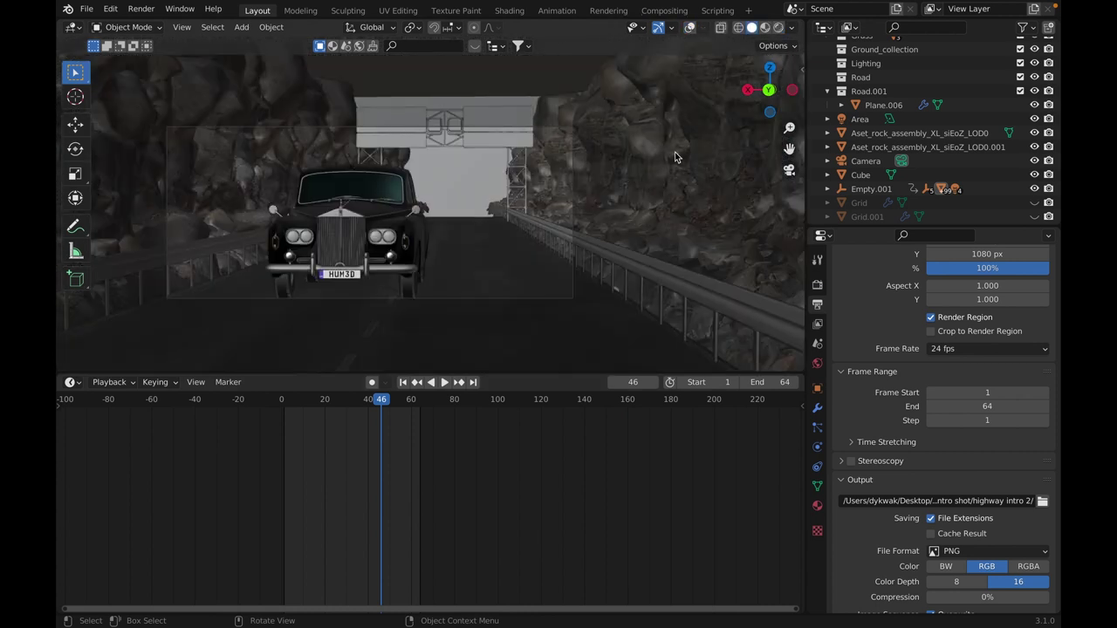
# Turn the overlays back on, select the Area light above the highway, and frame it in the view.
pyautogui.keyDown('shift'); pyautogui.moveTo(759, 91); pyautogui.dragTo(658, 90, button='middle'); pyautogui.keyUp('shift')
pyautogui.click(691, 27)
pyautogui.keyDown('shift'); pyautogui.moveTo(555, 131); pyautogui.dragTo(543, 154, button='middle'); pyautogui.keyUp('shift')
pyautogui.scroll(2, 471, 131)
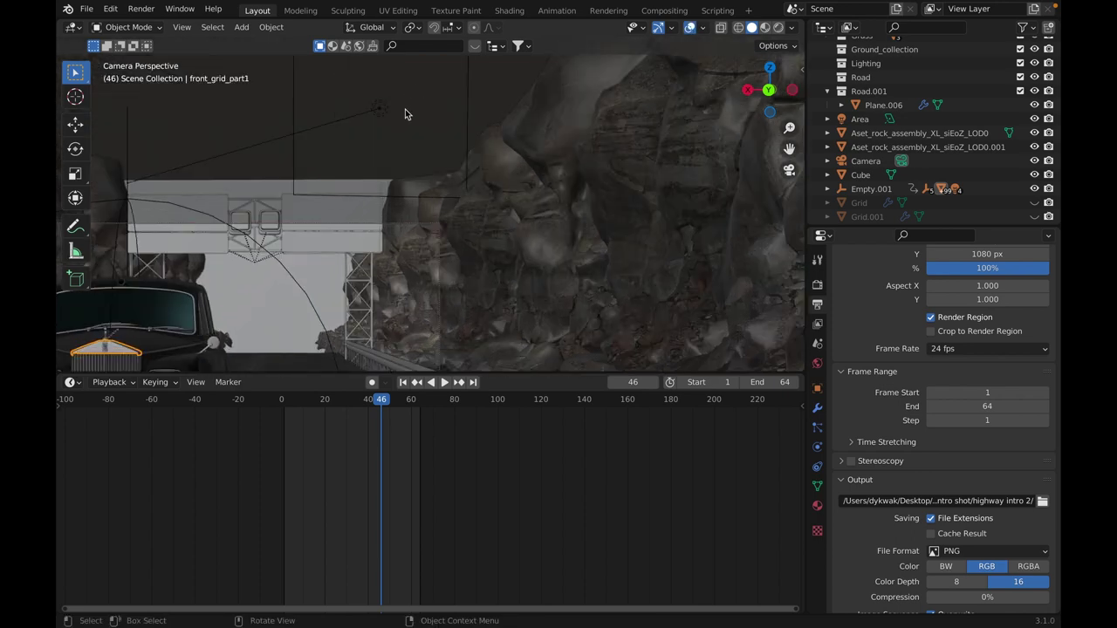
pyautogui.click(384, 107)
pyautogui.moveTo(531, 214); pyautogui.dragTo(543, 165, button='middle')
pyautogui.press('KP_Decimal')
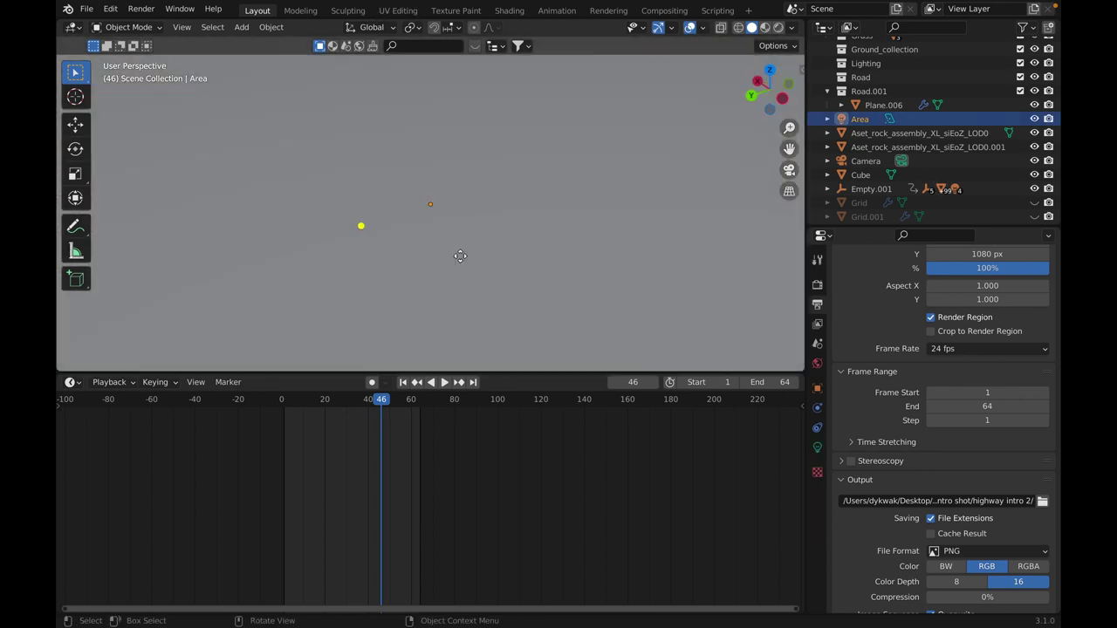
# Compare the rendered camera view with the Area light hidden and unhidden, and show the light's settings.
pyautogui.press('z')
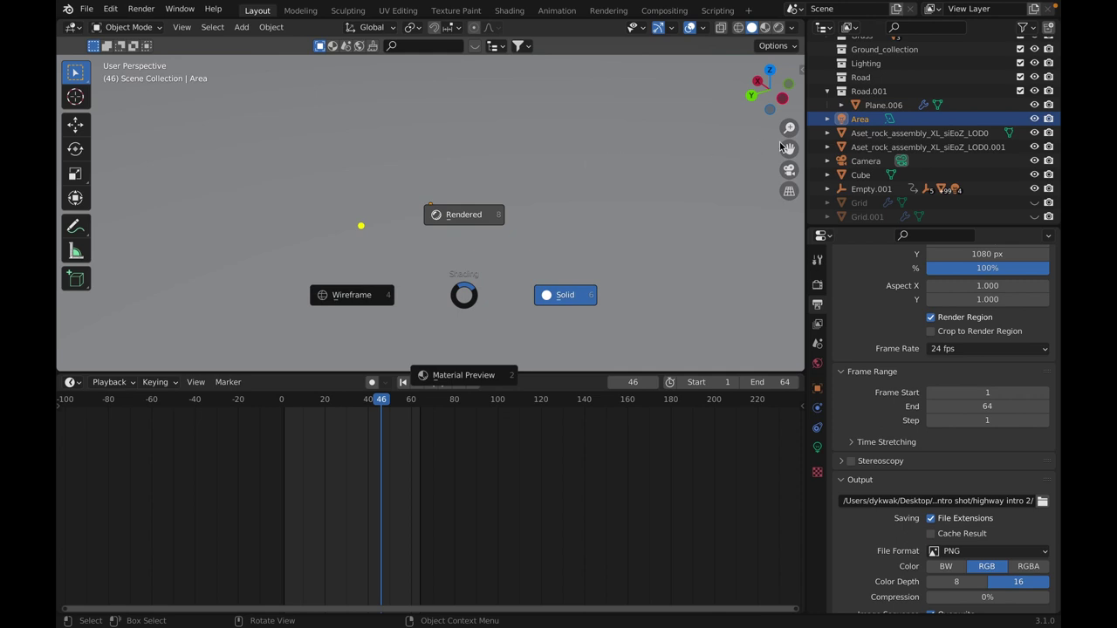
pyautogui.press('8')
pyautogui.click(789, 171)
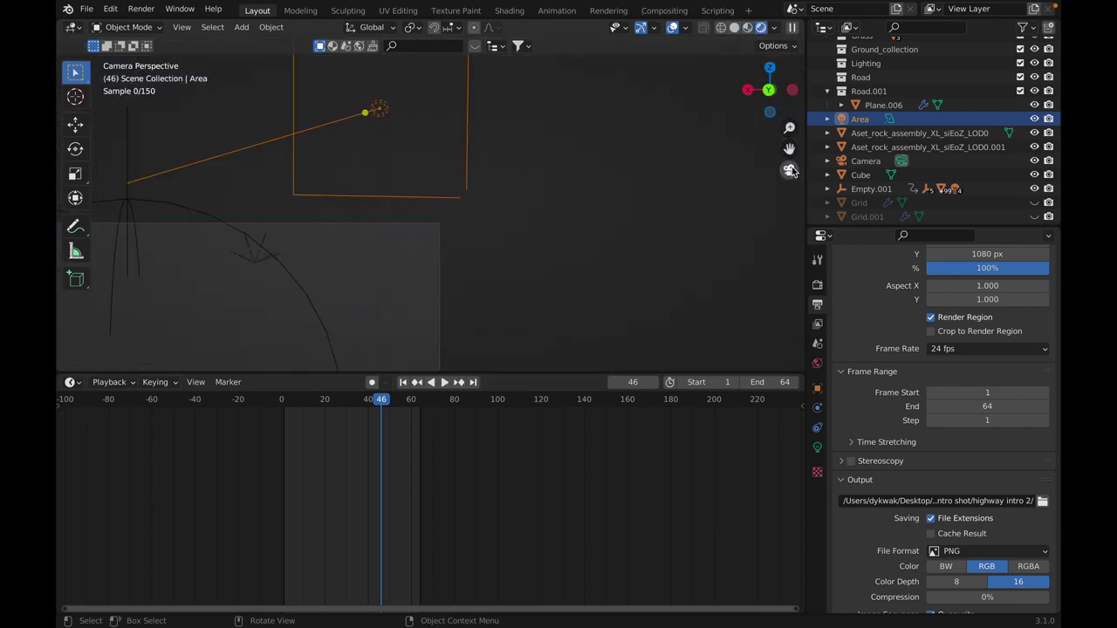
pyautogui.scroll(2, 566, 153)
pyautogui.press('h')
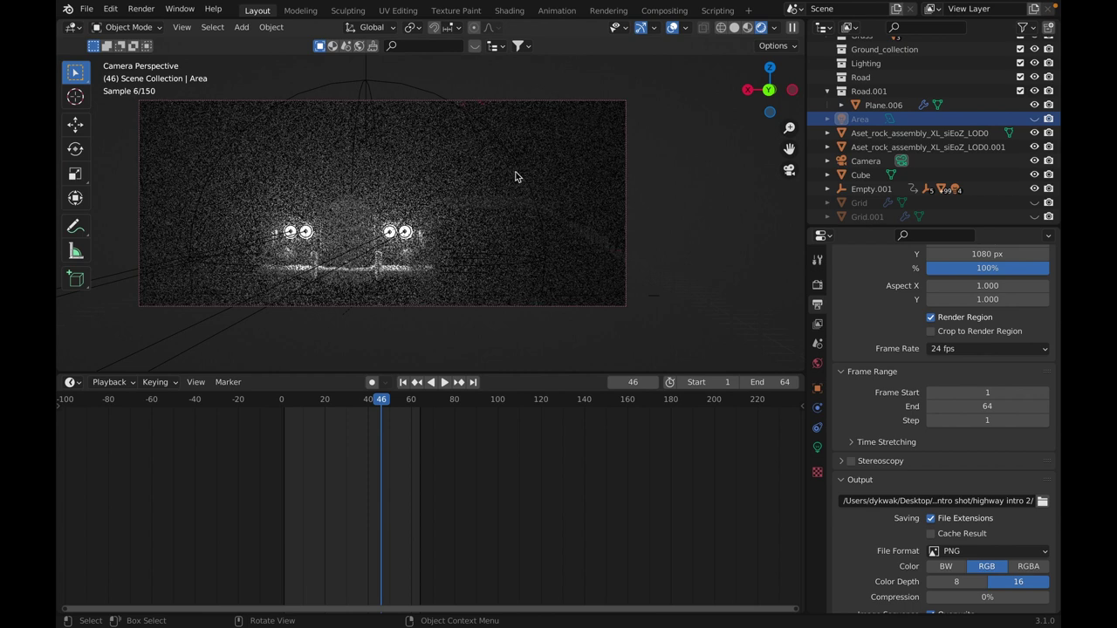
pyautogui.hotkey('alt', 'h')
pyautogui.click(817, 447)
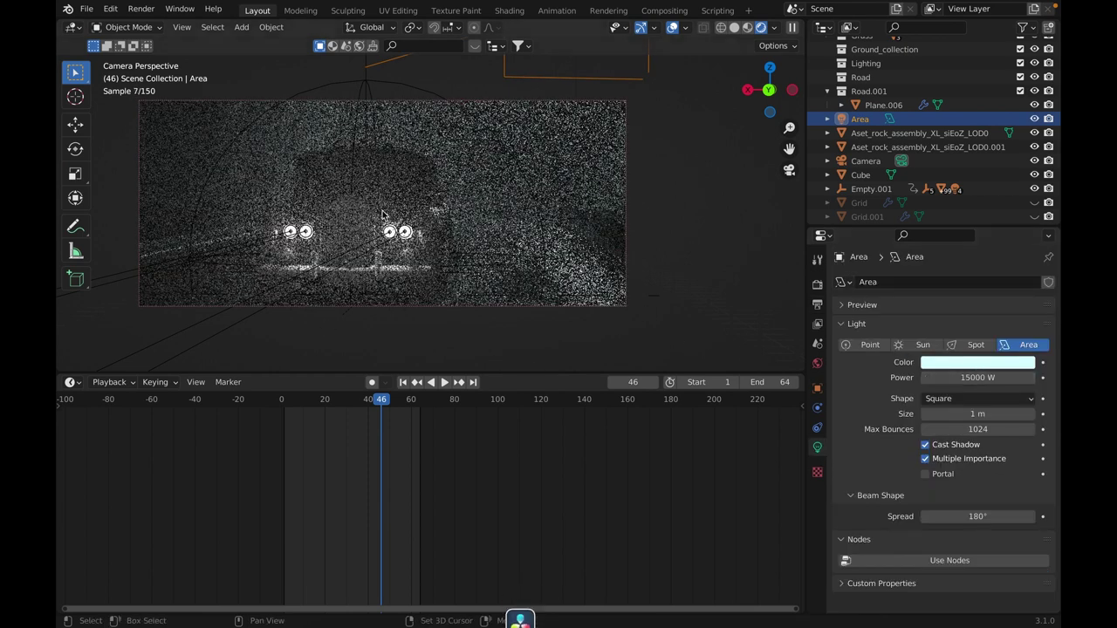
# Preview frame 23 in the rendered camera view, select the road Plane.006, and toggle the overlays to examine its reflections.
pyautogui.click(330, 399)
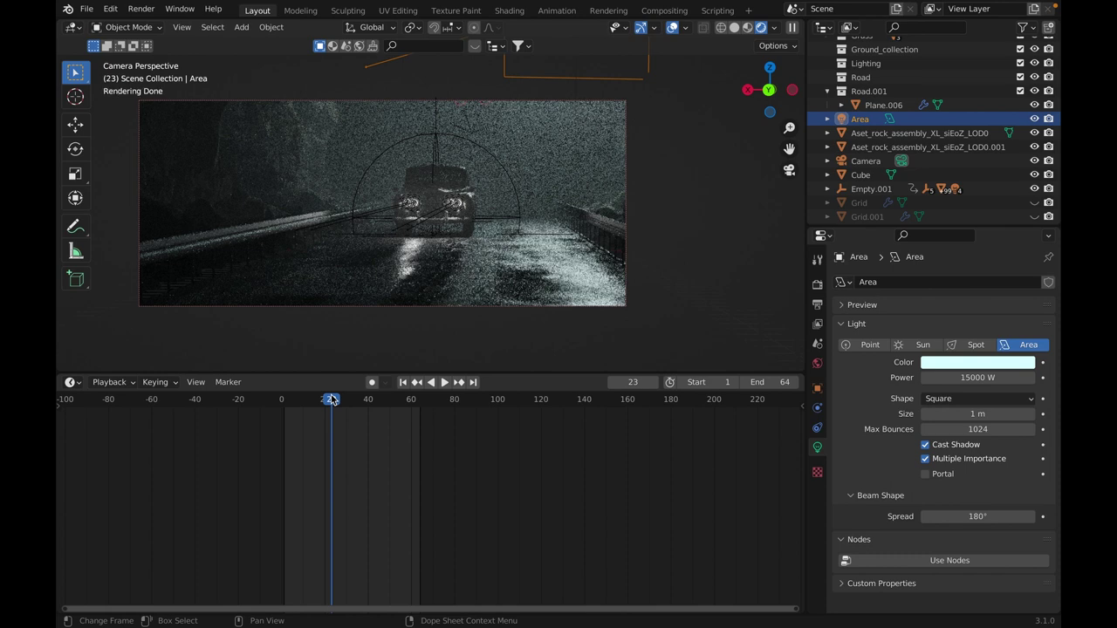
pyautogui.click(550, 270)
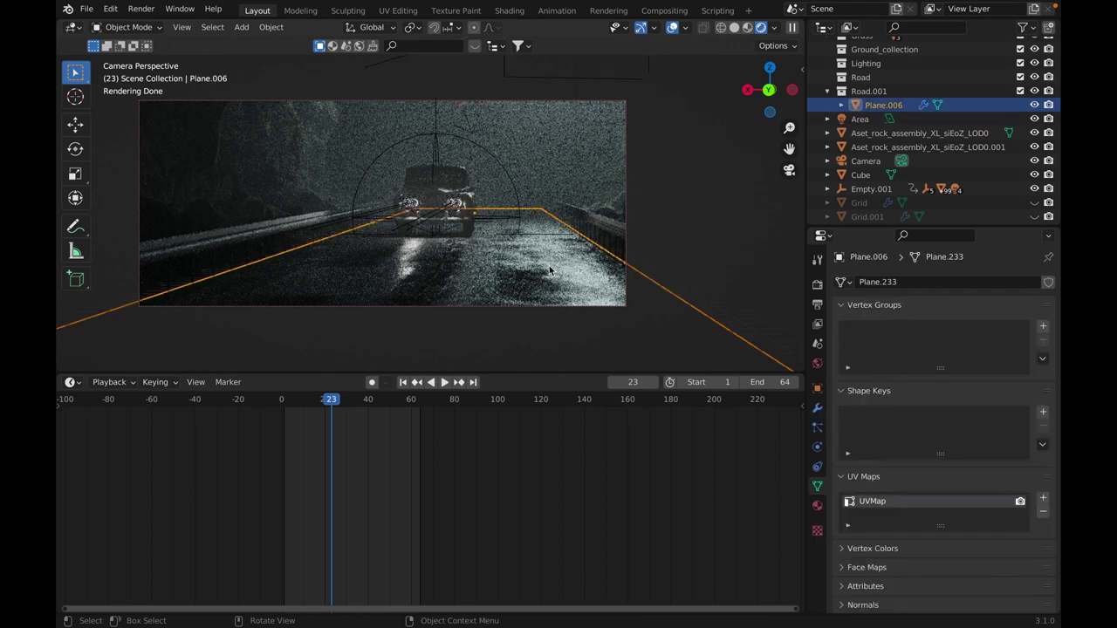
pyautogui.click(545, 252)
pyautogui.click(518, 254)
pyautogui.click(672, 27)
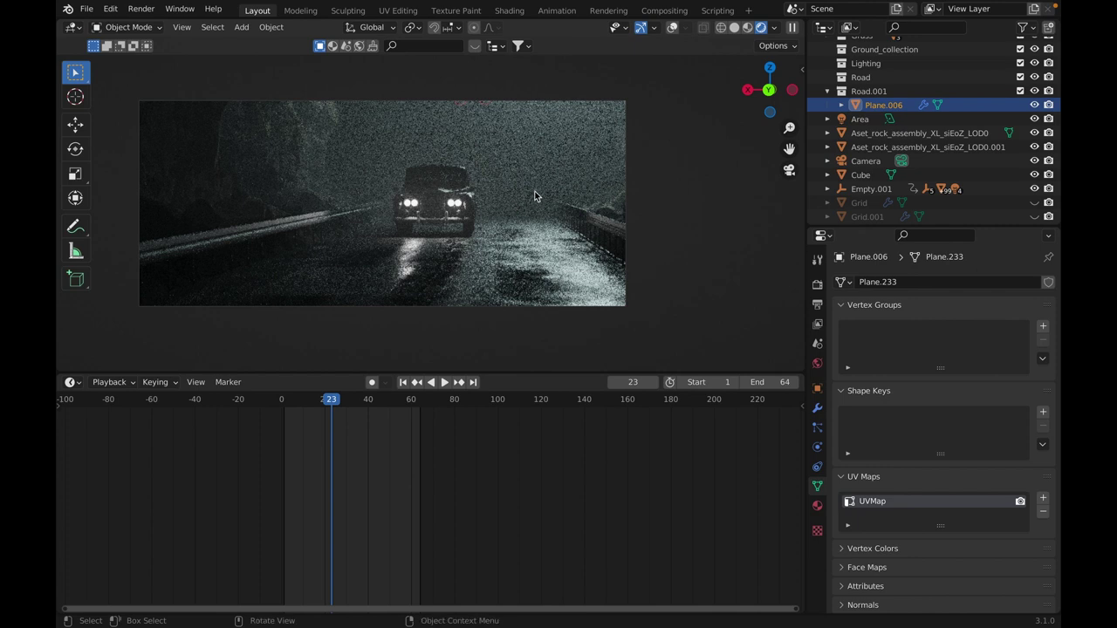
pyautogui.click(672, 29)
pyautogui.click(673, 29)
pyautogui.click(673, 29)
# Return to Solid shading and hide the Cube enclosing the highway.
pyautogui.press('z')
pyautogui.click(403, 260)
pyautogui.scroll(5, 552, 204)
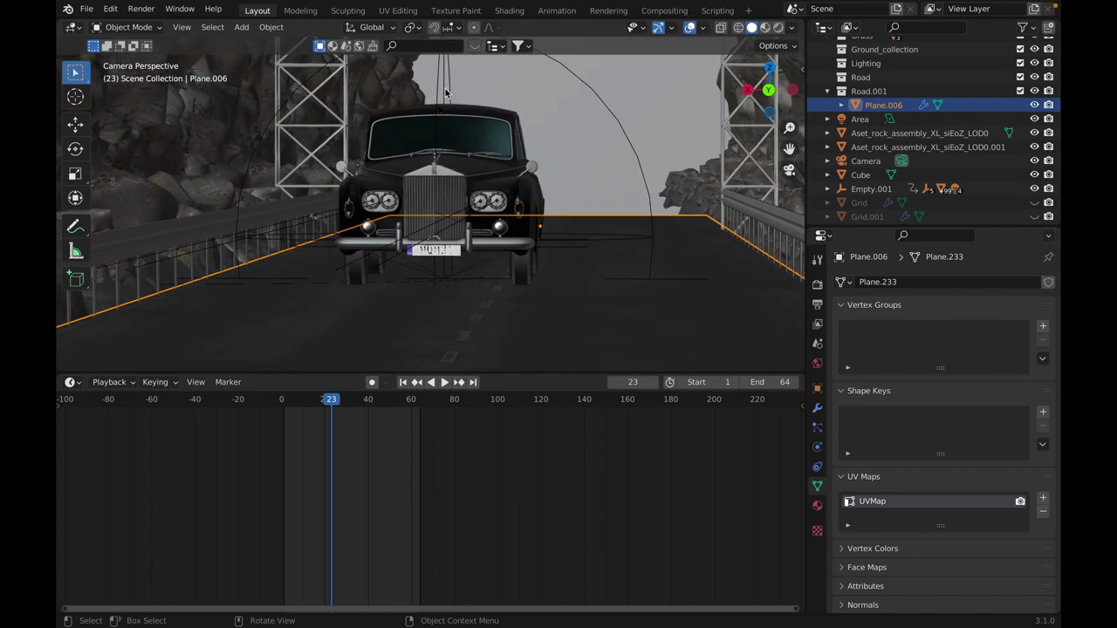
pyautogui.click(445, 93)
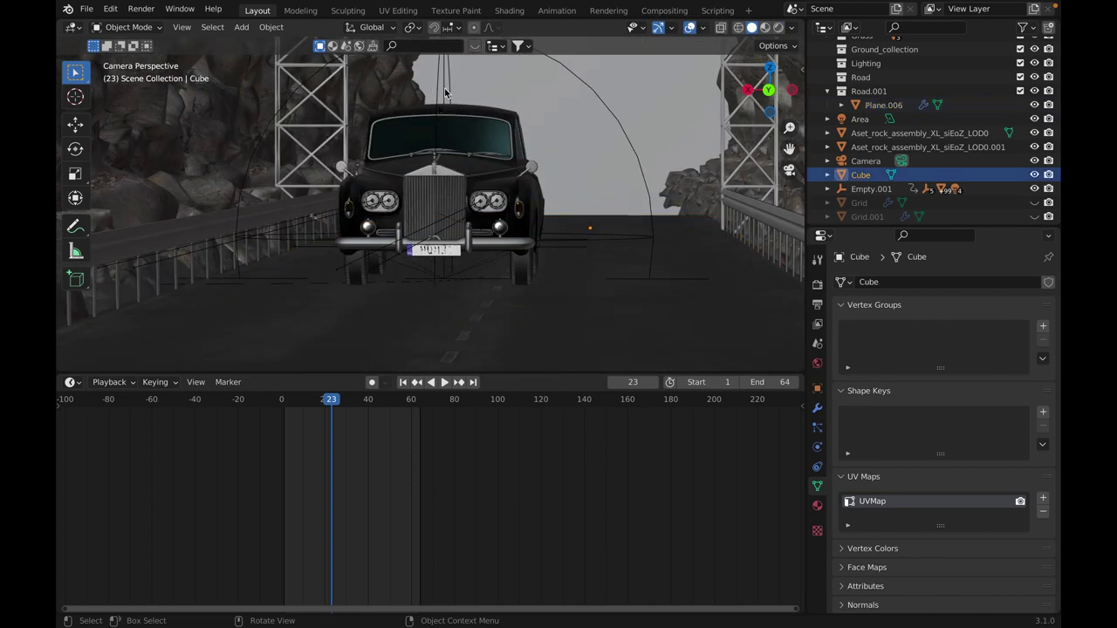
pyautogui.press('KP_Decimal')
pyautogui.scroll(12, 510, 232)
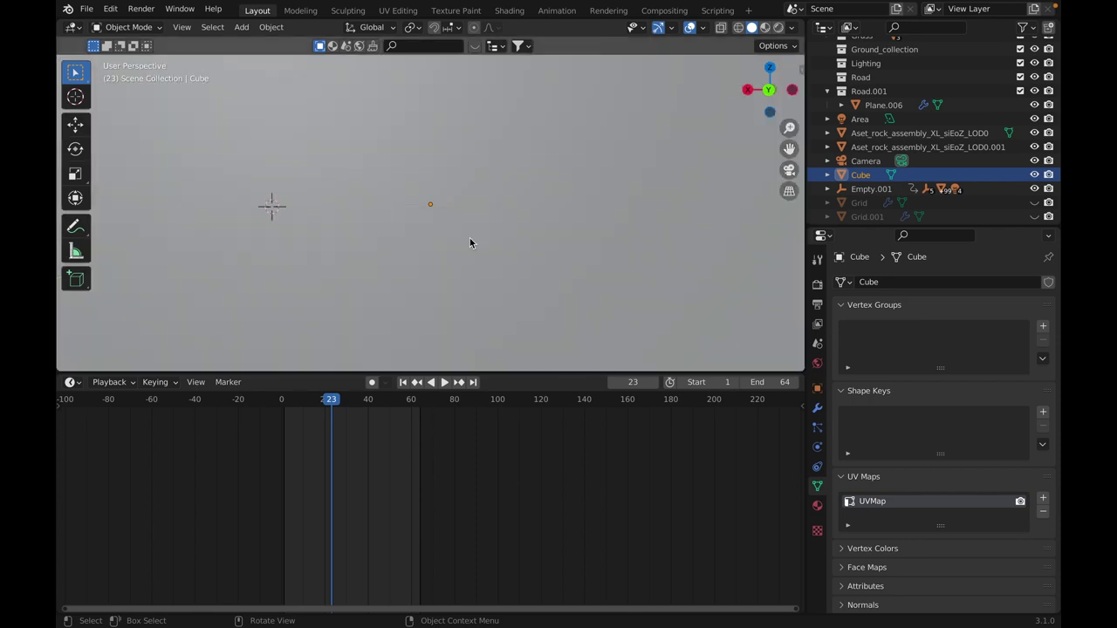
pyautogui.scroll(-4, 523, 218)
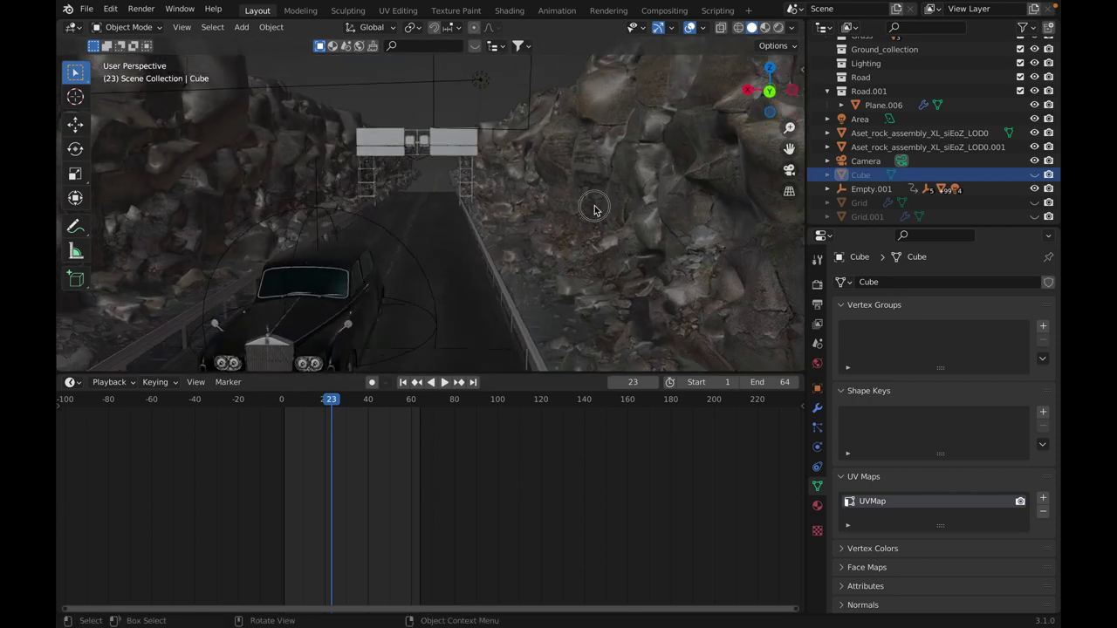
# Try moving the rock wall Aset_rock_assembly_XL_siEoZ_LOD0.001 across the road and undo the move.
pyautogui.click(594, 204)
pyautogui.press('g')
pyautogui.click(158, 197)
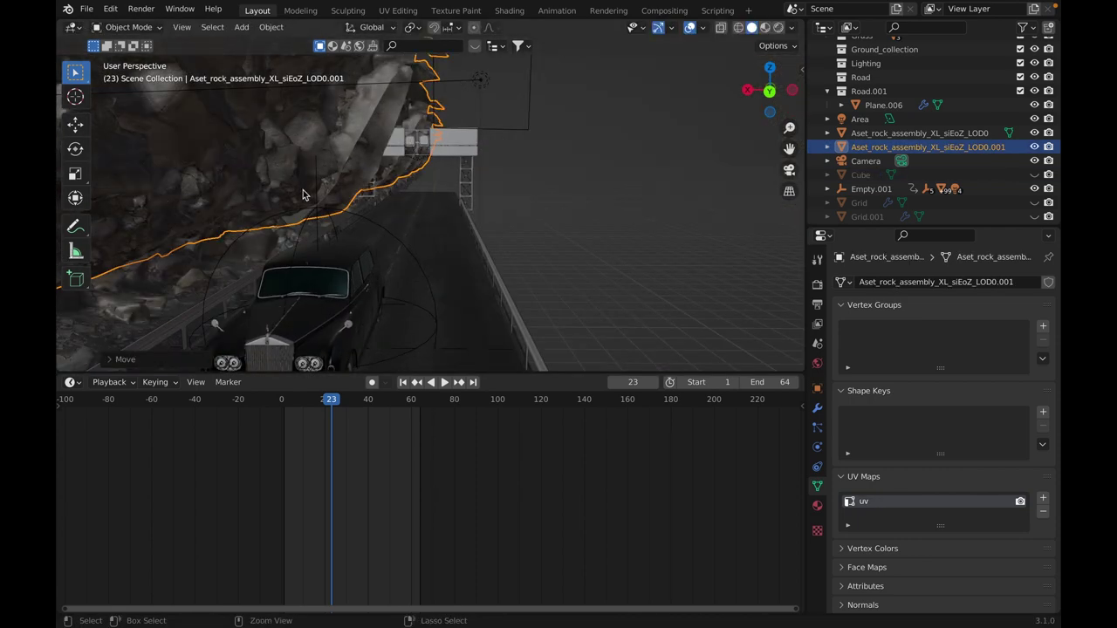
pyautogui.hotkey('ctrl', 'z')
# Hide both rock walls beside the highway.
pyautogui.press('h')
pyautogui.click(297, 190)
pyautogui.press('h')
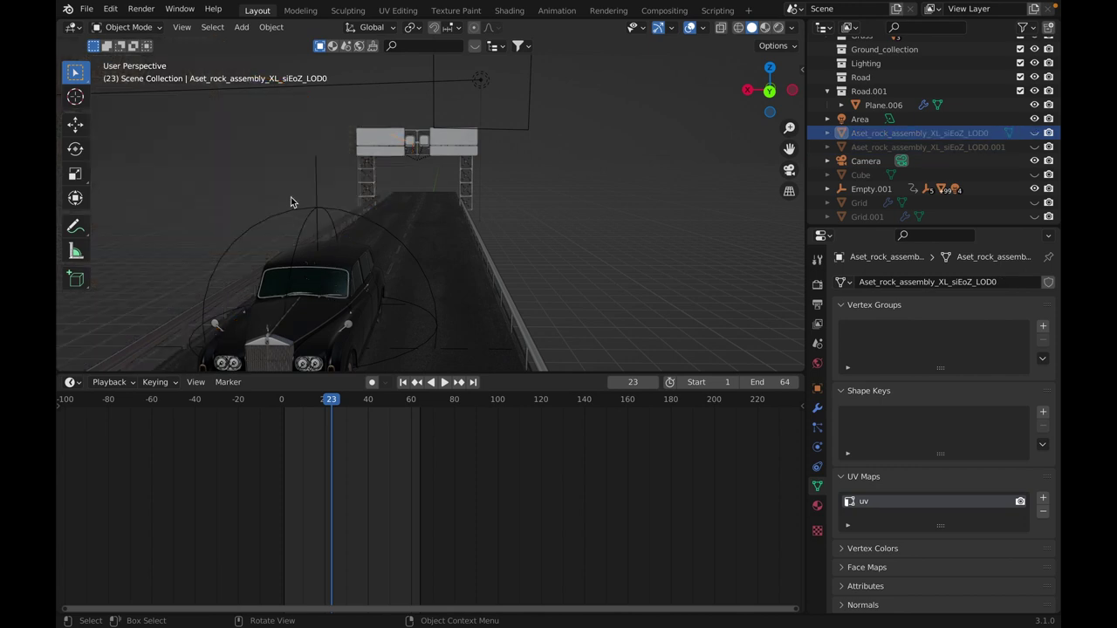
# Frame the car, view it from its front corner, and select its plain-axes empty Empty.001.
pyautogui.click(305, 281)
pyautogui.press('KP_Decimal')
pyautogui.moveTo(501, 209); pyautogui.dragTo(476, 142, button='middle')
pyautogui.scroll(-6, 381, 244)
pyautogui.scroll(5, 463, 243)
pyautogui.click(483, 86)
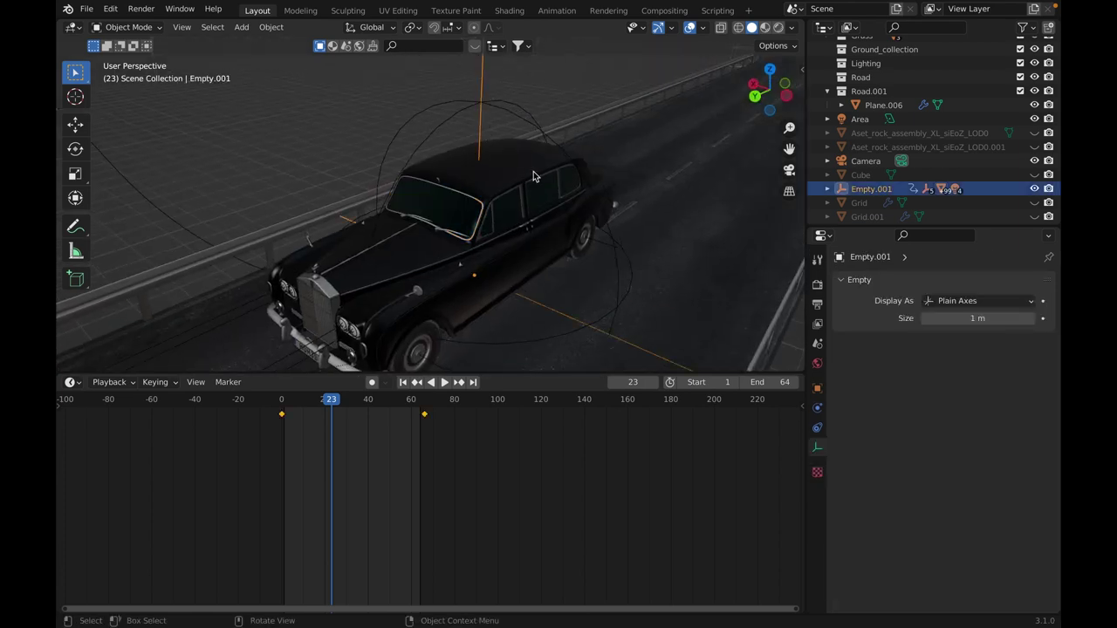
# View the car from the other side and try moving it by its Empty.001.
pyautogui.keyDown('shift'); pyautogui.moveTo(513, 191); pyautogui.dragTo(441, 145, button='middle'); pyautogui.keyUp('shift')
pyautogui.scroll(3, 462, 262)
pyautogui.moveTo(462, 262); pyautogui.dragTo(536, 165, button='middle')
pyautogui.scroll(-4, 475, 221)
pyautogui.scroll(2, 486, 182)
pyautogui.press('g')
pyautogui.rightClick(439, 192)
# Try lifting the car body with its sphere-shaped empty.
pyautogui.click(463, 133)
pyautogui.press('g')
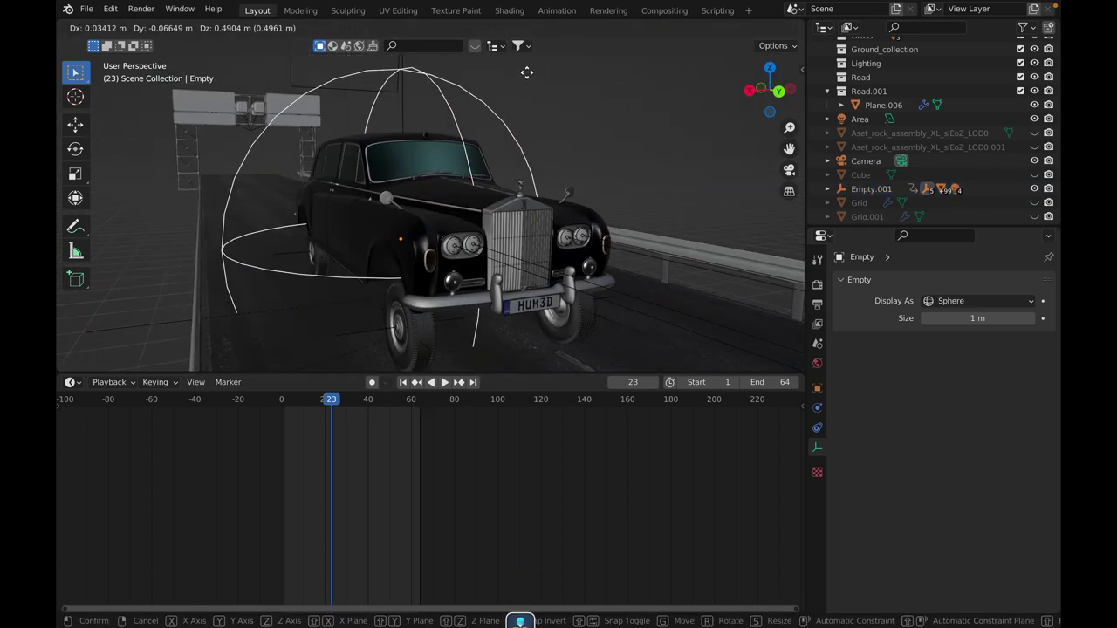
pyautogui.click(590, 276)
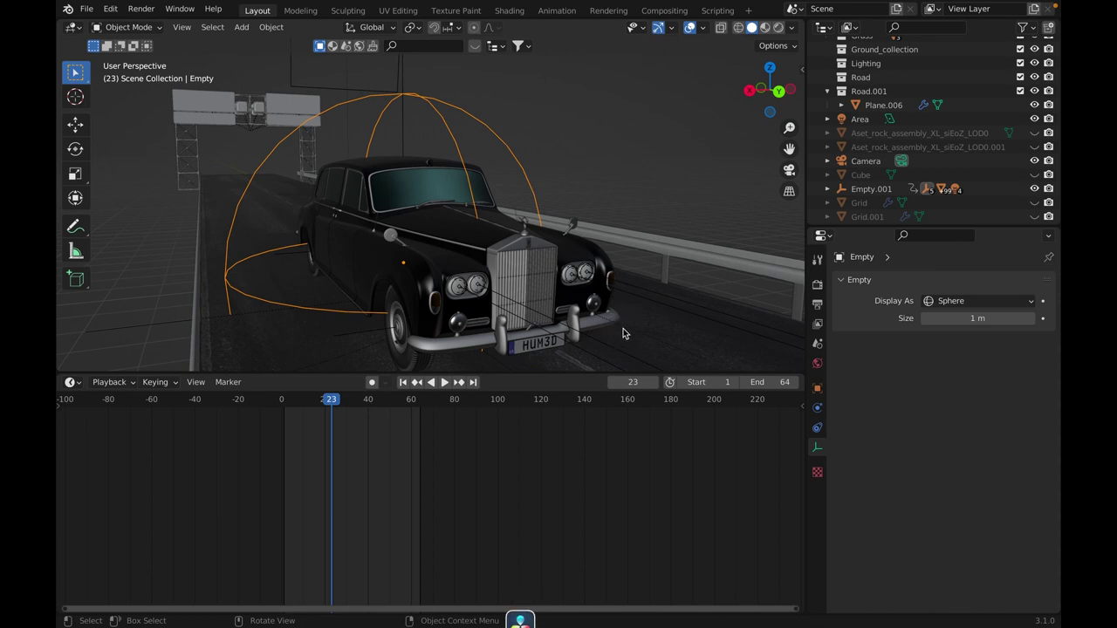
# View the car from its other side and try moving the front wheel by its plain-axes empty Empty.004.
pyautogui.click(623, 328)
pyautogui.moveTo(623, 328); pyautogui.dragTo(365, 274, button='middle')
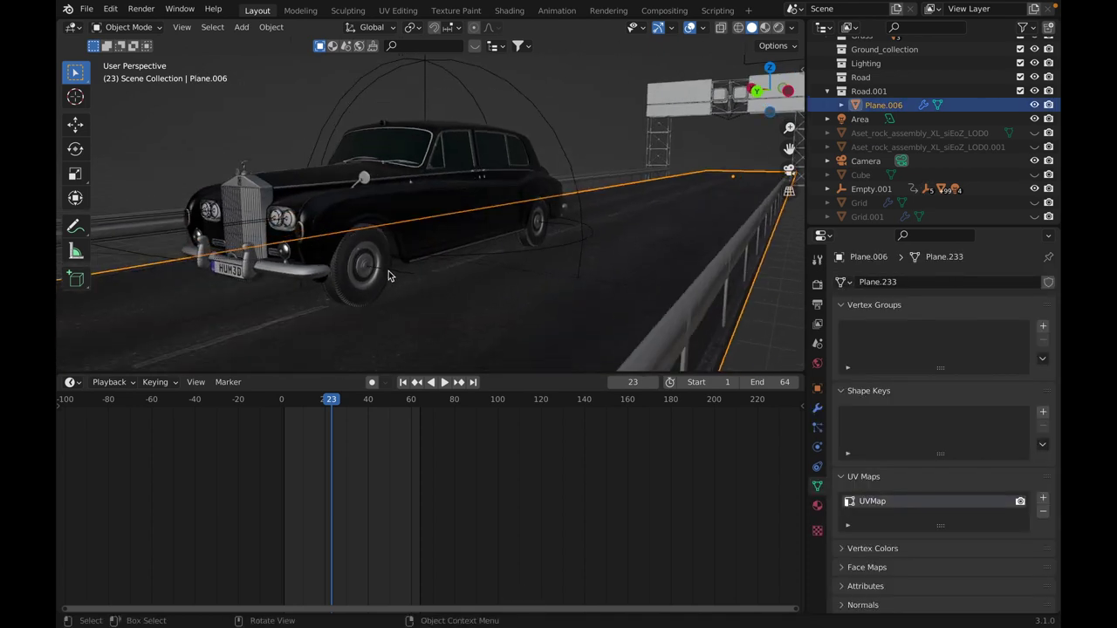
pyautogui.click(389, 272)
pyautogui.click(403, 271)
pyautogui.press('g')
pyautogui.rightClick(527, 150)
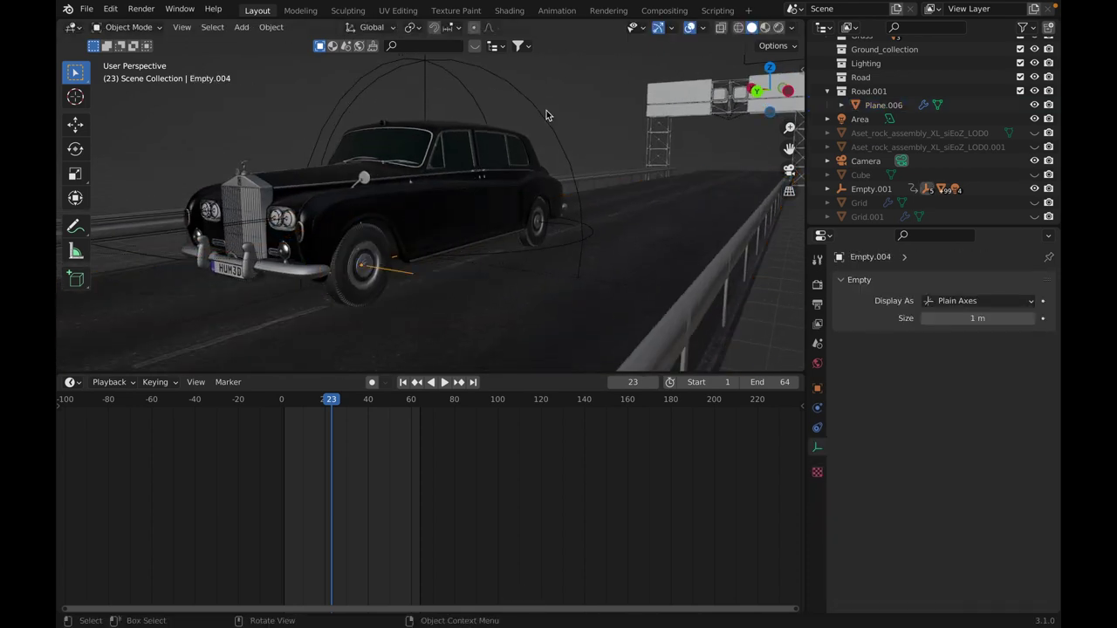
# Try moving the car body with its sphere empty and rotating it about the X and Y axes.
pyautogui.click(566, 148)
pyautogui.press('g')
pyautogui.press('Escape')
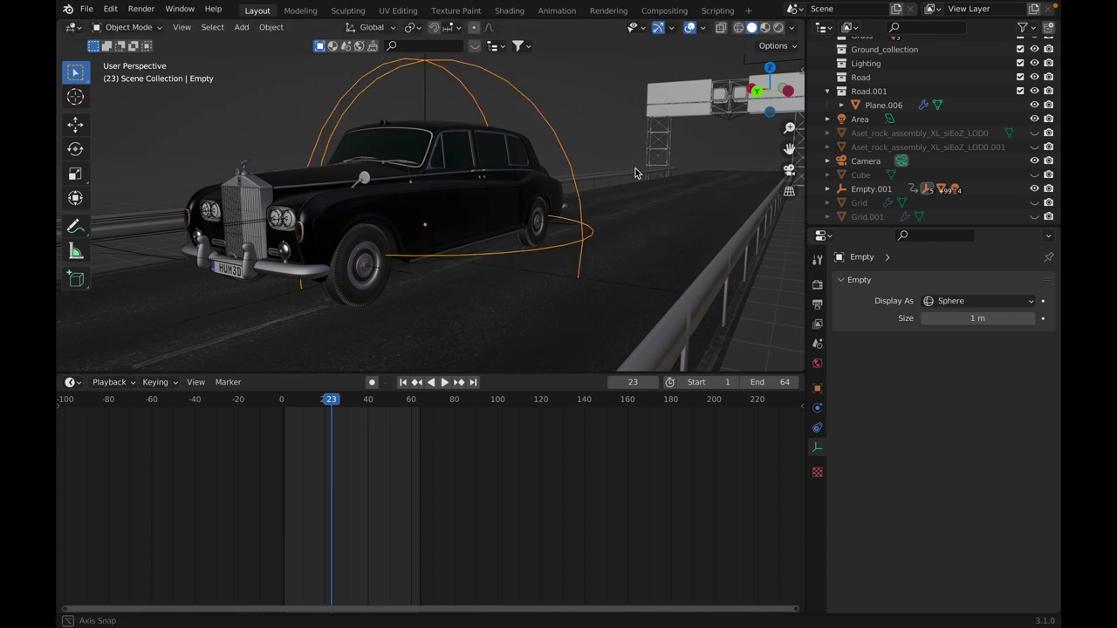
pyautogui.press('r')
pyautogui.moveTo(636, 169); pyautogui.dragTo(685, 204, button='middle')
pyautogui.press('x')
pyautogui.rightClick(656, 193)
pyautogui.press('r')
pyautogui.press('y')
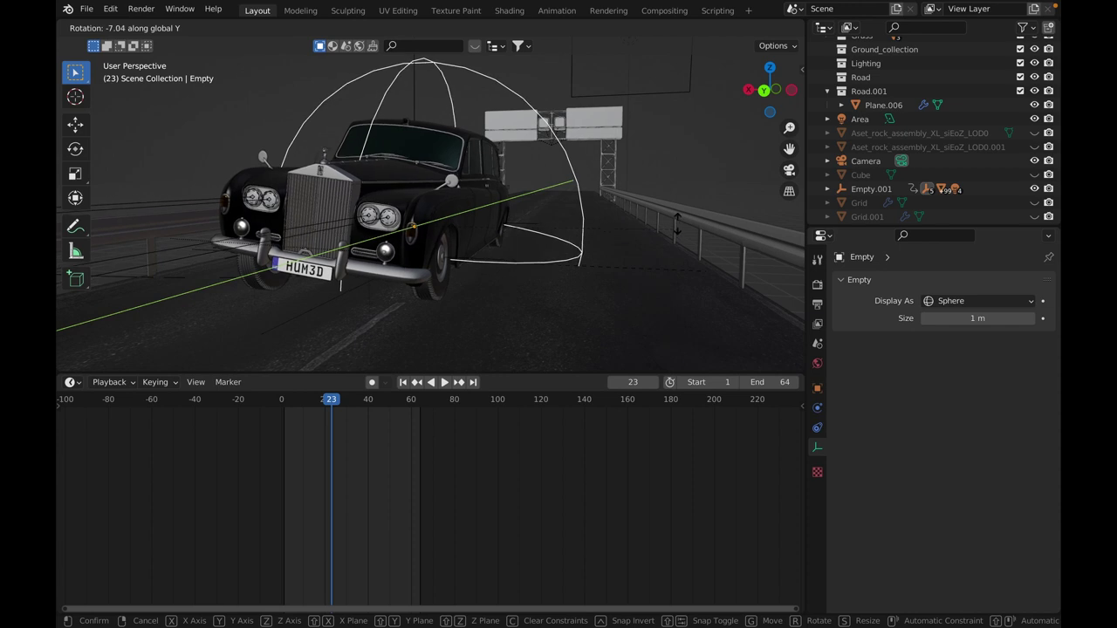
pyautogui.rightClick(667, 157)
# View the whole highway from outside and check the shot's full frame through the scene camera.
pyautogui.moveTo(668, 157); pyautogui.dragTo(565, 199, button='middle')
pyautogui.scroll(-6, 567, 202)
pyautogui.click(548, 281)
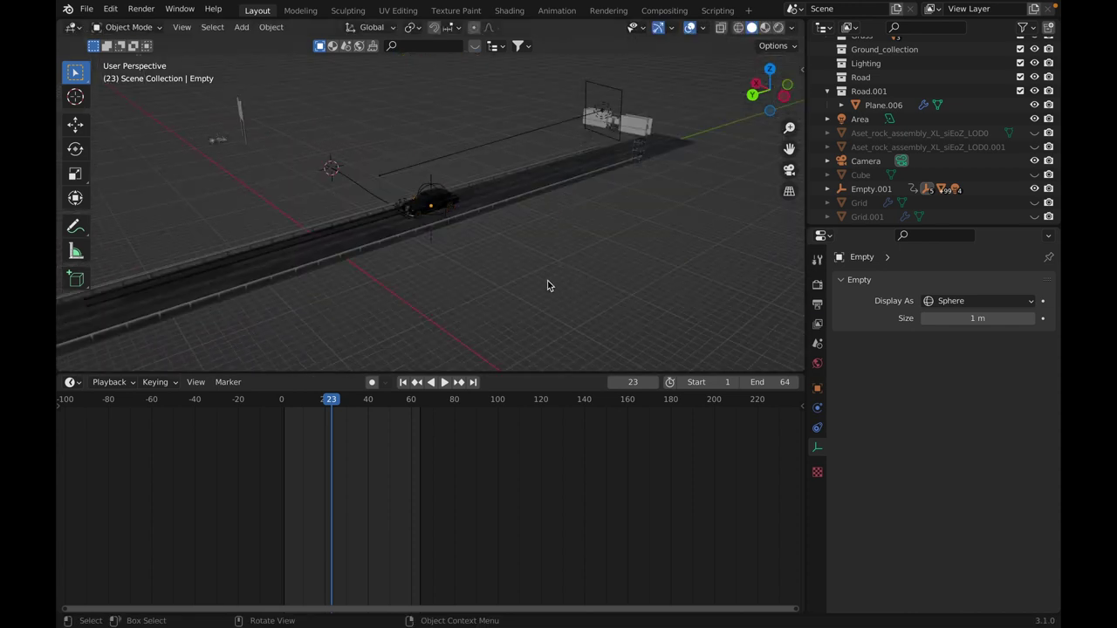
pyautogui.moveTo(593, 276); pyautogui.dragTo(760, 219, button='middle')
pyautogui.click(789, 170)
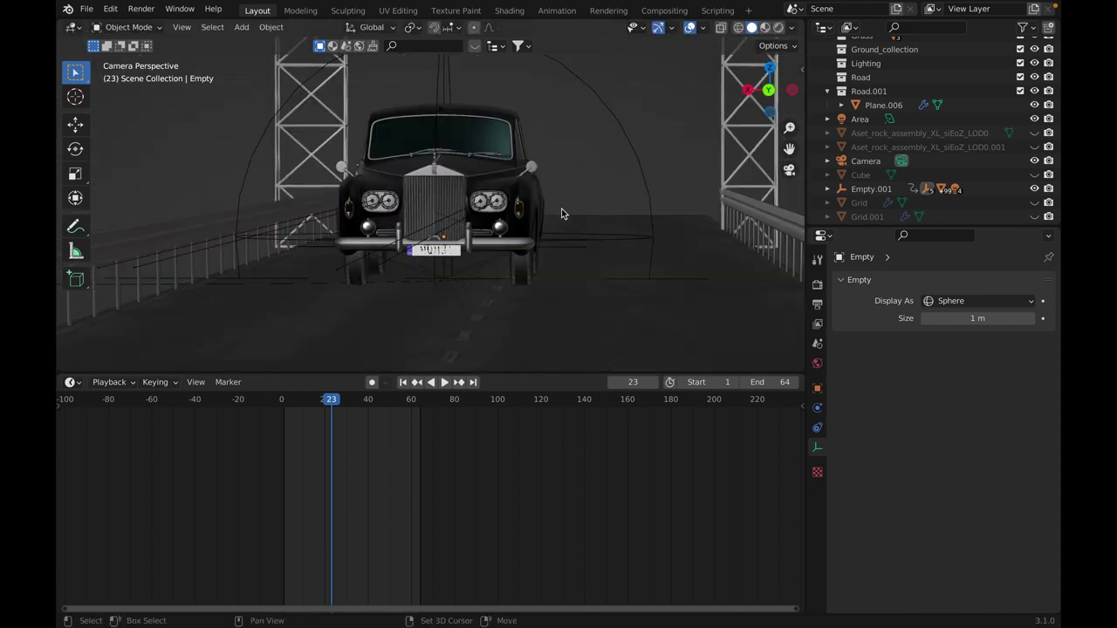
pyautogui.scroll(-3, 547, 232)
pyautogui.scroll(-2, 204, 132)
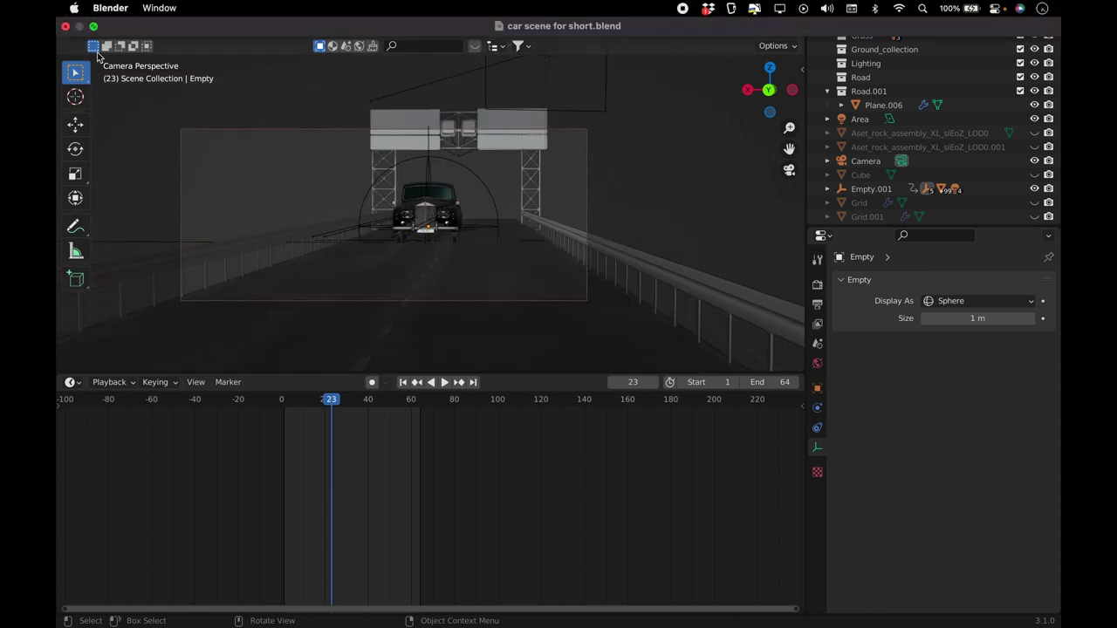
# Open the hotel entrance scene file in place of the highway scene.
pyautogui.click(87, 10)
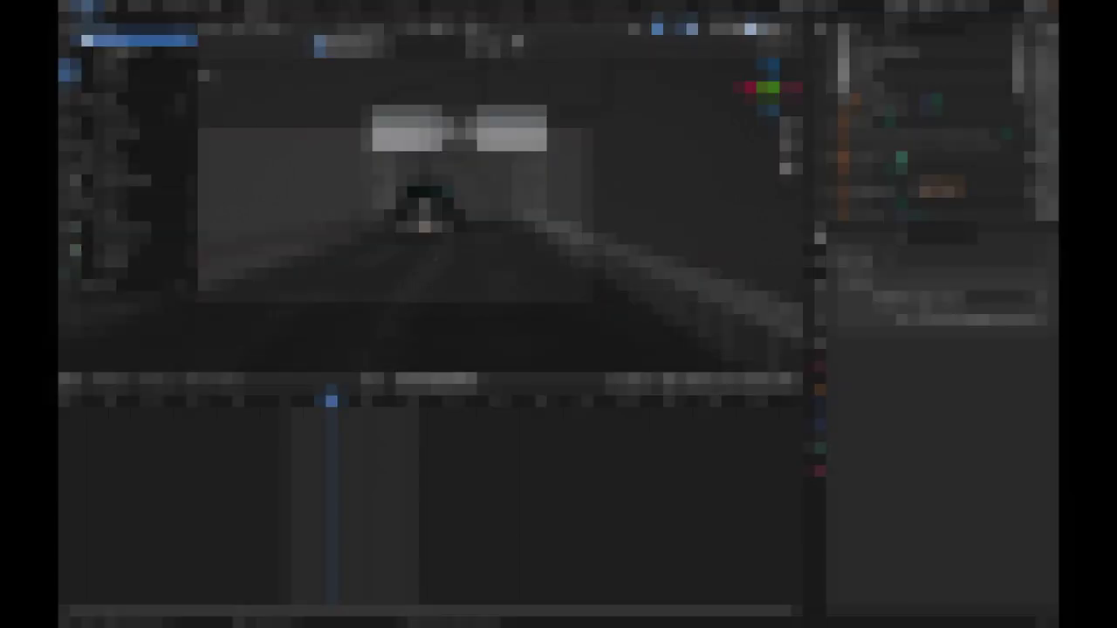
pyautogui.moveTo(131, 53)
pyautogui.click(140, 43)
pyautogui.click(494, 337)
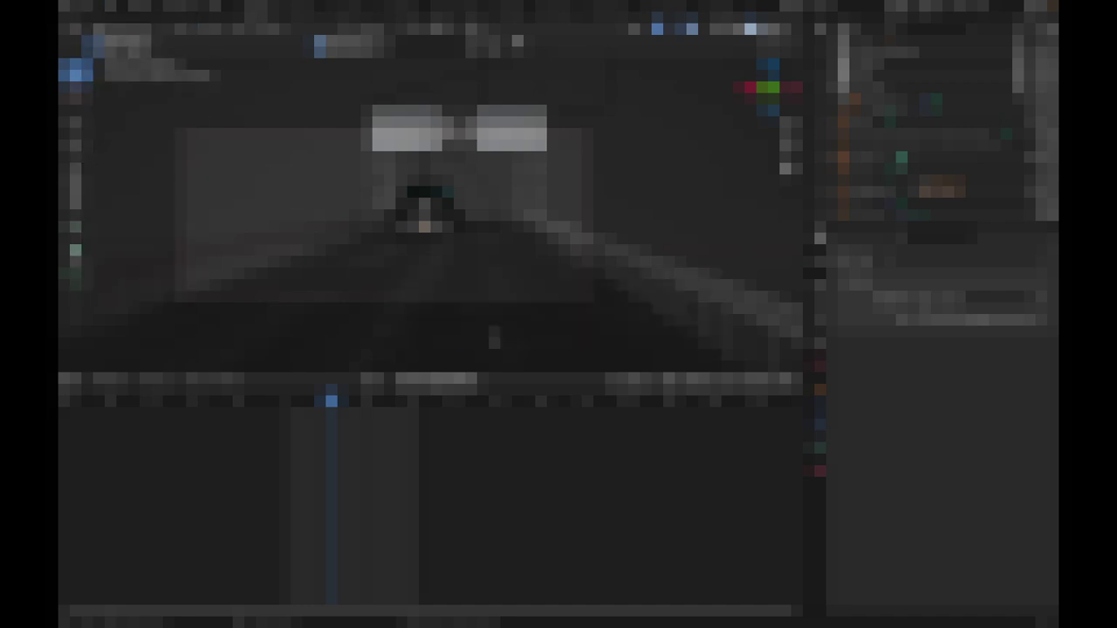
pyautogui.scroll(-2, 826, 276)
pyautogui.scroll(-2, 611, 350)
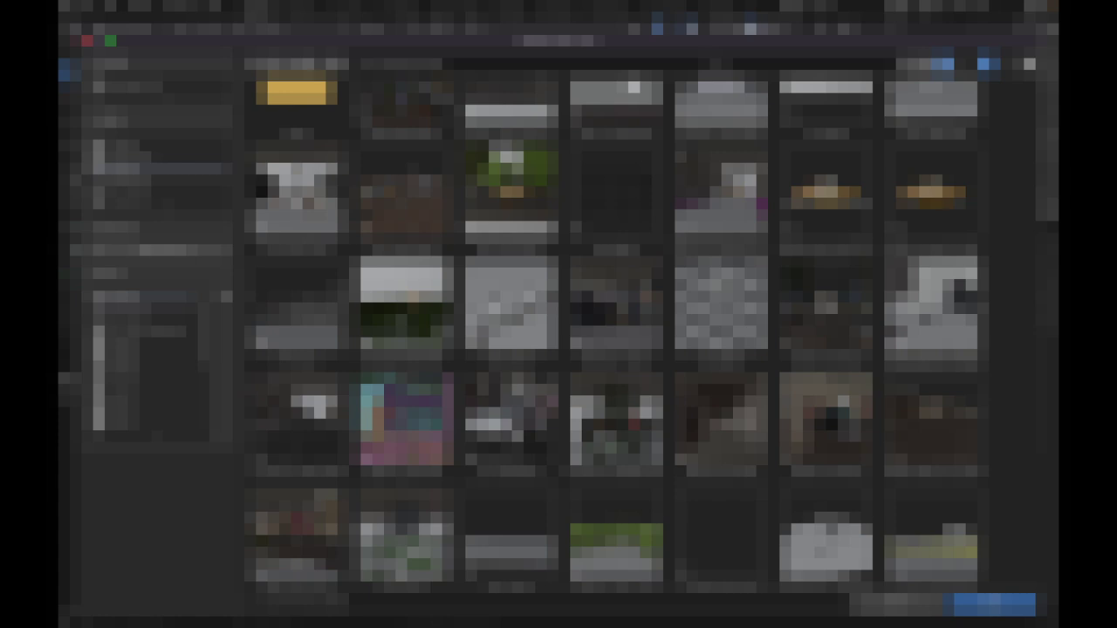
pyautogui.doubleClick(971, 307)
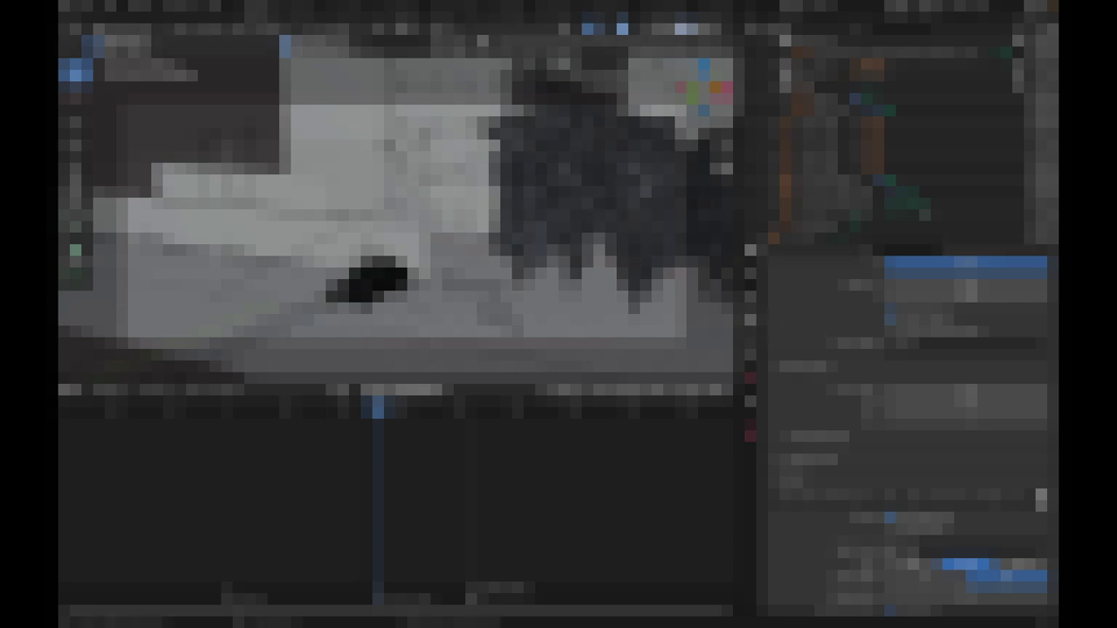
# Preview the hotel shot in Rendered shading and return the viewport to Solid shading.
pyautogui.press('z')
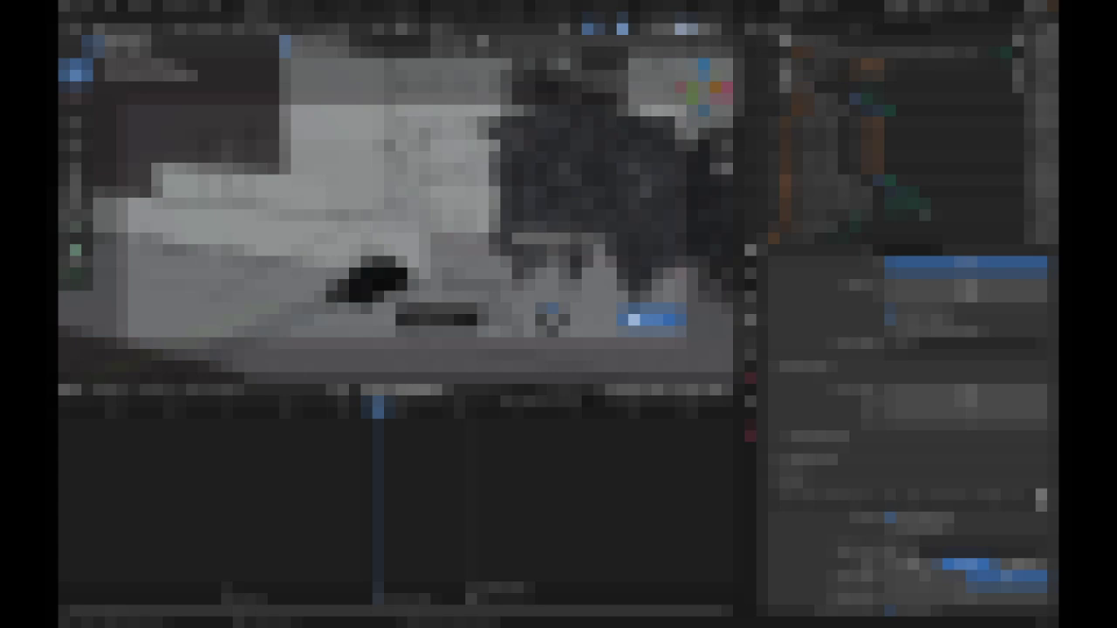
pyautogui.click(550, 238)
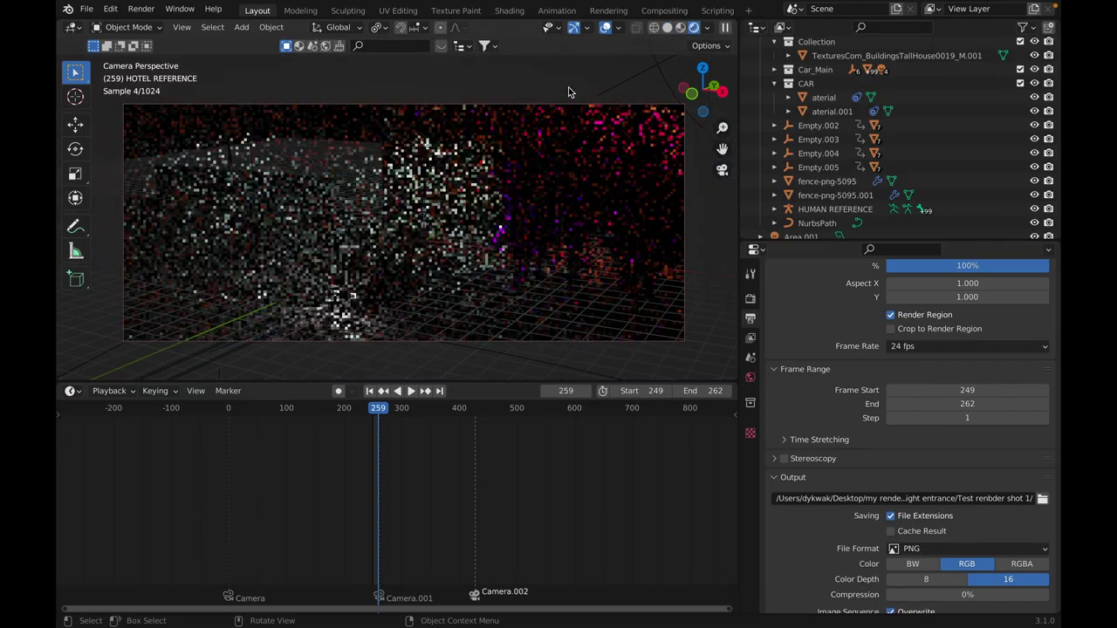
pyautogui.press('z')
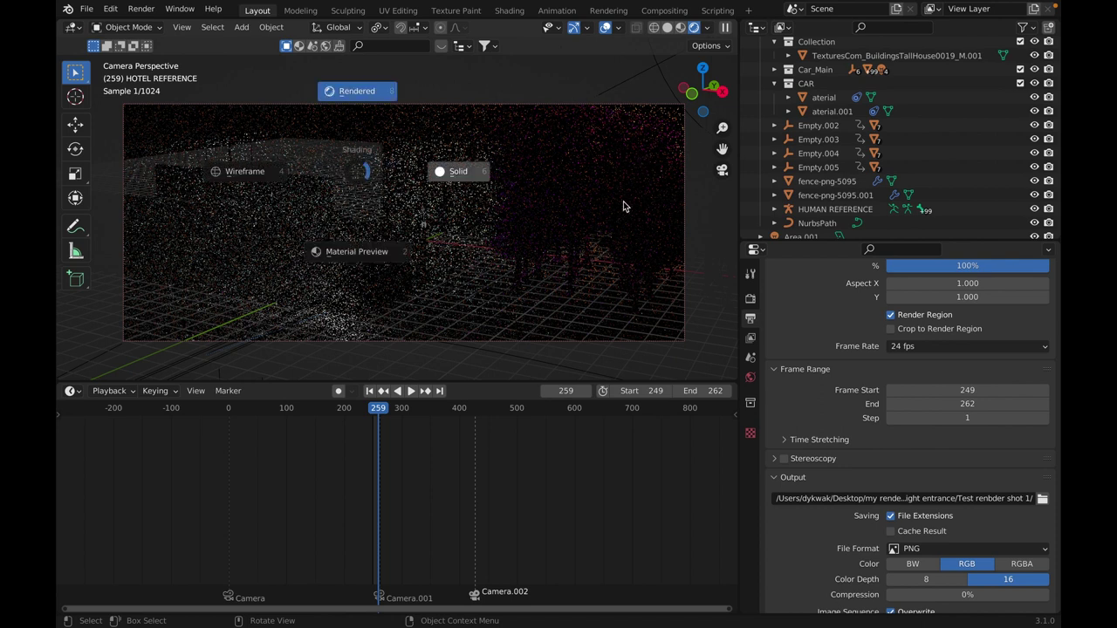
pyautogui.click(623, 207)
# Select the tree TSB_Camptotheca_Acuminata_01_high.002 and view the tree cluster from outside the camera in Solid shading.
pyautogui.scroll(5, 495, 188)
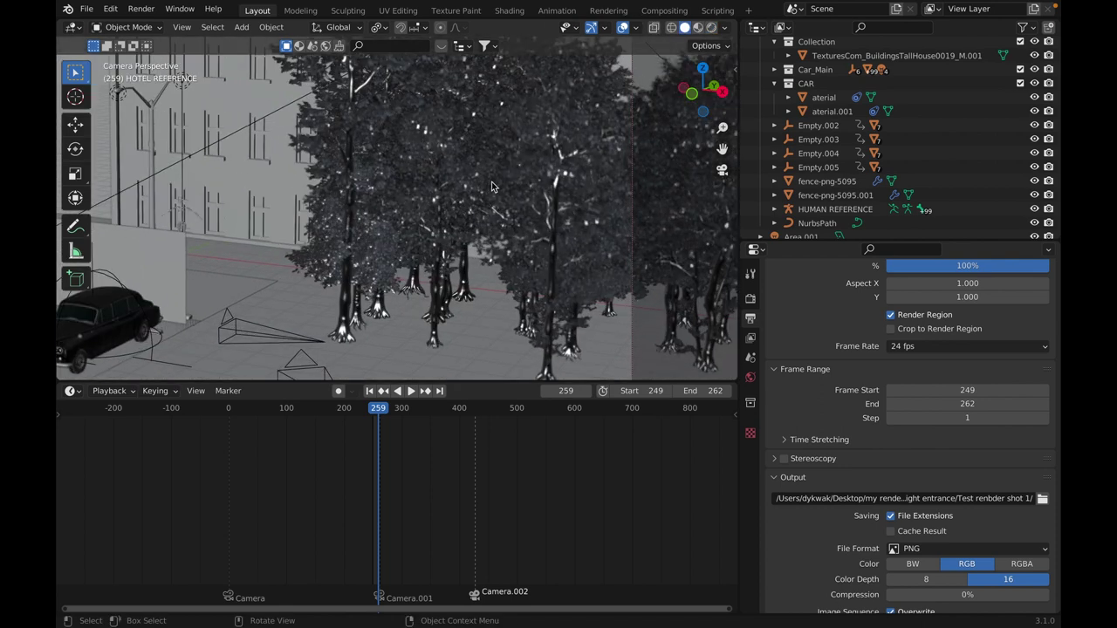
pyautogui.click(490, 187)
pyautogui.moveTo(489, 187); pyautogui.dragTo(467, 179, button='middle')
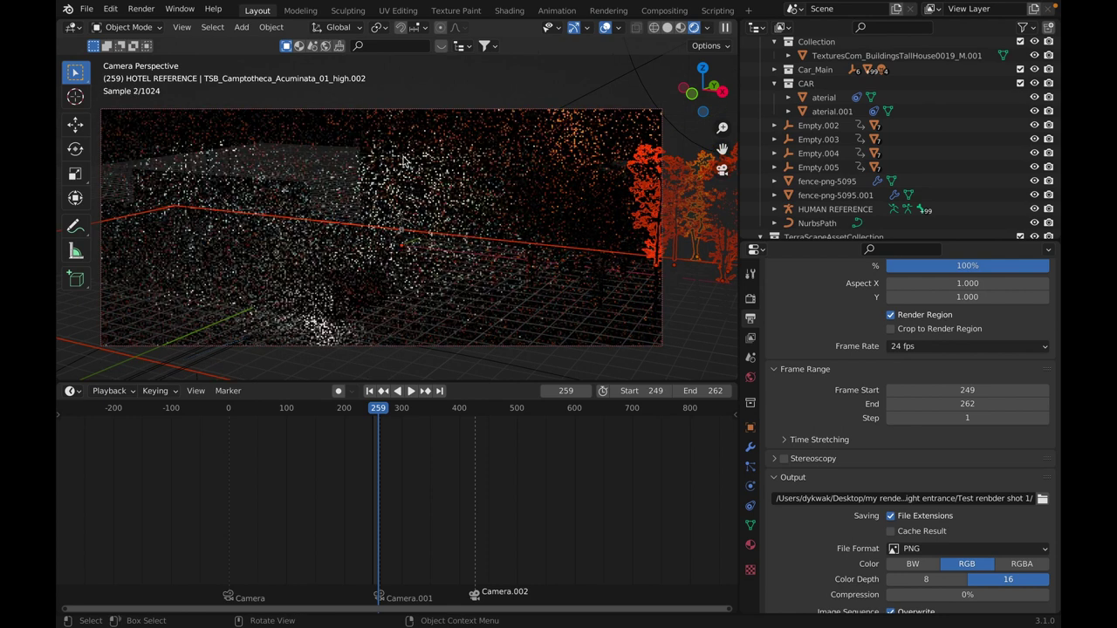
pyautogui.press('z')
pyautogui.click(644, 193)
pyautogui.moveTo(644, 192)
pyautogui.mouseDown(button='middle')
pyautogui.moveTo(542, 214)
pyautogui.moveTo(699, 272)
pyautogui.mouseUp(button='middle')
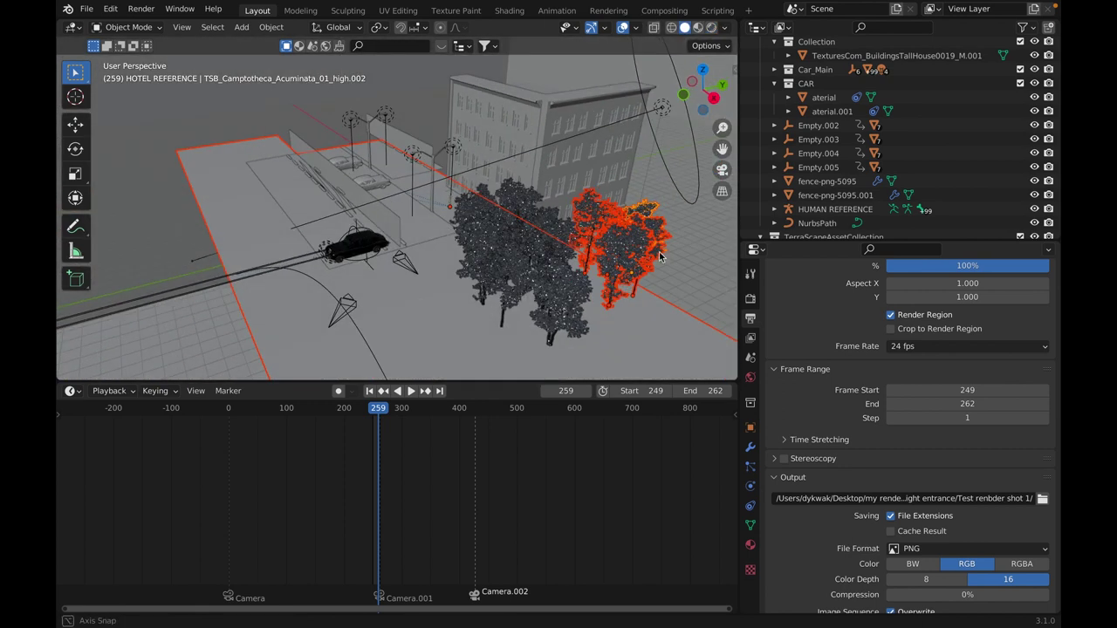
# Undo the last change and view the hotel shot through its camera and the car from above.
pyautogui.press('super+z')
pyautogui.moveTo(481, 203); pyautogui.dragTo(712, 172, button='middle')
pyautogui.click(722, 171)
pyautogui.click(723, 171)
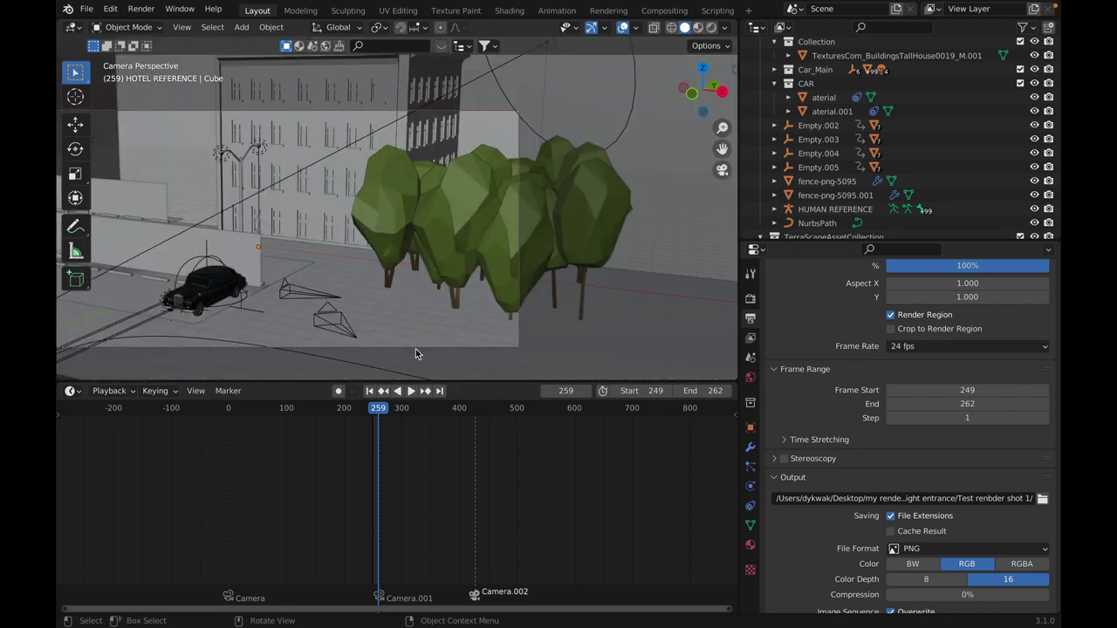
pyautogui.keyDown('shift'); pyautogui.moveTo(354, 309); pyautogui.dragTo(491, 260, button='middle'); pyautogui.keyUp('shift')
pyautogui.keyDown('shift'); pyautogui.moveTo(444, 314); pyautogui.dragTo(442, 337, button='middle'); pyautogui.keyUp('shift')
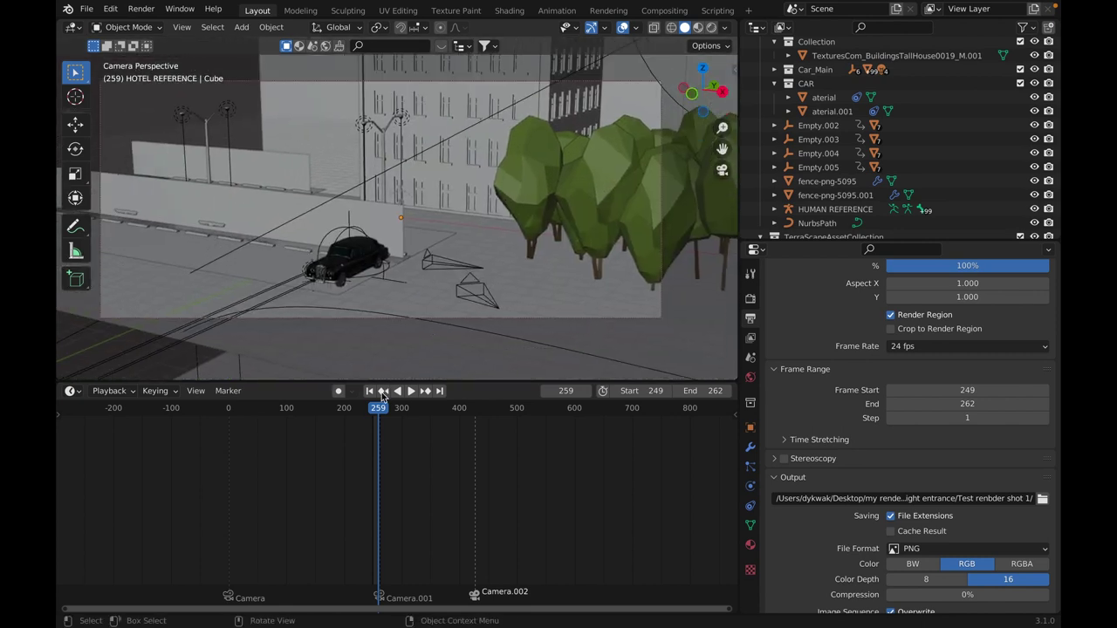
pyautogui.moveTo(402, 306); pyautogui.dragTo(394, 237, button='middle')
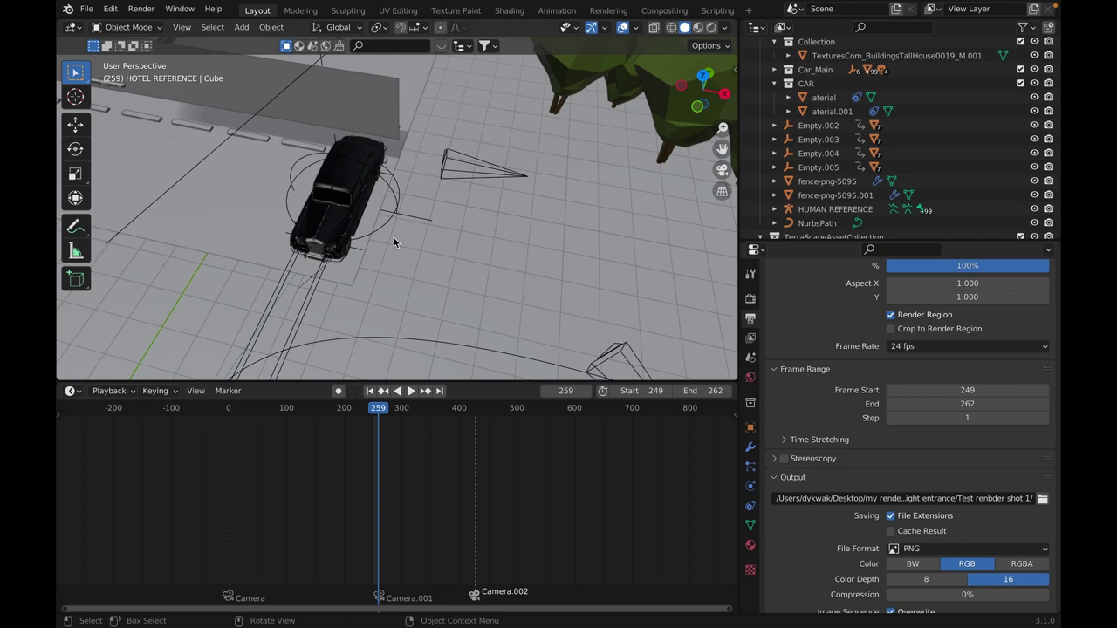
# Set the timeline's start frame to 0, go to frame 0, and bring the car's starting position into view.
pyautogui.moveTo(644, 391); pyautogui.dragTo(523, 391)
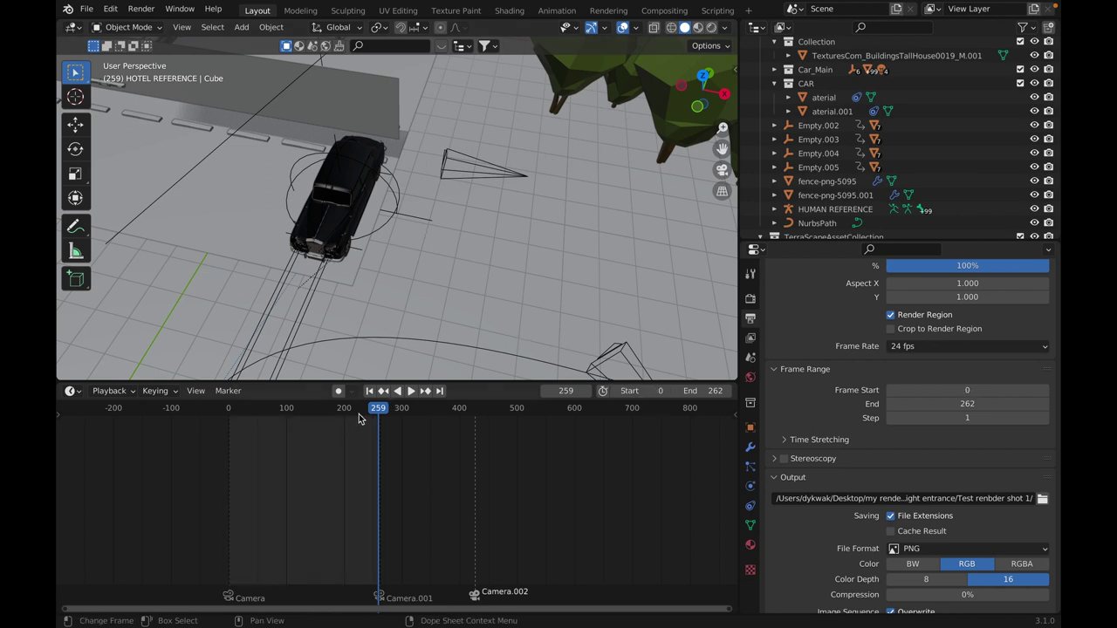
pyautogui.moveTo(359, 419); pyautogui.dragTo(225, 413)
pyautogui.scroll(-8, 519, 256)
pyautogui.keyDown('shift'); pyautogui.moveTo(526, 260); pyautogui.dragTo(489, 250, button='middle'); pyautogui.keyUp('shift')
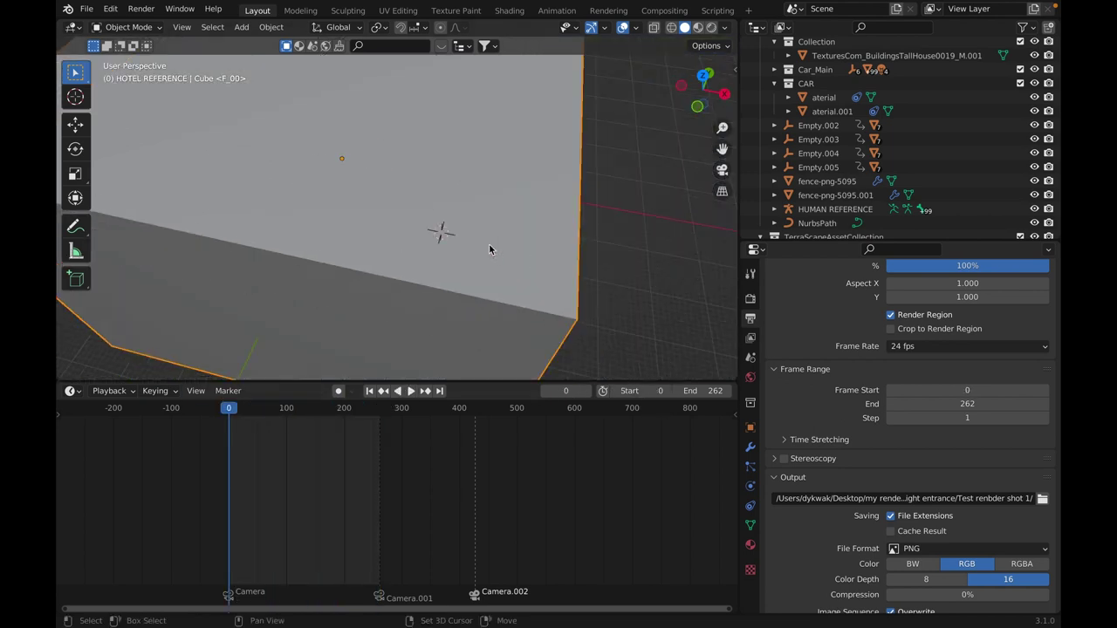
pyautogui.scroll(-6, 512, 242)
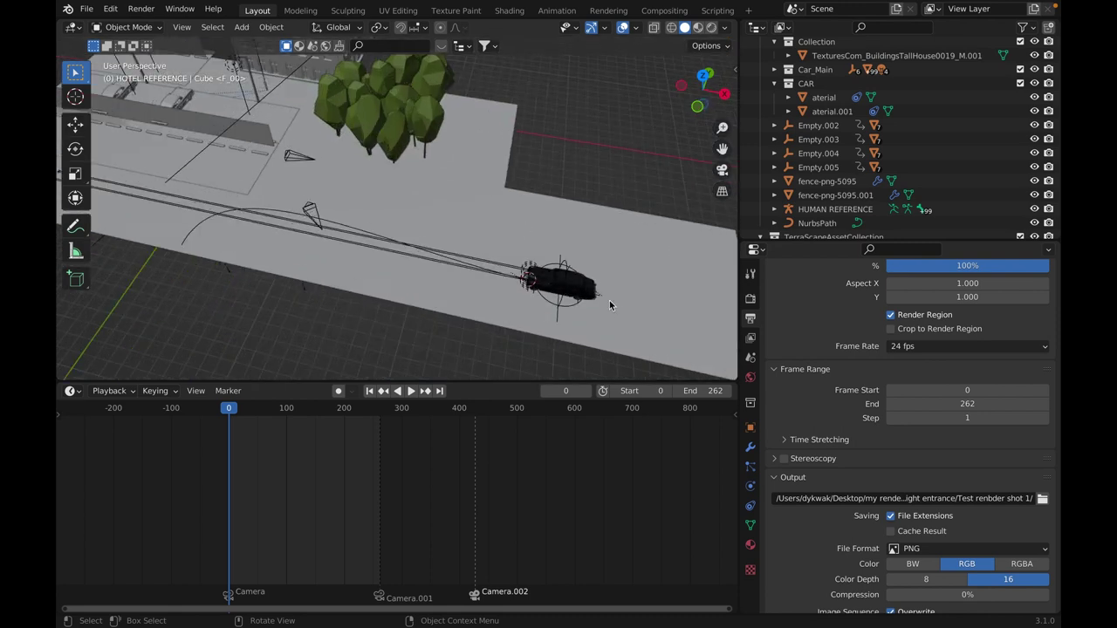
# Select the car's Roof_n_Rear_Fender part, frame it, and view the car from the side.
pyautogui.click(592, 288)
pyautogui.press('KP_Decimal')
pyautogui.moveTo(593, 288); pyautogui.dragTo(253, 231, button='middle')
pyautogui.scroll(-2, 369, 246)
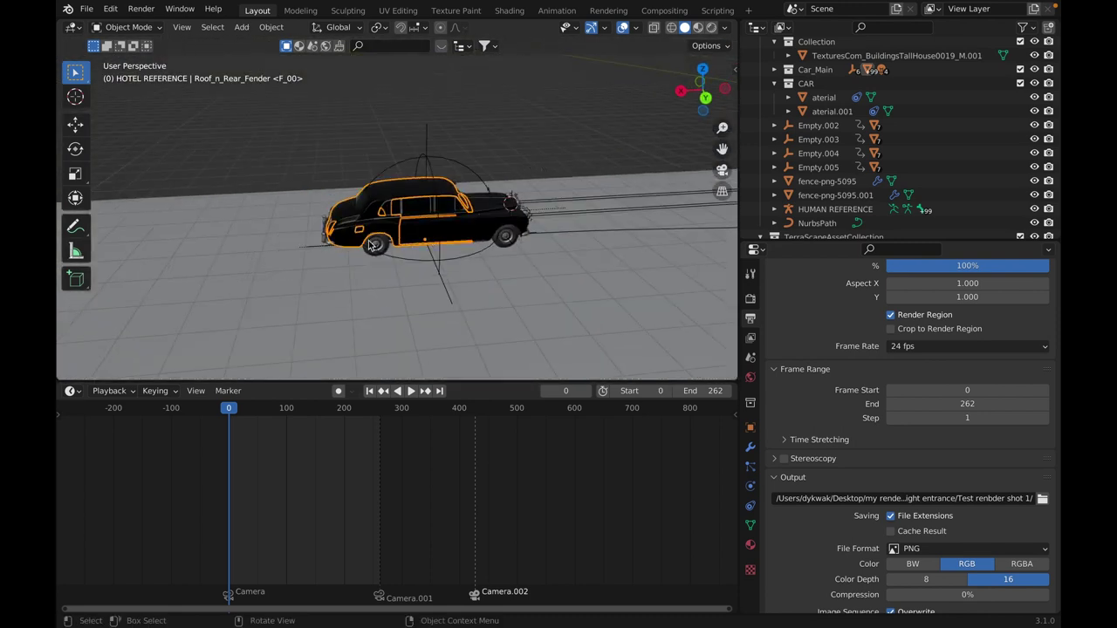
pyautogui.moveTo(370, 245); pyautogui.dragTo(563, 227, button='middle')
pyautogui.keyDown('shift'); pyautogui.moveTo(573, 230); pyautogui.dragTo(536, 234, button='middle'); pyautogui.keyUp('shift')
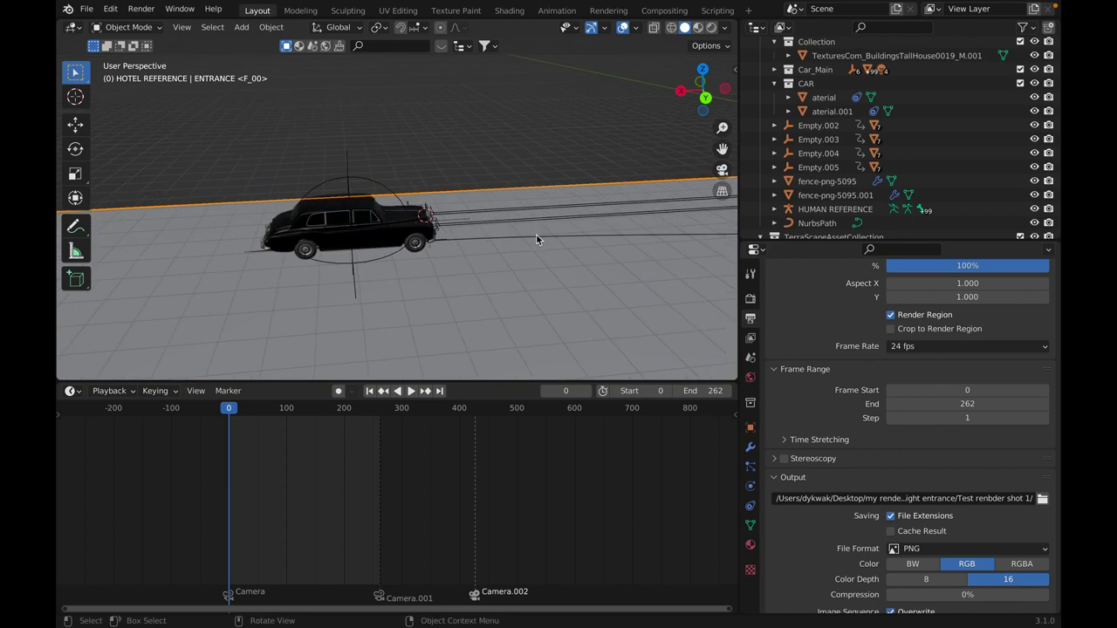
# Select the car's plain-axes Empty.001 and try moving the car with it.
pyautogui.click(539, 234)
pyautogui.press('super+z')
pyautogui.click(347, 165)
pyautogui.press('g')
pyautogui.rightClick(410, 173)
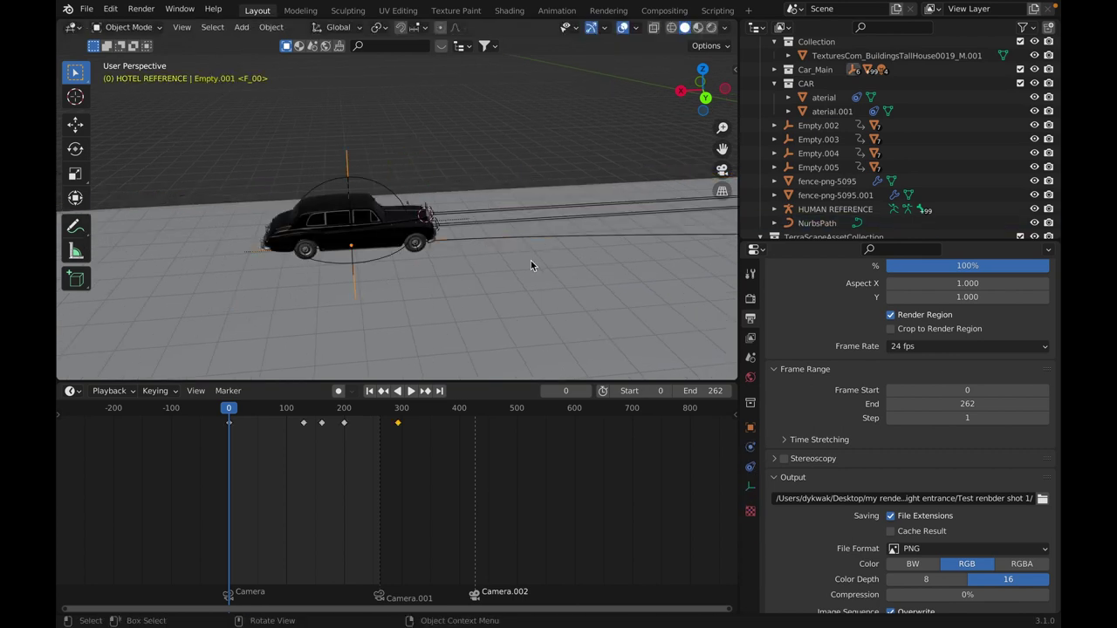
# Select the NurbsPath curve ahead of the car and examine its course through the scene.
pyautogui.click(546, 235)
pyautogui.keyDown('shift'); pyautogui.moveTo(699, 244); pyautogui.dragTo(543, 286, button='middle'); pyautogui.keyUp('shift')
pyautogui.click(541, 274)
pyautogui.scroll(4, 475, 267)
pyautogui.moveTo(475, 268); pyautogui.dragTo(572, 289, button='middle')
# Play the animation of the car driving toward the hotel and stop it at frame 212.
pyautogui.press('space')
pyautogui.scroll(-3, 508, 280)
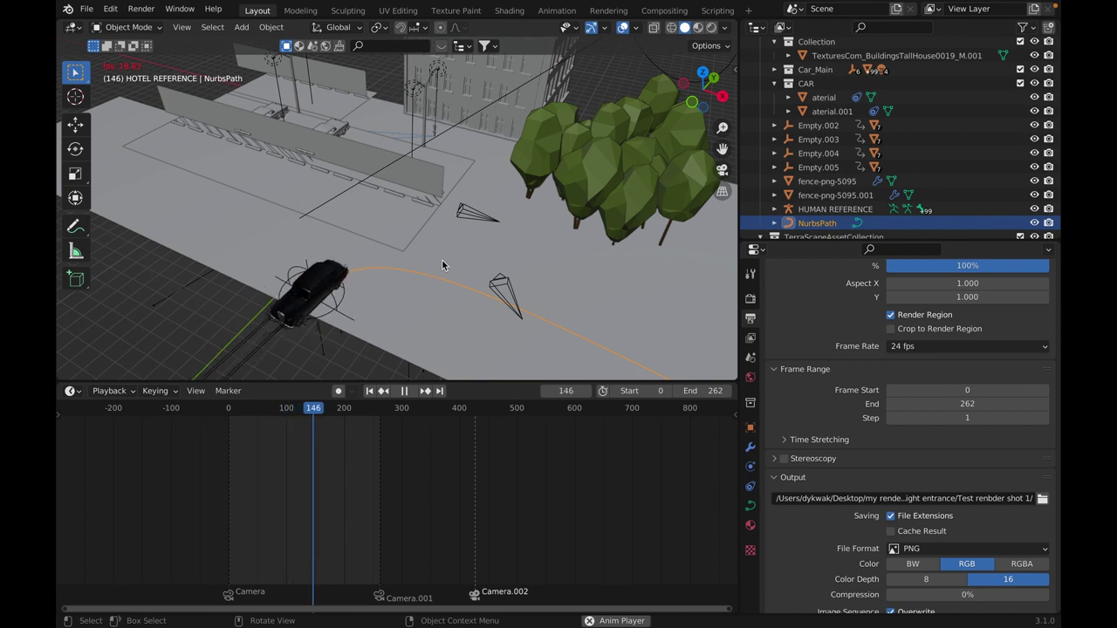
pyautogui.scroll(3, 428, 250)
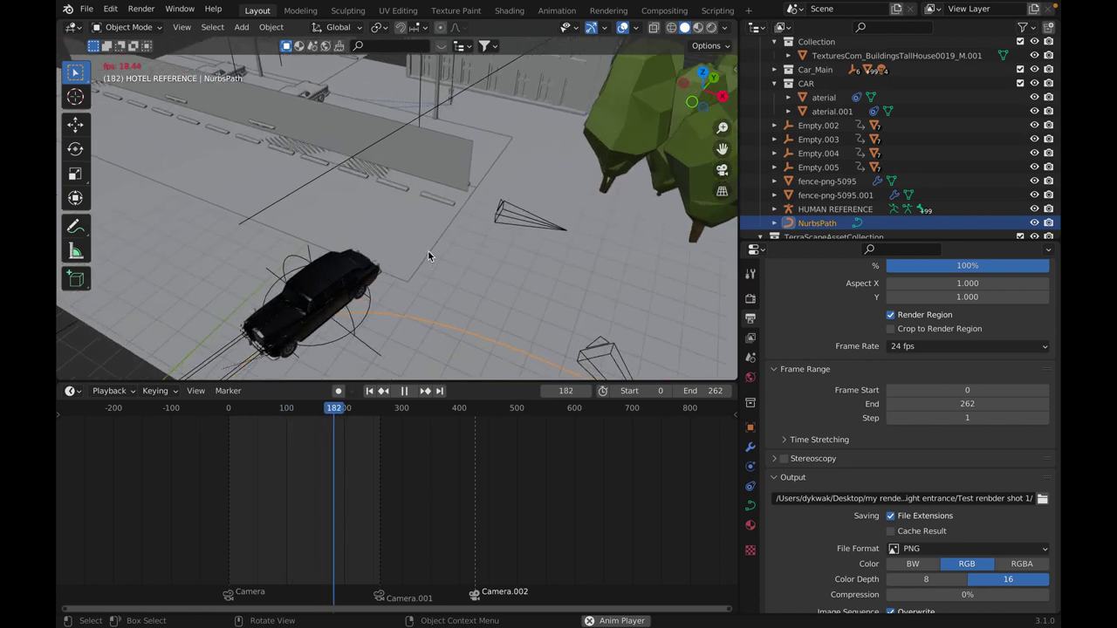
pyautogui.press('space')
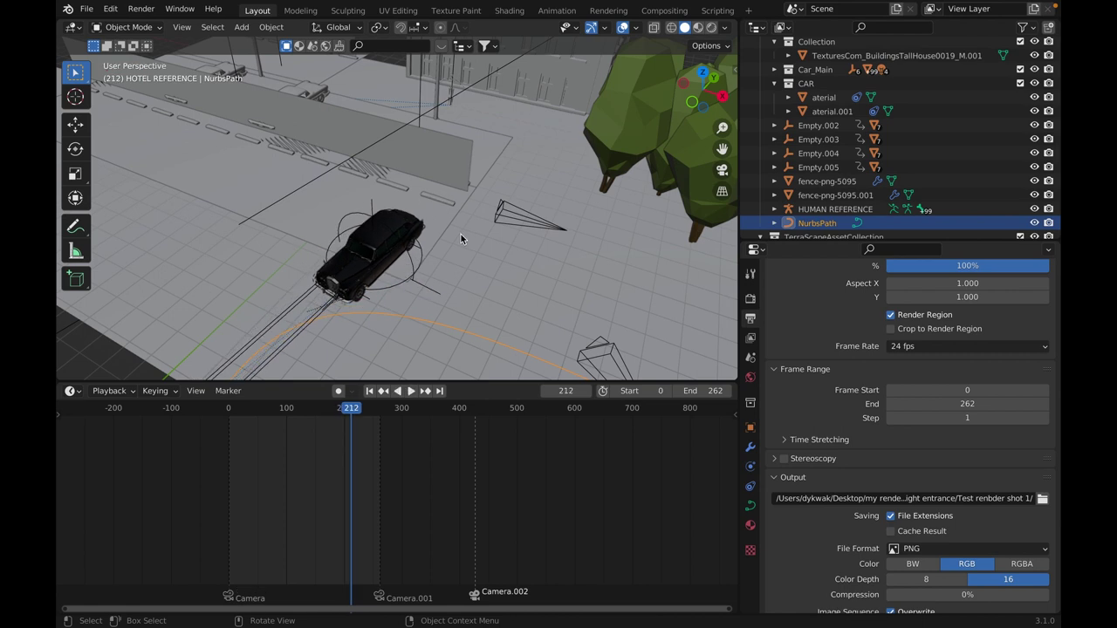
# Select the long fence plane fence-png-5095 beside the car and frame it in the view.
pyautogui.click(459, 152)
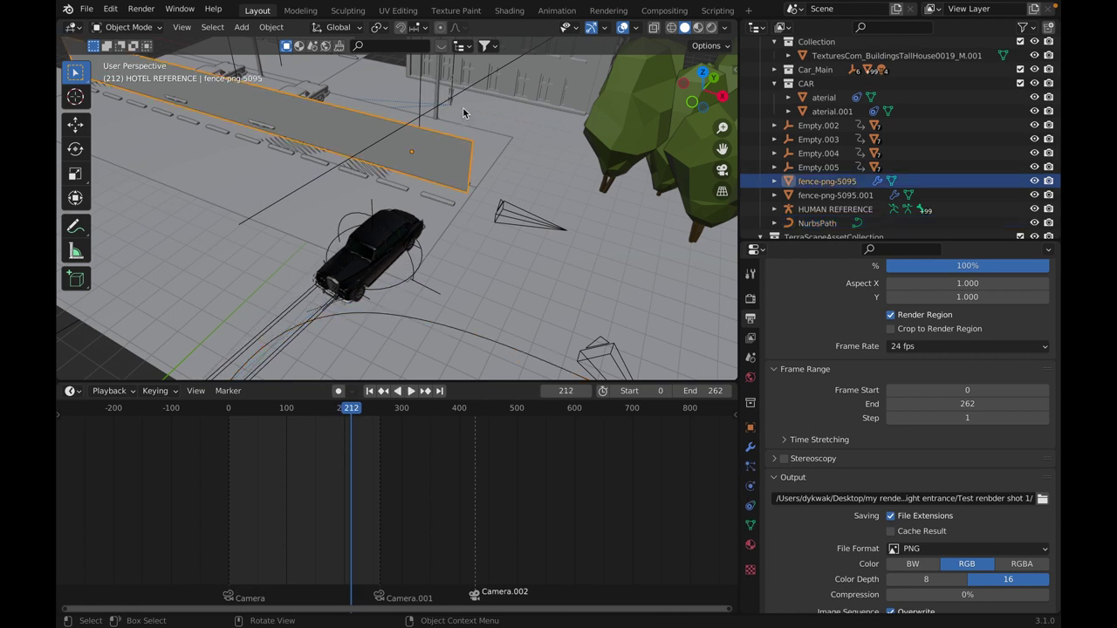
pyautogui.press('KP_Decimal')
pyautogui.scroll(-5, 590, 239)
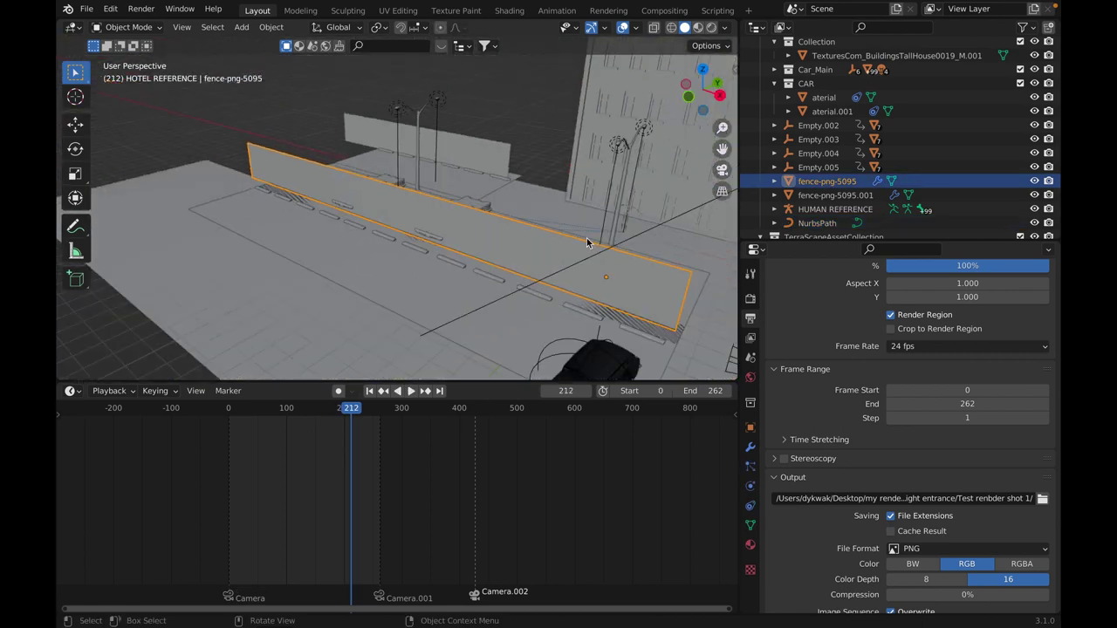
pyautogui.scroll(-2, 462, 226)
pyautogui.keyDown('shift'); pyautogui.hscroll(3, 457, 226); pyautogui.keyUp('shift')
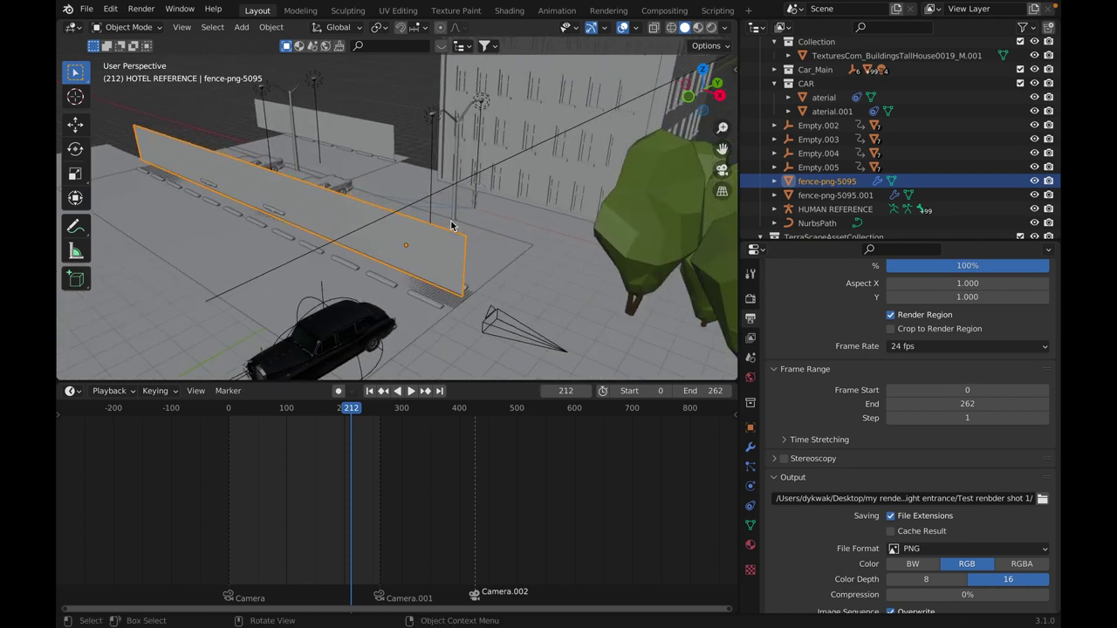
# Isolate fence-png-5095 by hiding all other objects, and switch the viewport to Rendered shading.
pyautogui.hotkey('ctrl', 'i')
pyautogui.press('h')
pyautogui.scroll(3, 453, 225)
pyautogui.press('z')
pyautogui.click(440, 224)
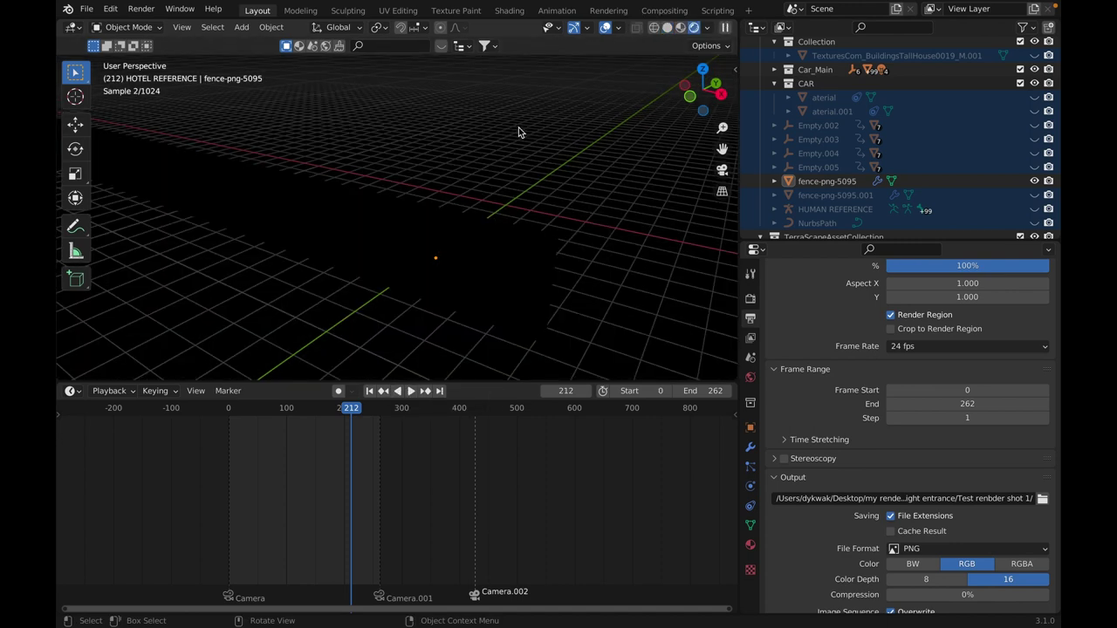
# Search the outliner for "light" and look through the matching objects.
pyautogui.scroll(6, 930, 166)
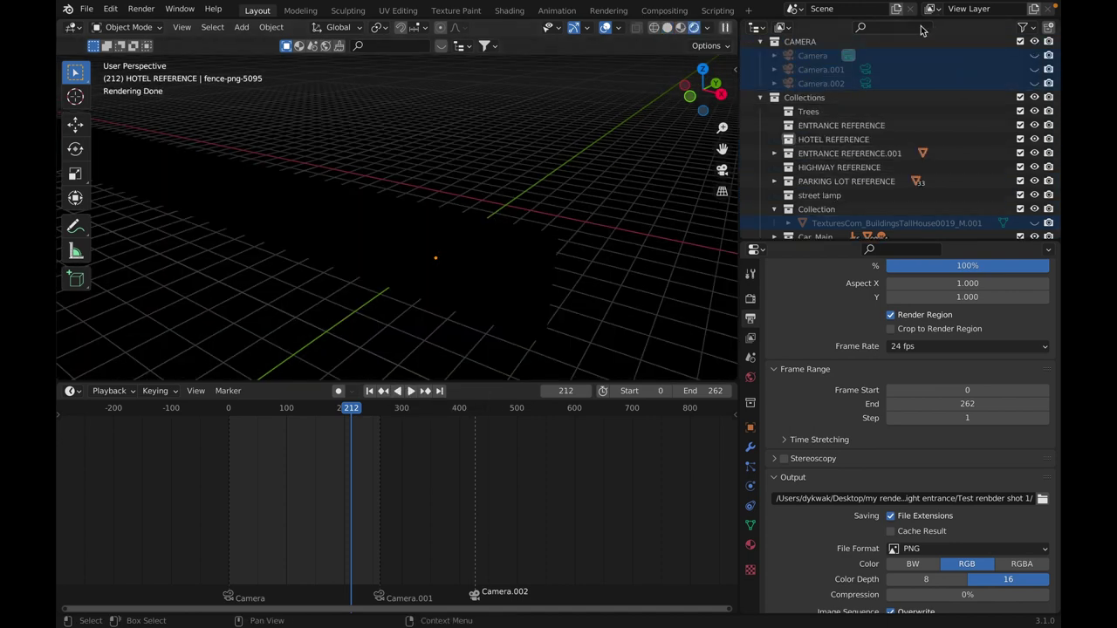
pyautogui.write('light')
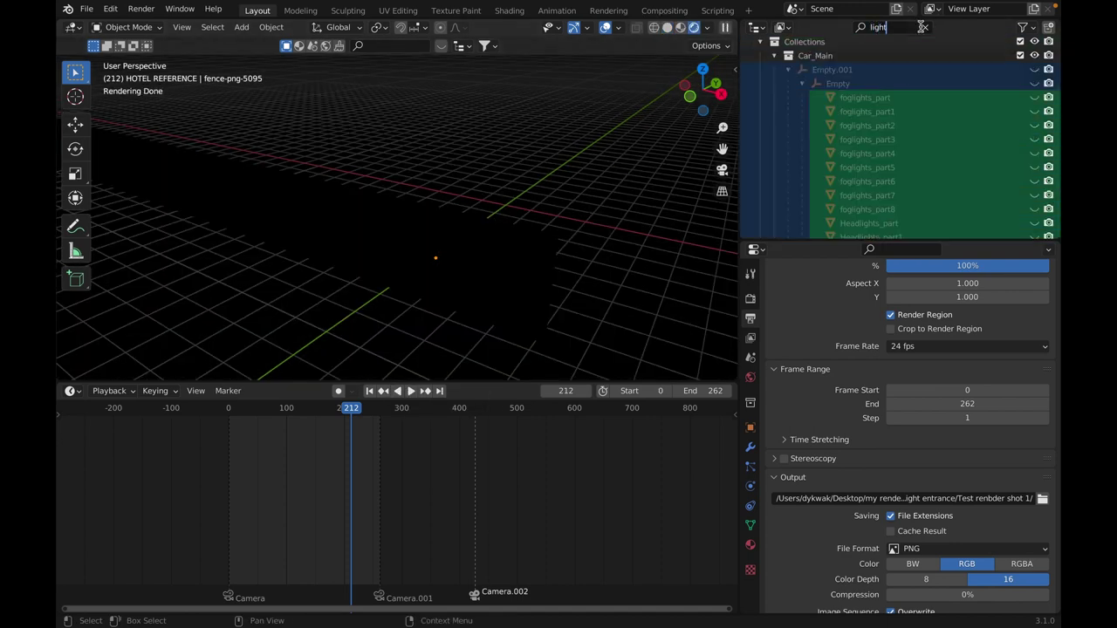
pyautogui.scroll(-10, 912, 136)
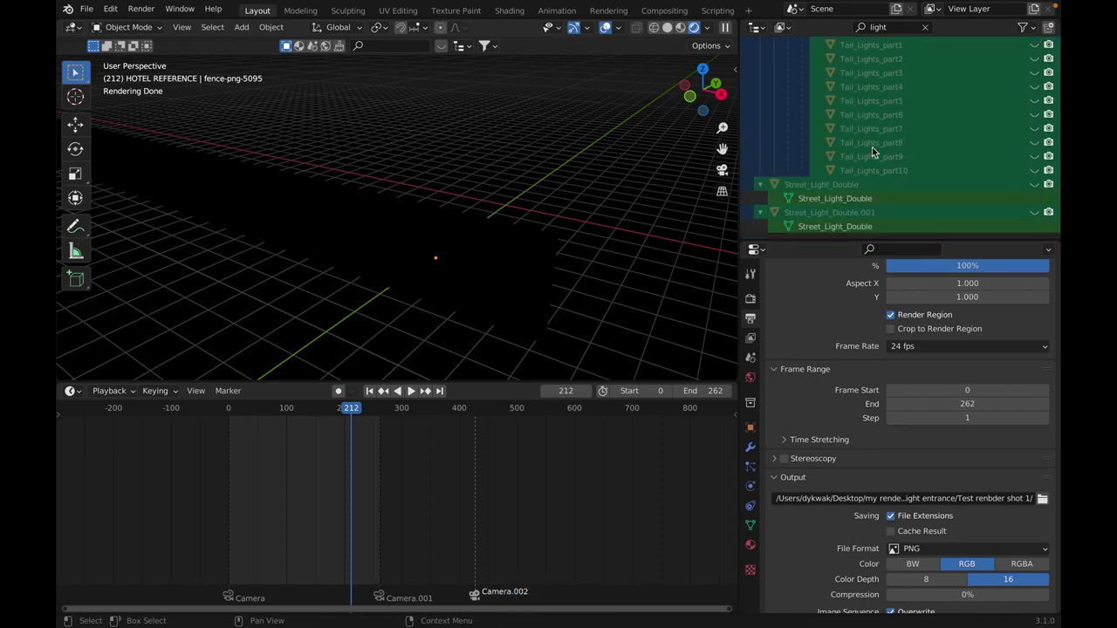
pyautogui.scroll(8, 1015, 175)
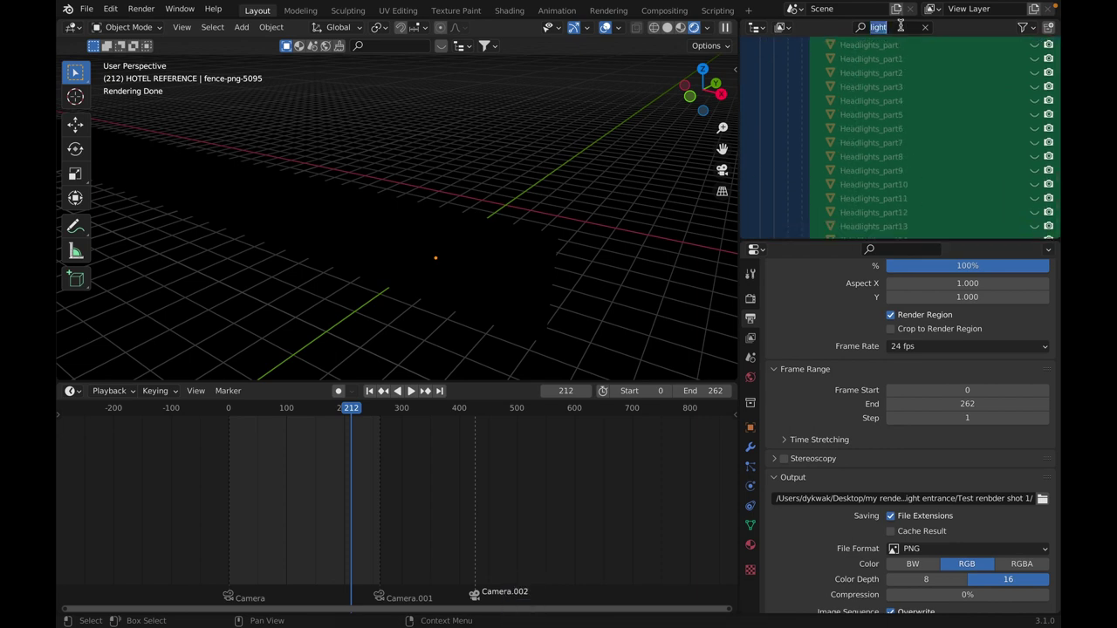
# Filter the outliner by "area" and make the area lights and their parent empties visible.
pyautogui.write('area')
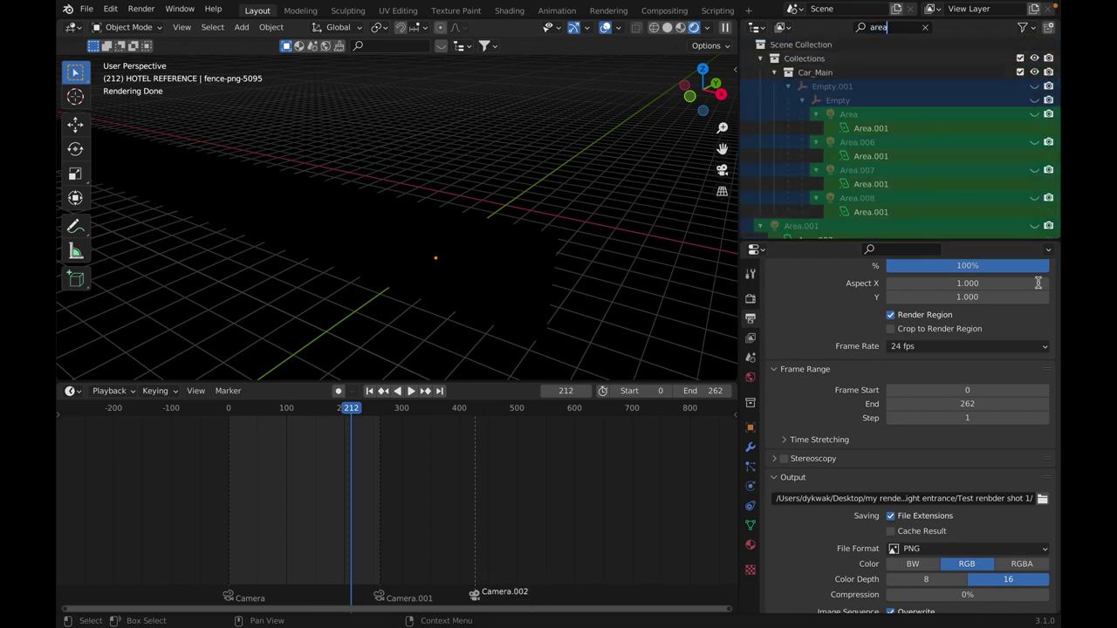
pyautogui.scroll(-5, 947, 139)
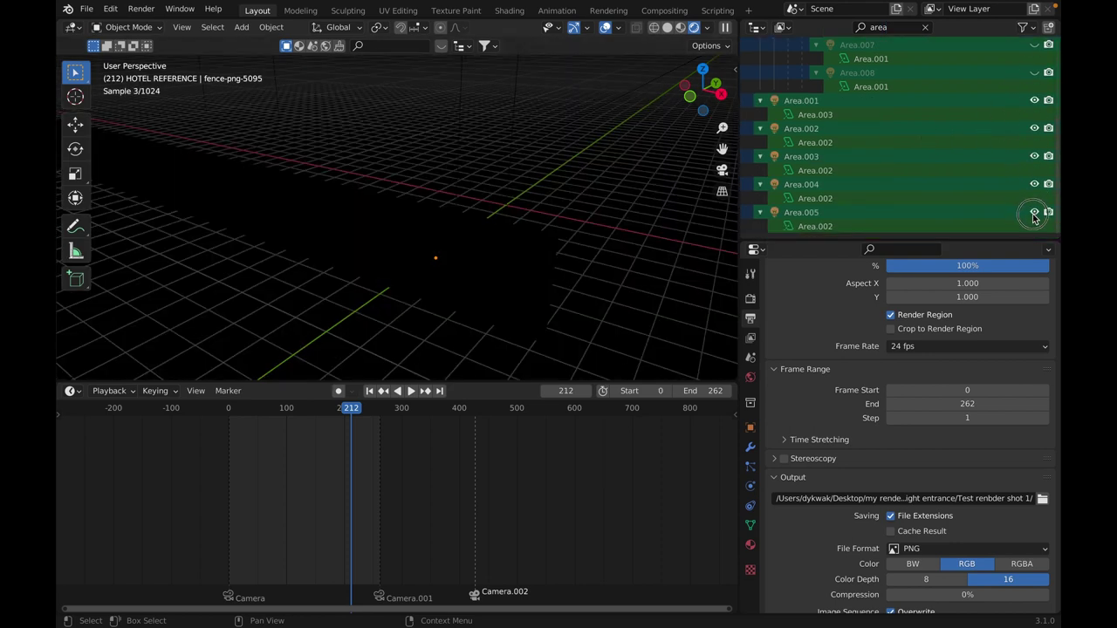
pyautogui.scroll(5, 1004, 123)
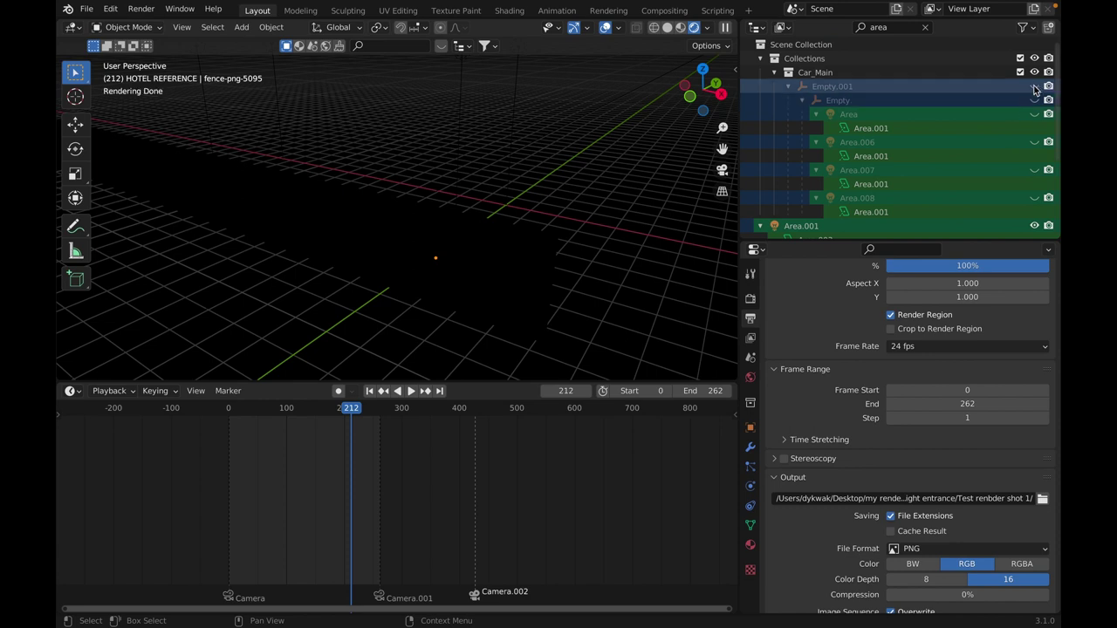
pyautogui.scroll(-6, 449, 202)
pyautogui.moveTo(449, 202); pyautogui.dragTo(494, 183, button='middle')
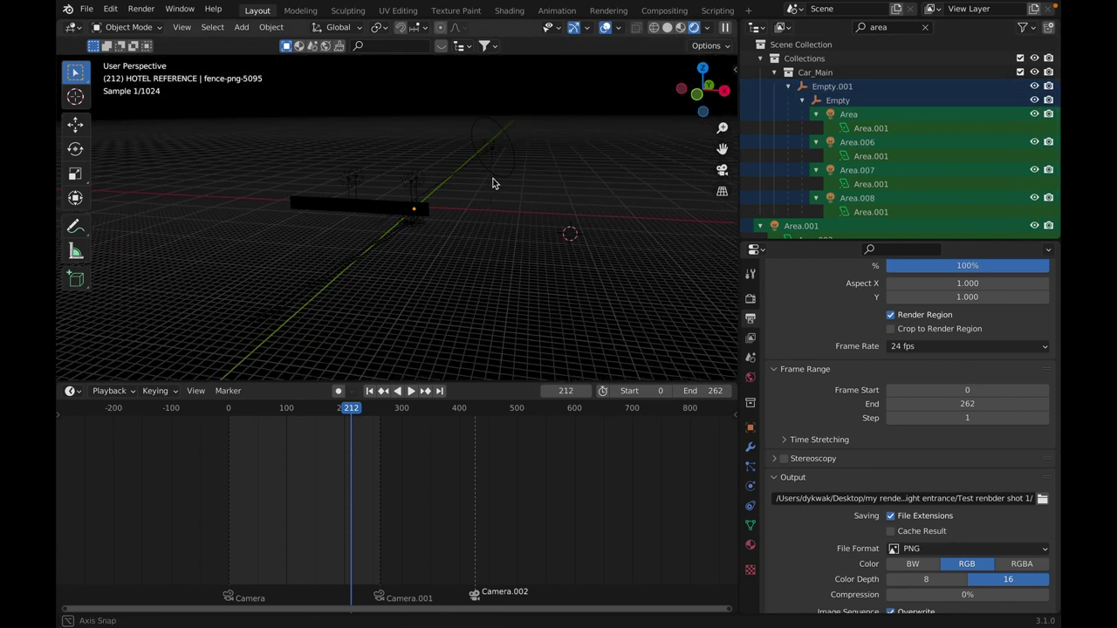
# Switch the viewport to Solid shading and unhide all objects in the scene.
pyautogui.scroll(5, 494, 182)
pyautogui.press('z')
pyautogui.click(589, 209)
pyautogui.moveTo(589, 210); pyautogui.dragTo(531, 216, button='middle')
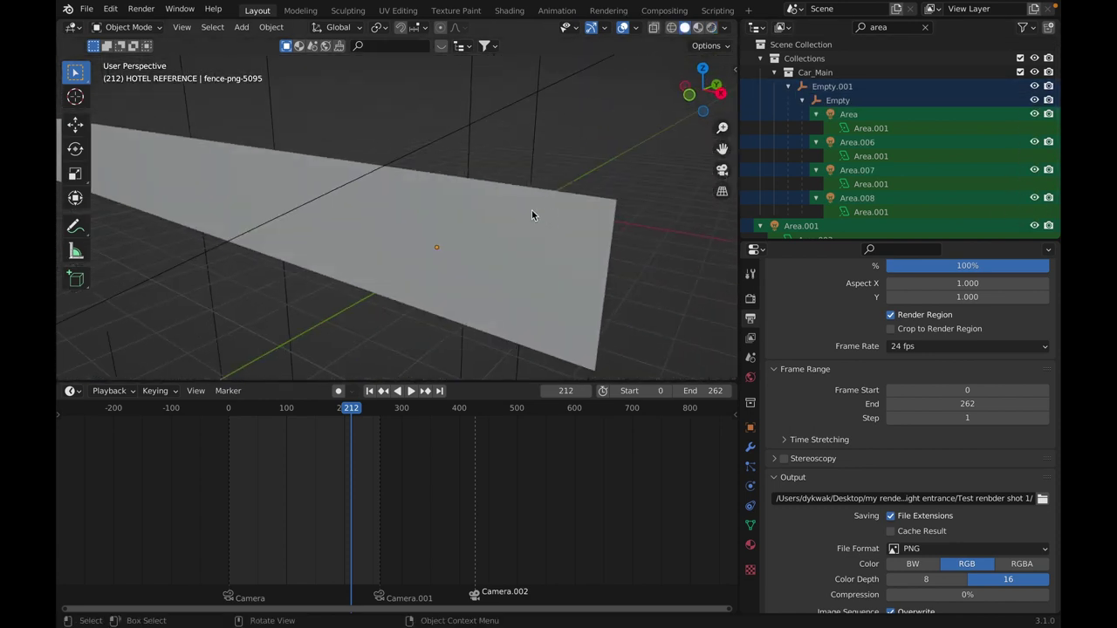
pyautogui.click(487, 214)
pyautogui.hotkey('alt', 'h')
pyautogui.scroll(-8, 475, 229)
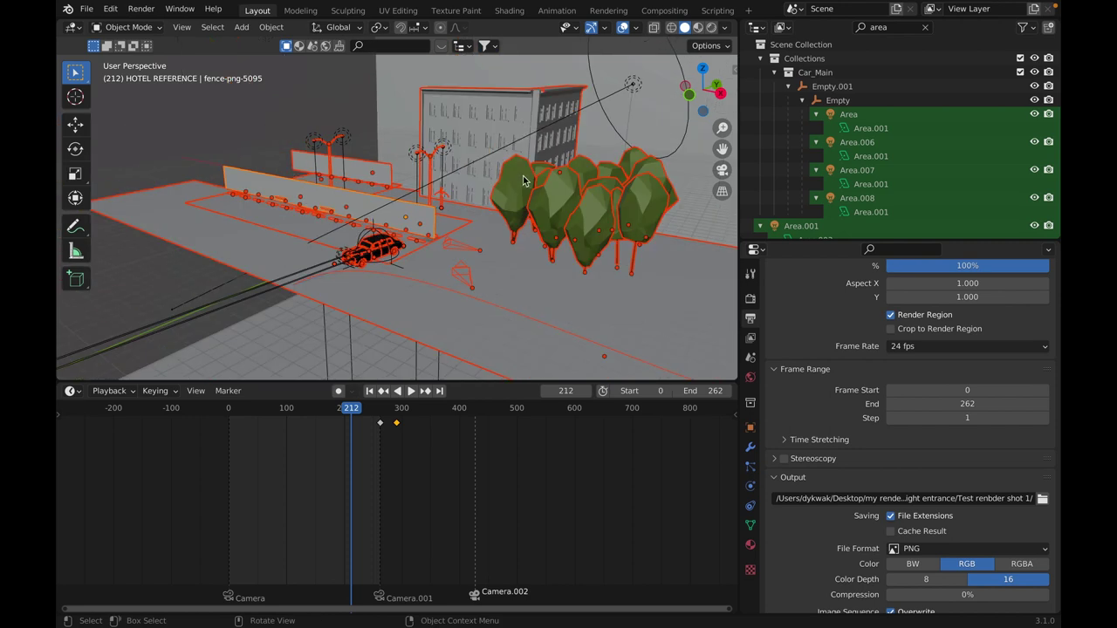
pyautogui.scroll(-3, 524, 180)
pyautogui.scroll(3, 527, 158)
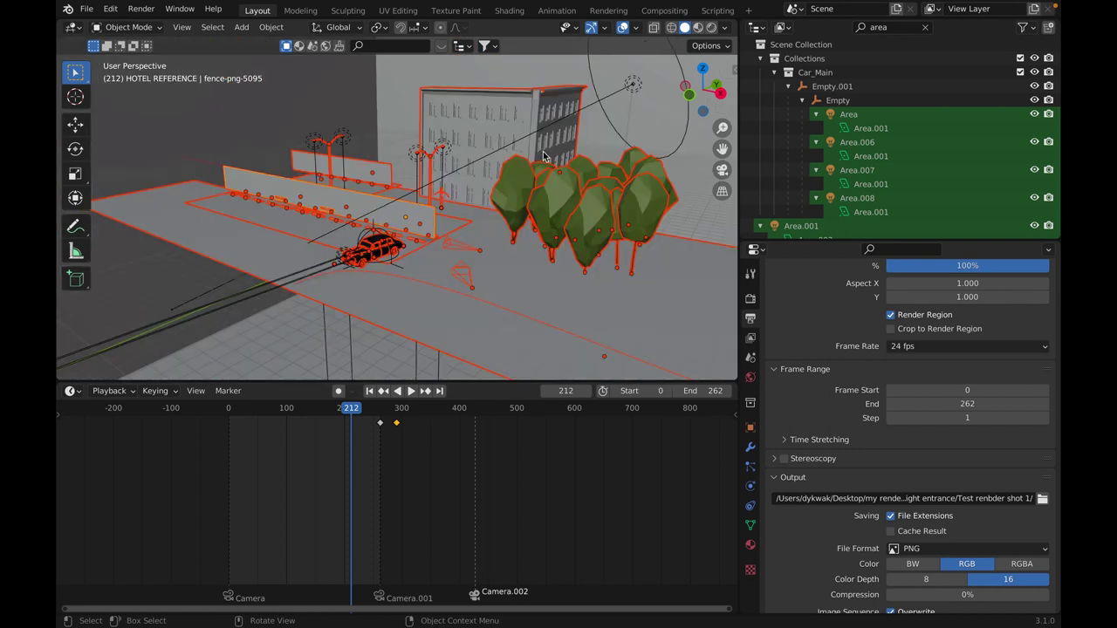
# Select the large area light Area.001 together with fence-png-5095 and hide all other objects.
pyautogui.click(636, 85)
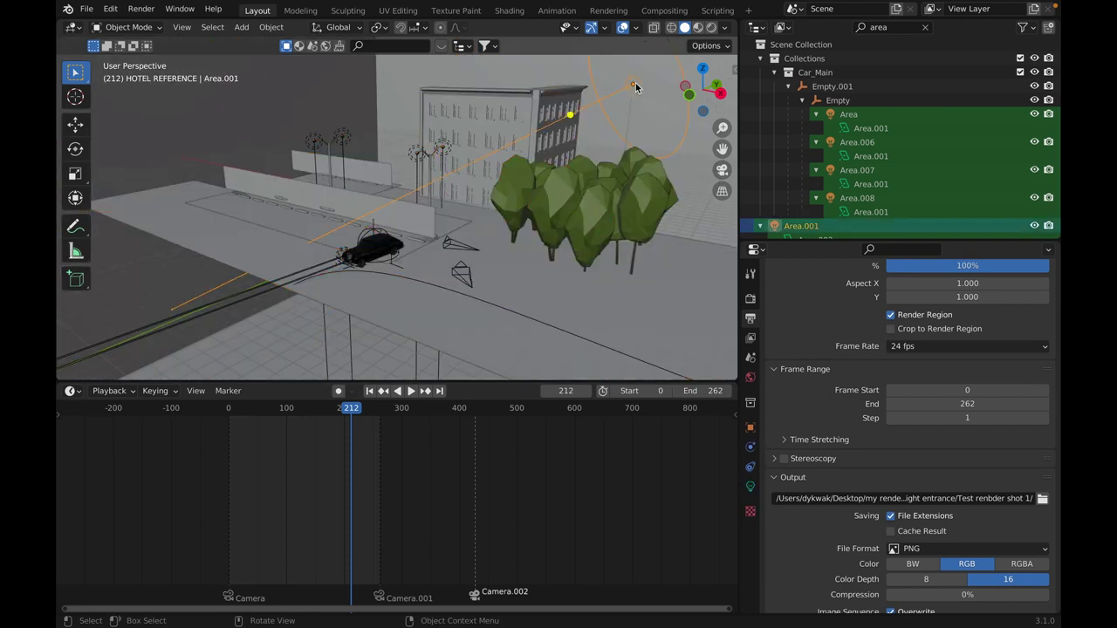
pyautogui.scroll(8, 424, 263)
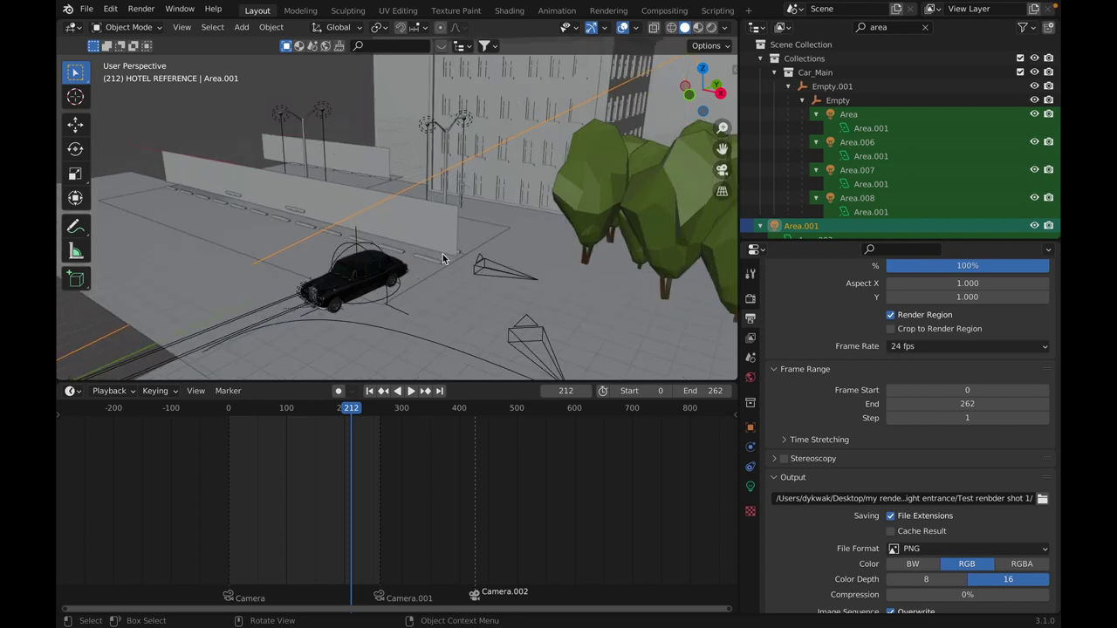
pyautogui.click(444, 249)
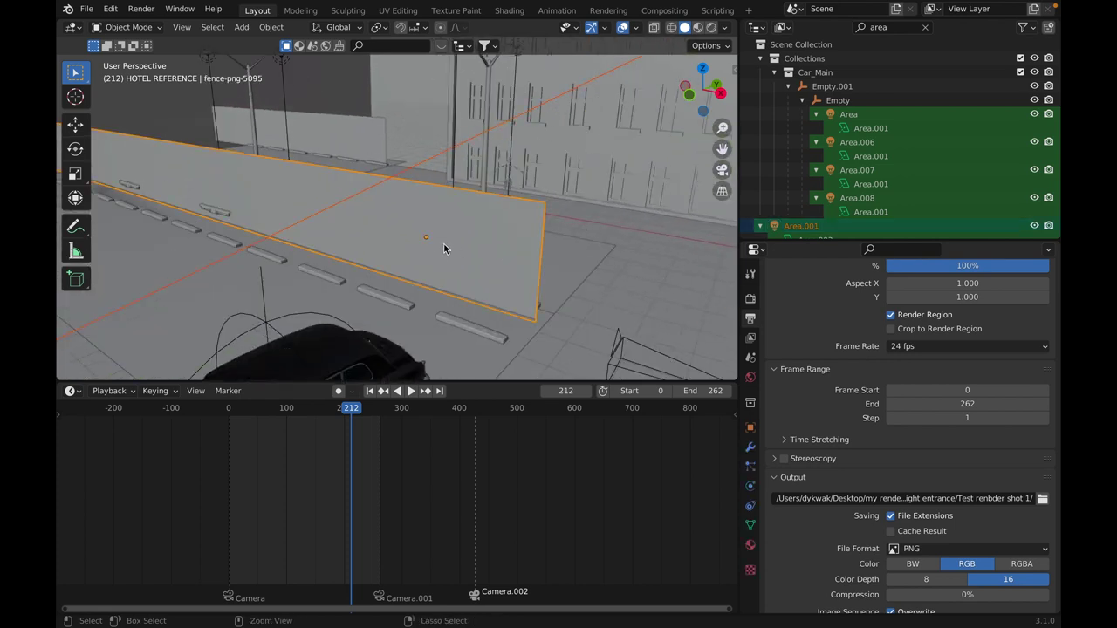
pyautogui.hotkey('ctrl', 'i')
pyautogui.press('h')
# Switch the viewport to Rendered shading and examine the chain-link texture of the lit fence from both sides.
pyautogui.press('z')
pyautogui.click(475, 116)
pyautogui.moveTo(476, 115)
pyautogui.mouseDown(button='middle')
pyautogui.moveTo(498, 130)
pyautogui.moveTo(350, 130)
pyautogui.moveTo(321, 155)
pyautogui.moveTo(515, 221)
pyautogui.moveTo(491, 207)
pyautogui.moveTo(397, 217)
pyautogui.moveTo(511, 210)
pyautogui.moveTo(432, 204)
pyautogui.moveTo(422, 175)
pyautogui.moveTo(501, 265)
pyautogui.moveTo(496, 235)
pyautogui.moveTo(406, 120)
pyautogui.mouseUp(button='middle')
pyautogui.click(491, 128)
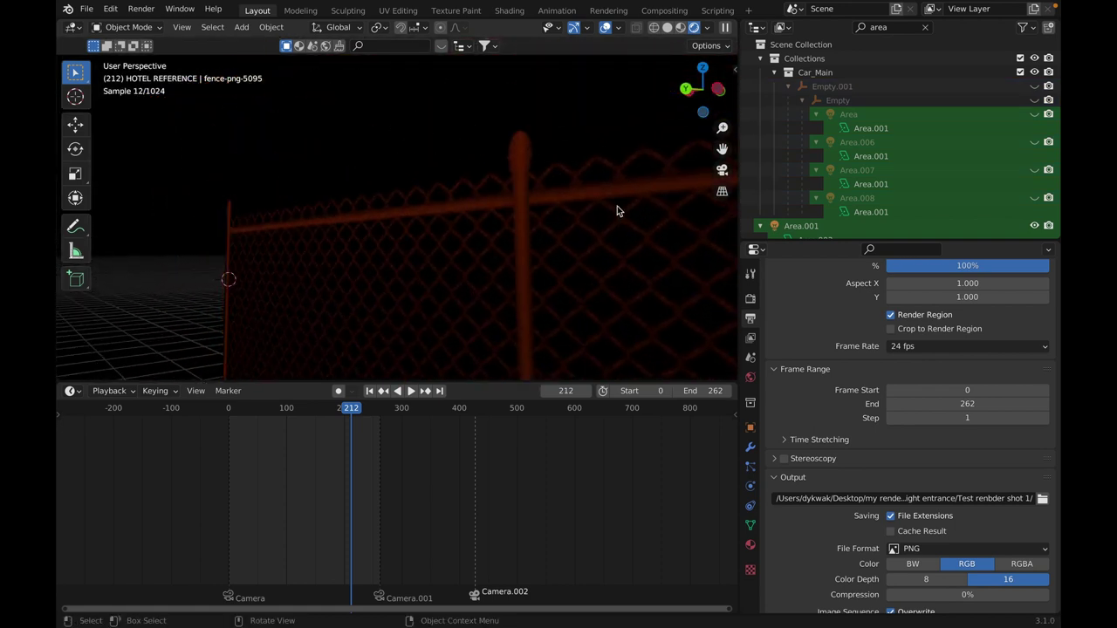
pyautogui.moveTo(617, 211); pyautogui.dragTo(403, 263, button='middle')
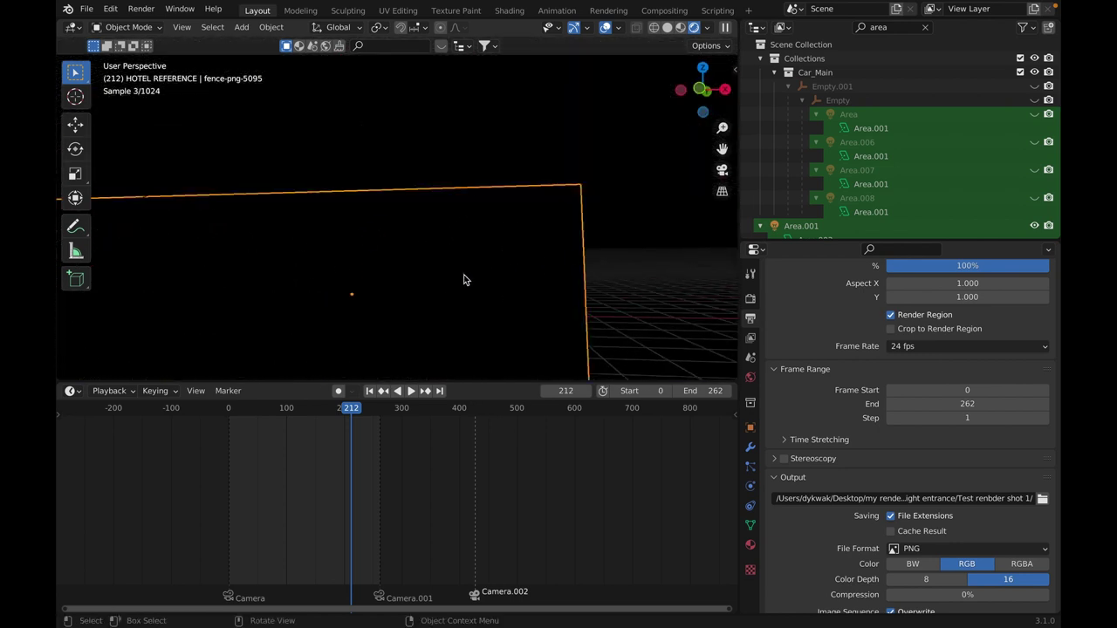
# Switch the viewport back to Solid shading with the whole fence plane in view.
pyautogui.press('z')
pyautogui.moveTo(515, 262)
pyautogui.mouseDown(button='middle')
pyautogui.moveTo(467, 281)
pyautogui.moveTo(475, 256)
pyautogui.moveTo(534, 302)
pyautogui.moveTo(510, 279)
pyautogui.mouseUp(button='middle')
pyautogui.scroll(-7, 509, 279)
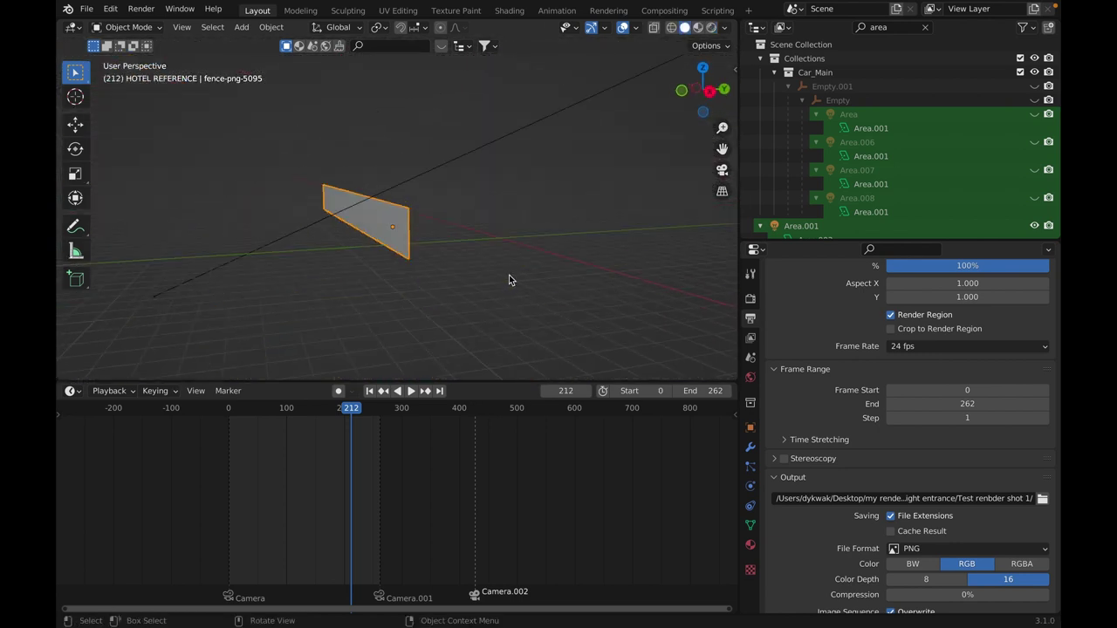
# Look through the scene camera at the fence and play the animation to frame 225.
pyautogui.click(720, 170)
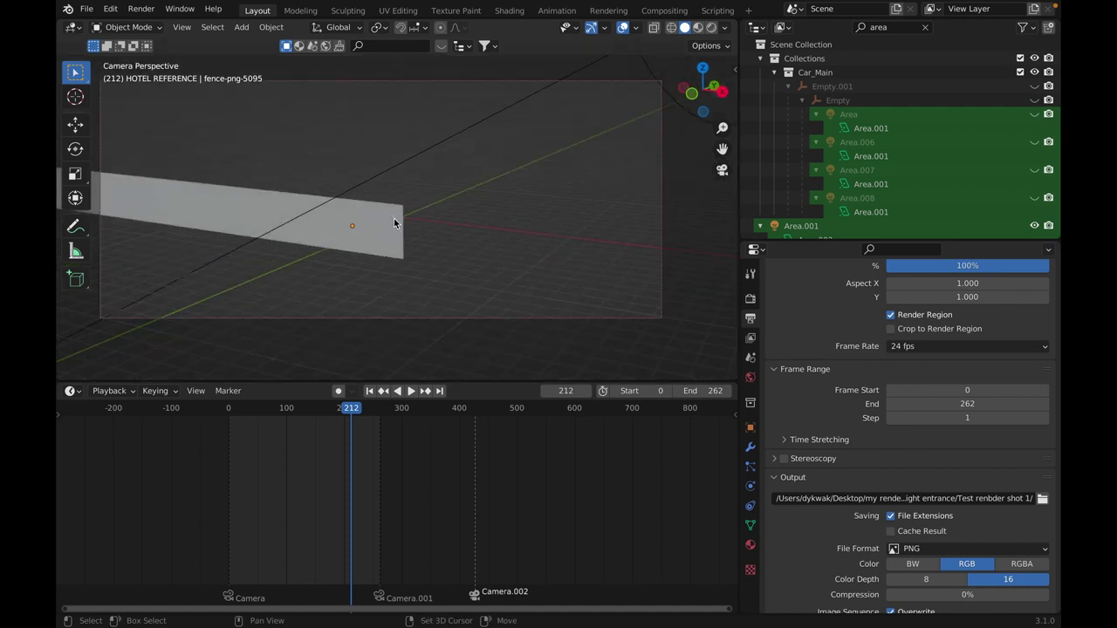
pyautogui.keyDown('shift'); pyautogui.moveTo(394, 223); pyautogui.dragTo(399, 260, button='middle'); pyautogui.keyUp('shift')
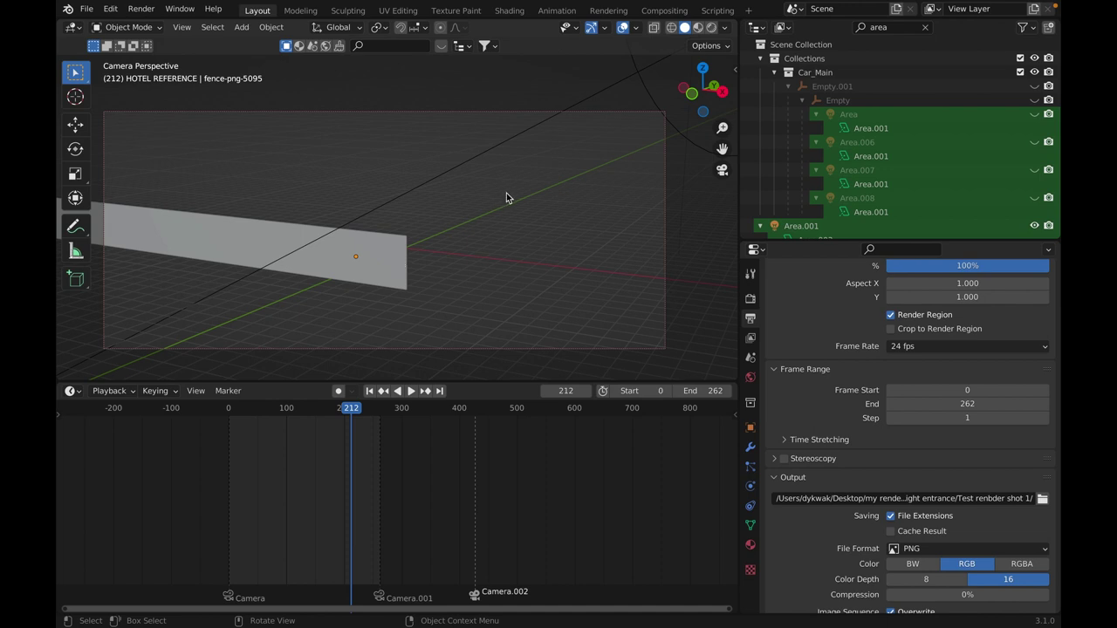
pyautogui.press('space')
pyautogui.press('space')
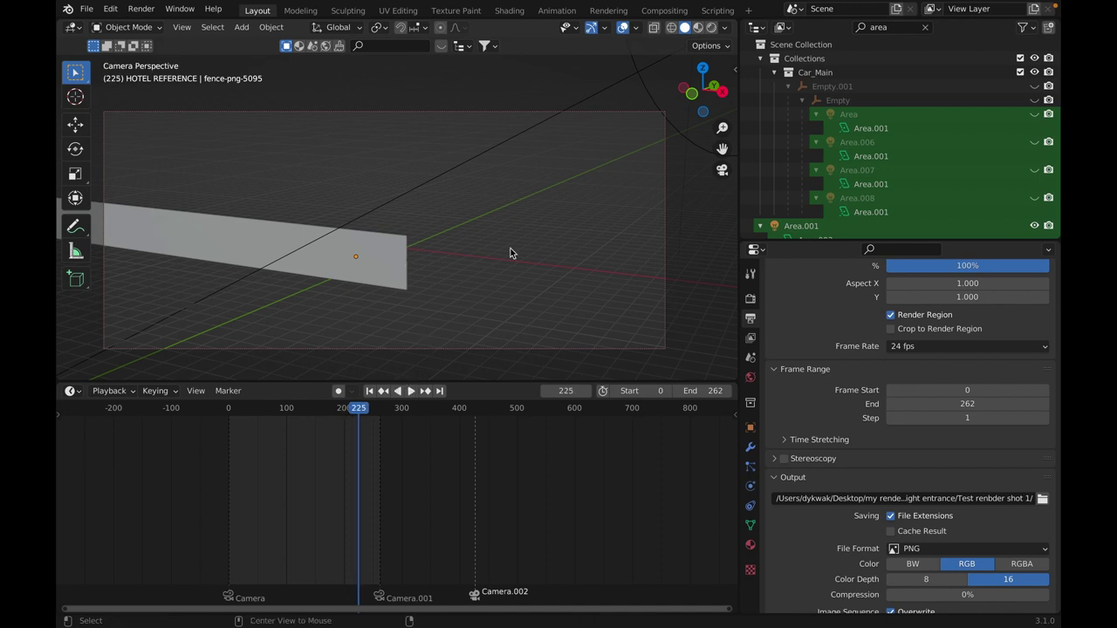
# Unhide all objects, select the building TexturesCom_BuildingsTallHouse0019_M.001, and examine it together with its surroundings.
pyautogui.hotkey('alt', 'h')
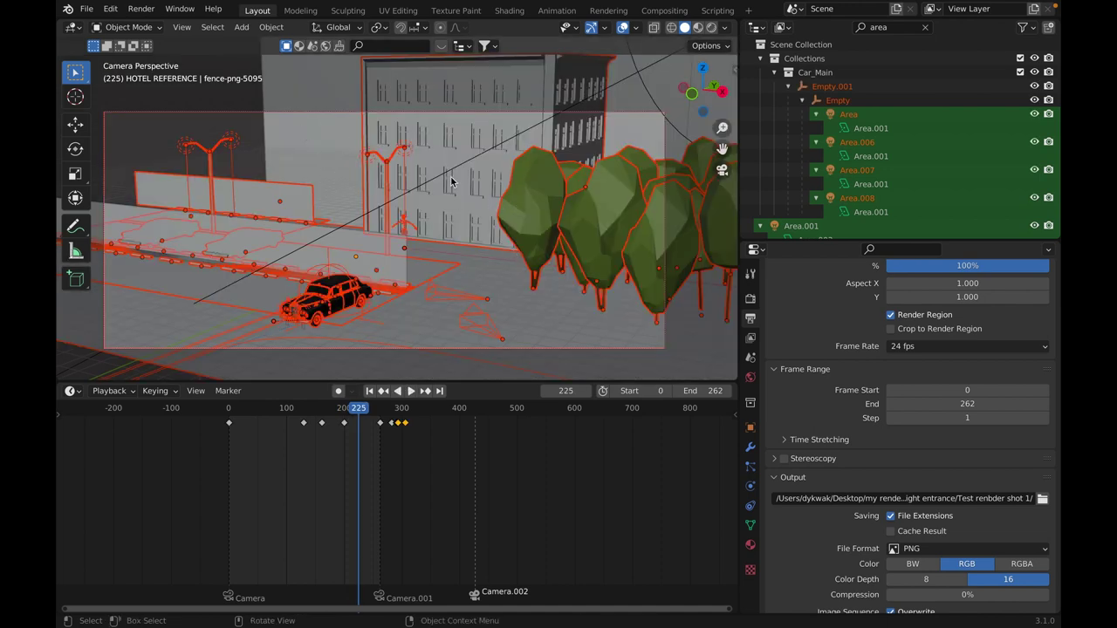
pyautogui.click(452, 180)
pyautogui.click(506, 181)
pyautogui.press('KP_Decimal')
pyautogui.moveTo(433, 204); pyautogui.dragTo(507, 228, button='middle')
pyautogui.scroll(-6, 391, 262)
pyautogui.scroll(7, 417, 219)
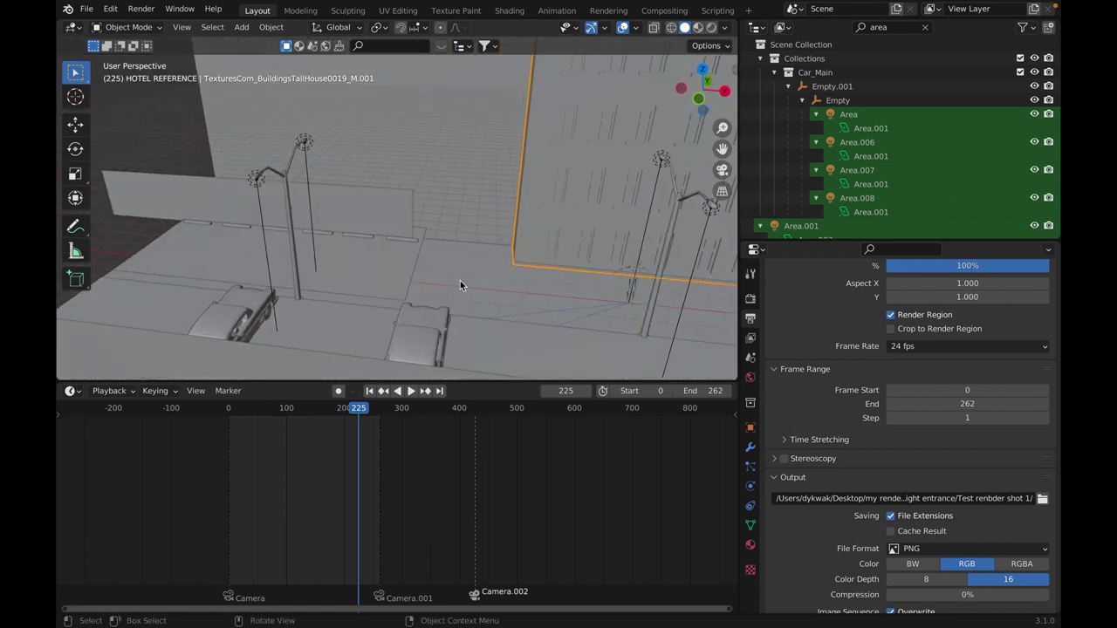
pyautogui.scroll(-4, 460, 283)
pyautogui.moveTo(463, 288); pyautogui.dragTo(502, 288, button='middle')
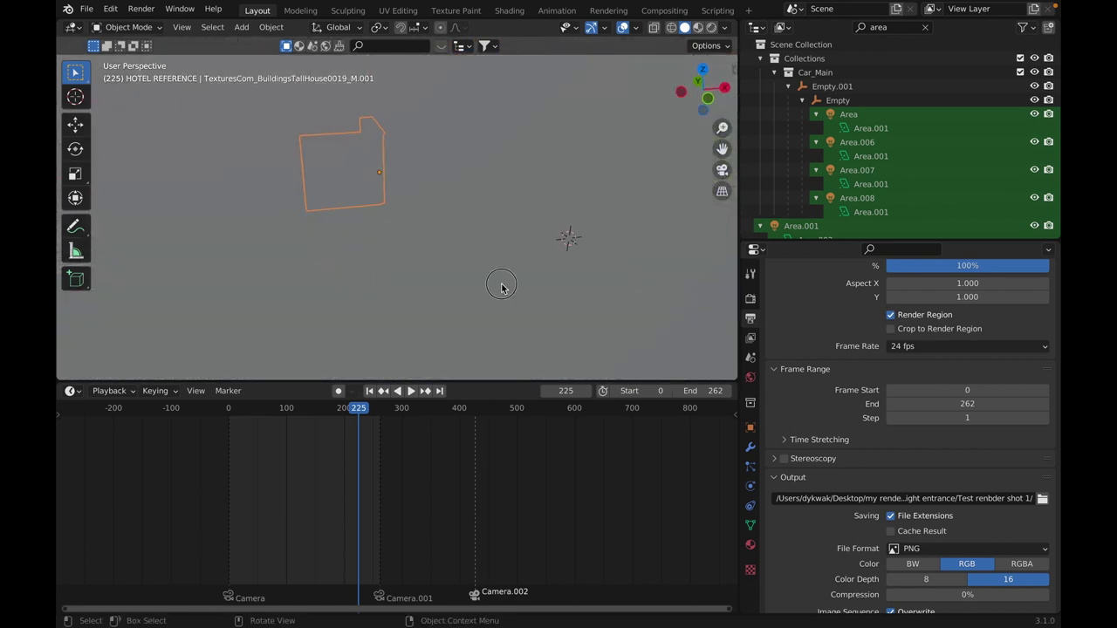
# Isolate the ENTRANCE ground plane by hiding all other objects and frame it in the view.
pyautogui.click(724, 170)
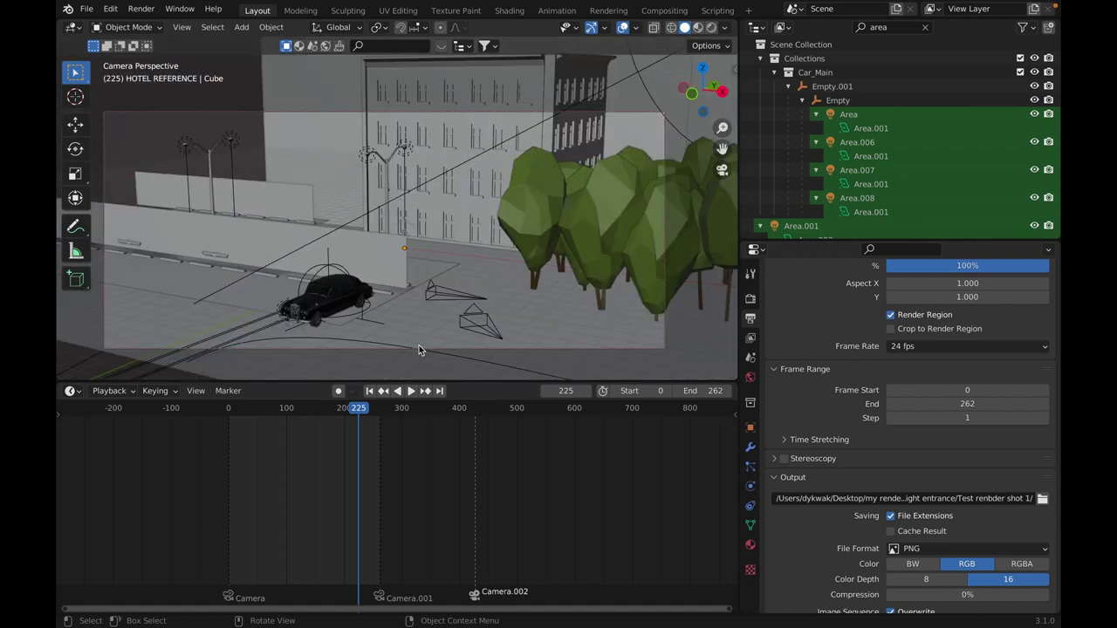
pyautogui.press('KP_Decimal')
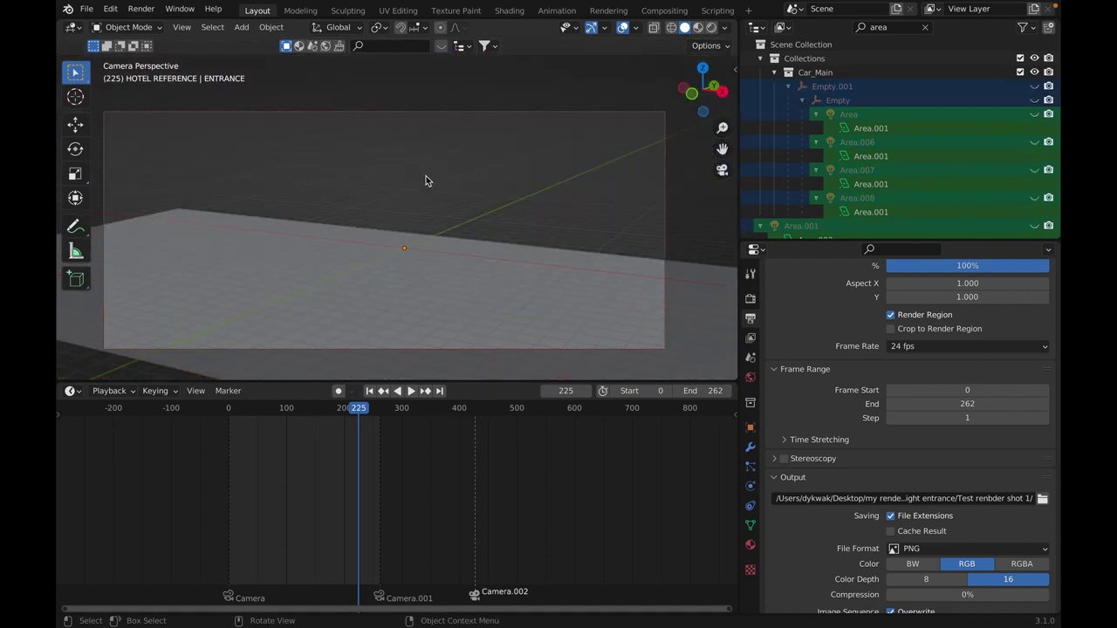
pyautogui.click(728, 33)
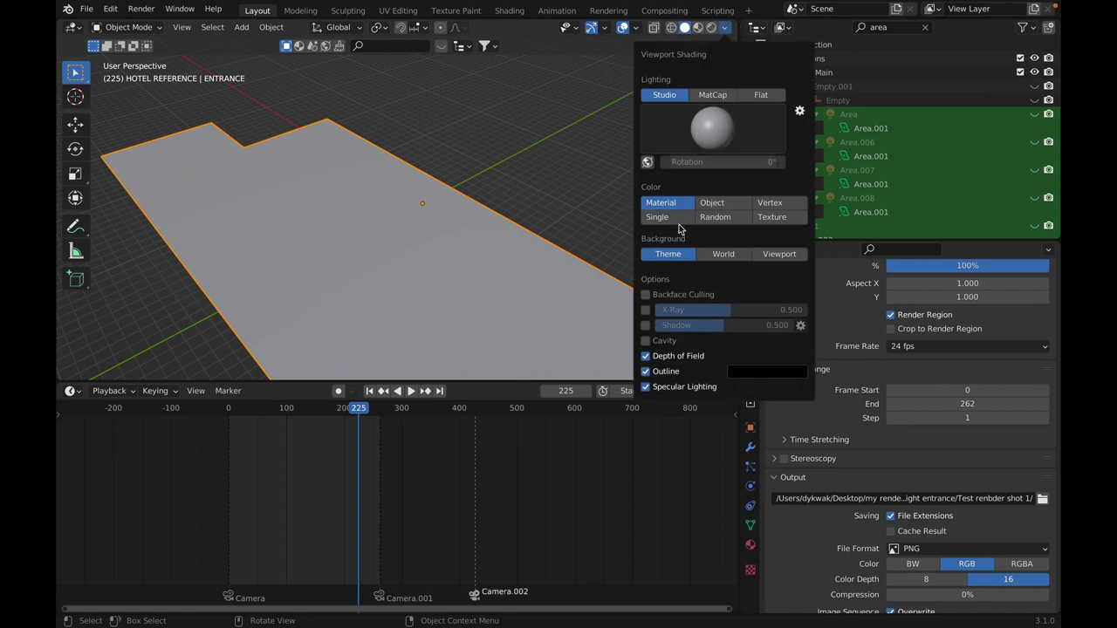
# Show the ENTRANCE material's nodes in the Shader Editor below the viewport and set the Solid shading color to Texture.
pyautogui.click(749, 546)
pyautogui.scroll(4, 724, 357)
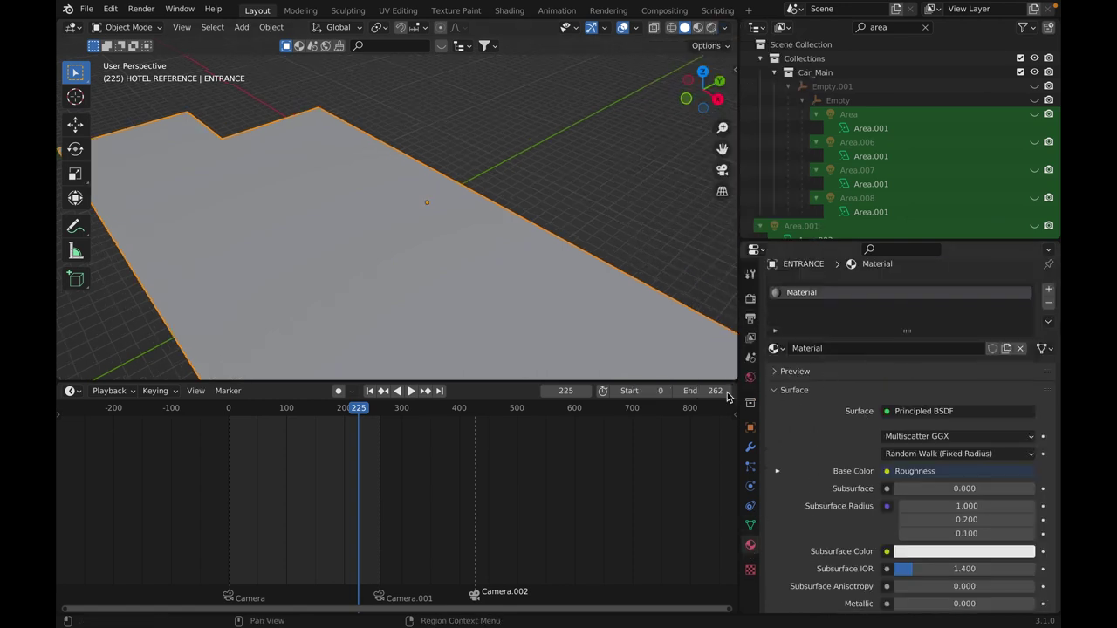
pyautogui.scroll(2, 611, 419)
pyautogui.click(72, 391)
pyautogui.click(96, 522)
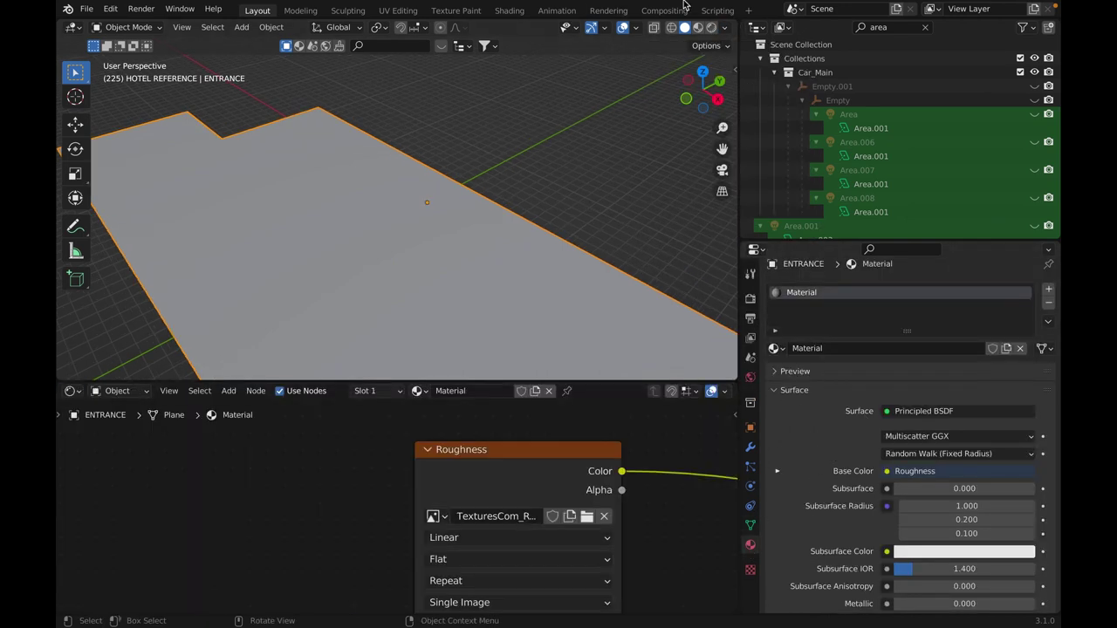
pyautogui.click(724, 31)
pyautogui.click(788, 217)
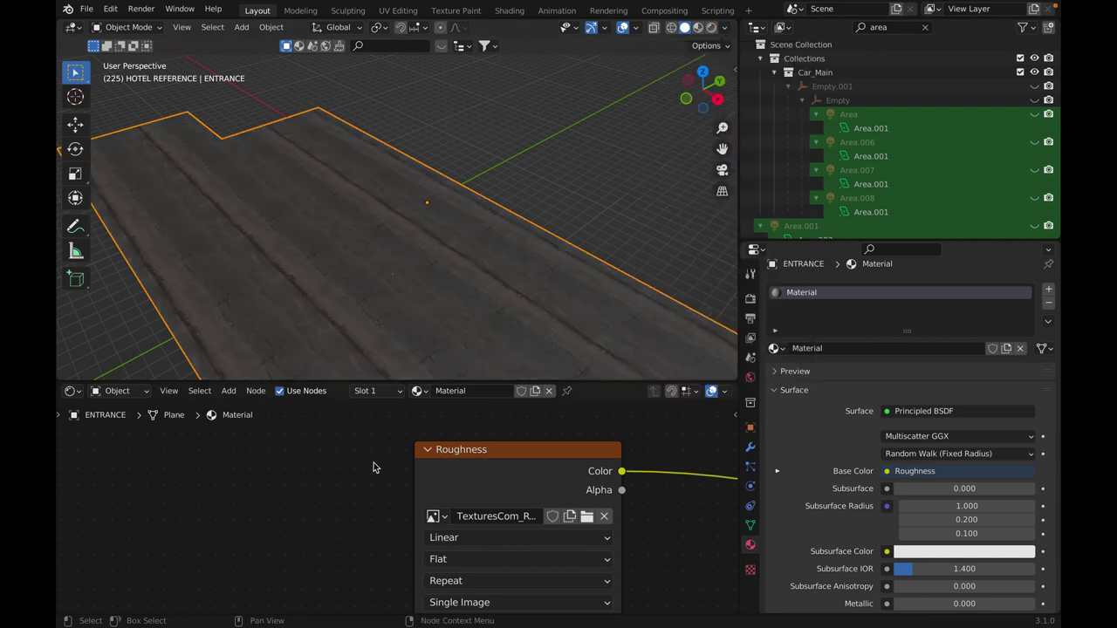
# Examine the textured ground and its material nodes, including the Roughness image, Noise Texture and ColorRamp.
pyautogui.moveTo(491, 242); pyautogui.dragTo(386, 159, button='middle')
pyautogui.scroll(-5, 533, 515)
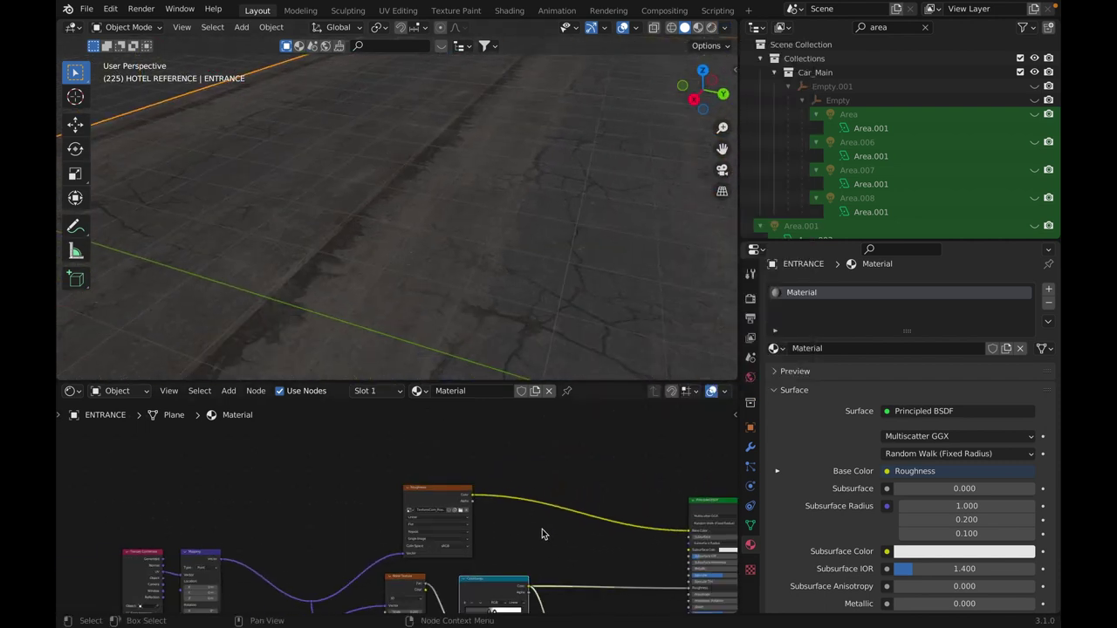
pyautogui.moveTo(517, 499); pyautogui.dragTo(523, 468, button='middle')
pyautogui.scroll(4, 522, 473)
pyautogui.moveTo(427, 561); pyautogui.dragTo(448, 548, button='middle')
pyautogui.scroll(8, 369, 509)
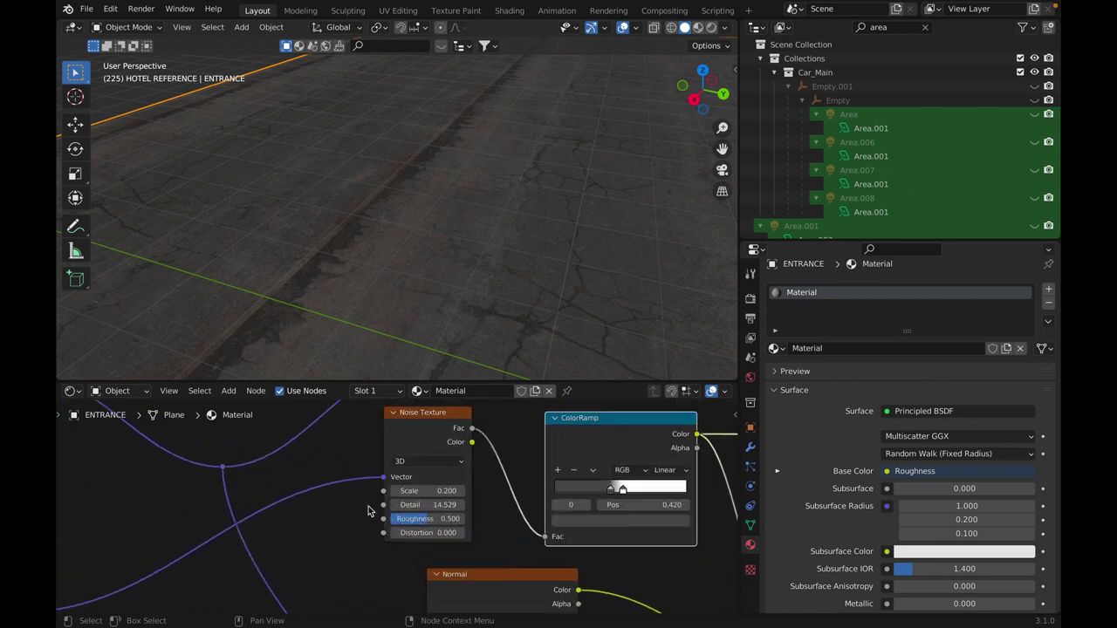
pyautogui.moveTo(332, 557); pyautogui.dragTo(298, 606, button='middle')
pyautogui.click(298, 607)
pyautogui.moveTo(349, 301); pyautogui.dragTo(411, 294, button='middle')
# Preview the ENTRANCE ground plane in Rendered shading and return the viewport to Solid shading.
pyautogui.press('z')
pyautogui.click(404, 195)
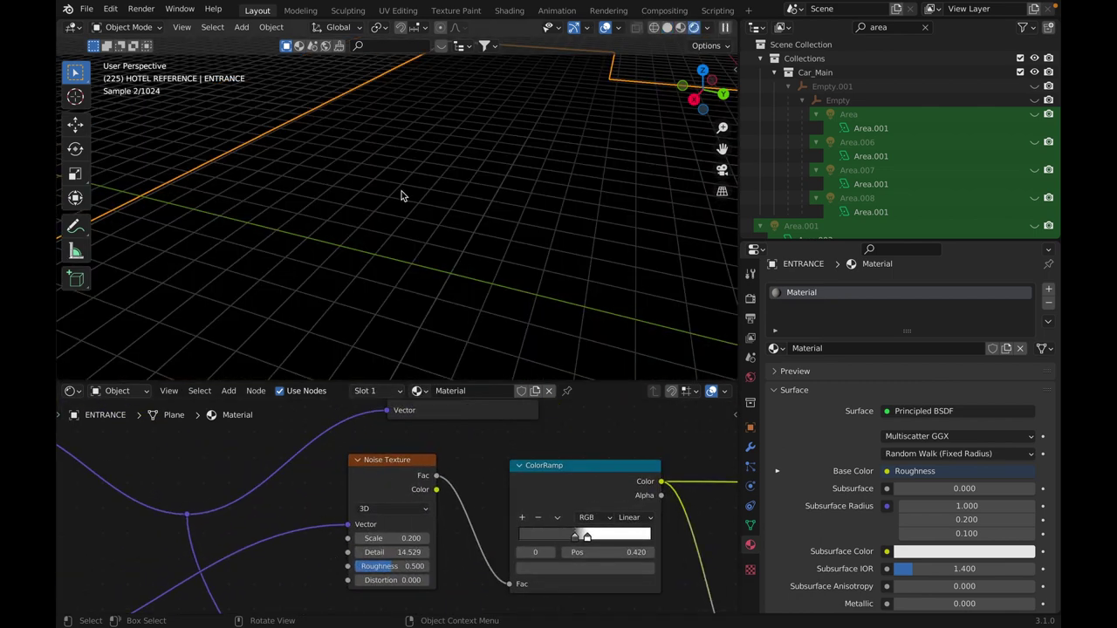
pyautogui.moveTo(404, 195); pyautogui.dragTo(558, 166, button='middle')
pyautogui.press('z')
pyautogui.click(231, 252)
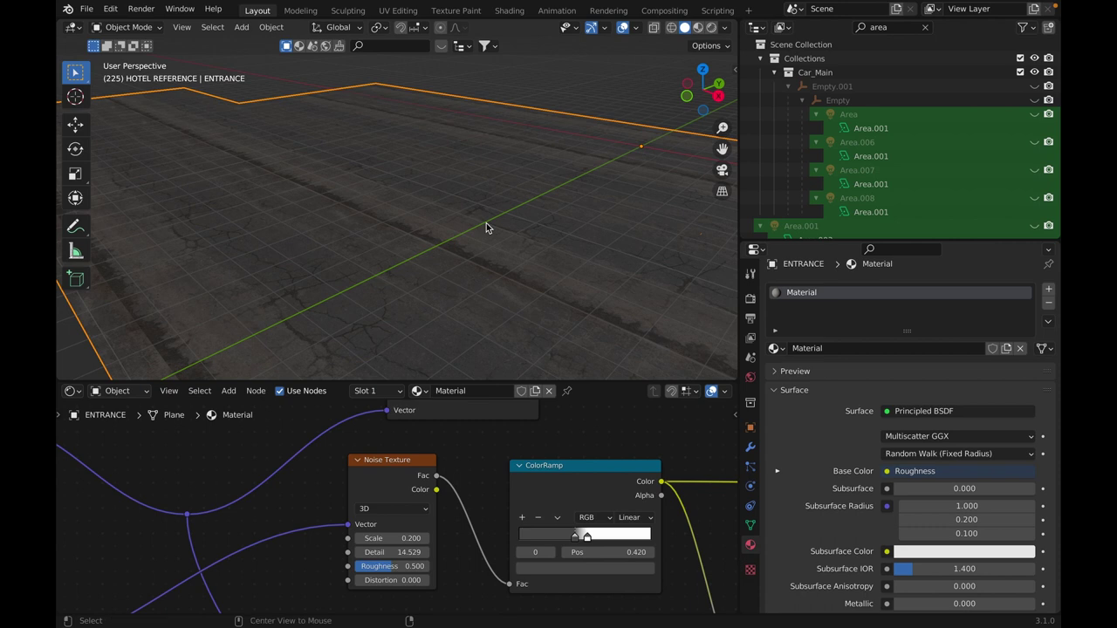
# Unhide all objects and select the double street light standing in front of the hotel building.
pyautogui.hotkey('alt', 'h')
pyautogui.keyDown('shift'); pyautogui.moveTo(503, 217); pyautogui.dragTo(496, 280, button='middle'); pyautogui.keyUp('shift')
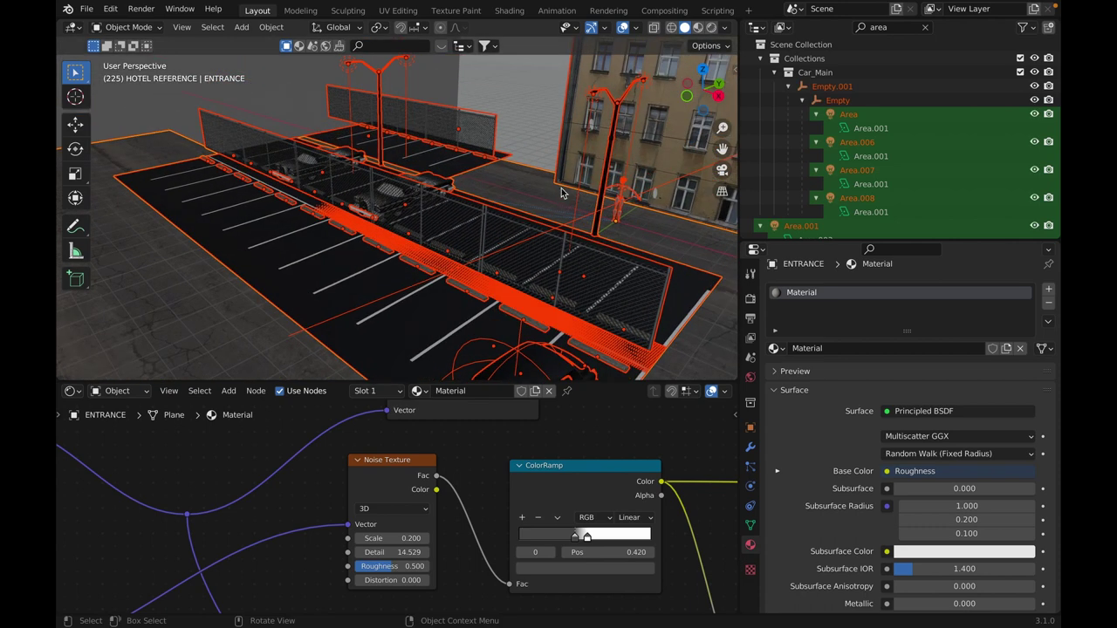
pyautogui.moveTo(561, 192); pyautogui.dragTo(491, 190, button='middle')
pyautogui.click(460, 153)
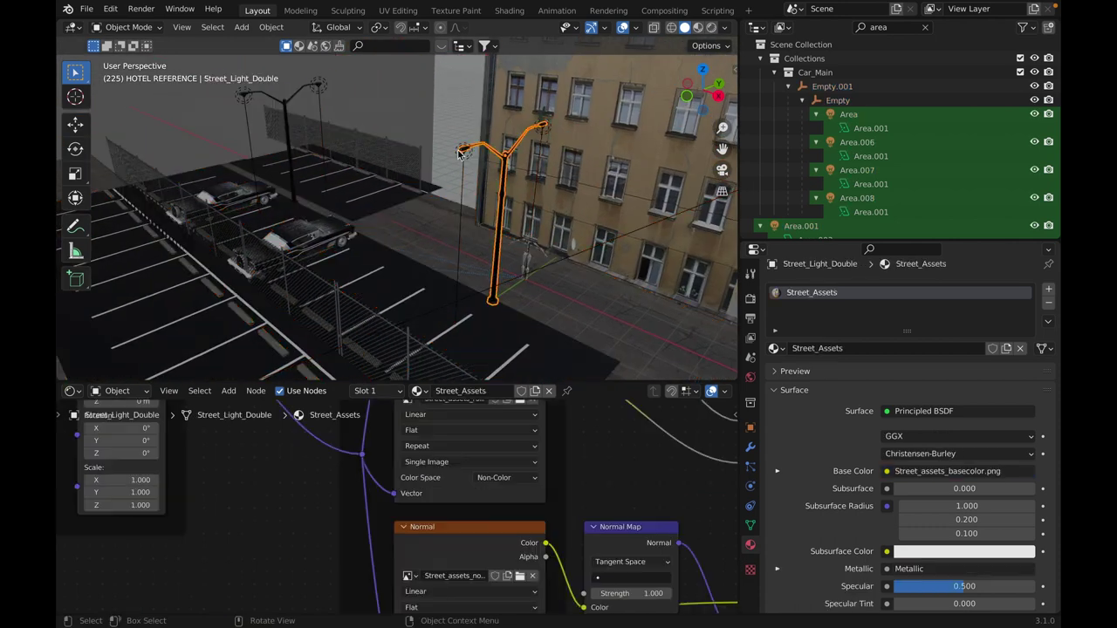
# Select both double street lights together with the area lights under their lamp heads.
pyautogui.click(461, 153)
pyautogui.click(535, 135)
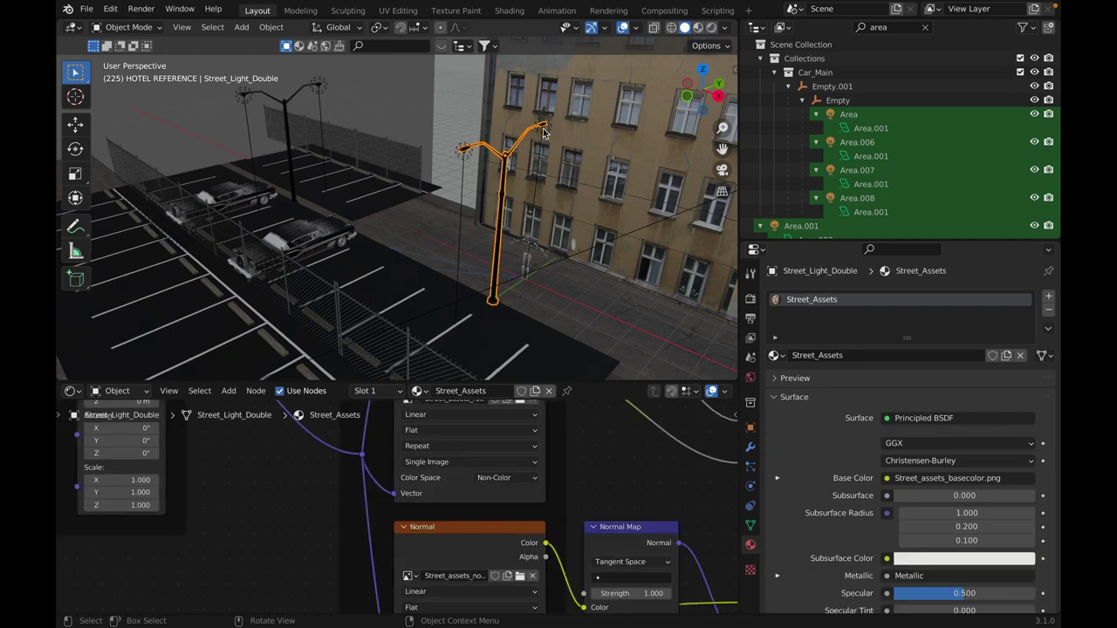
pyautogui.click(541, 132)
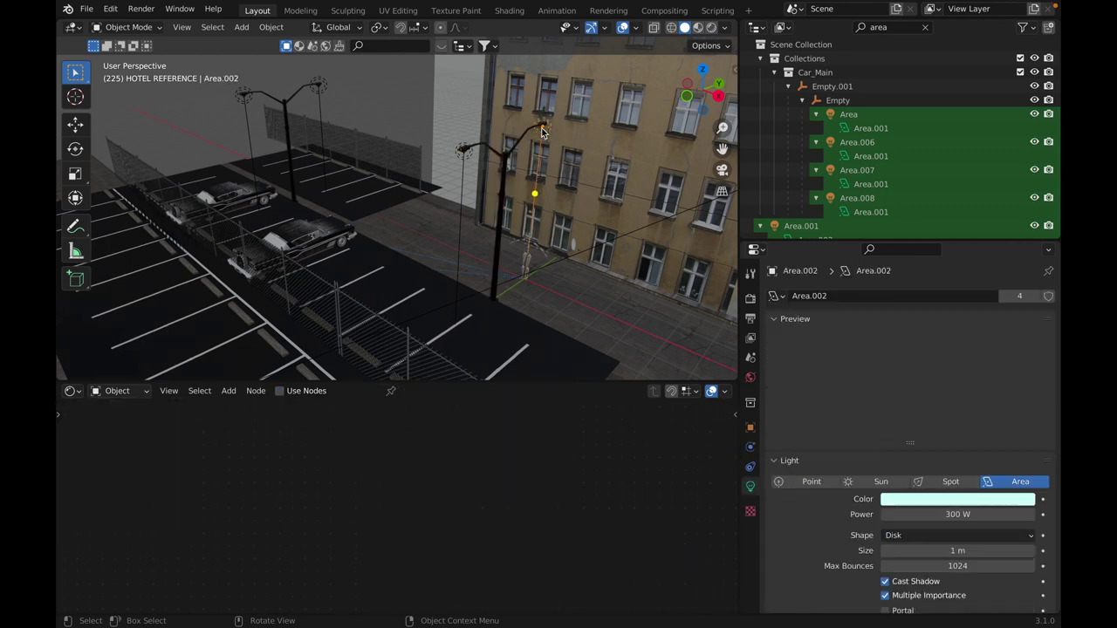
pyautogui.click(463, 155)
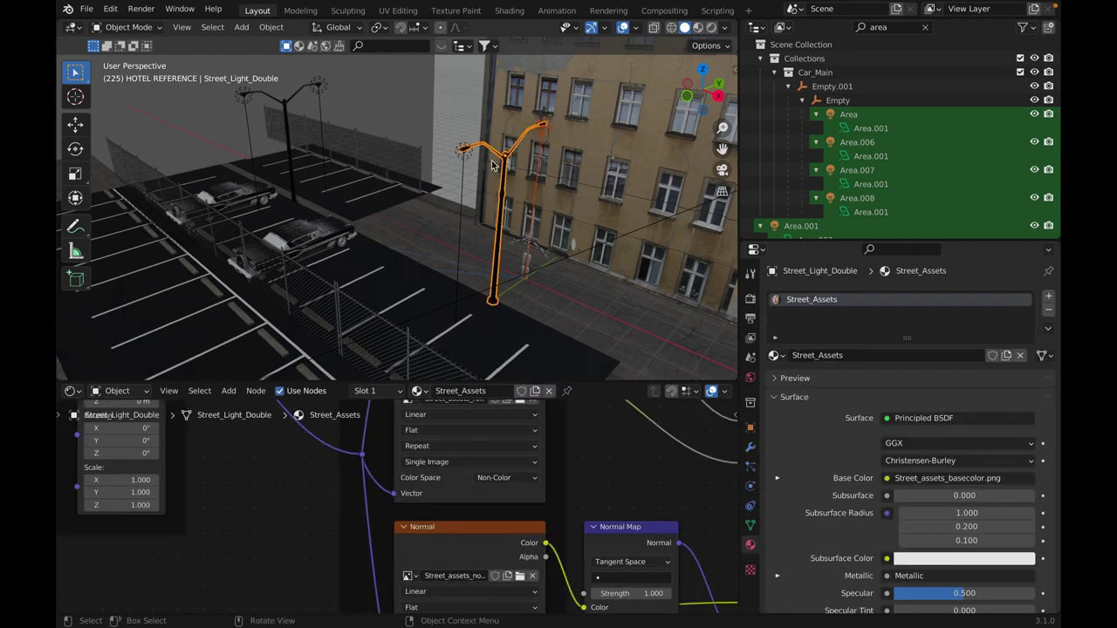
pyautogui.click(465, 156)
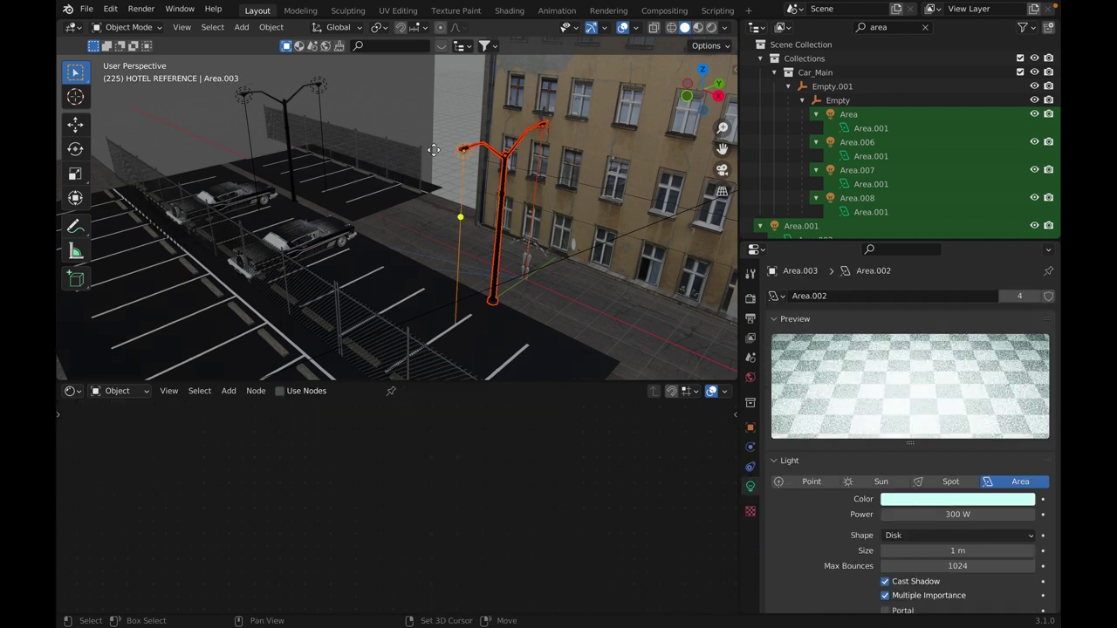
pyautogui.click(248, 93)
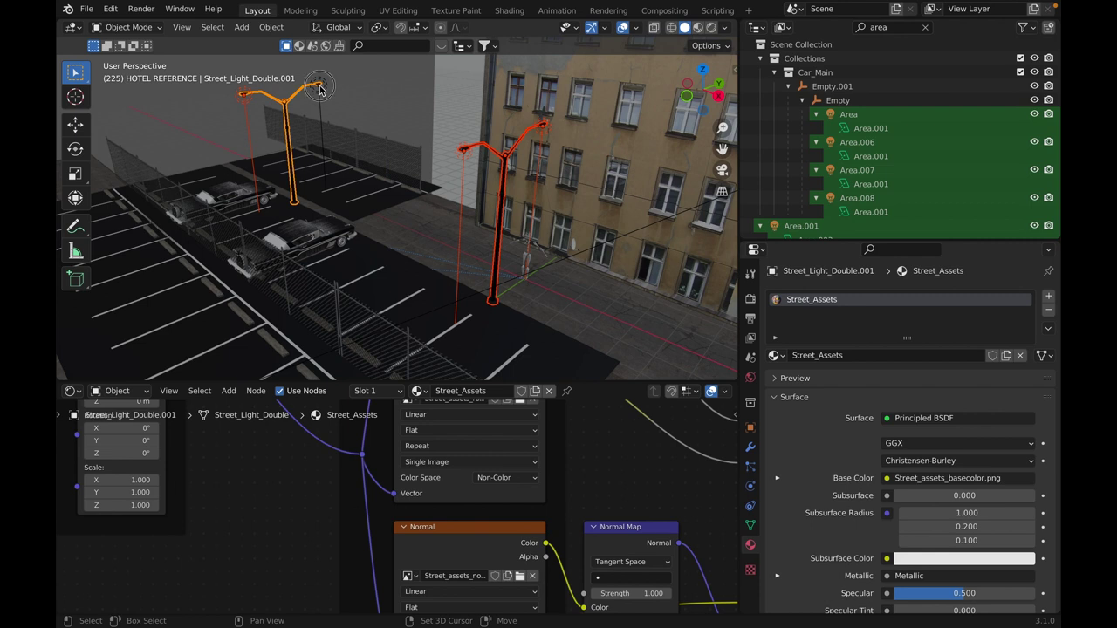
pyautogui.click(319, 90)
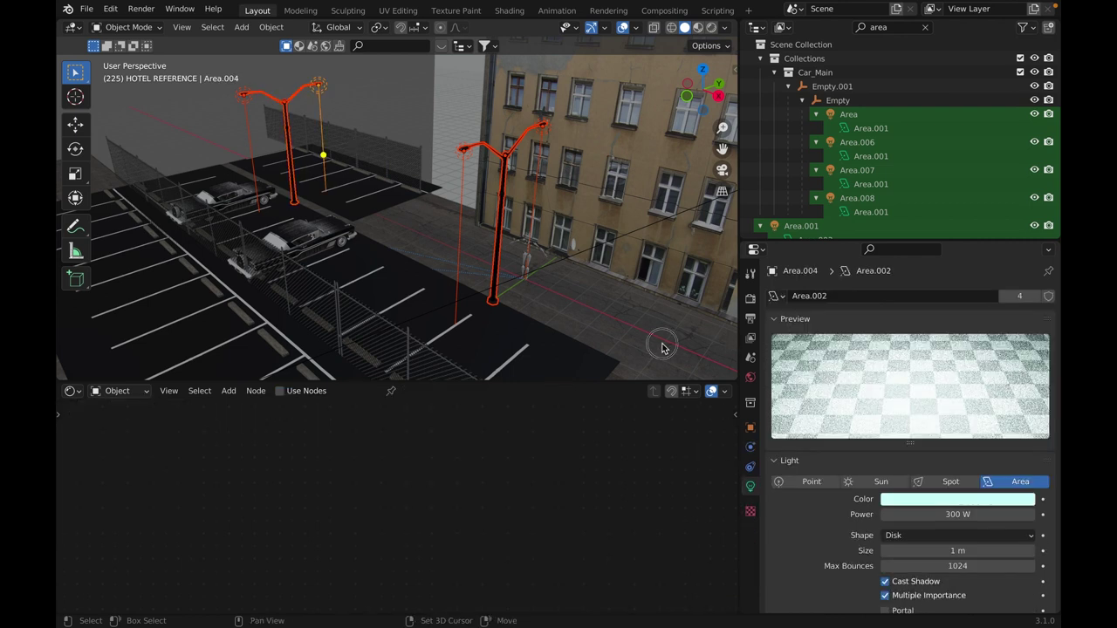
# Add the ENTRANCE ground plane to the street light selection, invert the selection and hide everything else.
pyautogui.keyDown('shift'); pyautogui.click(663, 344); pyautogui.keyUp('shift')
pyautogui.hotkey('ctrl', 'i')
pyautogui.press('h')
pyautogui.scroll(-4, 449, 264)
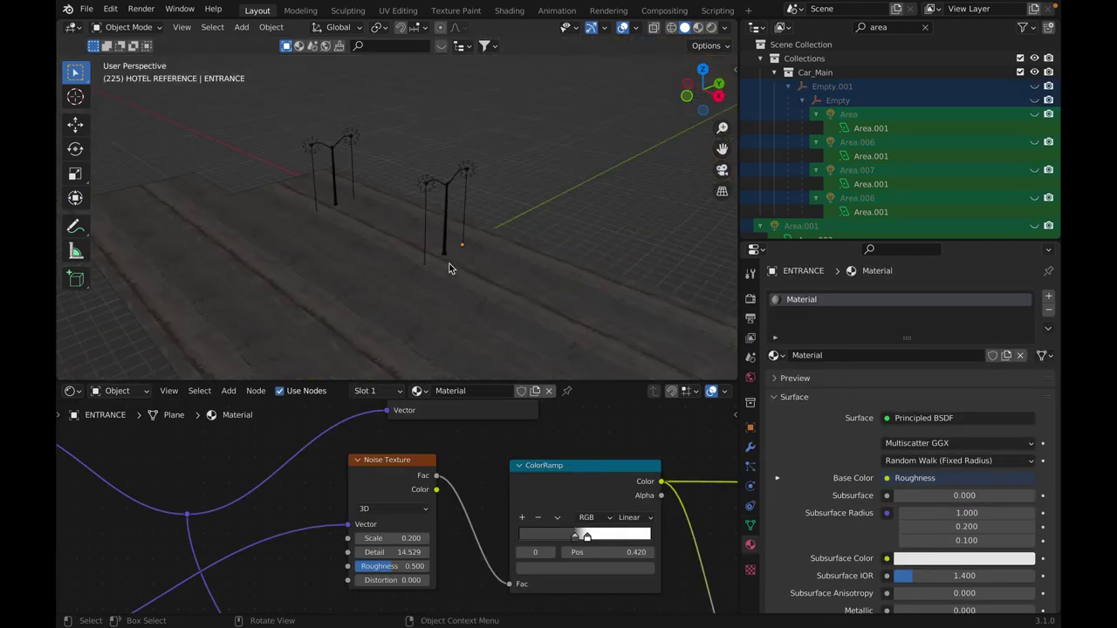
# Preview the isolated ground and street lights in Rendered shading.
pyautogui.moveTo(449, 264); pyautogui.dragTo(392, 307, button='middle')
pyautogui.press('z')
pyautogui.click(441, 133)
pyautogui.scroll(4, 435, 241)
pyautogui.moveTo(436, 241)
pyautogui.mouseDown(button='middle')
pyautogui.moveTo(474, 237)
pyautogui.moveTo(533, 96)
pyautogui.moveTo(490, 188)
pyautogui.mouseUp(button='middle')
pyautogui.scroll(-3, 522, 245)
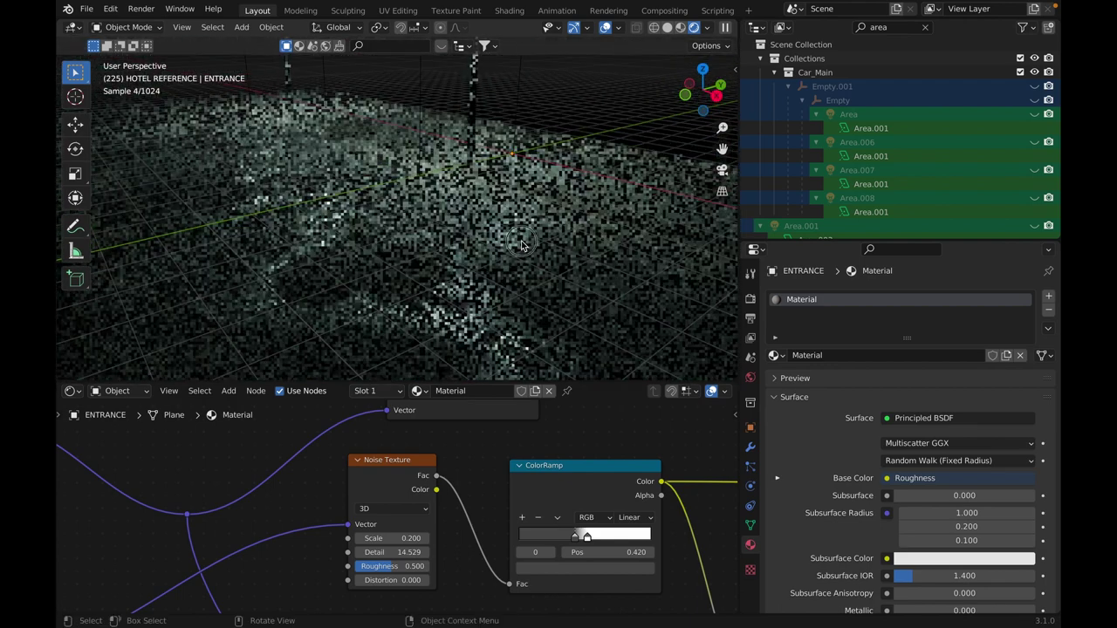
# Undo the inverted selection and preview the Noise Texture and ColorRamp outputs on the ENTRANCE ground.
pyautogui.hotkey('ctrl', 'z')
pyautogui.scroll(-12, 341, 485)
pyautogui.scroll(7, 353, 466)
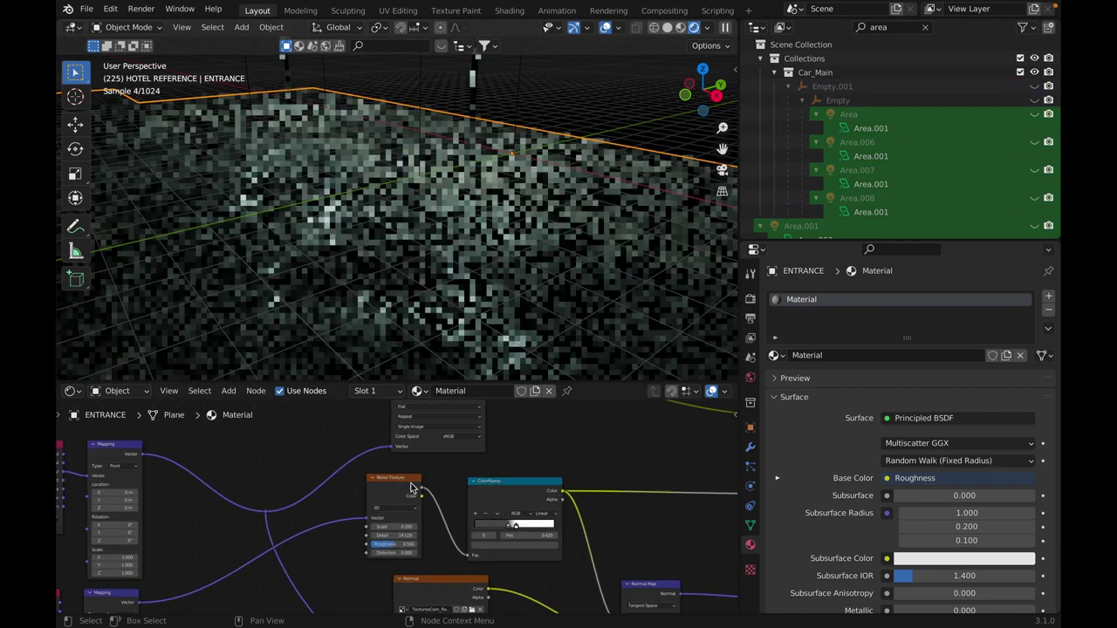
pyautogui.moveTo(398, 491); pyautogui.dragTo(406, 485, button='middle')
pyautogui.click(403, 478)
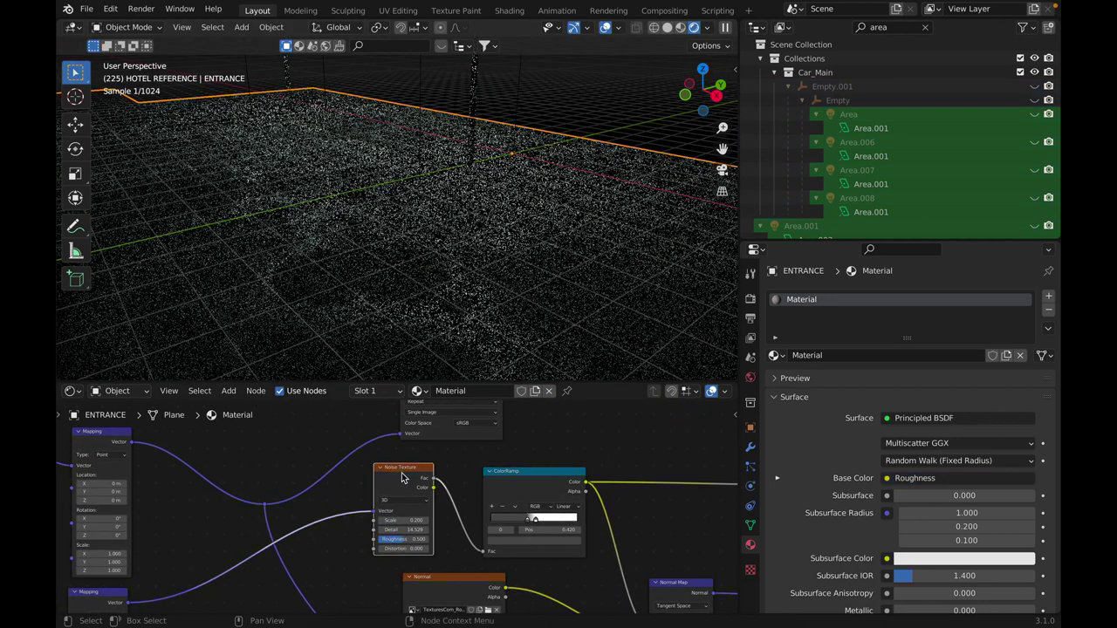
pyautogui.keyDown('ctrl'); pyautogui.keyDown('shift'); pyautogui.click(404, 477); pyautogui.keyUp('shift'); pyautogui.keyUp('ctrl')
pyautogui.moveTo(454, 219); pyautogui.dragTo(475, 416, button='middle')
pyautogui.keyDown('ctrl'); pyautogui.keyDown('shift'); pyautogui.click(519, 492); pyautogui.keyUp('shift'); pyautogui.keyUp('ctrl')
# Examine the ColorRamp's stops and inspect the color of its dark stop without changing it.
pyautogui.moveTo(677, 479); pyautogui.dragTo(554, 481, button='middle')
pyautogui.scroll(4, 483, 490)
pyautogui.click(462, 557)
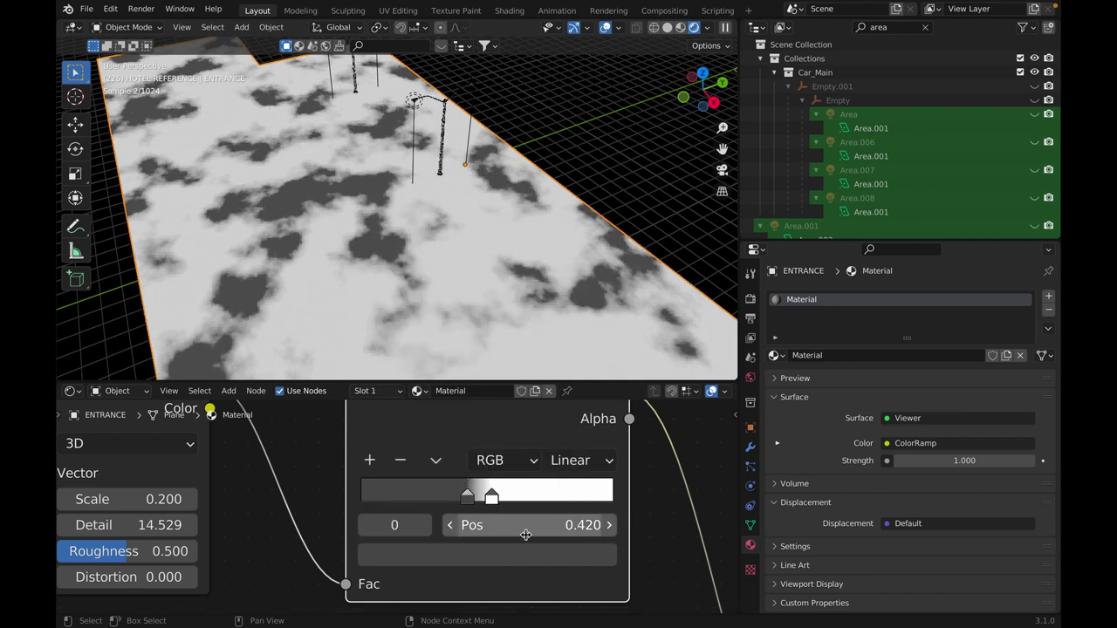
pyautogui.click(471, 556)
pyautogui.click(468, 413)
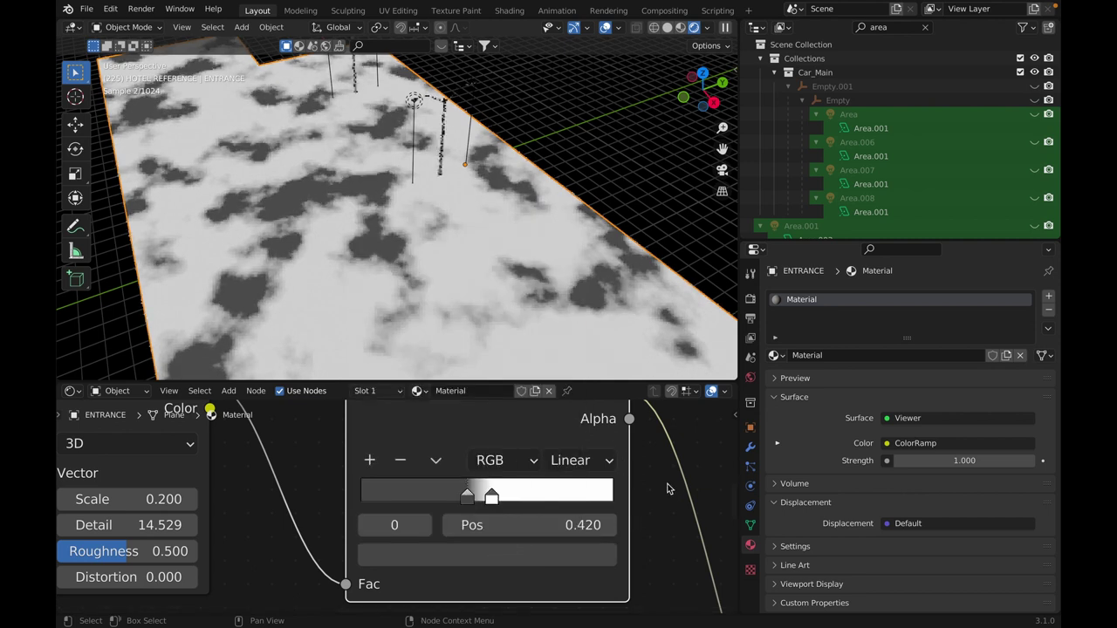
# Trace the ColorRamp's links to the Normal Map and Principled BSDF, and reconnect the Principled BSDF to the Material Output.
pyautogui.scroll(-5, 417, 496)
pyautogui.moveTo(445, 498); pyautogui.dragTo(369, 529, button='middle')
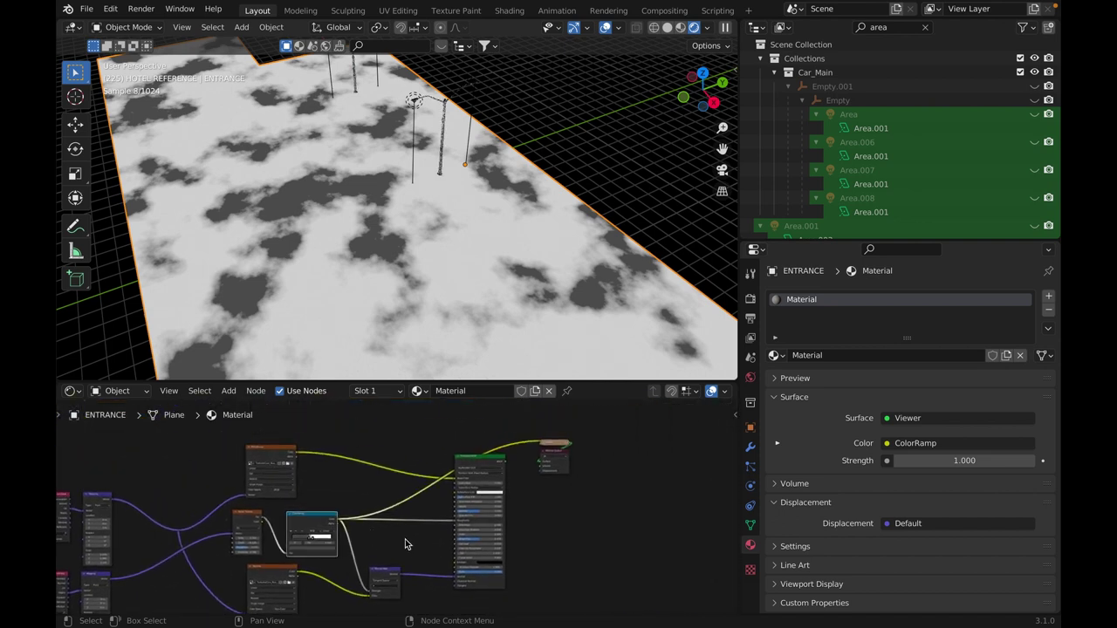
pyautogui.scroll(5, 400, 538)
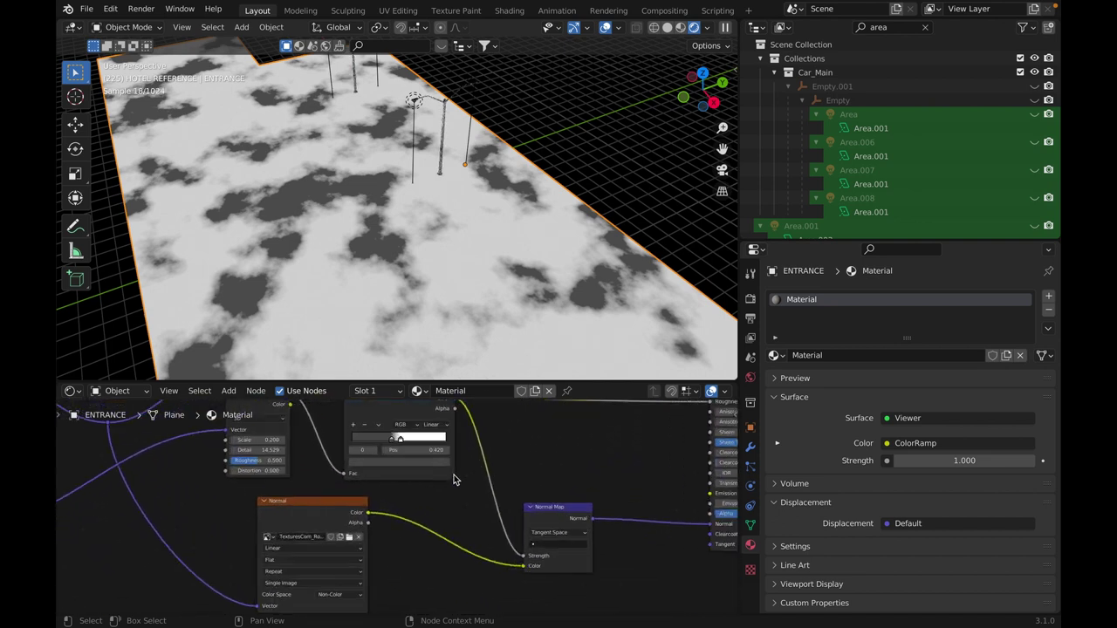
pyautogui.moveTo(511, 442); pyautogui.dragTo(289, 627, button='middle')
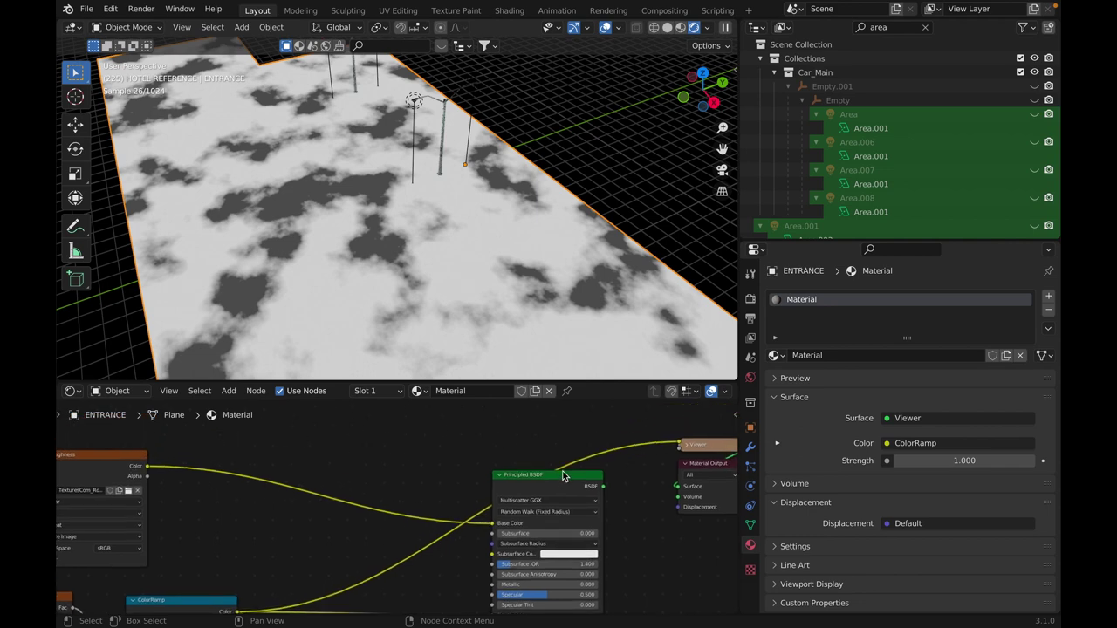
pyautogui.keyDown('ctrl'); pyautogui.keyDown('shift'); pyautogui.click(550, 480); pyautogui.keyUp('shift'); pyautogui.keyUp('ctrl')
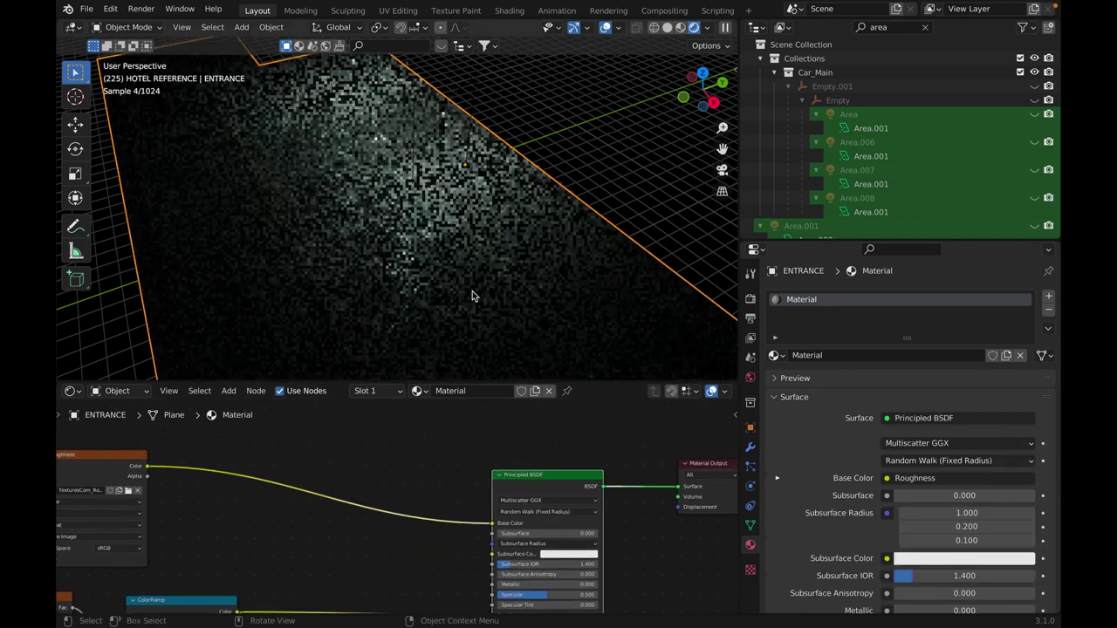
# Hide the viewport overlays and view the rendered ground through the camera.
pyautogui.moveTo(474, 294); pyautogui.dragTo(424, 195, button='middle')
pyautogui.click(605, 27)
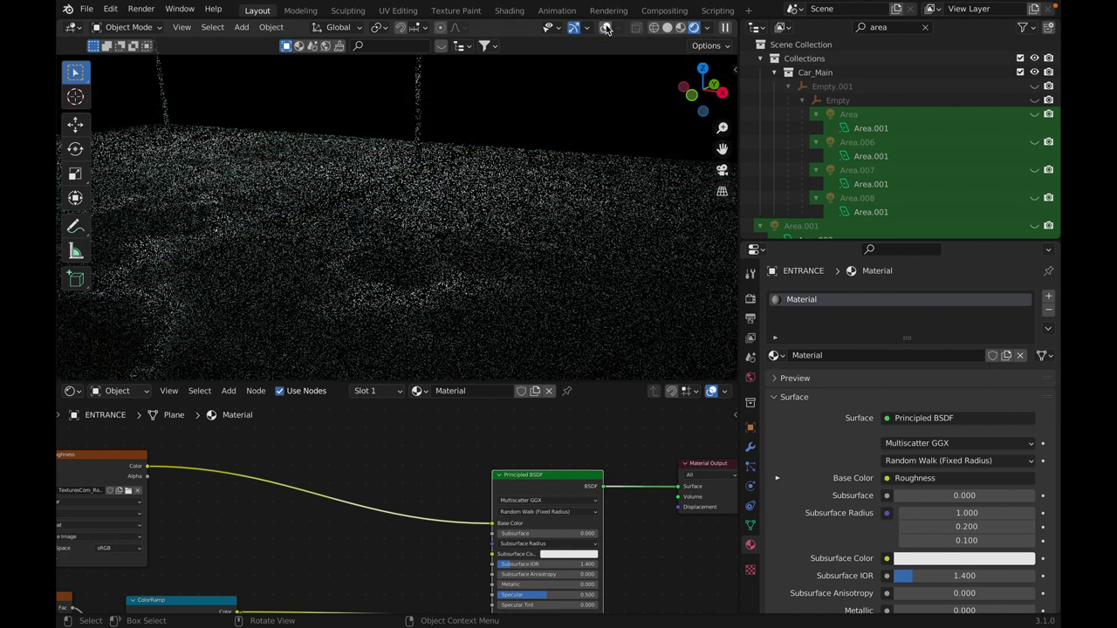
pyautogui.click(722, 168)
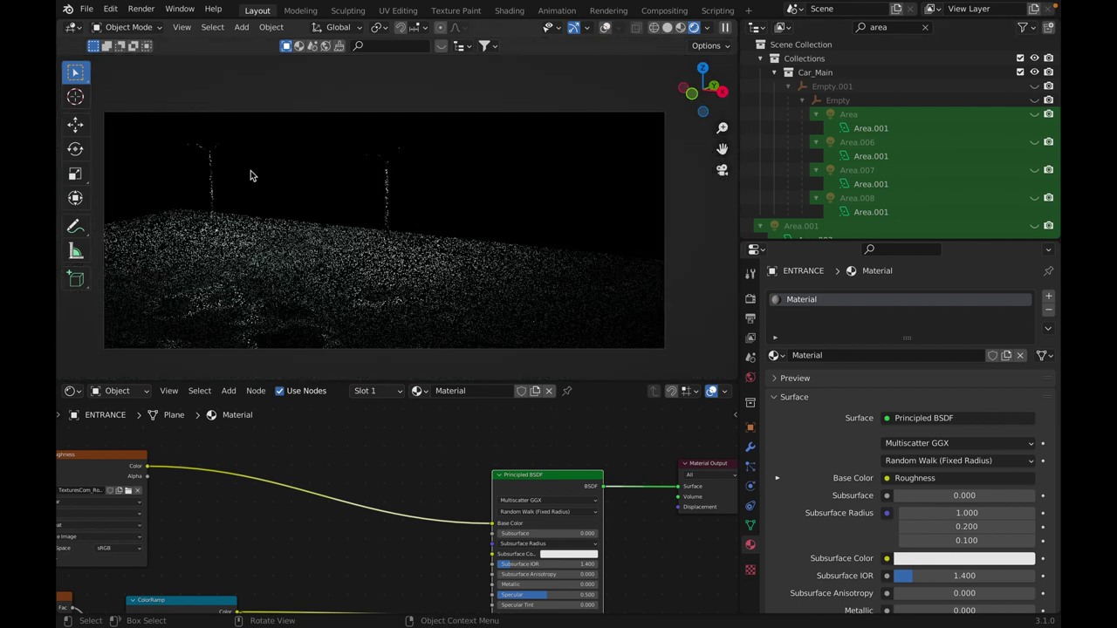
# Return the viewport to Solid shading and unhide all objects.
pyautogui.press('z')
pyautogui.click(466, 235)
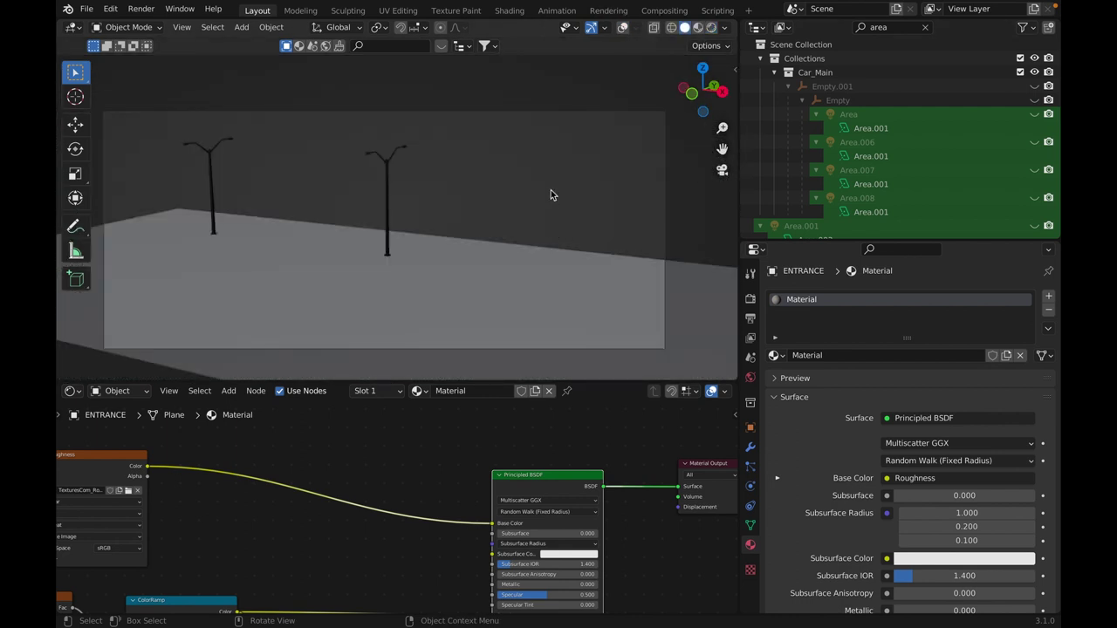
pyautogui.moveTo(551, 189); pyautogui.dragTo(489, 238, button='middle')
pyautogui.hotkey('alt', 'h')
pyautogui.scroll(5, 461, 165)
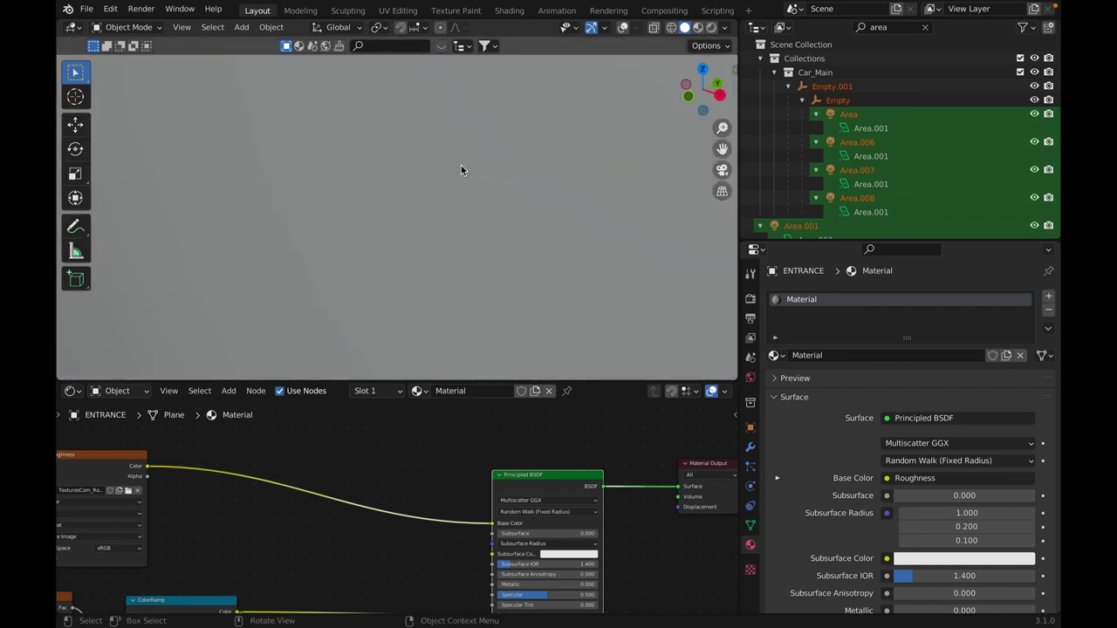
pyautogui.scroll(-3, 460, 165)
pyautogui.moveTo(457, 166); pyautogui.dragTo(526, 230, button='middle')
# Open the Blender file of the inside-car shot.
pyautogui.click(97, 9)
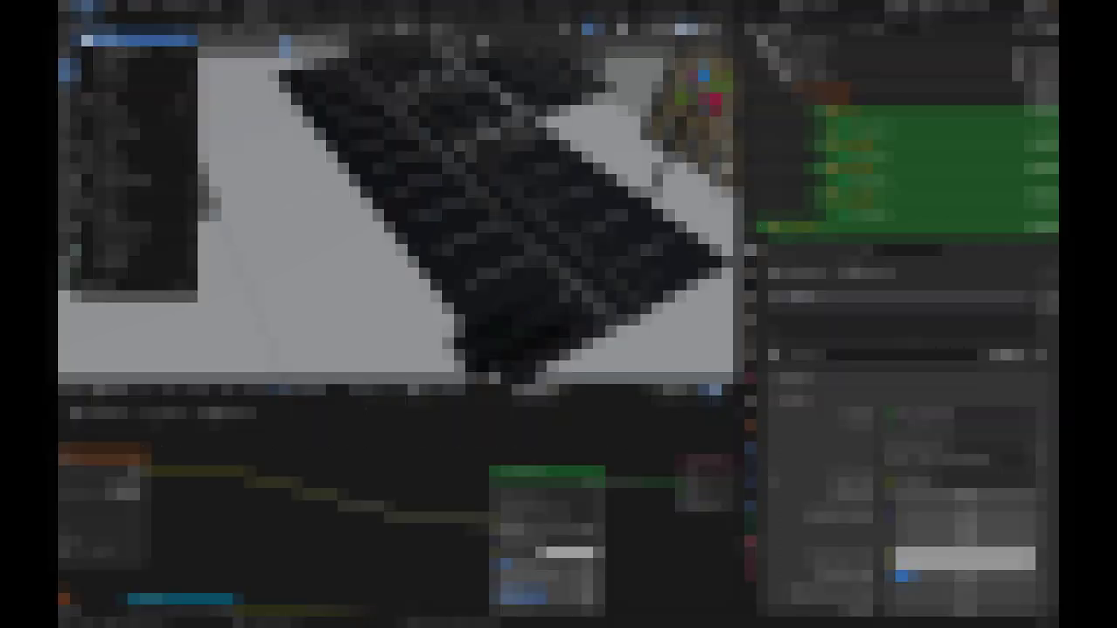
pyautogui.click(131, 40)
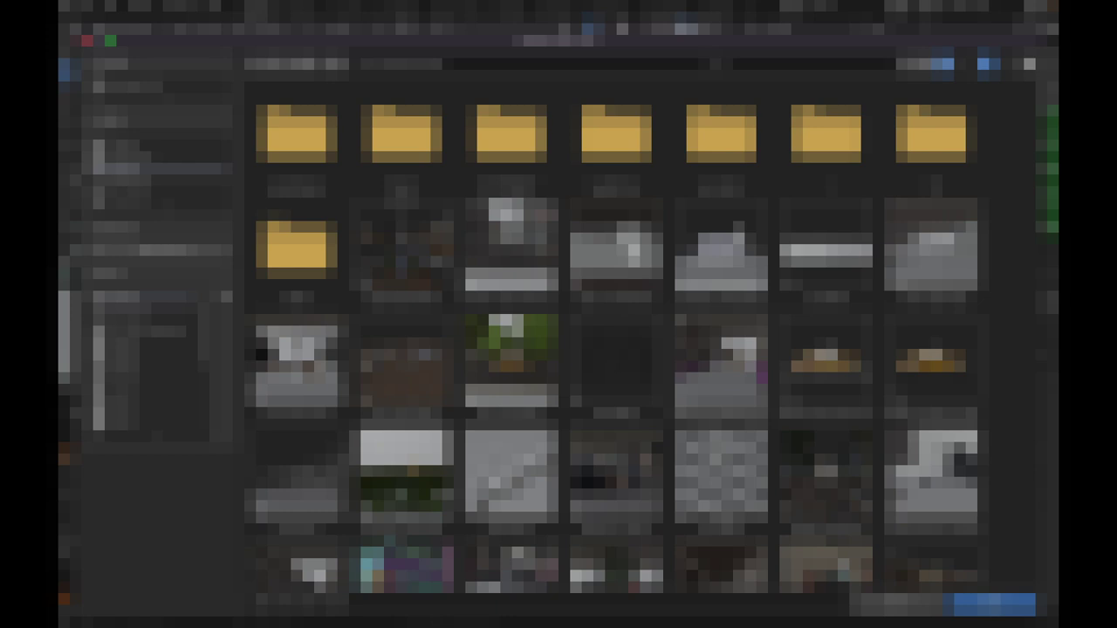
pyautogui.click(617, 251)
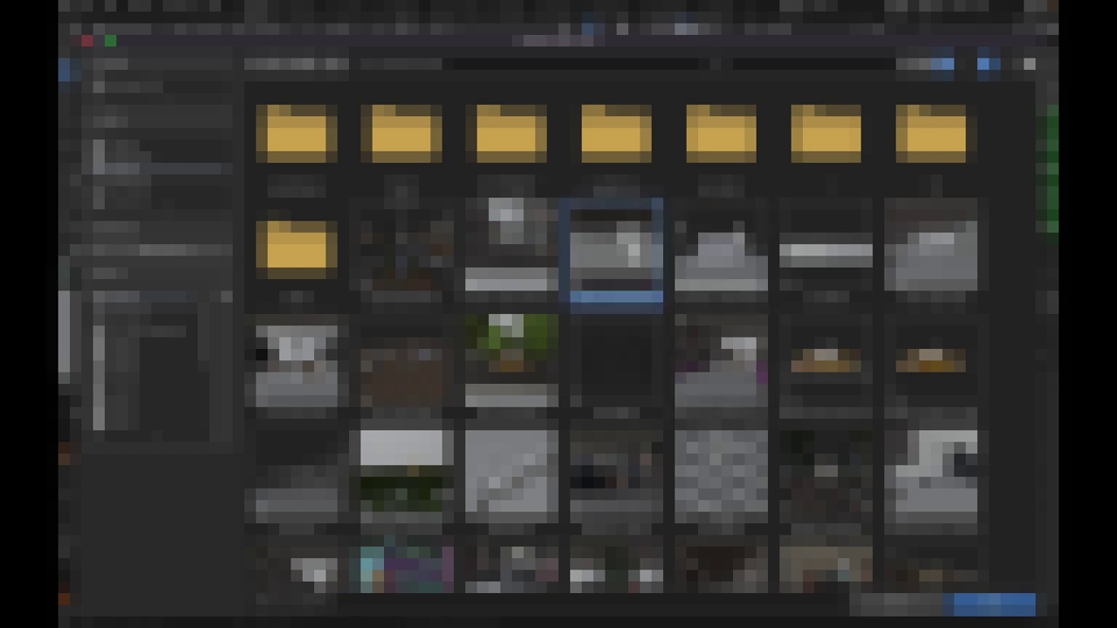
pyautogui.press('Return')
# Select the night city skyline backdrop plane, set the timeline to frame 0 and examine the plane's starting position.
pyautogui.scroll(-5, 566, 253)
pyautogui.moveTo(566, 252); pyautogui.dragTo(471, 312, button='middle')
pyautogui.click(348, 130)
pyautogui.scroll(6, 535, 240)
pyautogui.scroll(-6, 471, 311)
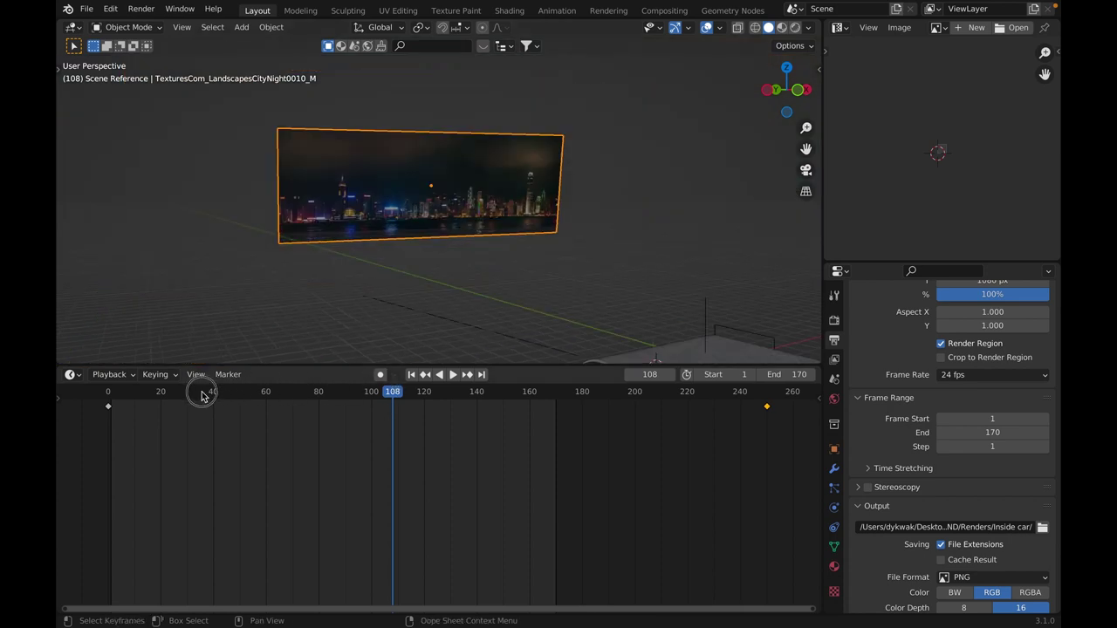
pyautogui.moveTo(275, 393); pyautogui.dragTo(108, 418)
pyautogui.scroll(-5, 603, 286)
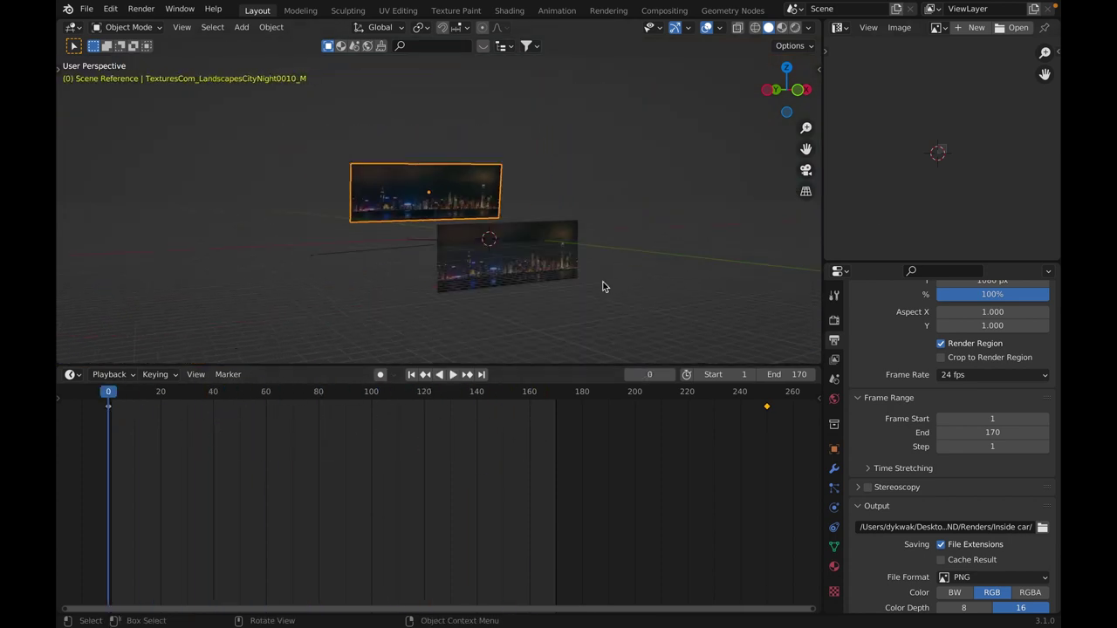
pyautogui.moveTo(511, 223); pyautogui.dragTo(595, 256, button='middle')
# Select the car's roof plane and frame the viewport on it.
pyautogui.click(707, 284)
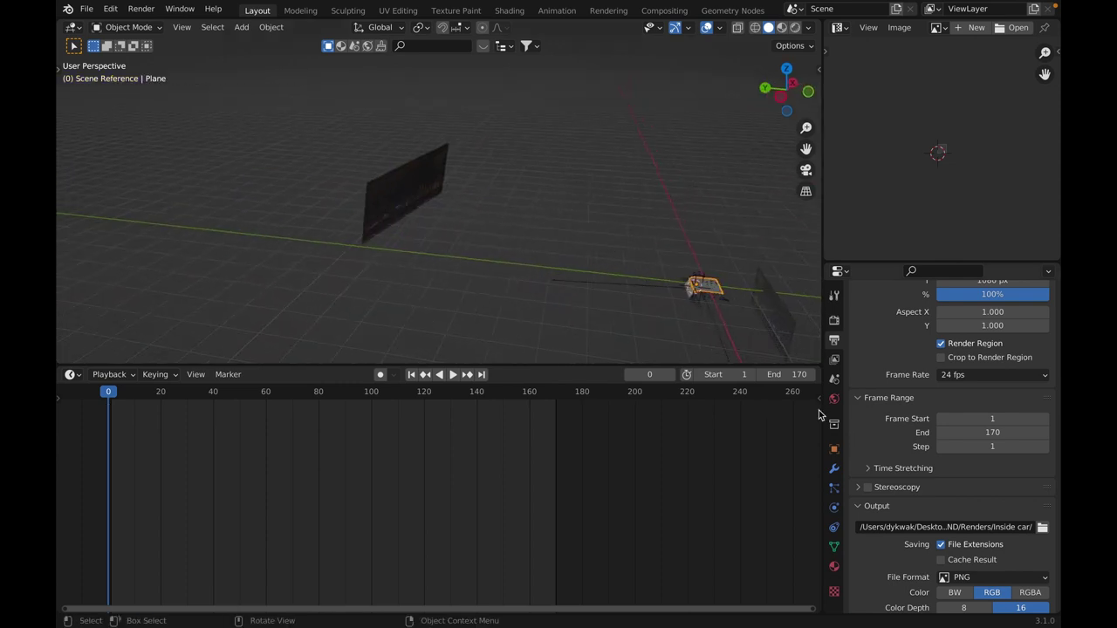
pyautogui.press('KP_Decimal')
pyautogui.moveTo(560, 204); pyautogui.dragTo(581, 224, button='middle')
pyautogui.scroll(-3, 515, 119)
pyautogui.scroll(3, 539, 180)
# Inspect the roof's curved, thickened edge in Edit Mode and return to Object Mode.
pyautogui.press('Tab')
pyautogui.press('a')
pyautogui.click(582, 224)
pyautogui.scroll(2, 471, 179)
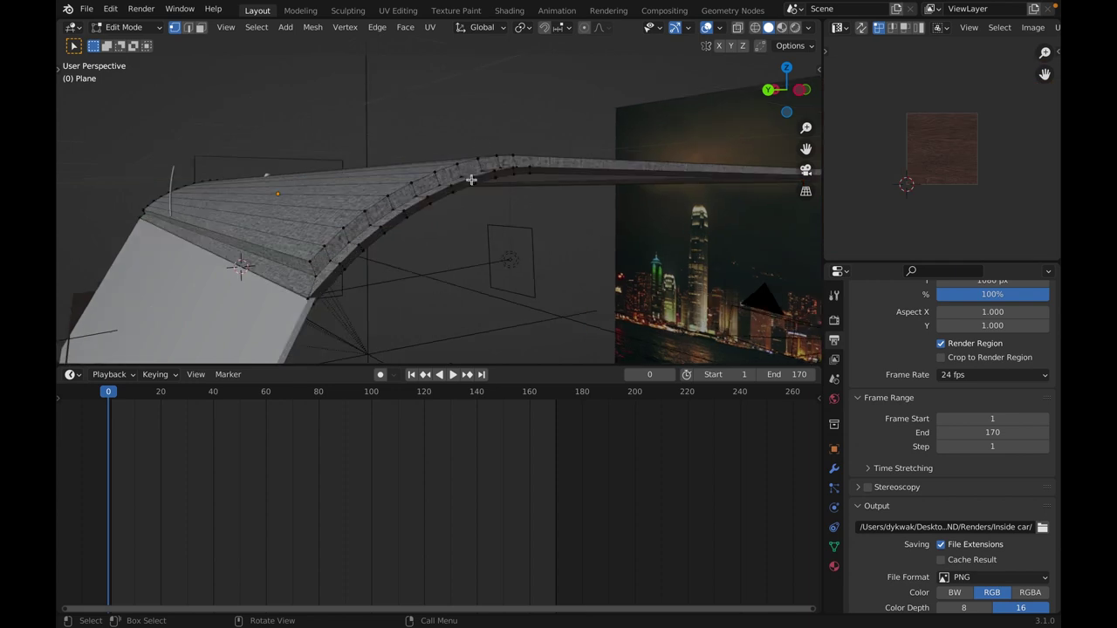
pyautogui.moveTo(493, 158); pyautogui.dragTo(350, 156, button='middle')
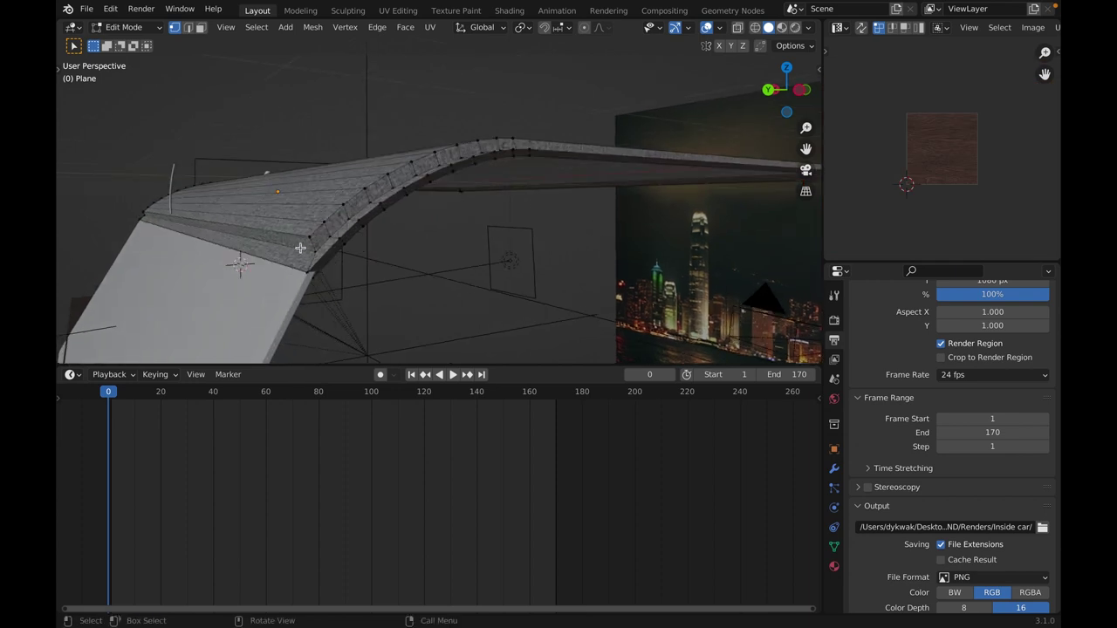
pyautogui.moveTo(369, 233); pyautogui.dragTo(405, 202, button='middle')
pyautogui.press('Tab')
# Select the wood-textured dashboard plane and examine it through the camera.
pyautogui.scroll(-10, 423, 156)
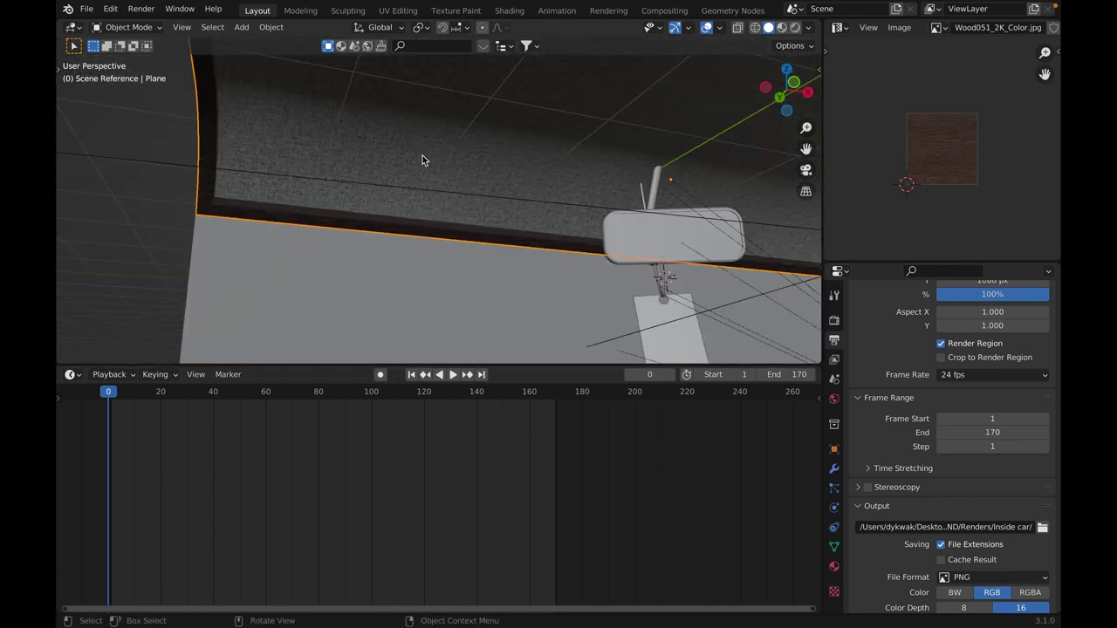
pyautogui.keyDown('shift'); pyautogui.moveTo(557, 228); pyautogui.dragTo(517, 236, button='middle'); pyautogui.keyUp('shift')
pyautogui.scroll(4, 527, 210)
pyautogui.click(508, 230)
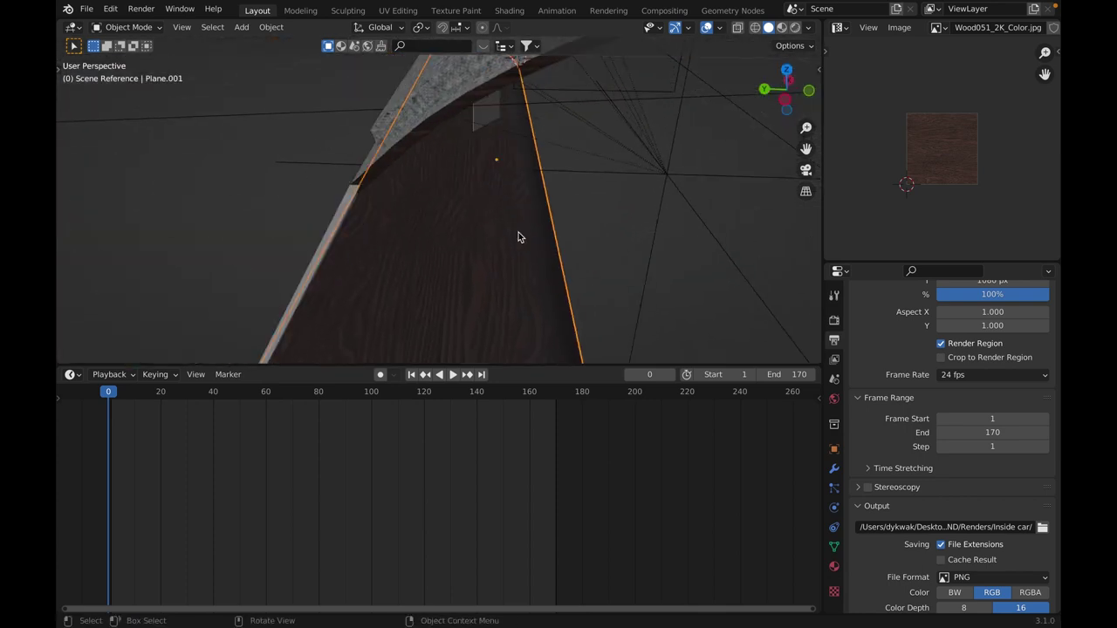
pyautogui.click(612, 248)
pyautogui.click(806, 169)
pyautogui.scroll(6, 491, 263)
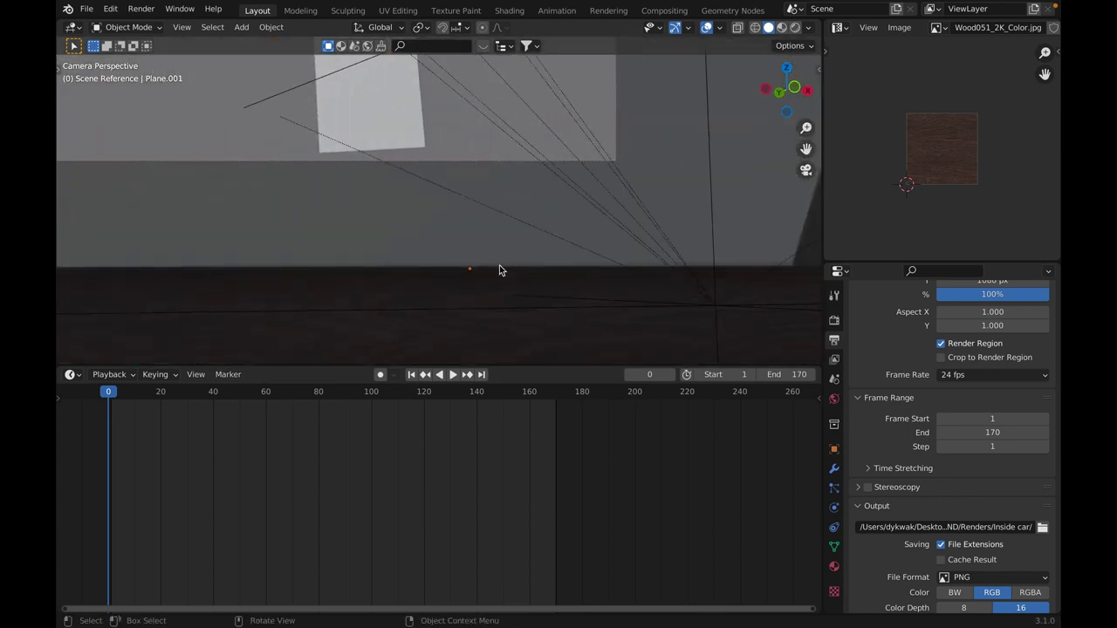
pyautogui.scroll(1, 499, 265)
# Select the windshield Cube in front of the dashboard and inspect it from the side.
pyautogui.click(479, 186)
pyautogui.click(511, 169)
pyautogui.scroll(1, 513, 169)
pyautogui.click(489, 228)
pyautogui.keyDown('shift'); pyautogui.moveTo(487, 227); pyautogui.dragTo(486, 363, button='middle'); pyautogui.keyUp('shift')
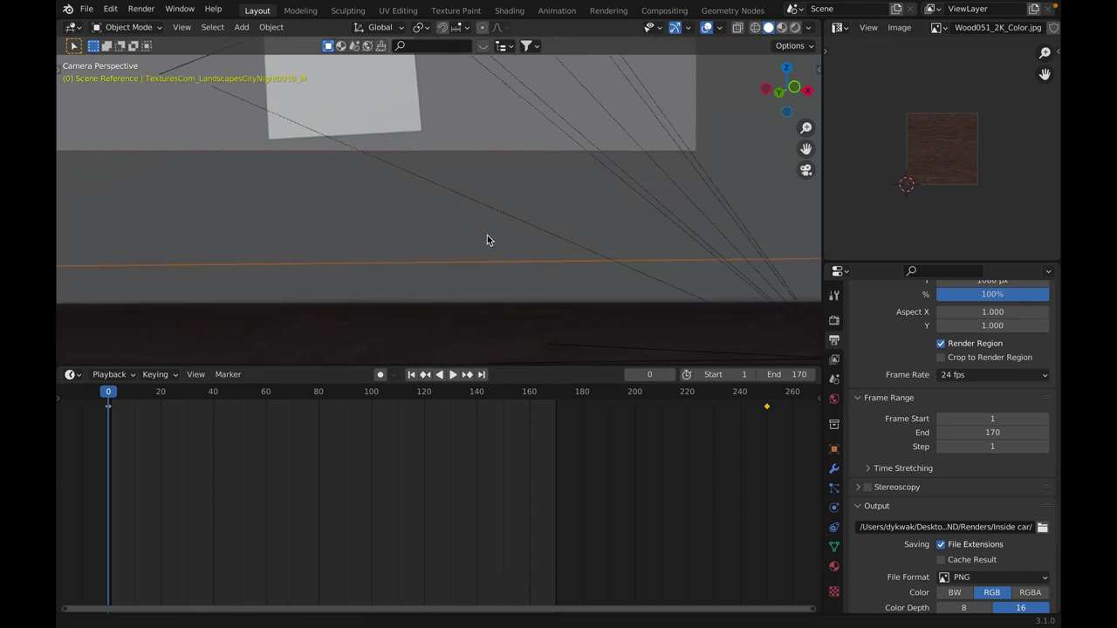
pyautogui.click(616, 212)
pyautogui.moveTo(616, 212); pyautogui.dragTo(451, 233, button='middle')
pyautogui.scroll(-3, 452, 233)
pyautogui.keyDown('shift'); pyautogui.moveTo(545, 253); pyautogui.dragTo(452, 214, button='middle'); pyautogui.keyUp('shift')
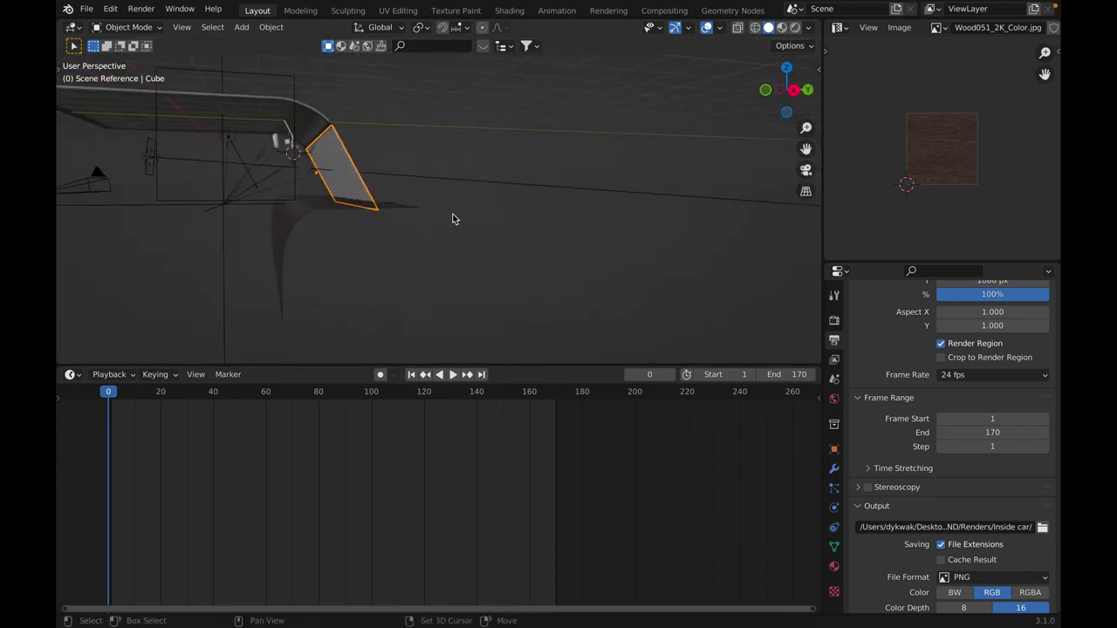
# Show the windshield's material properties and display its nodes in the Shader Editor below the viewport.
pyautogui.click(833, 567)
pyautogui.moveTo(553, 149); pyautogui.dragTo(90, 392, button='middle')
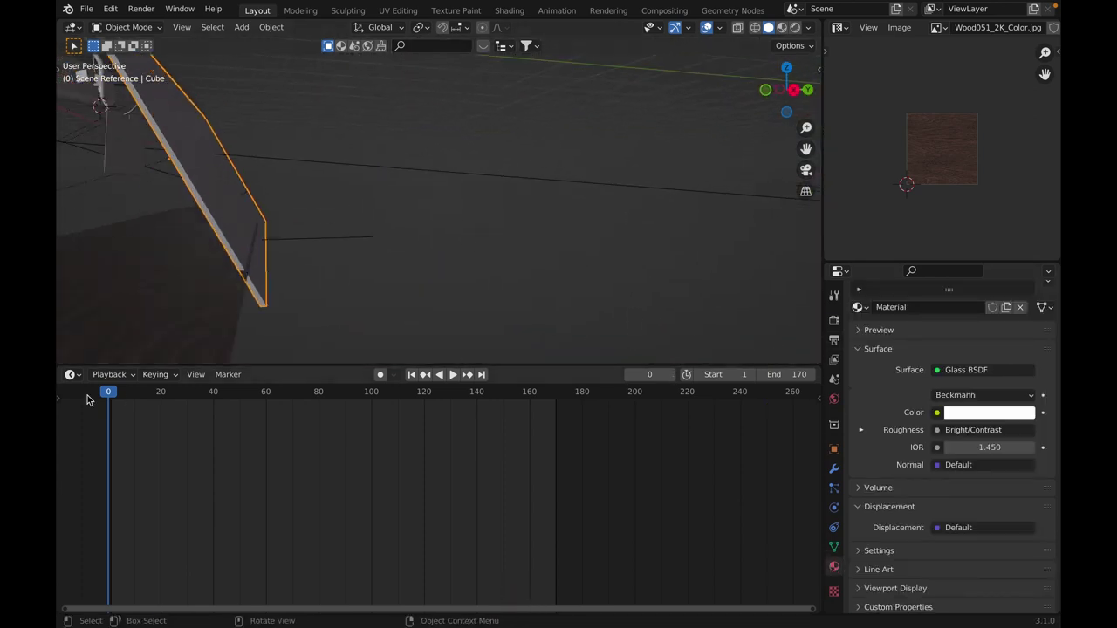
pyautogui.click(70, 374)
pyautogui.click(102, 507)
pyautogui.press('Home')
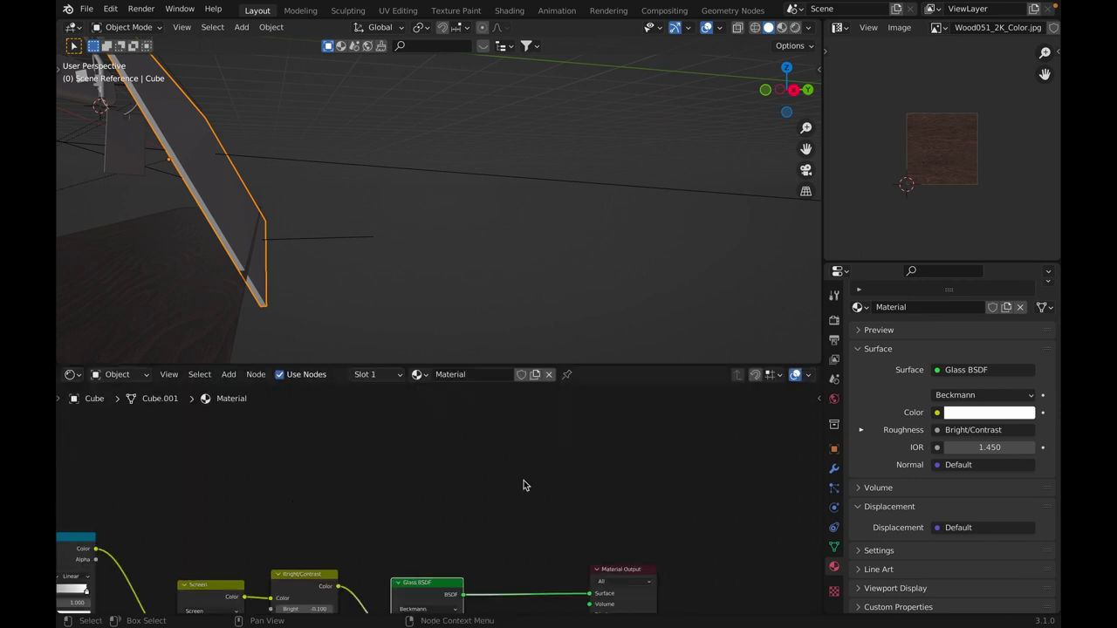
# Examine the windshield material's two roughness image textures, uh4scgic_2K_Roughness.jpg and vdepdi3c_2K_Roughness.jpg, in the node tree.
pyautogui.scroll(4, 516, 498)
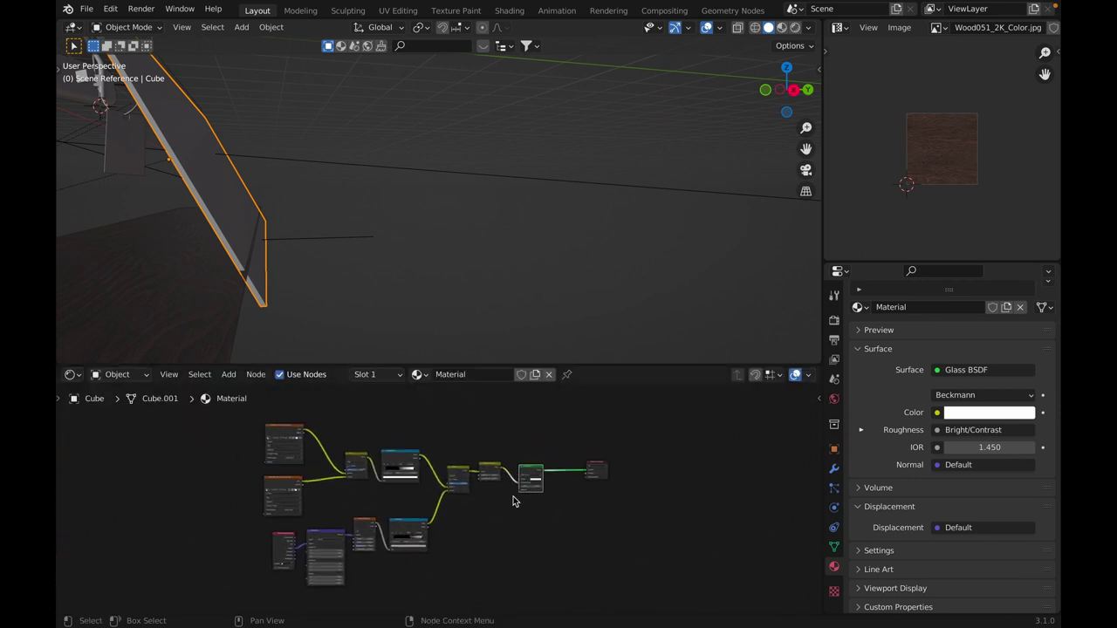
pyautogui.click(522, 506)
pyautogui.moveTo(560, 459); pyautogui.dragTo(565, 463)
pyautogui.click(365, 463)
pyautogui.scroll(1, 247, 439)
pyautogui.moveTo(248, 439); pyautogui.dragTo(481, 471, button='middle')
pyautogui.scroll(4, 309, 456)
pyautogui.moveTo(308, 455); pyautogui.dragTo(429, 459, button='middle')
pyautogui.scroll(2, 369, 515)
pyautogui.click(331, 437)
pyautogui.moveTo(315, 226); pyautogui.dragTo(516, 355, button='middle')
pyautogui.press('Home')
pyautogui.moveTo(350, 531); pyautogui.dragTo(352, 464, button='middle')
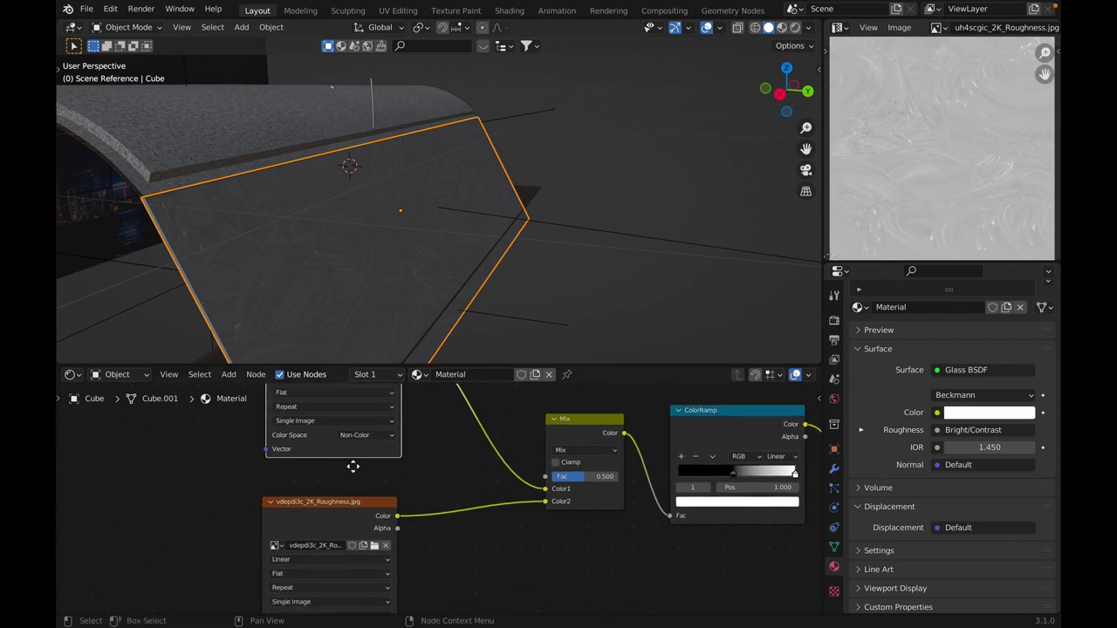
pyautogui.click(324, 497)
pyautogui.scroll(1, 956, 197)
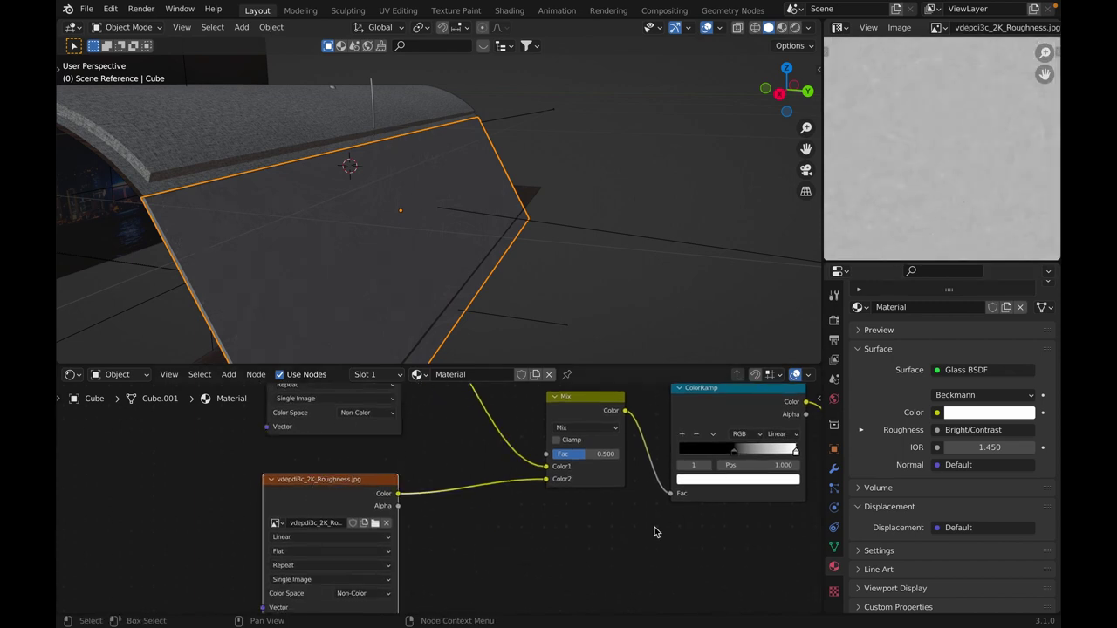
# Examine the windshield's Noise Texture branch and the Mix node that combines the two roughness images.
pyautogui.scroll(-3, 656, 530)
pyautogui.moveTo(655, 529); pyautogui.dragTo(411, 414, button='middle')
pyautogui.click(359, 501)
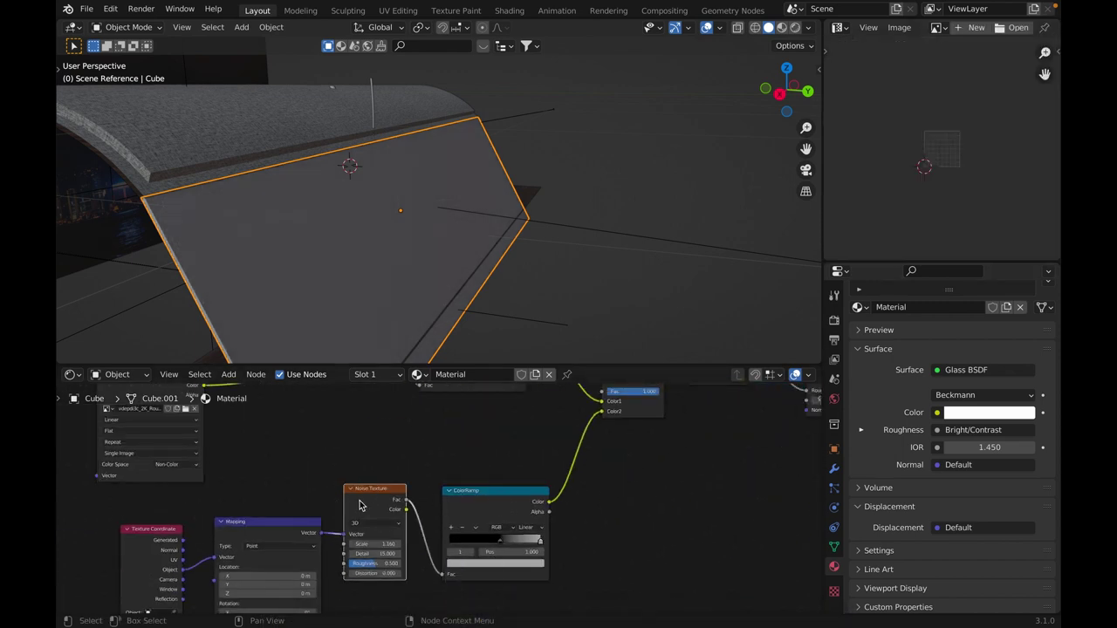
pyautogui.moveTo(414, 484); pyautogui.dragTo(339, 567, button='middle')
pyautogui.scroll(-1, 389, 490)
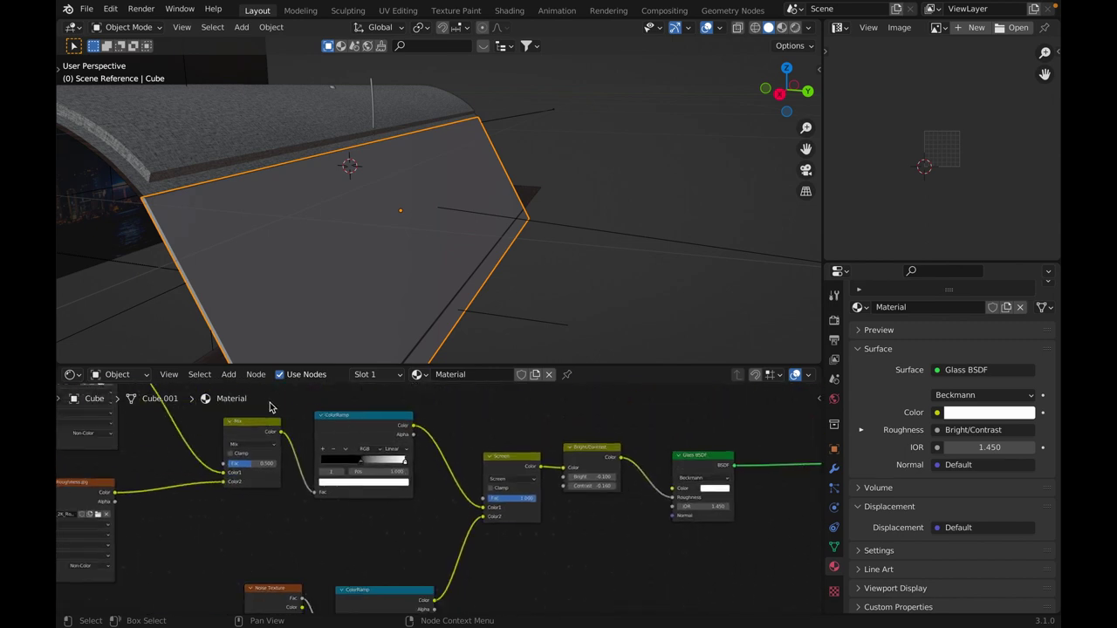
pyautogui.click(257, 423)
pyautogui.moveTo(288, 471); pyautogui.dragTo(345, 466, button='middle')
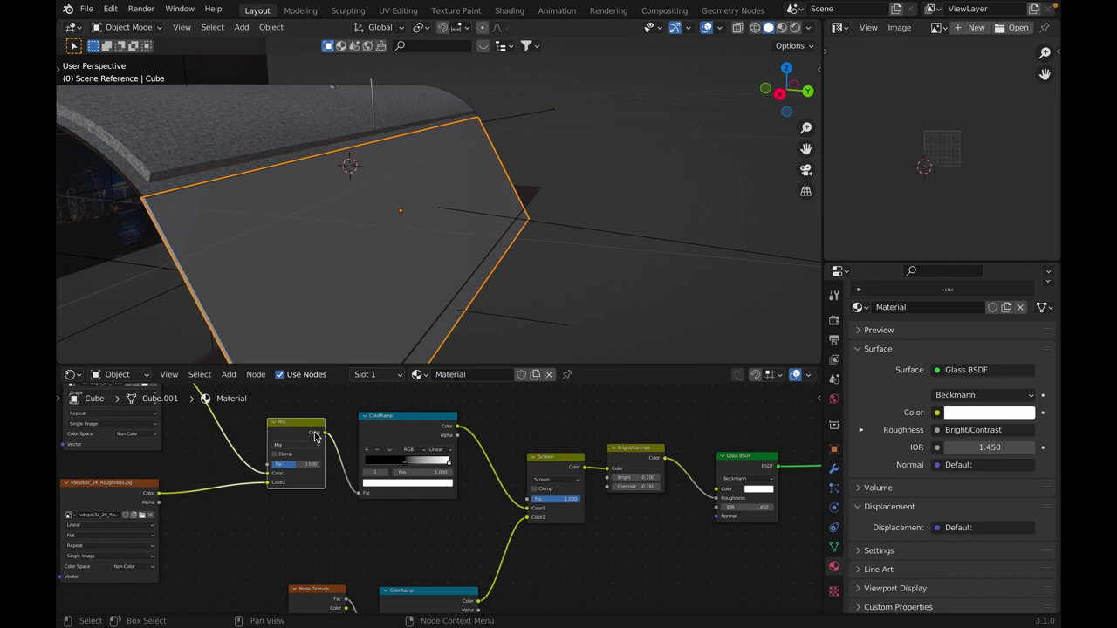
# Select the rear-view mirror, frame it, and inspect its front and back.
pyautogui.click(803, 171)
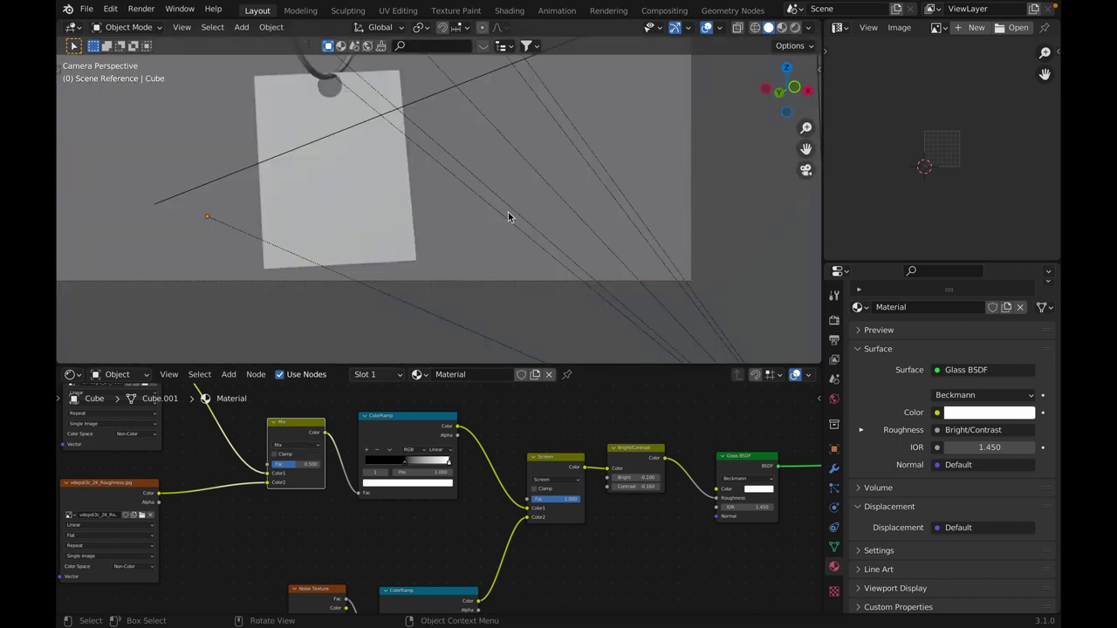
pyautogui.moveTo(412, 271); pyautogui.dragTo(755, 170, button='middle')
pyautogui.click(384, 139)
pyautogui.press('KP_Decimal')
pyautogui.scroll(-5, 498, 242)
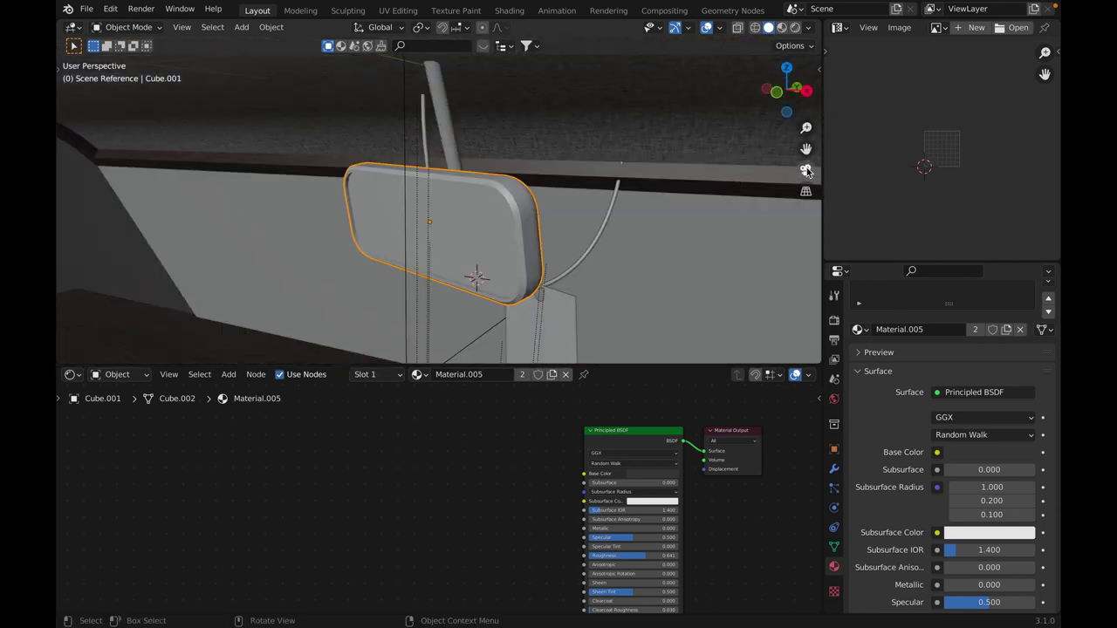
pyautogui.click(806, 170)
pyautogui.moveTo(488, 134); pyautogui.dragTo(536, 211, button='middle')
pyautogui.scroll(2, 966, 391)
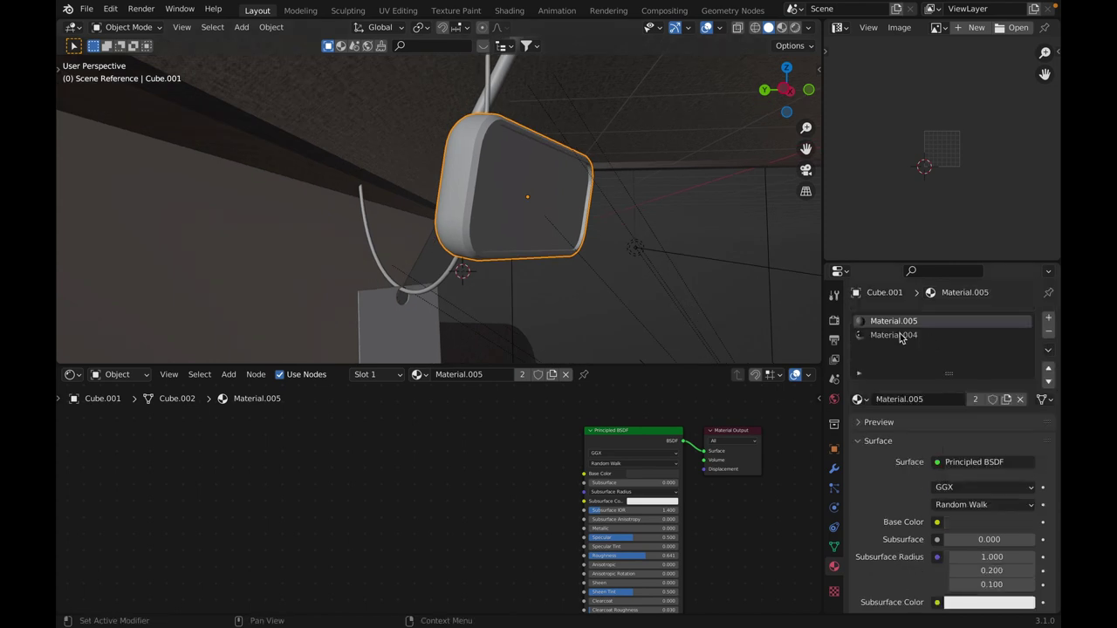
# Examine the Noise Texture and Bump nodes of the mirror's Material.005 and view the mirror from the side.
pyautogui.moveTo(536, 478); pyautogui.dragTo(693, 493, button='middle')
pyautogui.scroll(7, 484, 472)
pyautogui.moveTo(459, 445); pyautogui.dragTo(476, 503, button='middle')
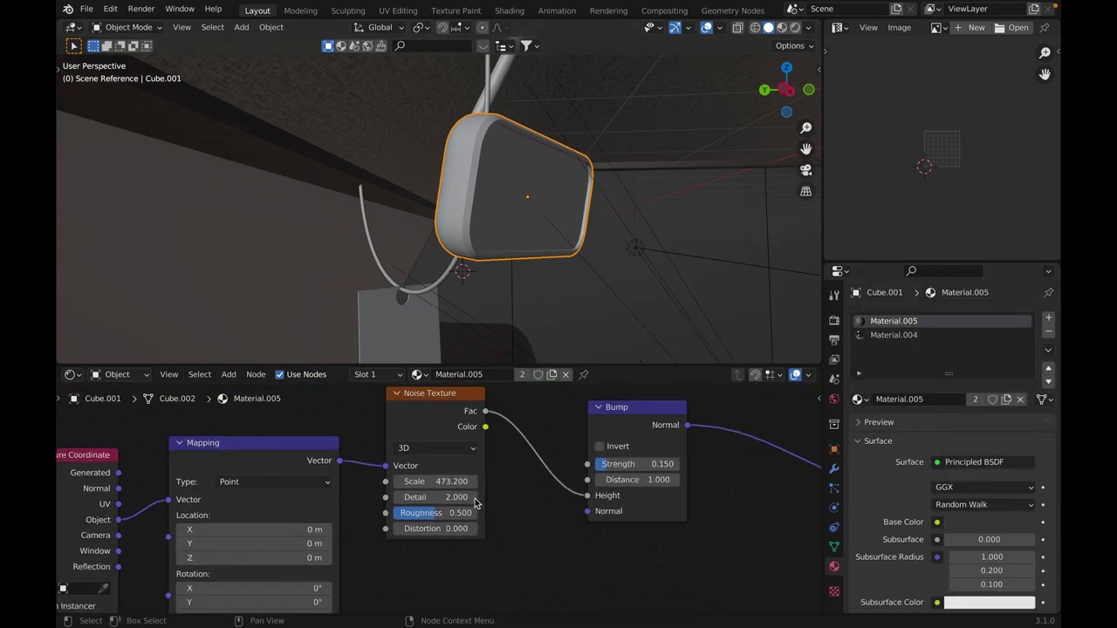
pyautogui.scroll(2, 476, 504)
pyautogui.scroll(-4, 680, 452)
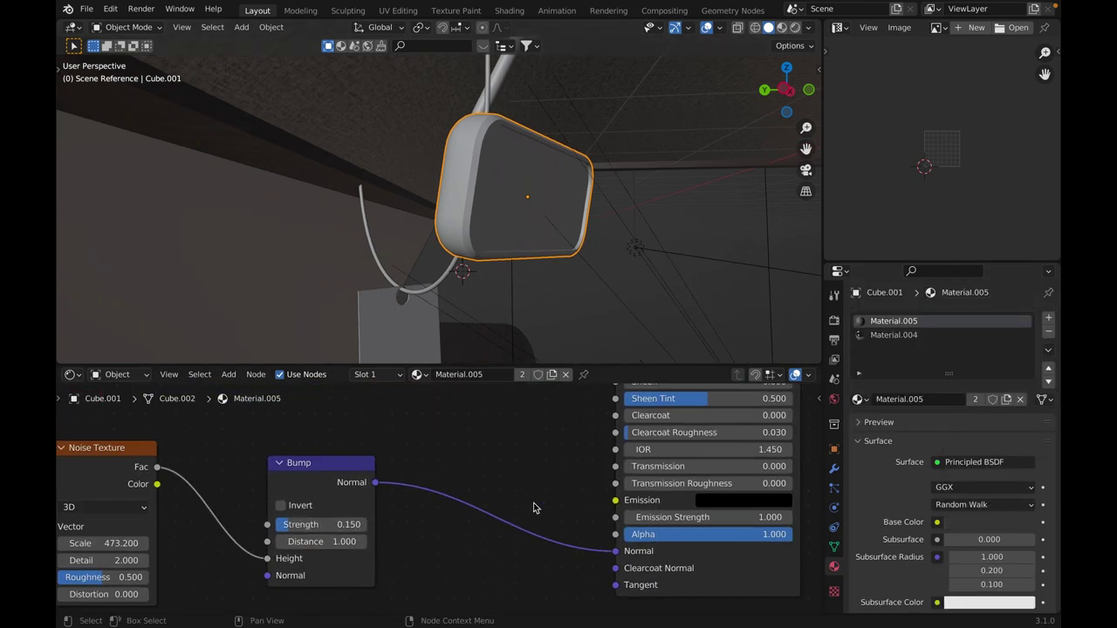
pyautogui.scroll(4, 605, 242)
pyautogui.moveTo(606, 242); pyautogui.dragTo(392, 262, button='middle')
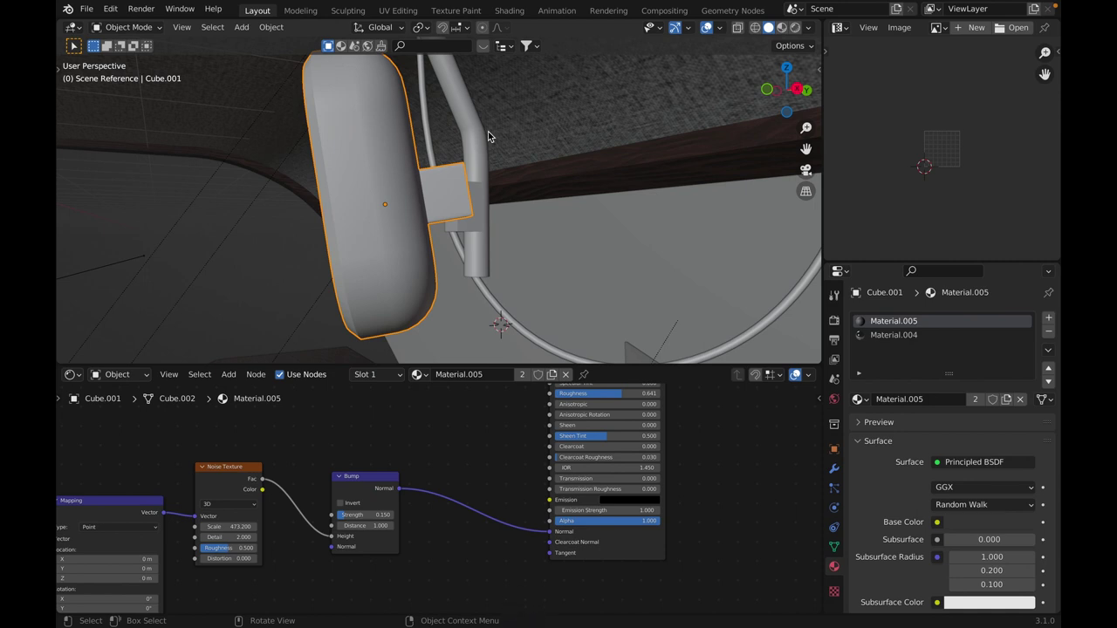
# Display the nodes of the mirror's second material, Material.004, and return to Material.005.
pyautogui.click(894, 335)
pyautogui.scroll(-1, 698, 501)
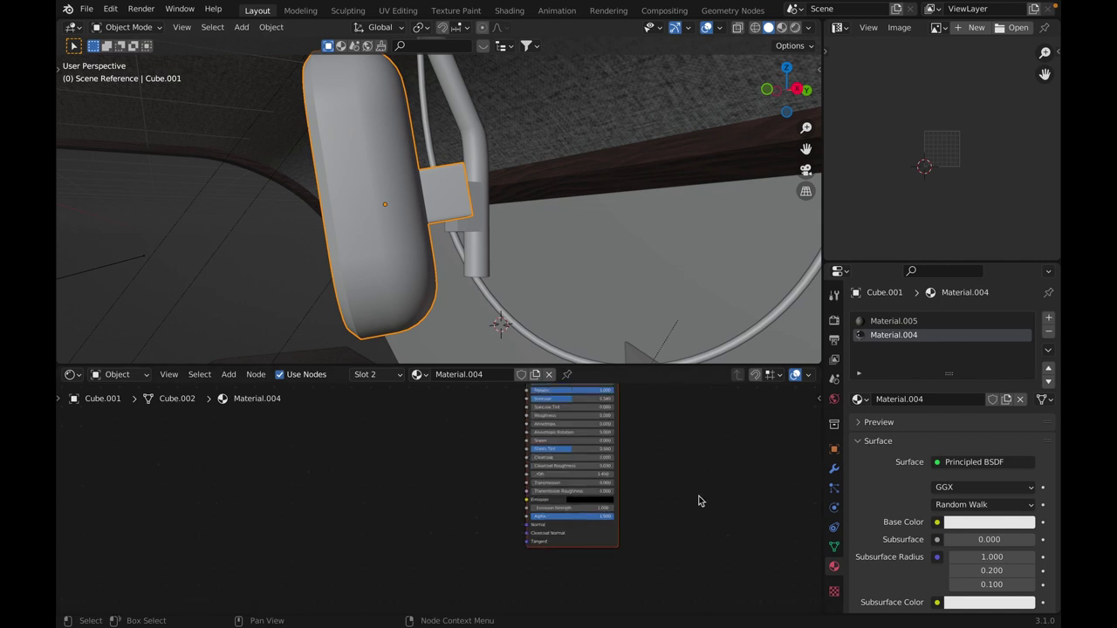
pyautogui.click(912, 322)
# Examine the card hanging below the rear-view mirror up close and from a distance.
pyautogui.moveTo(759, 300); pyautogui.dragTo(642, 61, button='middle')
pyautogui.scroll(4, 518, 439)
pyautogui.scroll(5, 506, 234)
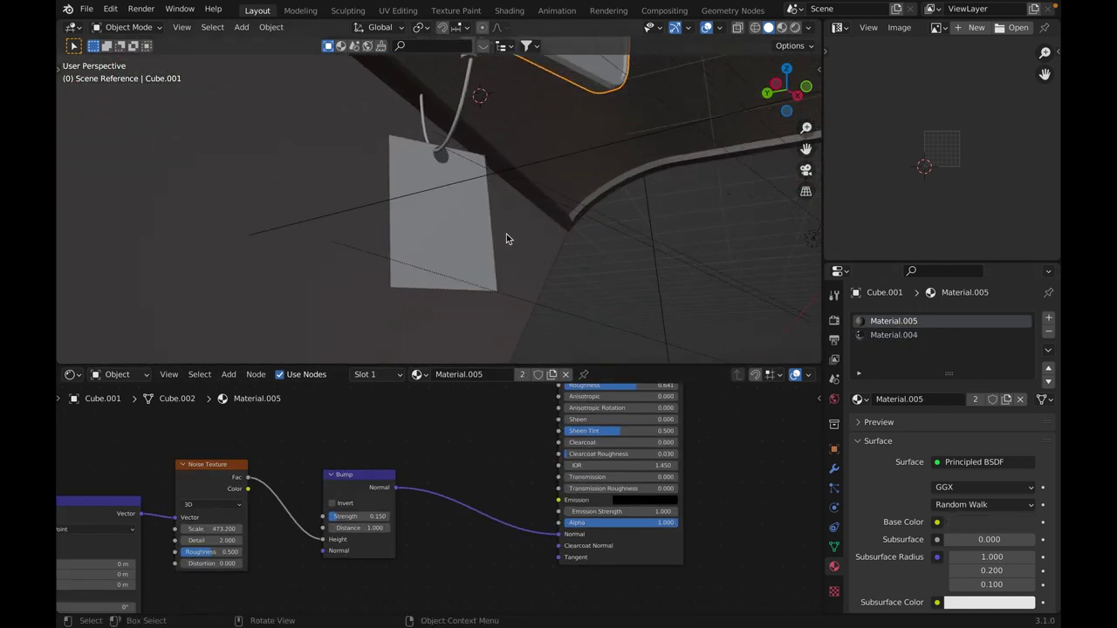
pyautogui.moveTo(506, 234); pyautogui.dragTo(511, 280, button='middle')
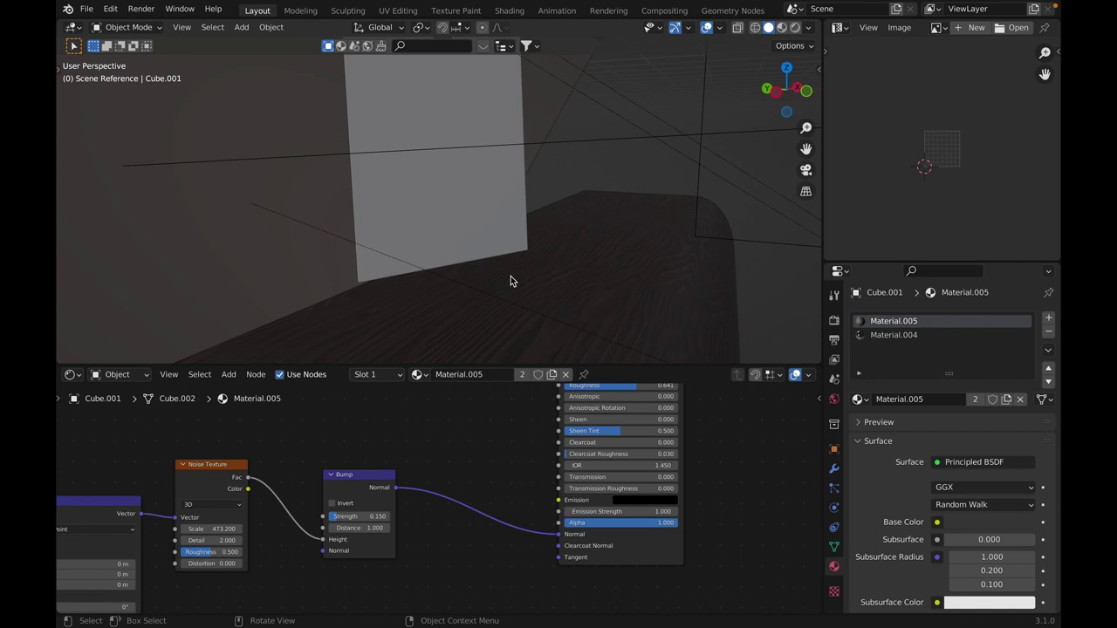
pyautogui.scroll(-4, 535, 289)
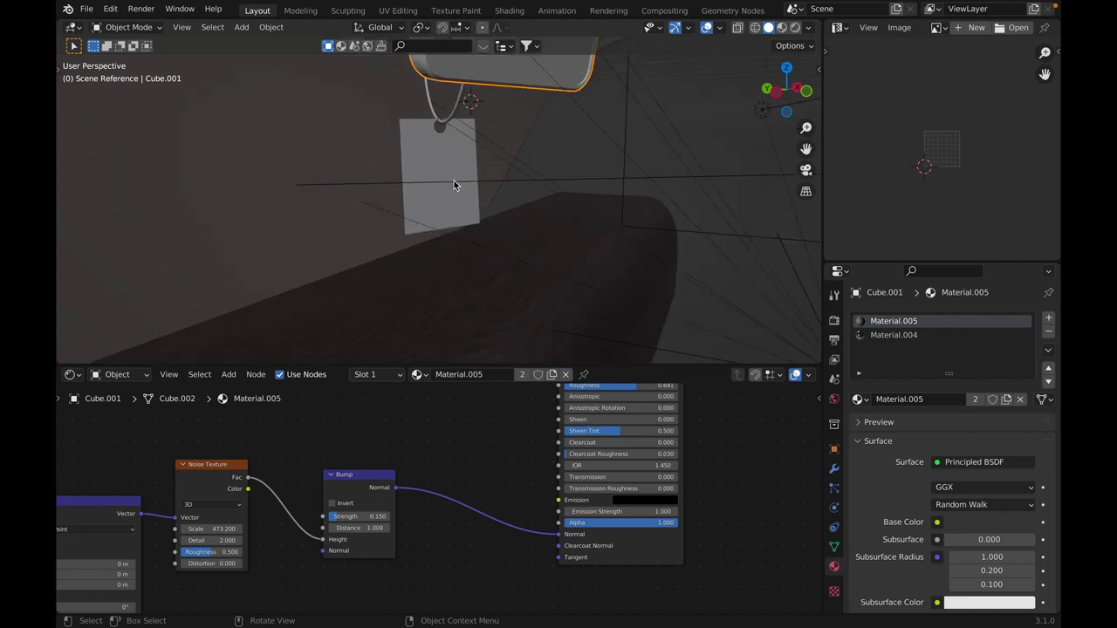
# Select the Area light whose line crosses the hanging card and return to the camera view.
pyautogui.click(455, 182)
pyautogui.press('`')
pyautogui.click(515, 144)
pyautogui.click(805, 169)
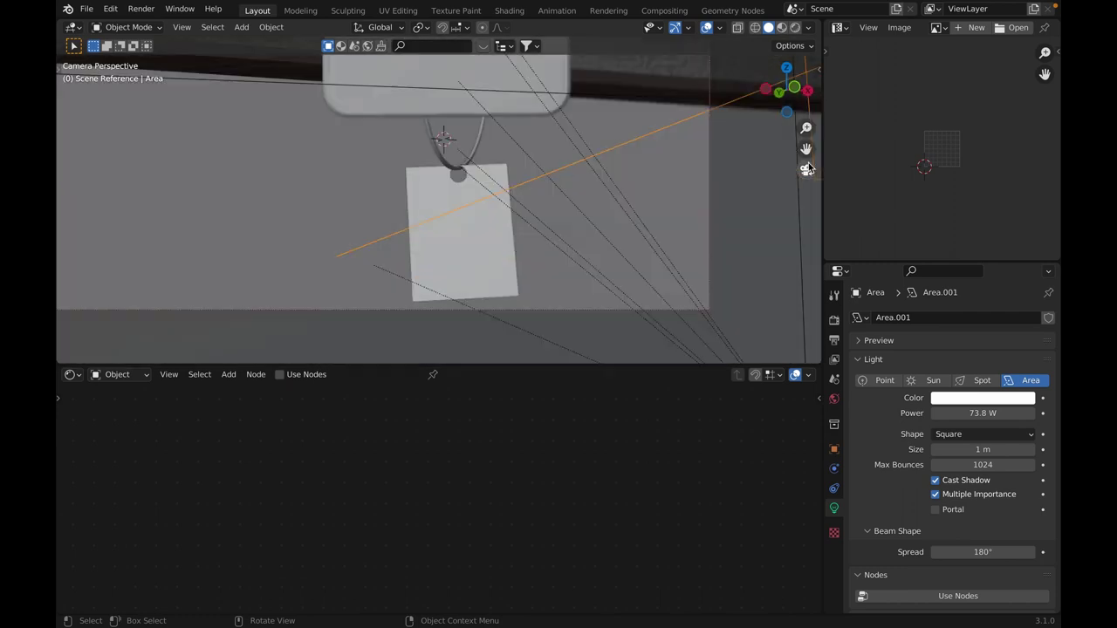
# Play the animation through the camera, hide and restore the viewport overlays, and stop playback.
pyautogui.press('Right')
pyautogui.press('space')
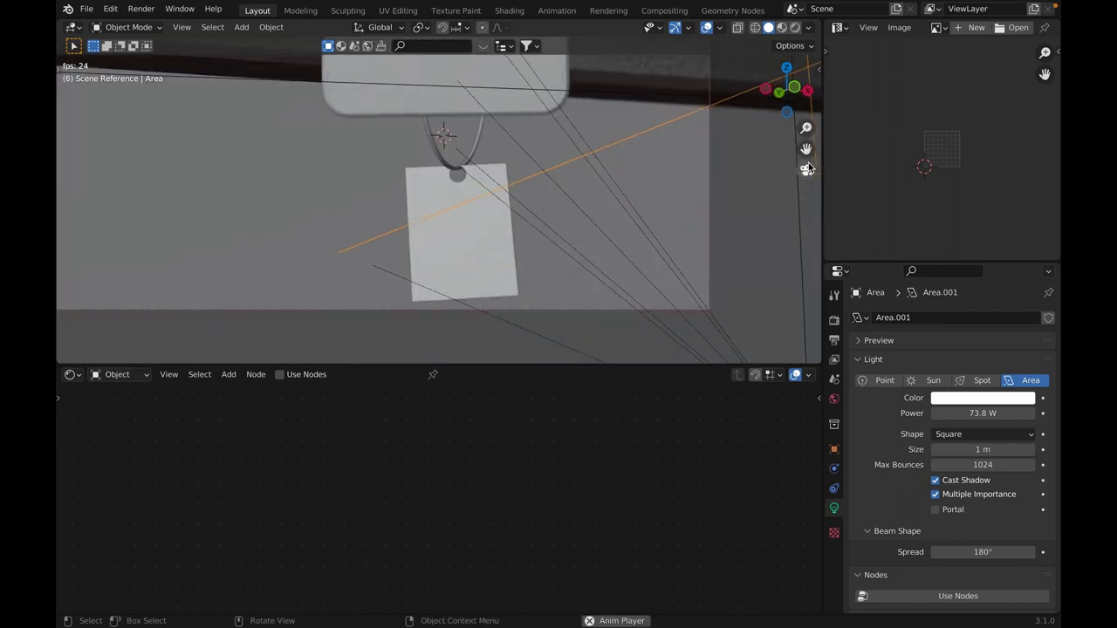
pyautogui.click(707, 28)
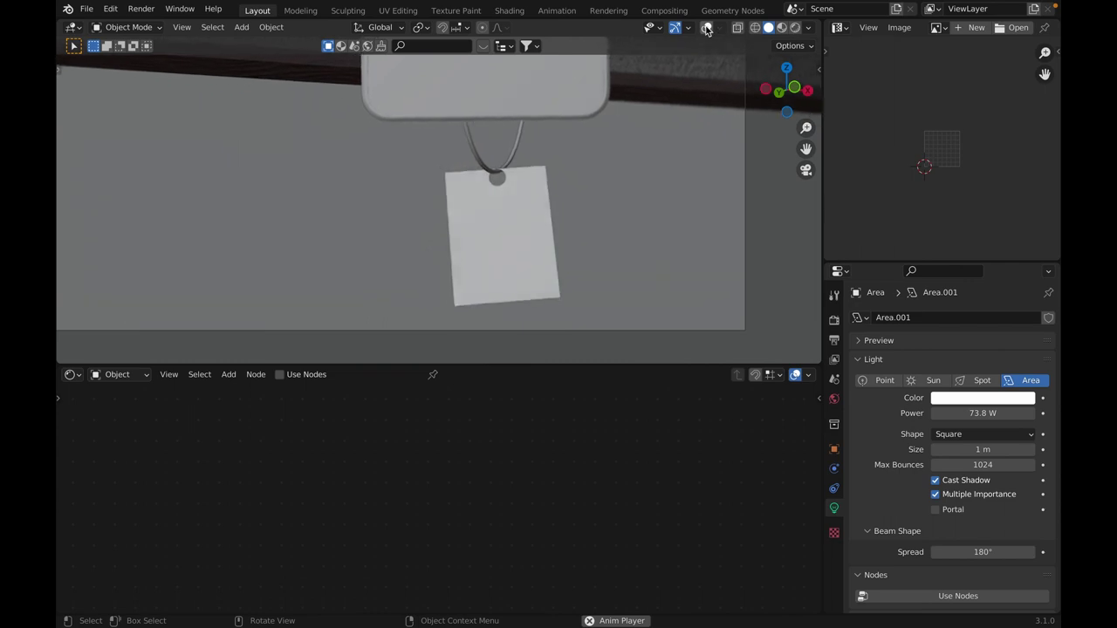
pyautogui.click(707, 28)
pyautogui.press('space')
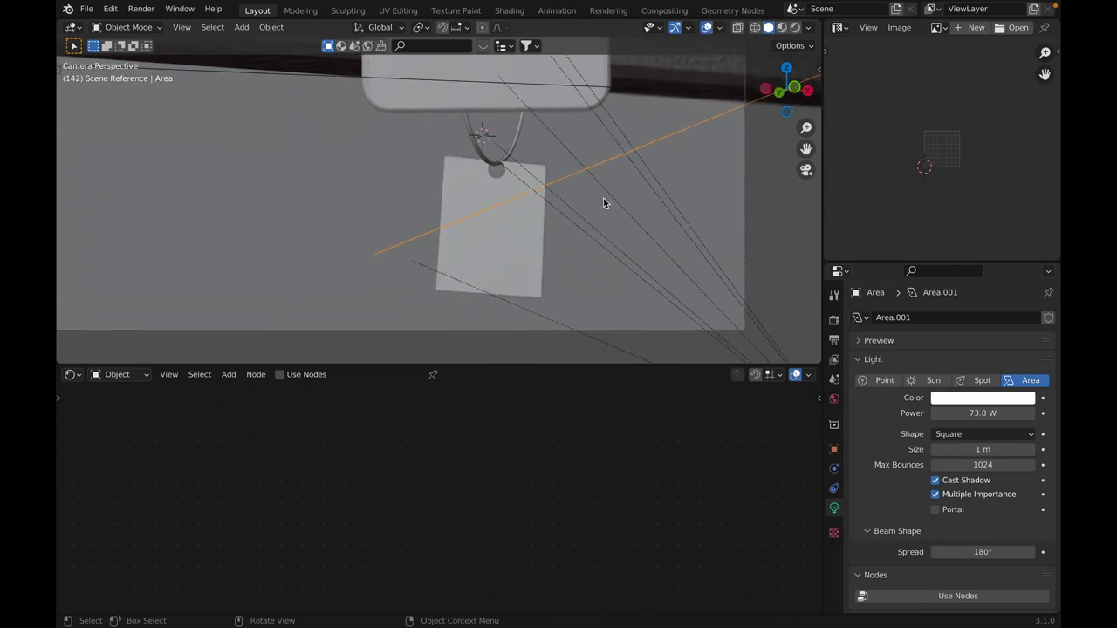
# Switch the editor below the viewport to the Timeline and move the playhead to frame 17.
pyautogui.click(73, 377)
pyautogui.click(244, 429)
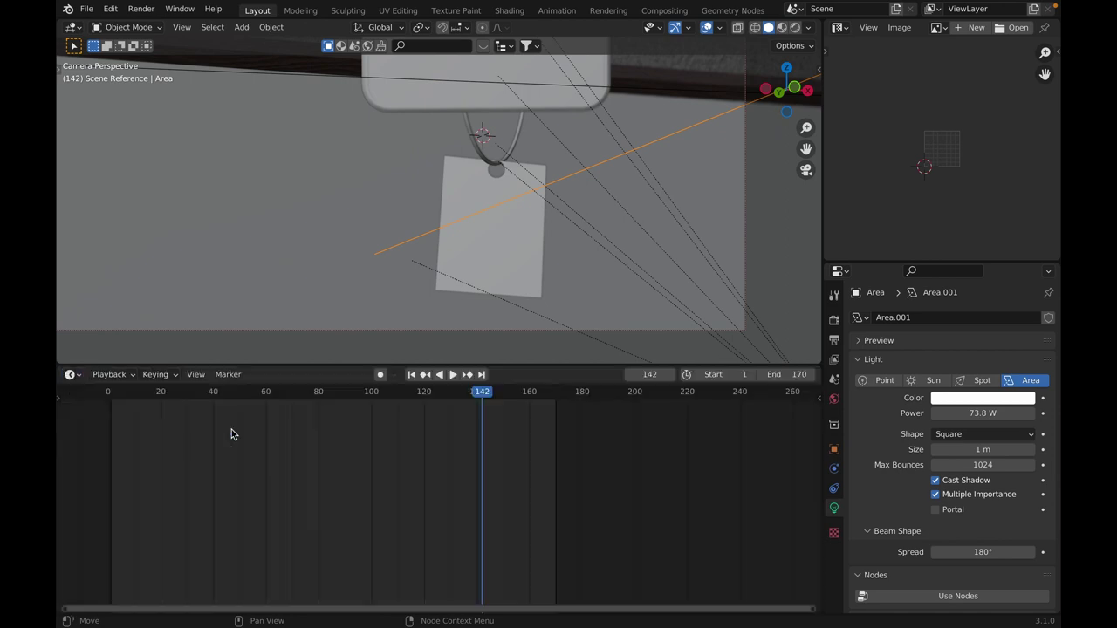
pyautogui.scroll(-3, 650, 464)
pyautogui.press('space')
pyautogui.moveTo(408, 400); pyautogui.dragTo(259, 408)
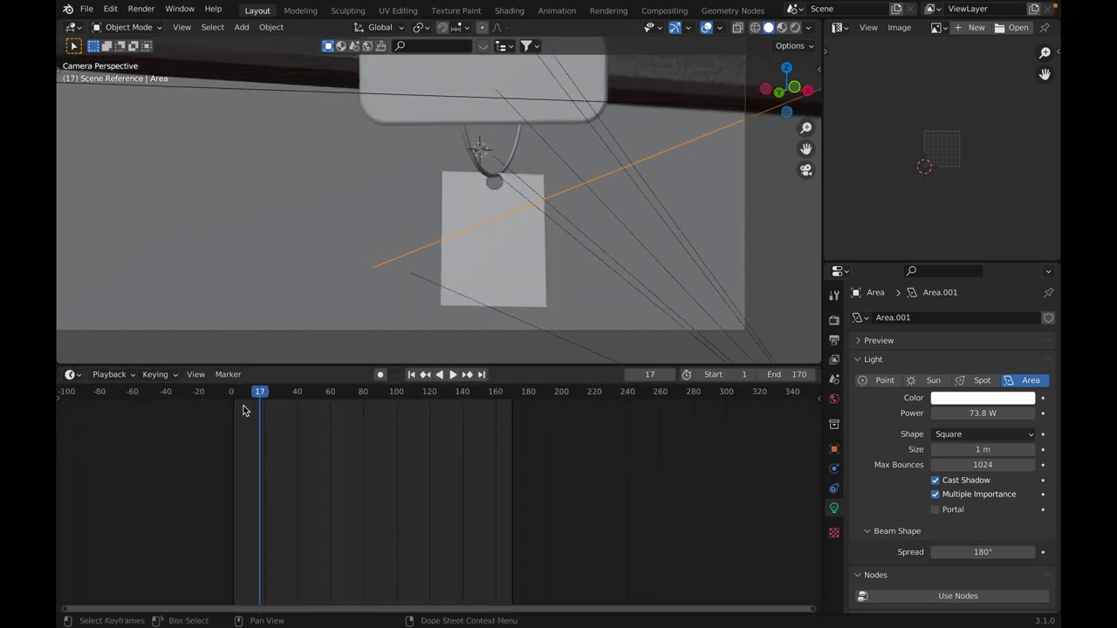
# Invert the selection to view the other objects and their keyframes, and clear the selection.
pyautogui.hotkey('ctrl', 'i')
pyautogui.press('KP_Decimal')
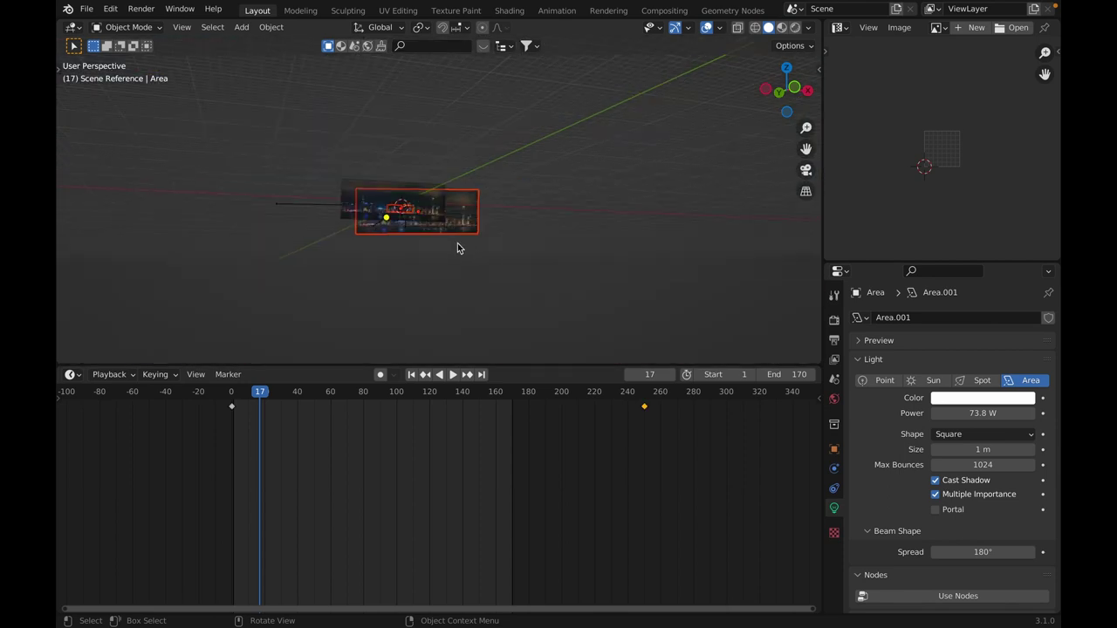
pyautogui.scroll(5, 458, 248)
pyautogui.click(631, 262)
pyautogui.moveTo(472, 244); pyautogui.dragTo(399, 316, button='middle')
pyautogui.keyDown('shift'); pyautogui.moveTo(288, 319); pyautogui.dragTo(415, 258, button='middle'); pyautogui.keyUp('shift')
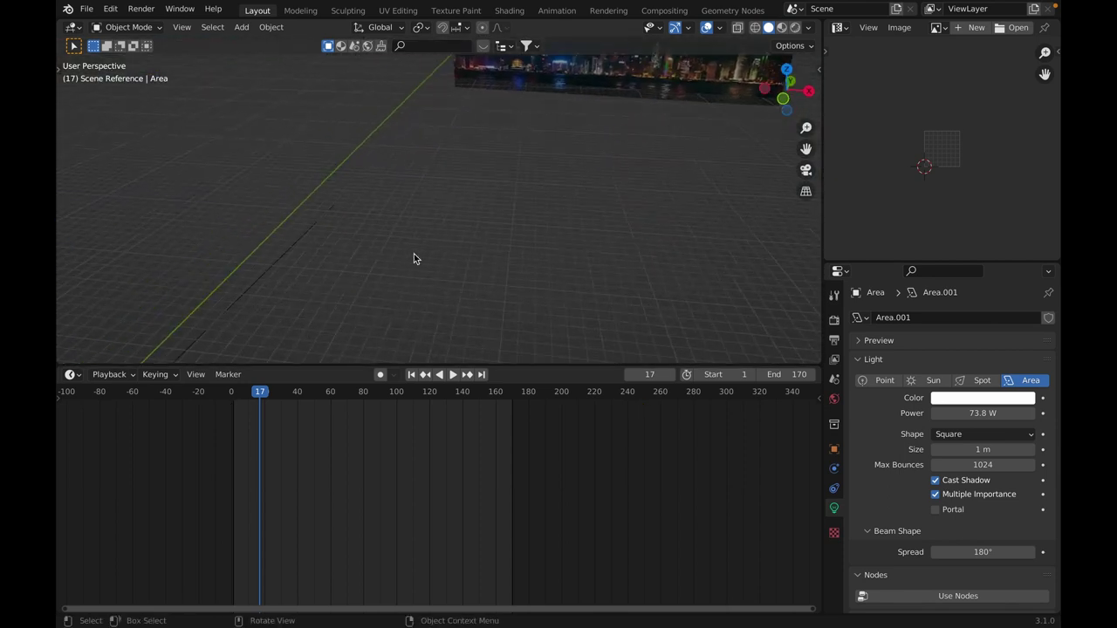
# Select the roof plane, frame it, and select the night-city backdrop image to view its keyframes.
pyautogui.scroll(-4, 413, 253)
pyautogui.click(367, 246)
pyautogui.press('`')
pyautogui.click(458, 295)
pyautogui.moveTo(536, 239); pyautogui.dragTo(423, 196, button='middle')
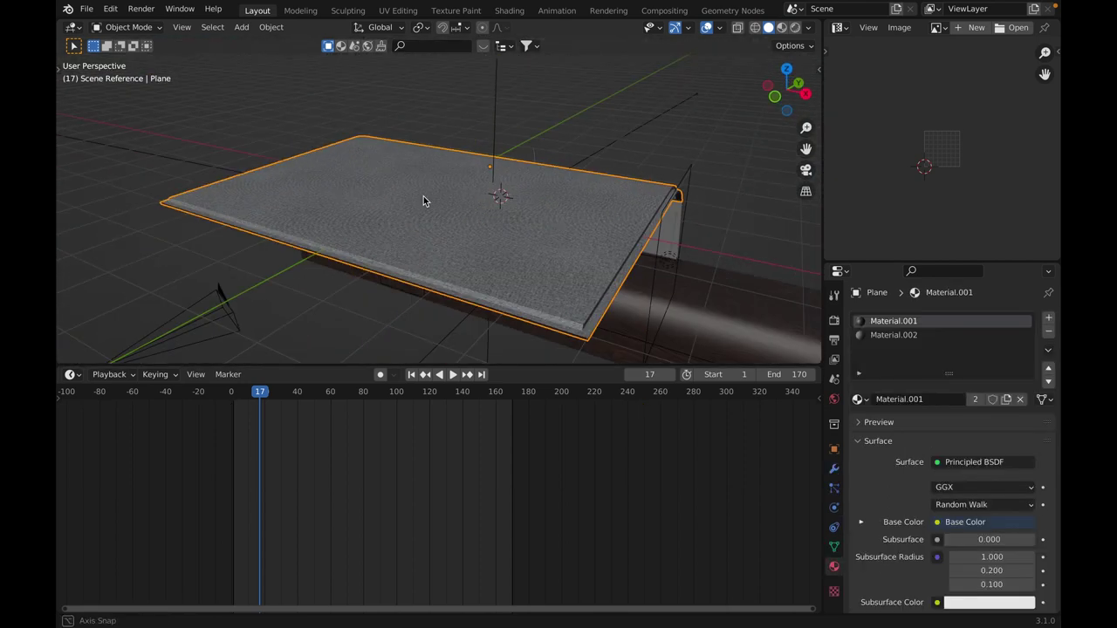
pyautogui.scroll(-5, 423, 196)
pyautogui.moveTo(261, 197)
pyautogui.mouseDown(button='middle')
pyautogui.moveTo(311, 192)
pyautogui.moveTo(269, 207)
pyautogui.mouseUp(button='middle')
pyautogui.click(302, 172)
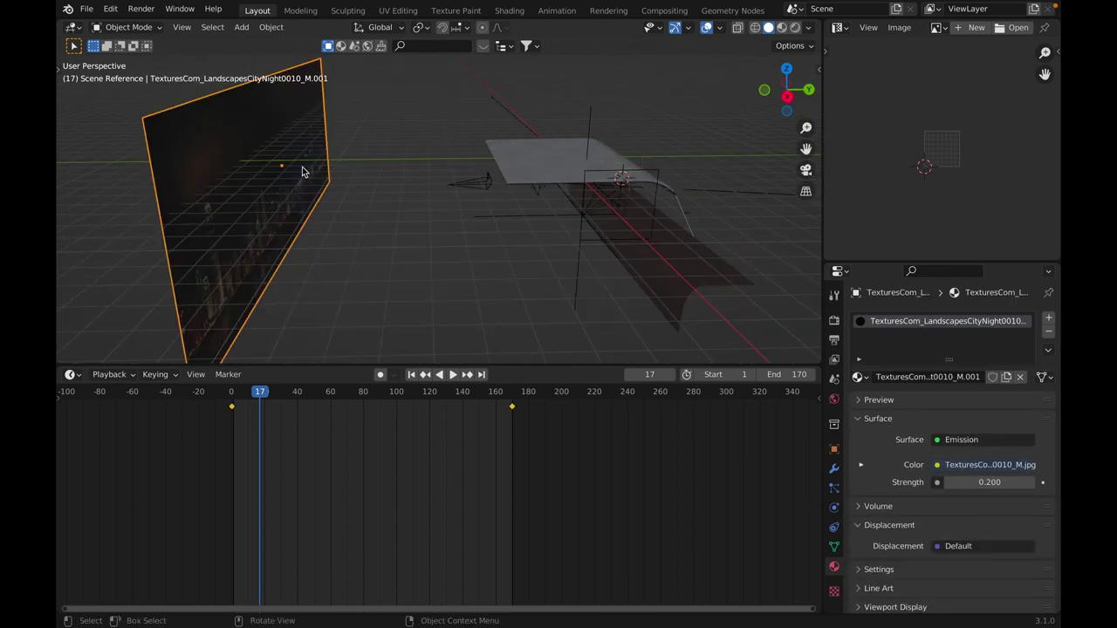
# Return to the camera view, move the playhead to frame 50, and select the camera.
pyautogui.moveTo(303, 172); pyautogui.dragTo(416, 182, button='middle')
pyautogui.scroll(4, 416, 182)
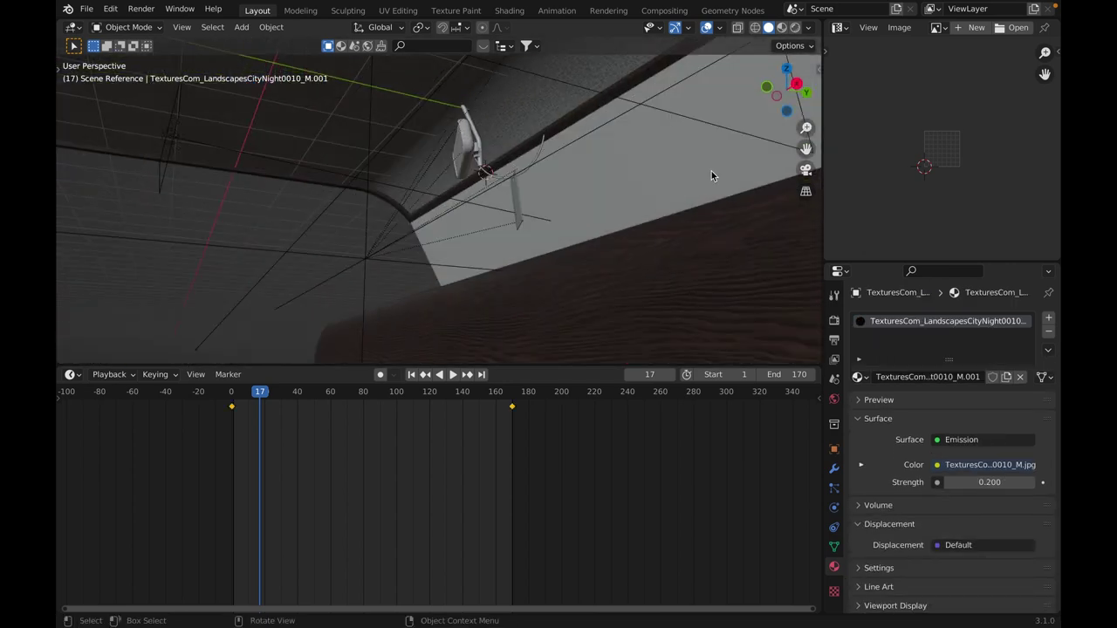
pyautogui.click(805, 170)
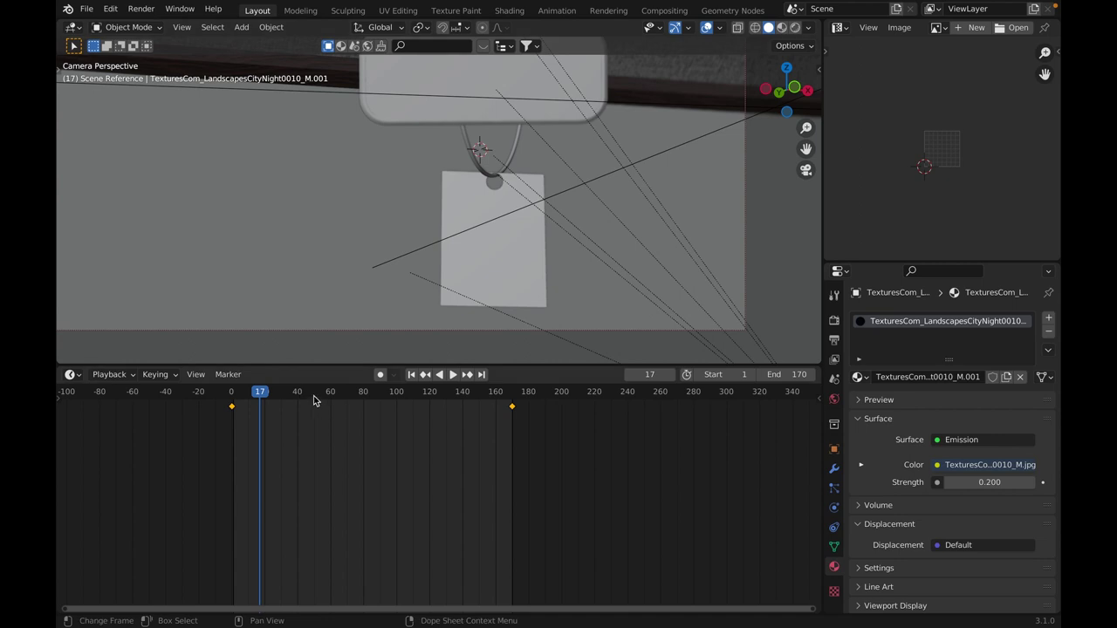
pyautogui.click(315, 398)
pyautogui.click(591, 340)
pyautogui.click(591, 332)
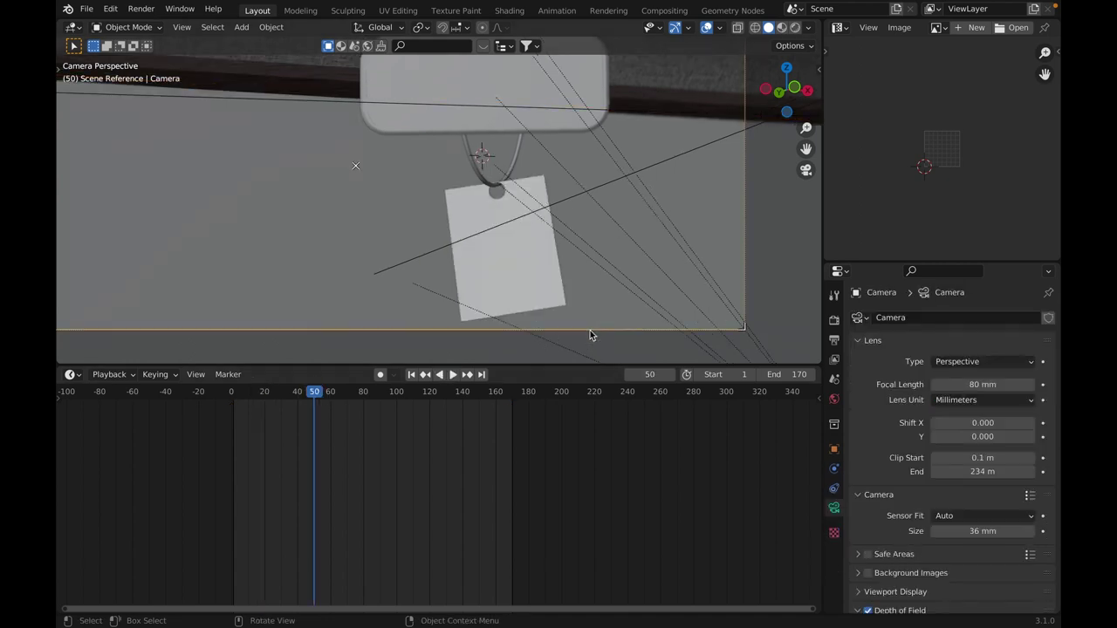
# Select the hanging card and preview it up close in Rendered shading.
pyautogui.keyDown('shift'); pyautogui.moveTo(631, 306); pyautogui.dragTo(454, 193, button='middle'); pyautogui.keyUp('shift')
pyautogui.click(455, 194)
pyautogui.scroll(3, 489, 204)
pyautogui.press('z')
pyautogui.click(463, 162)
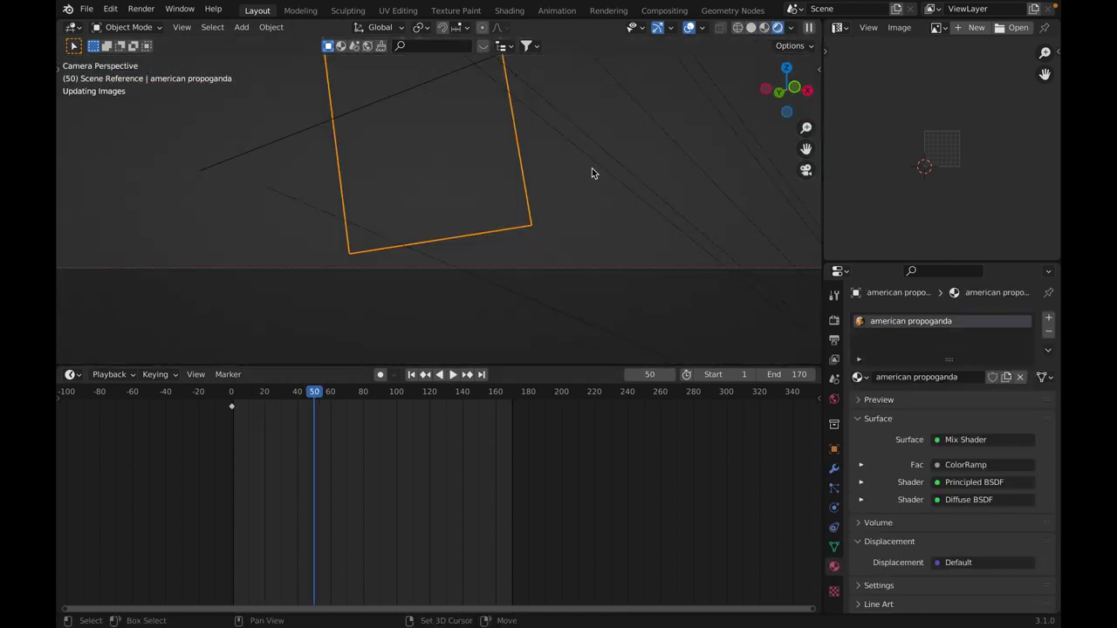
pyautogui.keyDown('shift'); pyautogui.moveTo(592, 170); pyautogui.dragTo(615, 263, button='middle'); pyautogui.keyUp('shift')
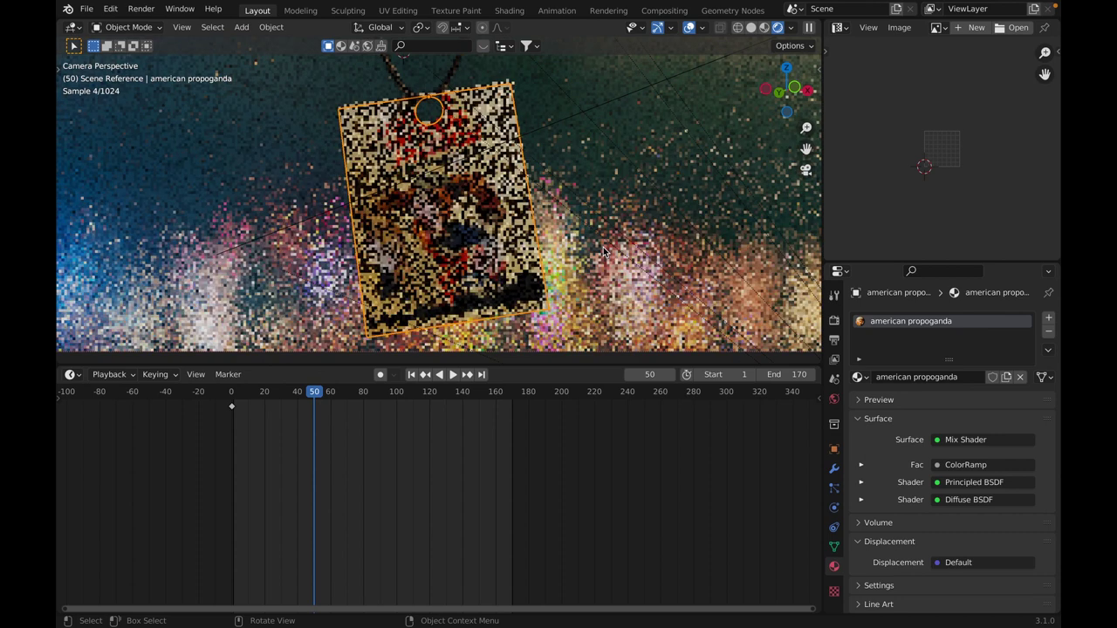
pyautogui.scroll(1, 603, 251)
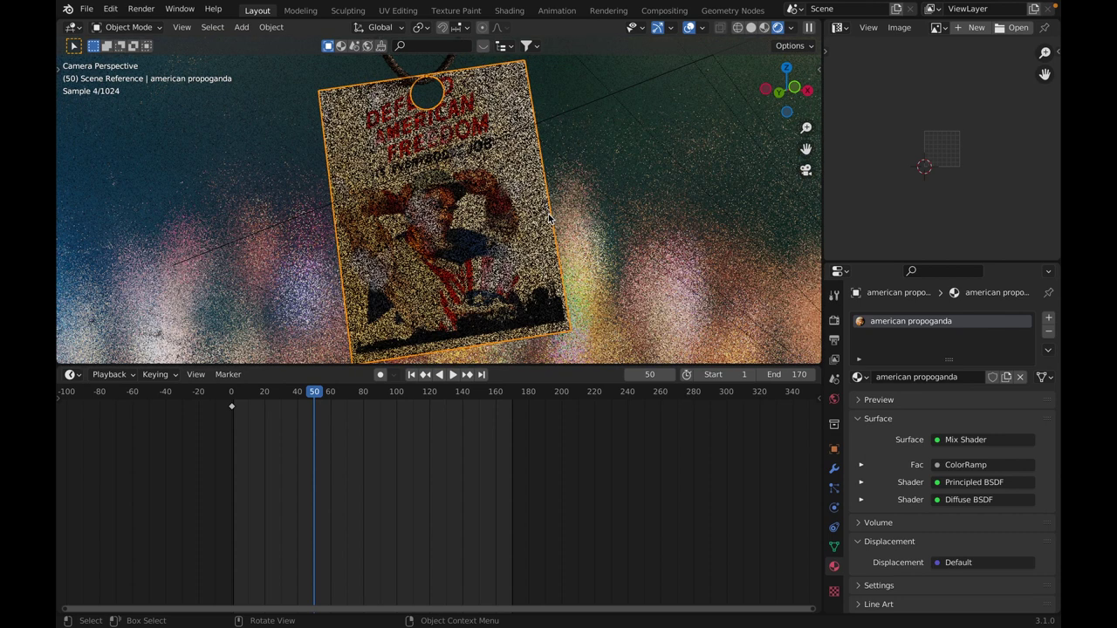
# Bring the full camera frame into view in the rendered preview and select the roof plane.
pyautogui.scroll(-7, 364, 155)
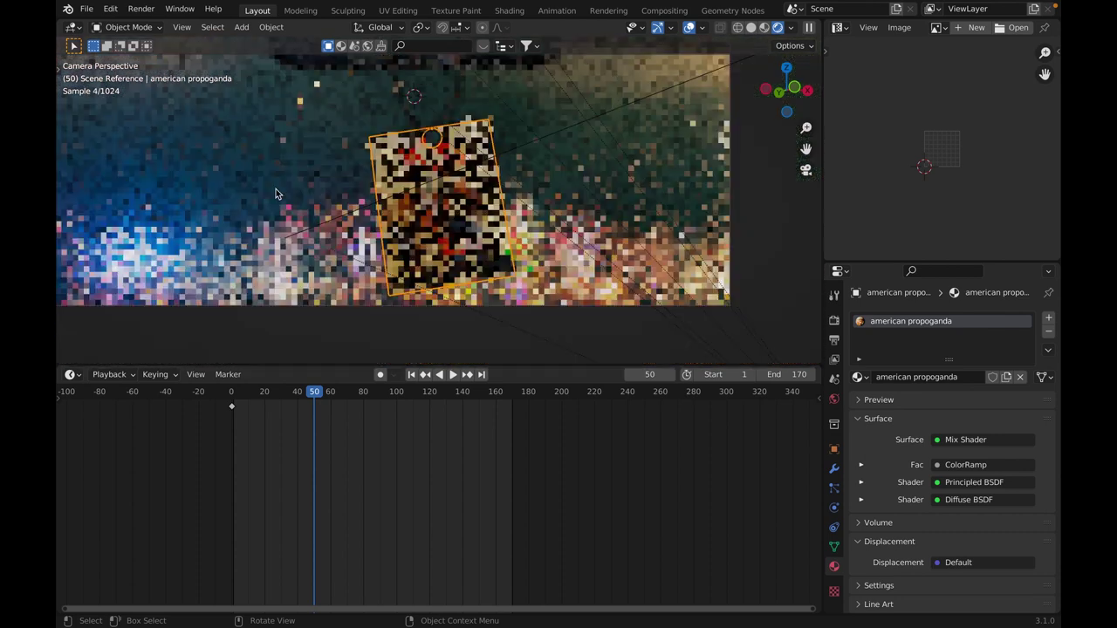
pyautogui.keyDown('shift'); pyautogui.moveTo(276, 188); pyautogui.dragTo(469, 223, button='middle'); pyautogui.keyUp('shift')
pyautogui.scroll(3, 529, 159)
pyautogui.keyDown('shift'); pyautogui.moveTo(529, 159); pyautogui.dragTo(308, 186, button='middle'); pyautogui.keyUp('shift')
pyautogui.moveTo(613, 105); pyautogui.dragTo(616, 81, button='middle')
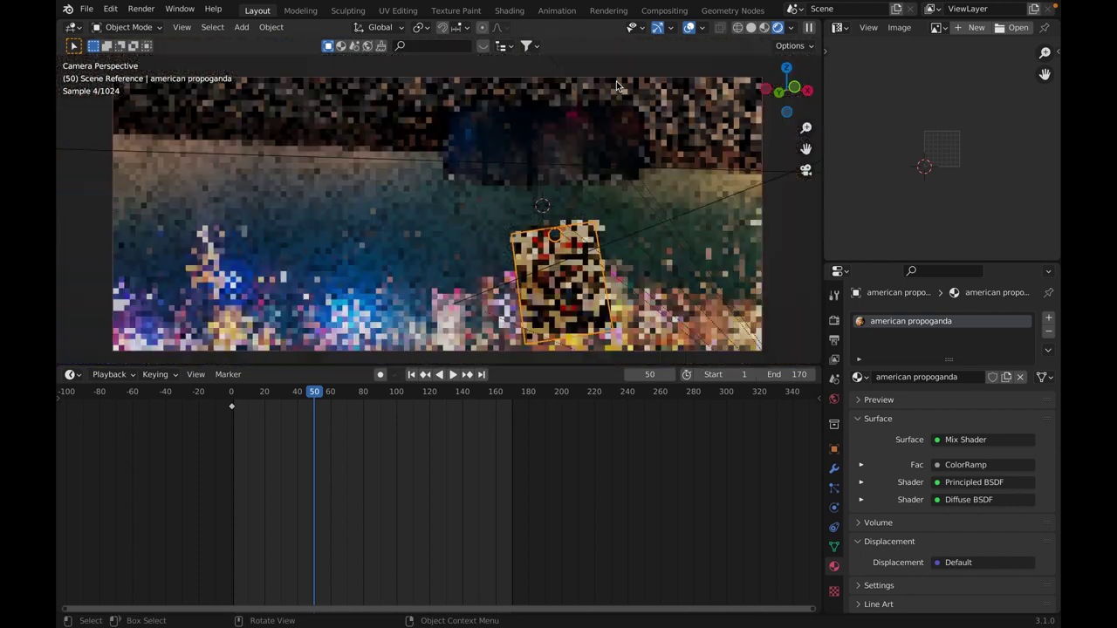
pyautogui.click(626, 79)
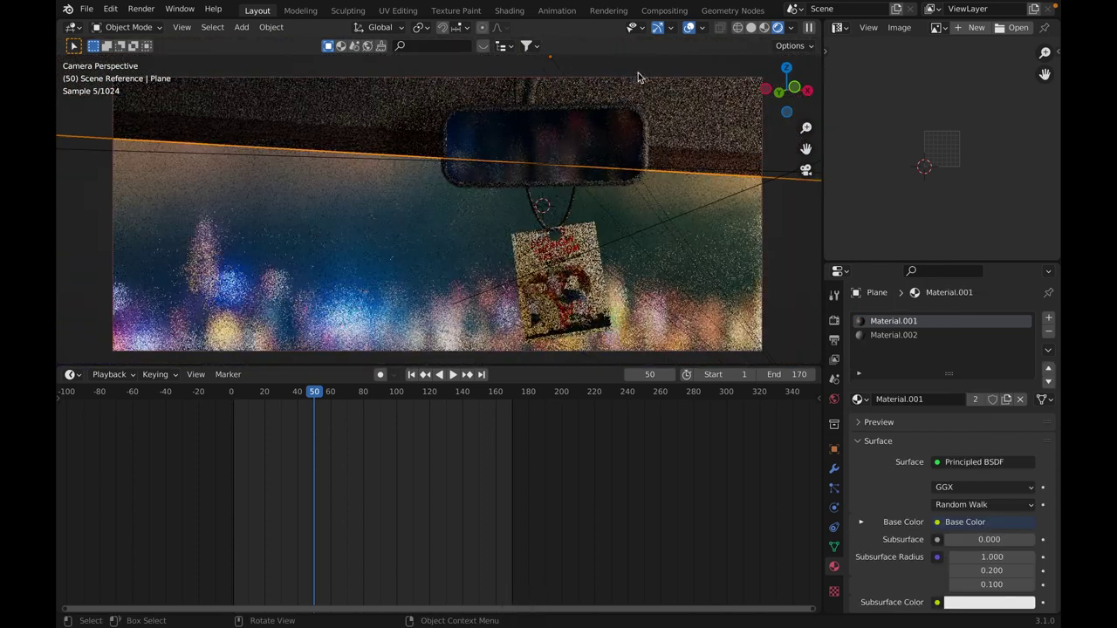
# Select the camera and turn its Depth of Field off and back on to compare the background blur.
pyautogui.click(692, 80)
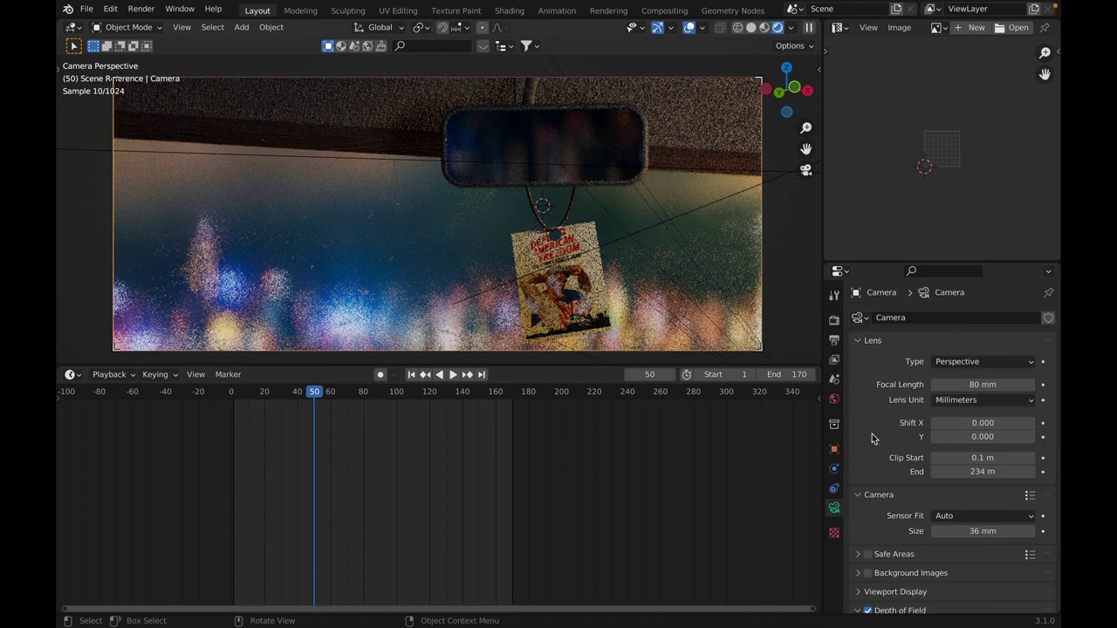
pyautogui.scroll(-8, 864, 423)
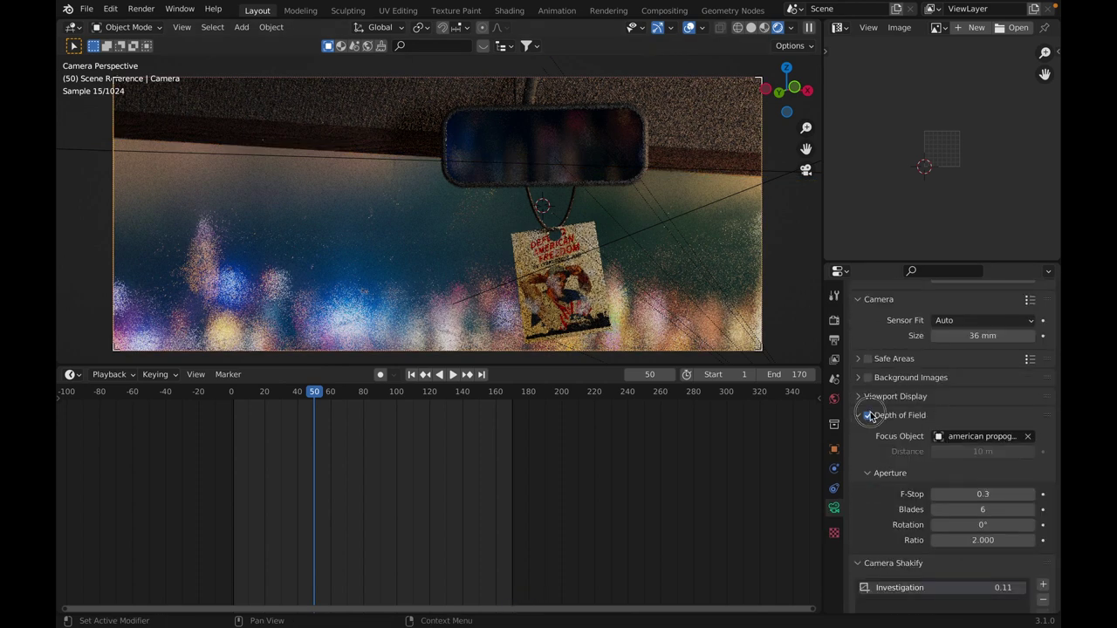
pyautogui.click(867, 415)
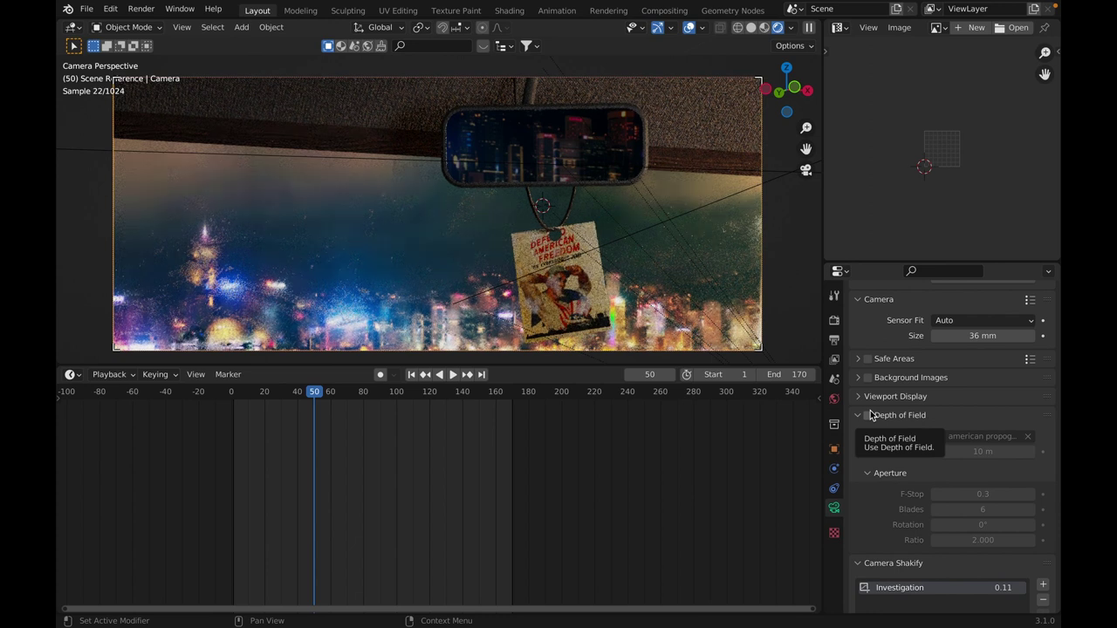
pyautogui.click(868, 415)
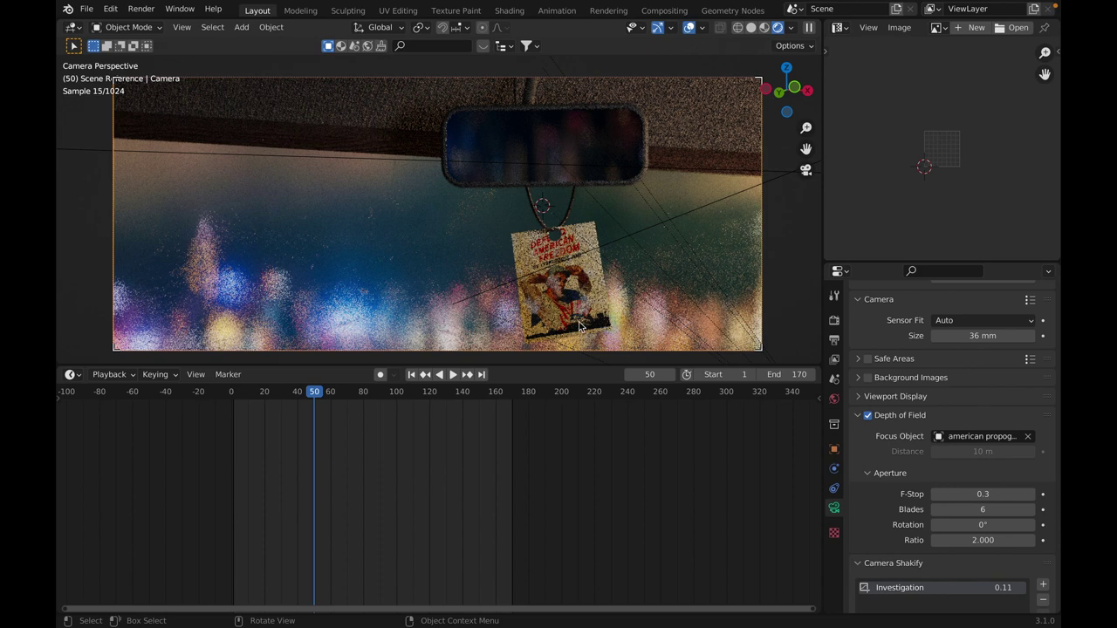
# Compare the city lights and hanging card up close with the camera's Depth of Field disabled, then re-enable it.
pyautogui.keyDown('shift'); pyautogui.moveTo(546, 288); pyautogui.dragTo(651, 178, button='middle'); pyautogui.keyUp('shift')
pyautogui.scroll(3, 651, 178)
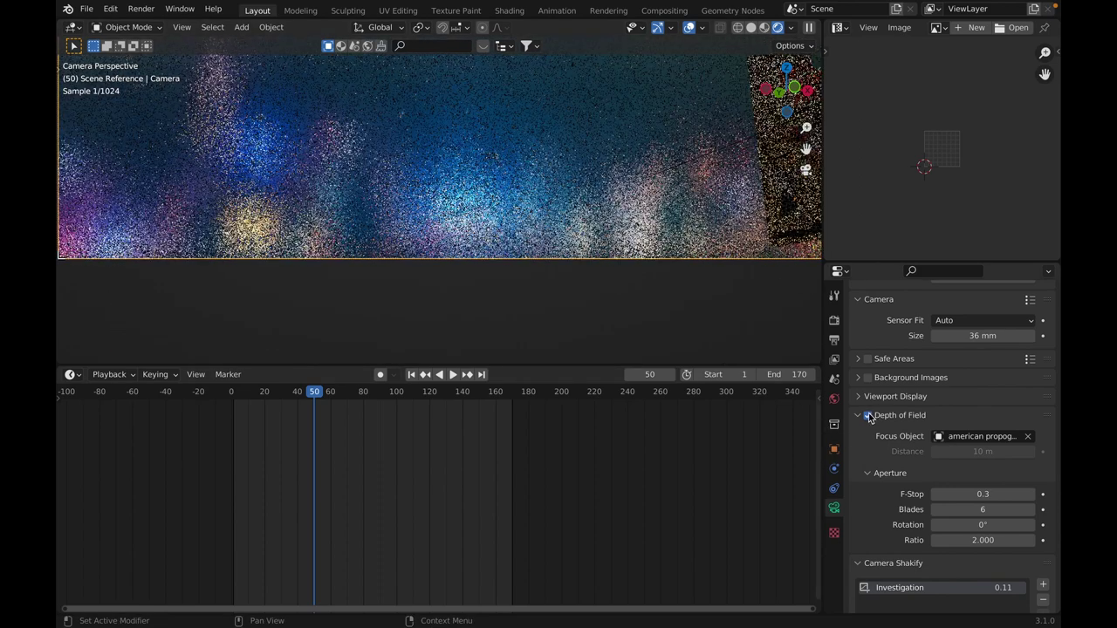
pyautogui.click(868, 416)
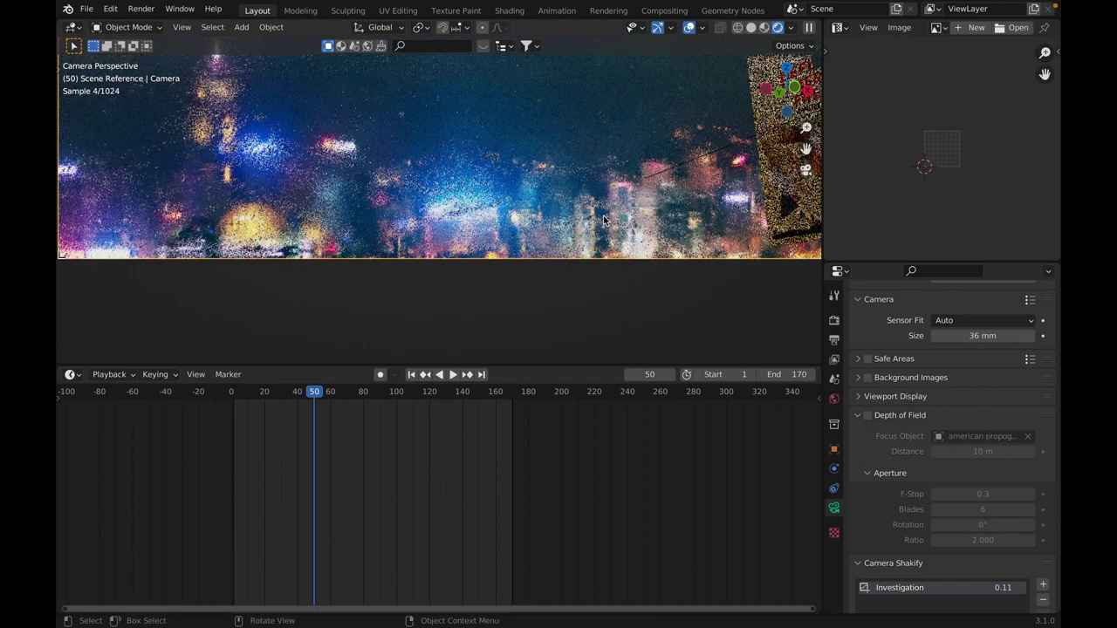
pyautogui.scroll(-4, 603, 216)
pyautogui.scroll(7, 661, 225)
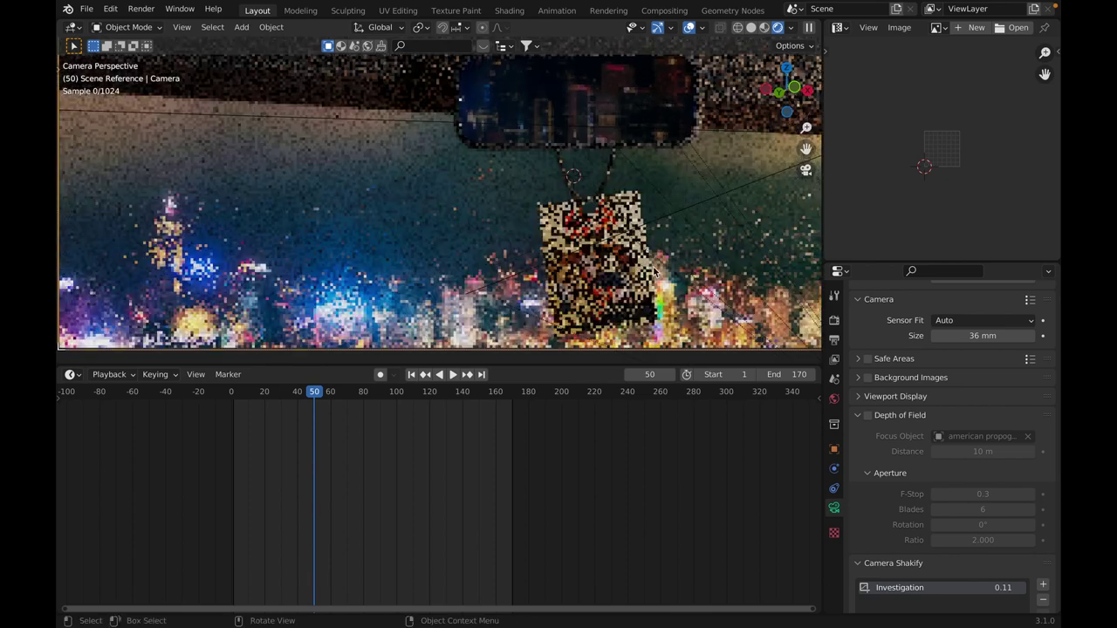
pyautogui.scroll(-2, 654, 273)
pyautogui.click(869, 416)
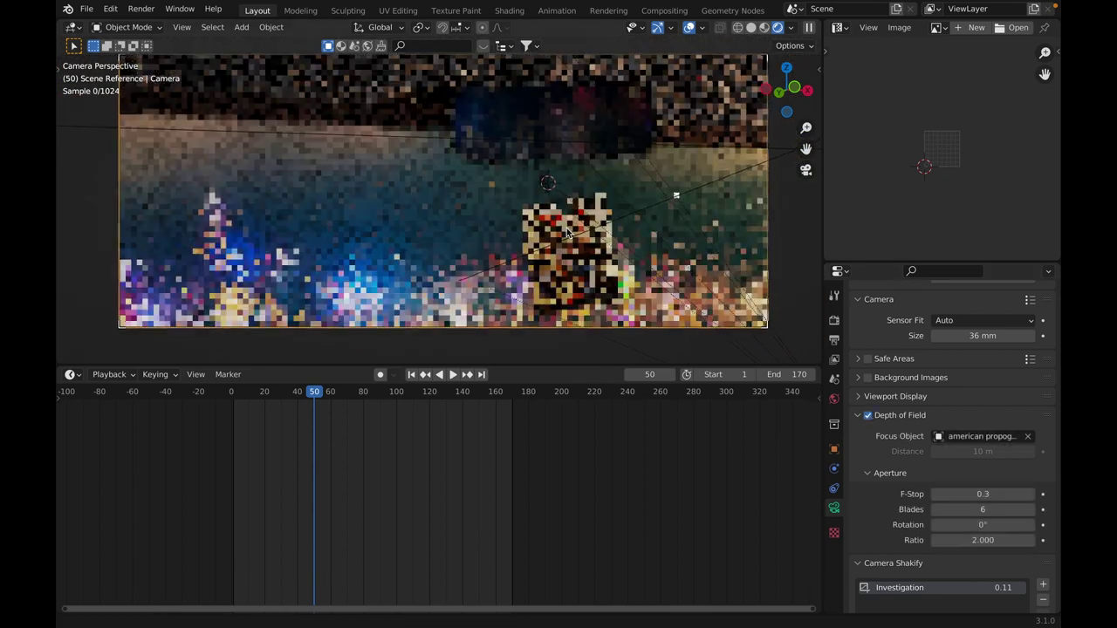
# Leave the camera view, switch to Solid shading, and select the night-city backdrop in front of the car.
pyautogui.moveTo(567, 233)
pyautogui.mouseDown(button='middle')
pyautogui.moveTo(305, 294)
pyautogui.moveTo(536, 227)
pyautogui.moveTo(515, 210)
pyautogui.moveTo(574, 239)
pyautogui.moveTo(709, 233)
pyautogui.moveTo(582, 213)
pyautogui.moveTo(373, 223)
pyautogui.moveTo(386, 210)
pyautogui.moveTo(456, 219)
pyautogui.moveTo(449, 237)
pyautogui.moveTo(563, 233)
pyautogui.moveTo(379, 219)
pyautogui.mouseUp(button='middle')
pyautogui.press('z')
pyautogui.click(621, 232)
pyautogui.moveTo(628, 232)
pyautogui.mouseDown(button='middle')
pyautogui.moveTo(449, 254)
pyautogui.moveTo(549, 230)
pyautogui.moveTo(289, 322)
pyautogui.moveTo(499, 234)
pyautogui.mouseUp(button='middle')
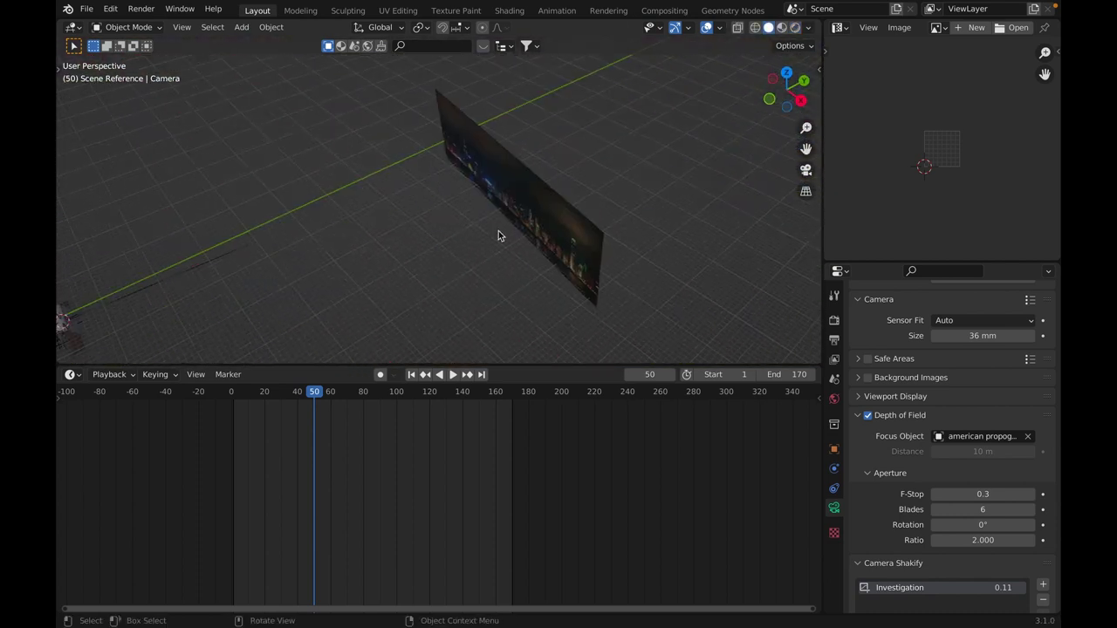
pyautogui.click(476, 183)
pyautogui.moveTo(476, 183); pyautogui.dragTo(554, 221, button='middle')
# Select the second night-city backdrop on the opposite side of the car and bring the car geometry into view.
pyautogui.click(345, 273)
pyautogui.click(352, 266)
pyautogui.press('`')
pyautogui.click(549, 322)
pyautogui.scroll(5, 456, 240)
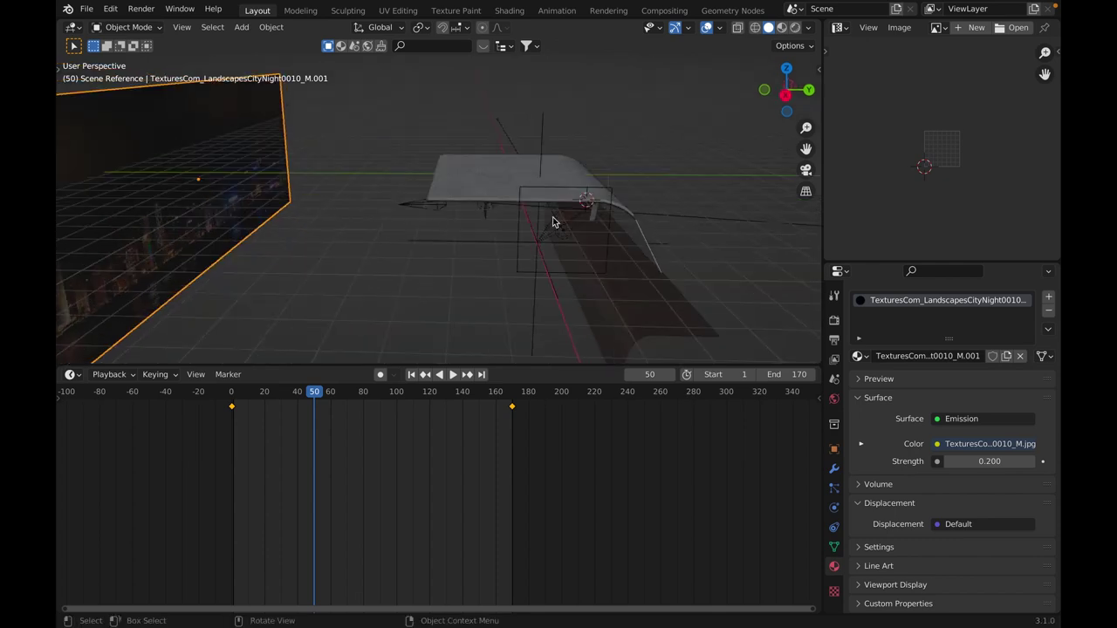
# Select the warm-colored area light near the car interior and inspect it in Rendered shading.
pyautogui.click(560, 223)
pyautogui.click(561, 224)
pyautogui.moveTo(446, 123)
pyautogui.mouseDown(button='middle')
pyautogui.moveTo(437, 232)
pyautogui.moveTo(477, 207)
pyautogui.moveTo(555, 266)
pyautogui.mouseUp(button='middle')
pyautogui.scroll(7, 477, 207)
pyautogui.press('z')
pyautogui.click(552, 172)
pyautogui.moveTo(462, 174); pyautogui.dragTo(494, 174, button='middle')
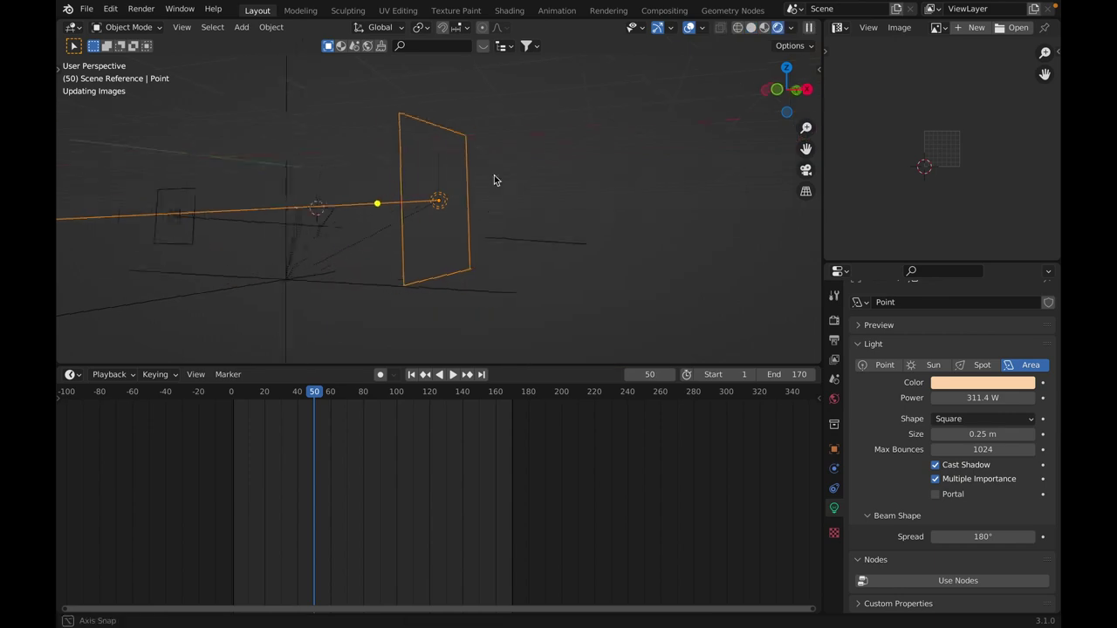
pyautogui.moveTo(471, 218)
pyautogui.keyDown('shift'); pyautogui.mouseDown(button='middle')
pyautogui.moveTo(618, 223)
pyautogui.moveTo(631, 209)
pyautogui.moveTo(621, 186)
pyautogui.mouseUp(button='middle'); pyautogui.keyUp('shift')
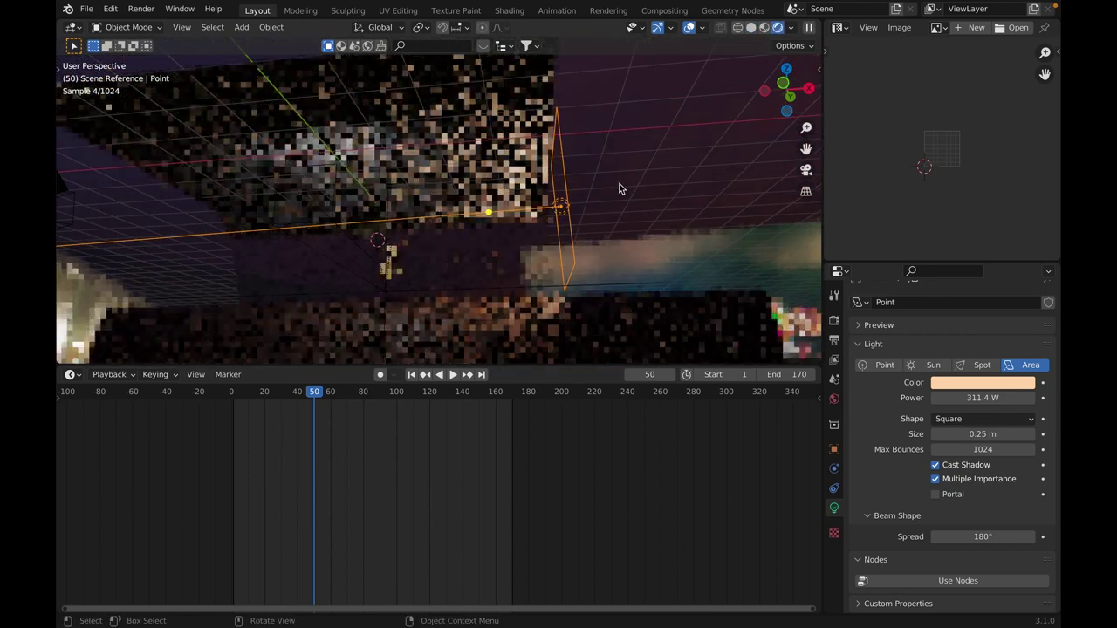
# Select the white area light, compare the rendered camera view without it, and undo its removal.
pyautogui.moveTo(546, 242); pyautogui.dragTo(332, 219, button='middle')
pyautogui.click(332, 219)
pyautogui.click(806, 170)
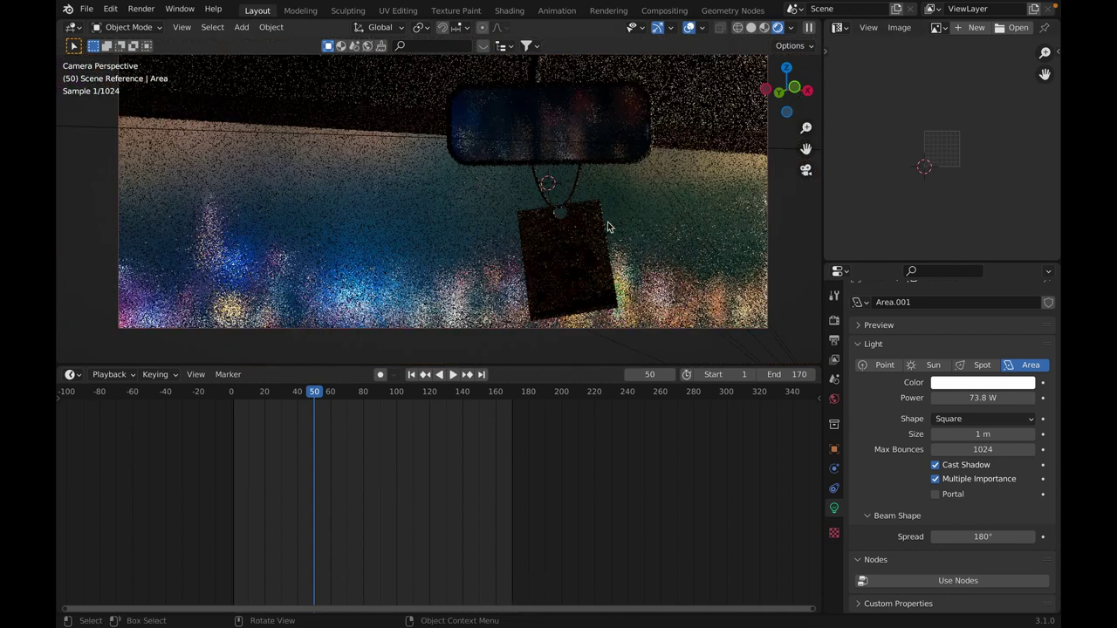
pyautogui.hotkey('ctrl', 'z')
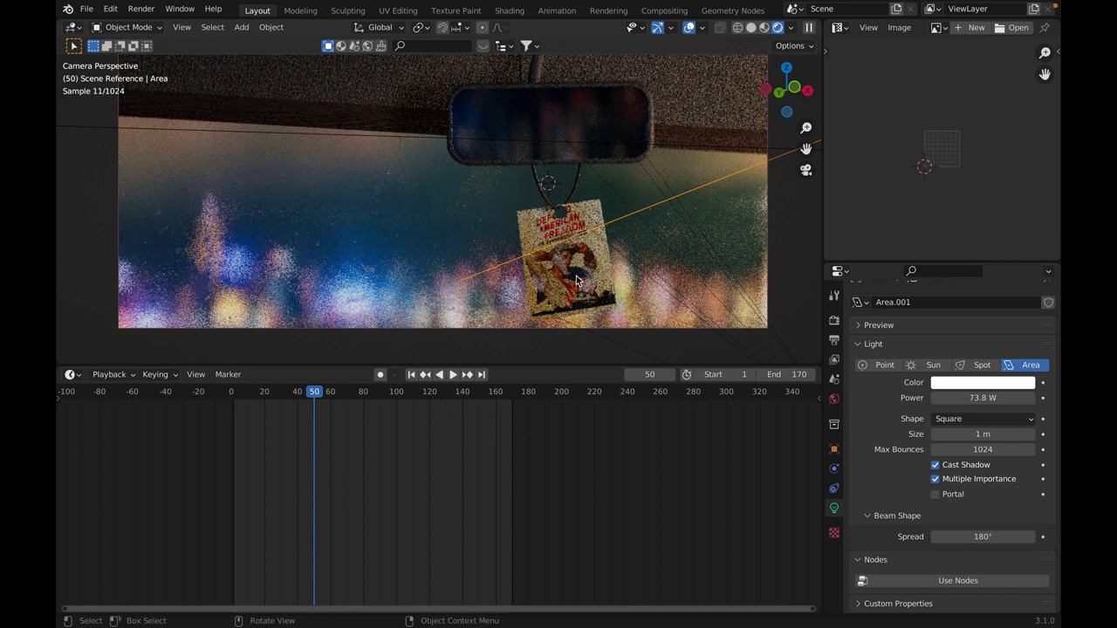
pyautogui.scroll(-2, 577, 276)
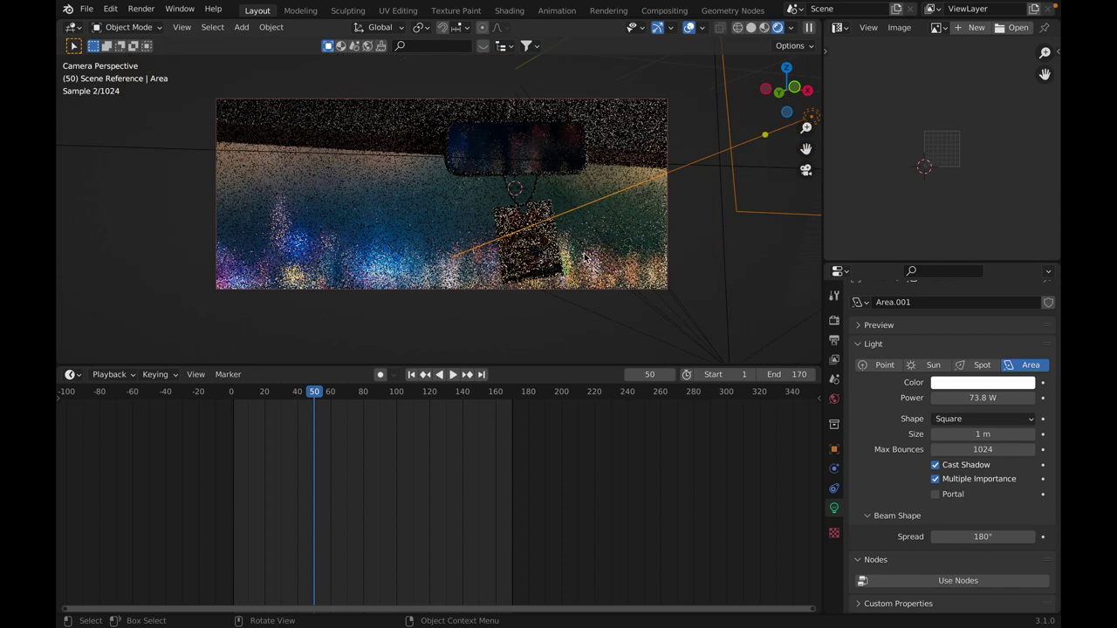